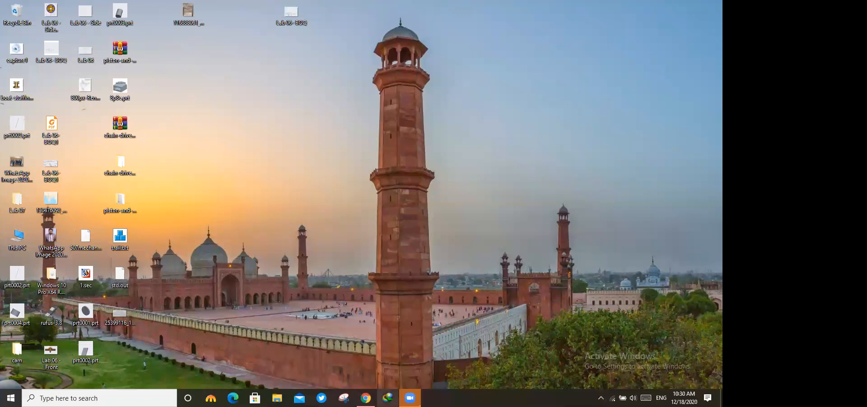
- Launch Creo Parametric 6.0.0.0, dismissing its Resource Center so the main window can be maximized
mouse_move(410, 398)
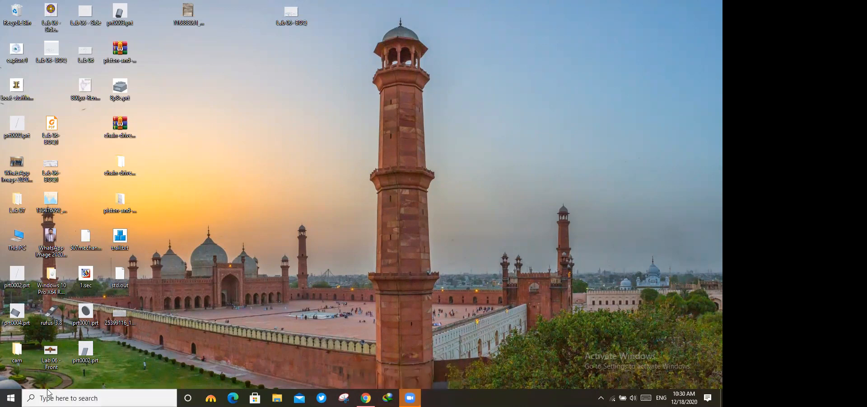
click(59, 398)
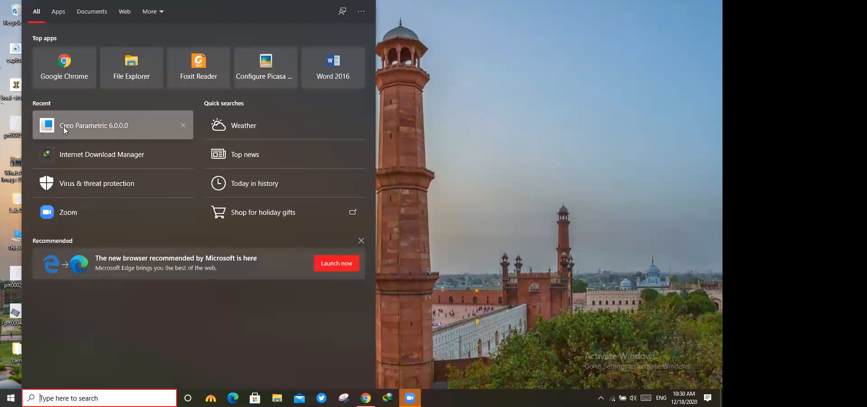
click(64, 129)
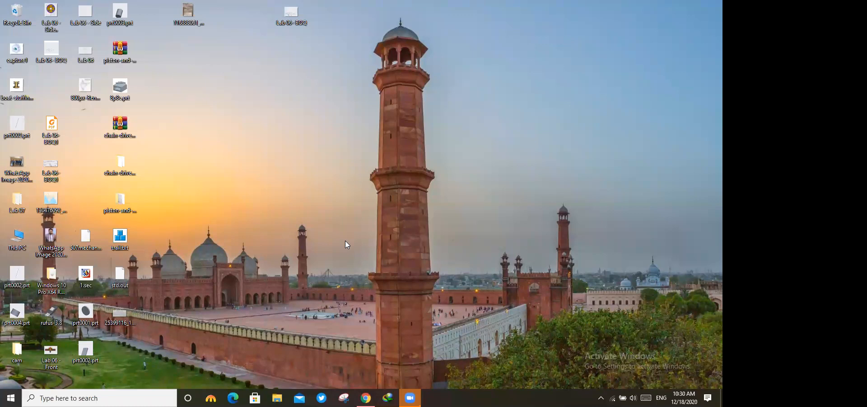
ctrl+scroll(346, 217, down, 1)
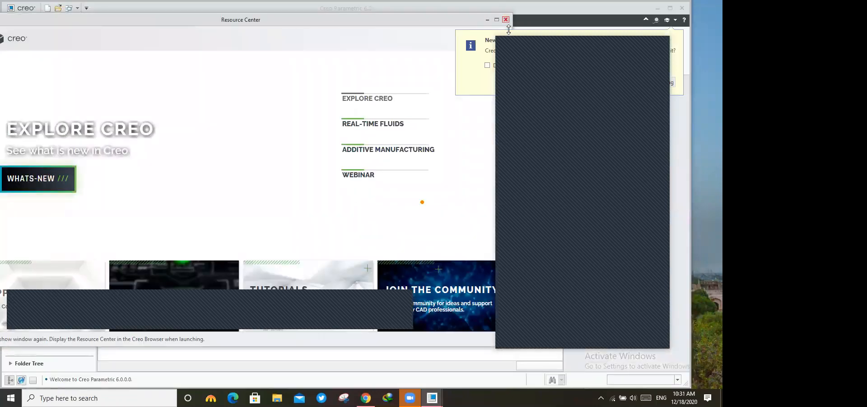
click(507, 20)
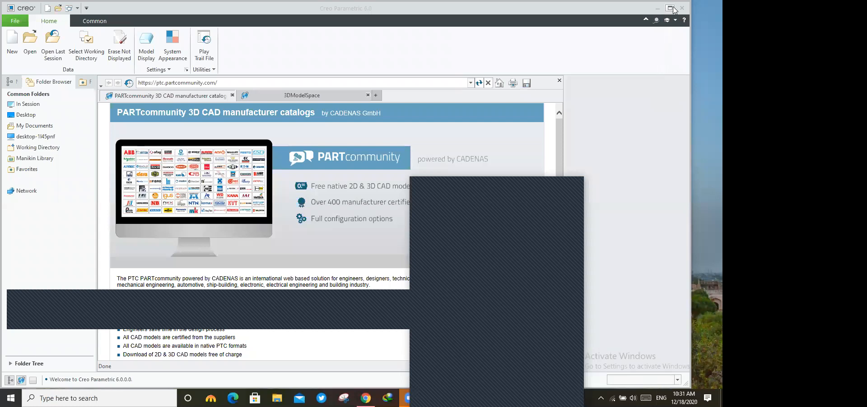
click(669, 9)
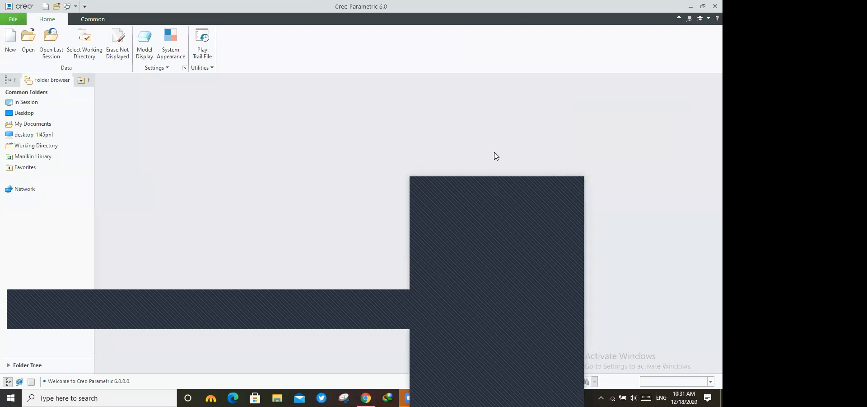
click(466, 2)
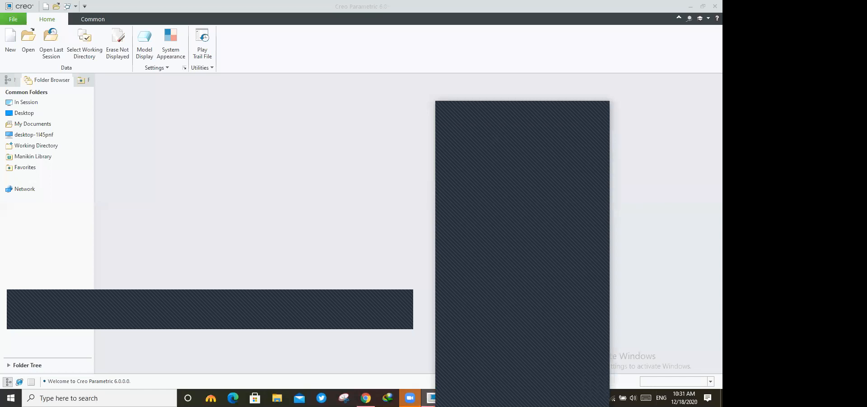
mouse_move(431, 397)
click(421, 359)
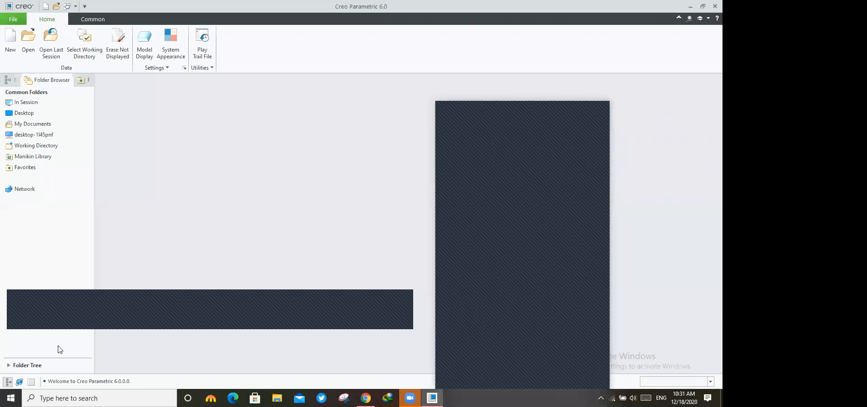
click(432, 398)
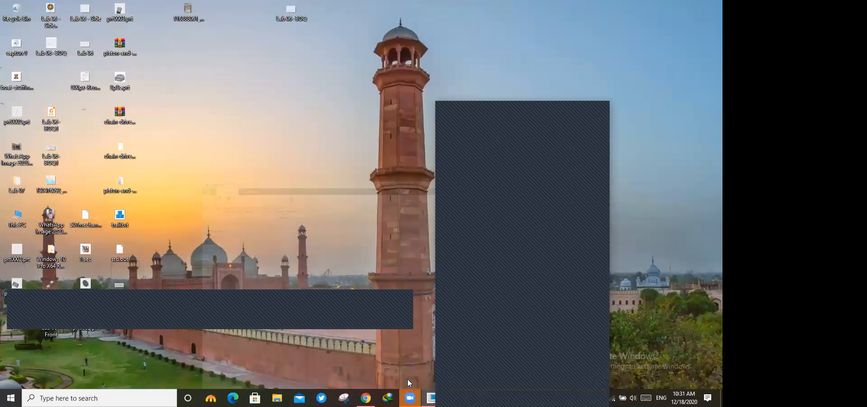
click(432, 397)
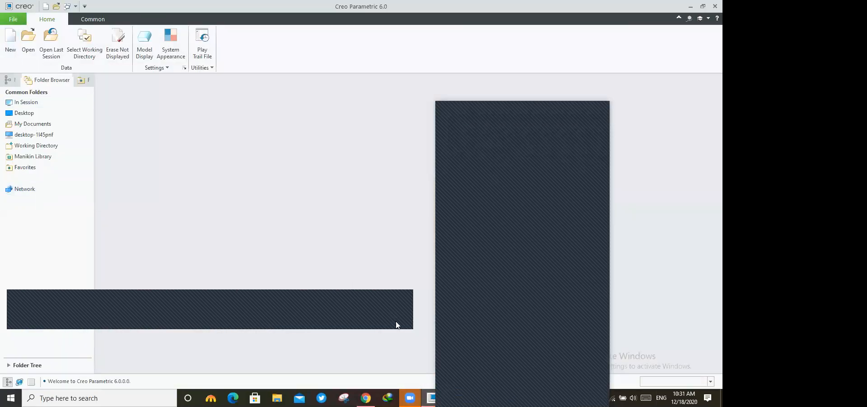
mouse_move(432, 398)
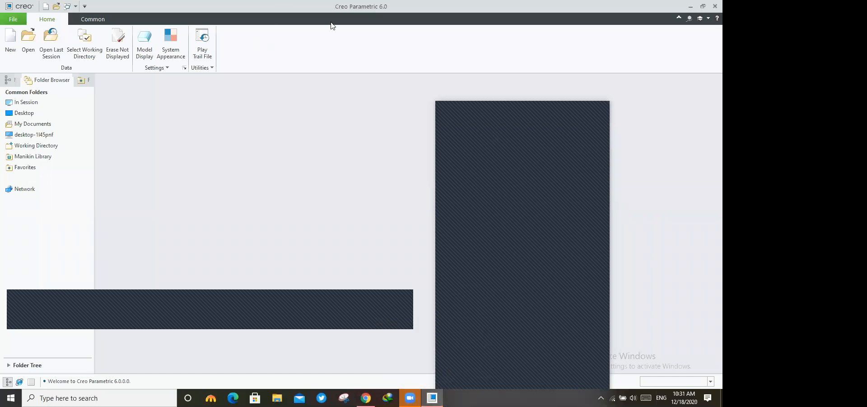
- Create a new Design assembly named Lab_09 from the mmns_asm_design template instead of the default template
click(10, 43)
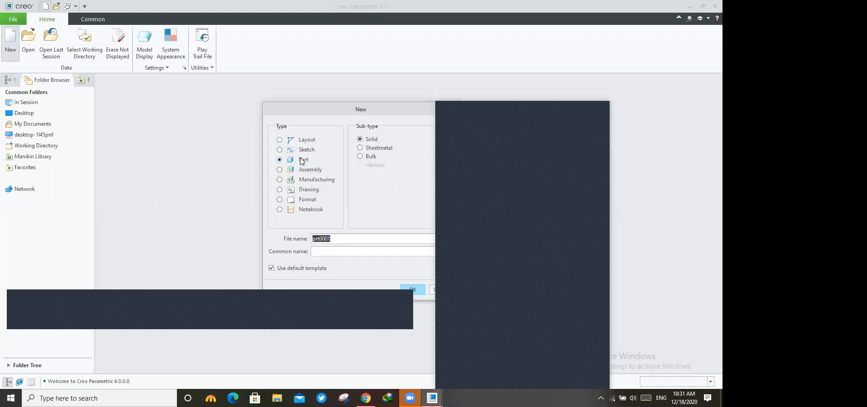
click(280, 169)
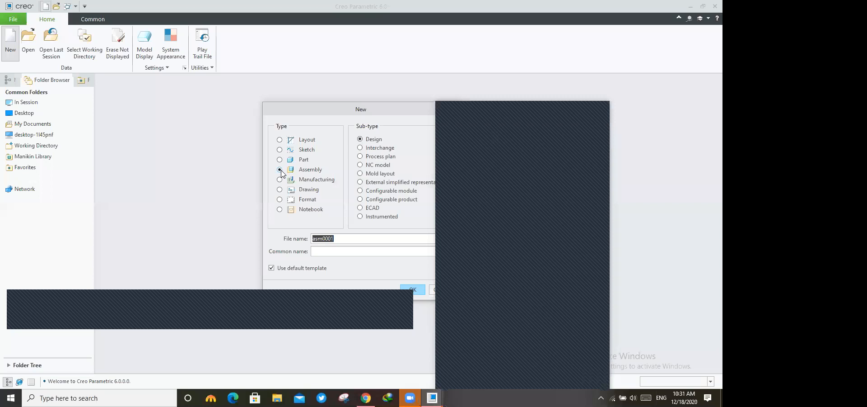
click(277, 269)
drag(333, 239, 273, 235)
text(Lab_09)
click(412, 291)
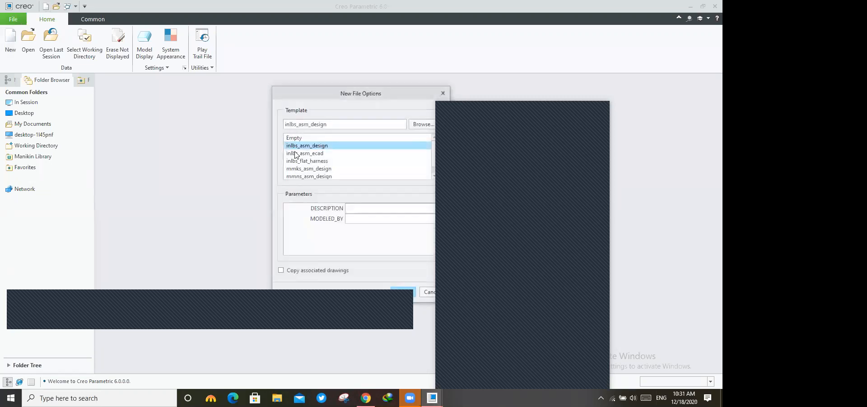
scroll(298, 161, down, 1)
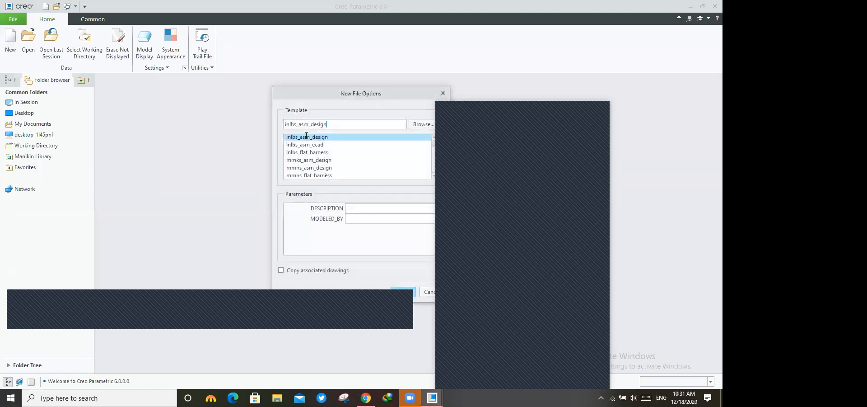
click(311, 168)
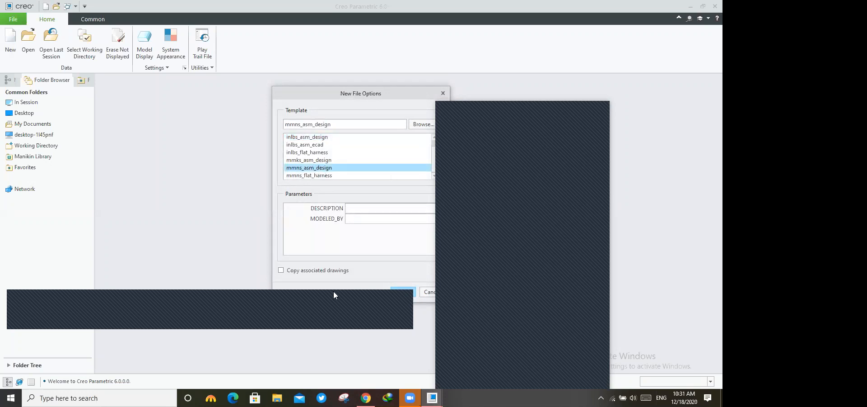
click(405, 293)
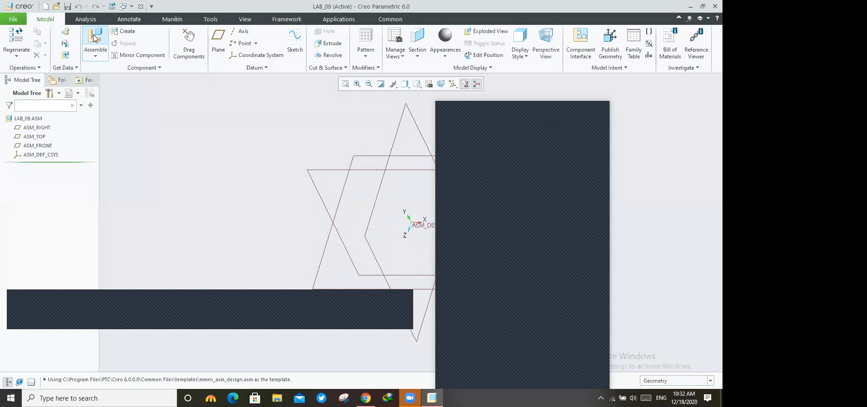
- Start assembling an existing component into the Lab_09 assembly
click(95, 56)
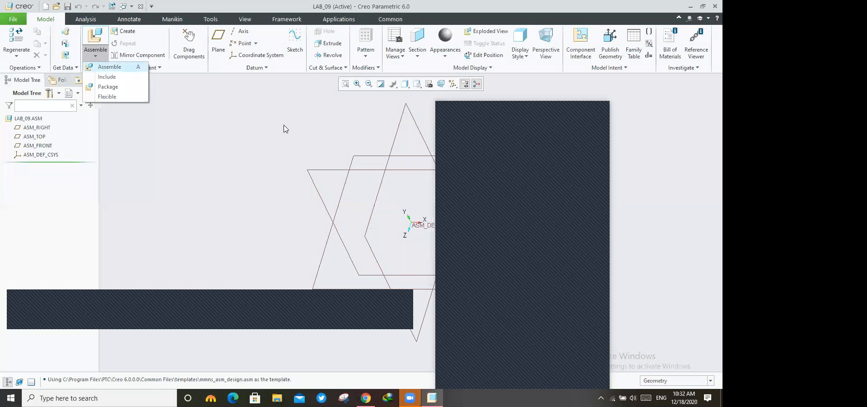
key(a)
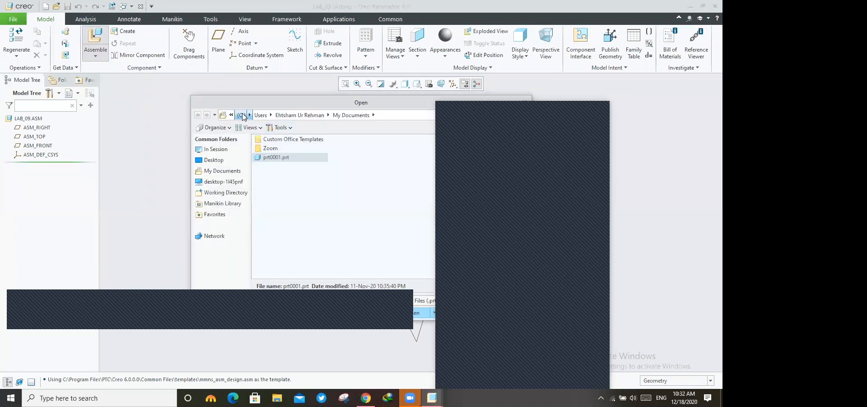
click(242, 115)
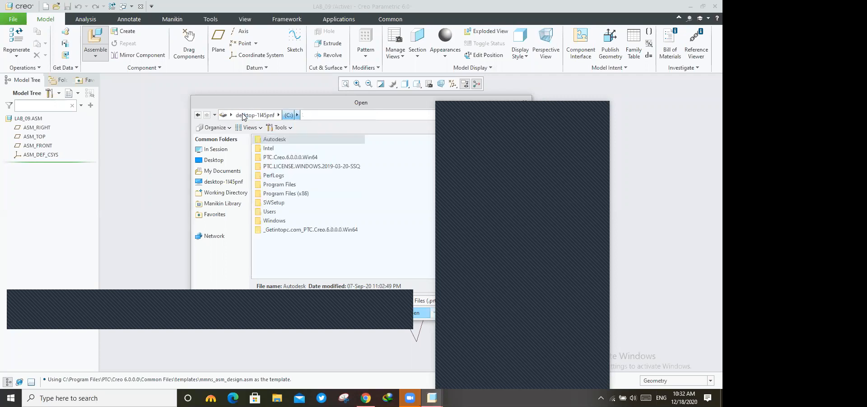
drag(345, 103, 267, 81)
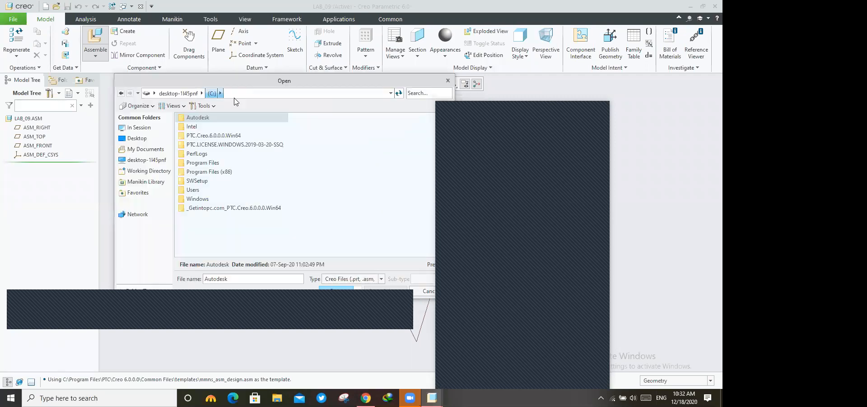
click(193, 94)
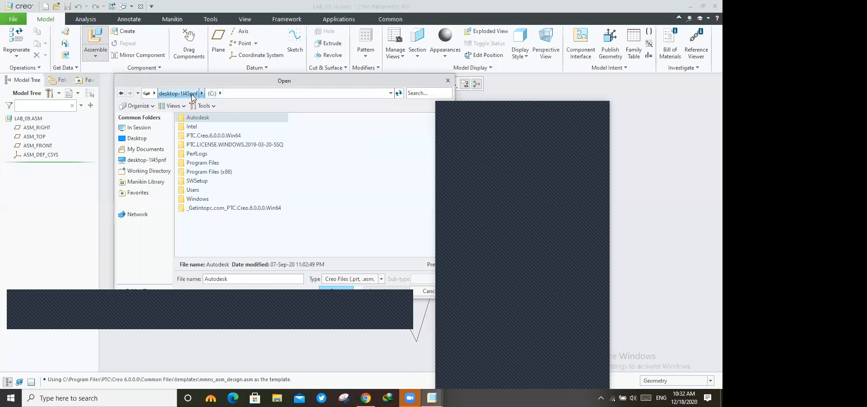
click(147, 94)
click(147, 96)
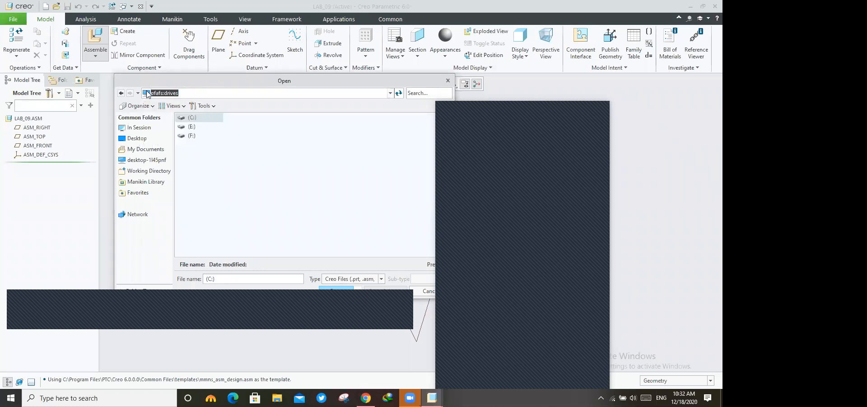
click(161, 96)
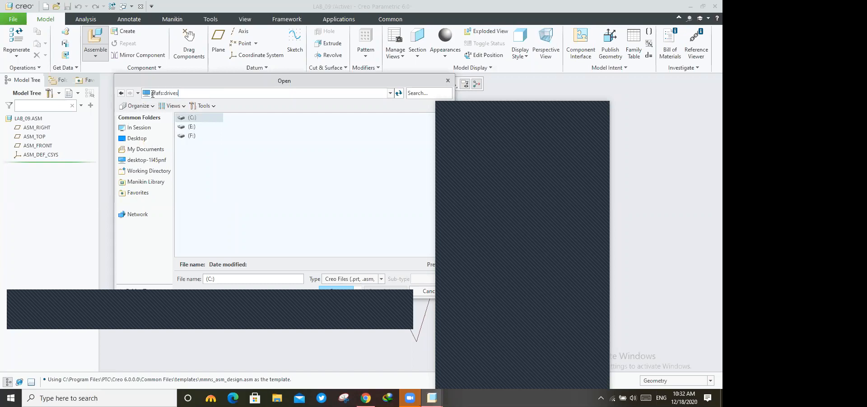
click(122, 94)
click(122, 94)
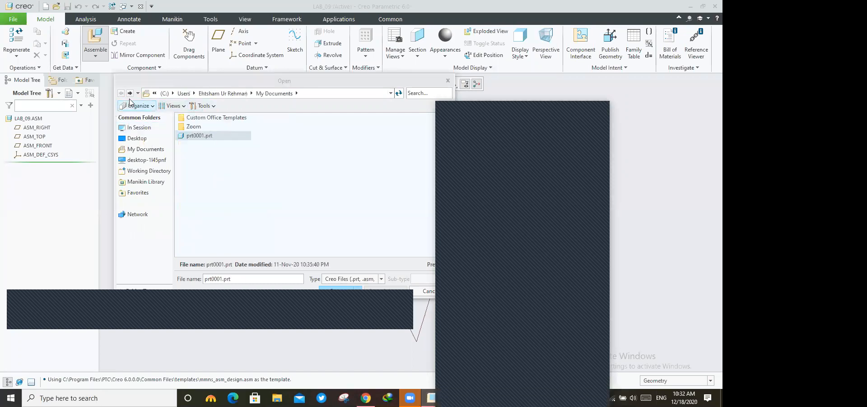
click(166, 94)
- Browse to the chain-drive-with-mechanism-1.snapshot.2 folder on the Desktop to find the component files
click(137, 138)
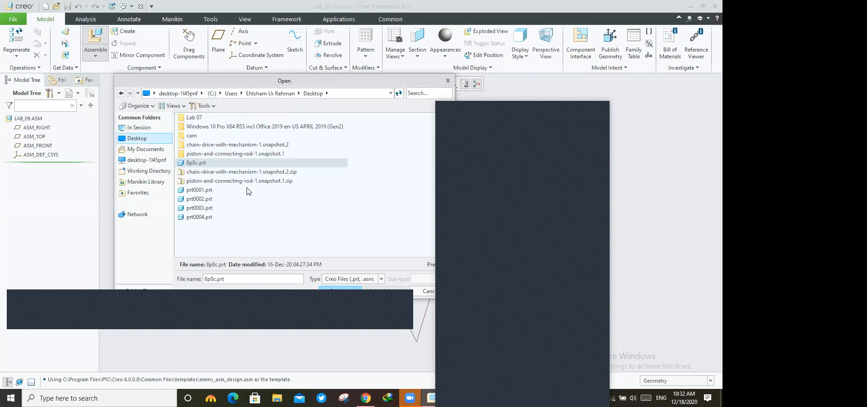
double_click(184, 172)
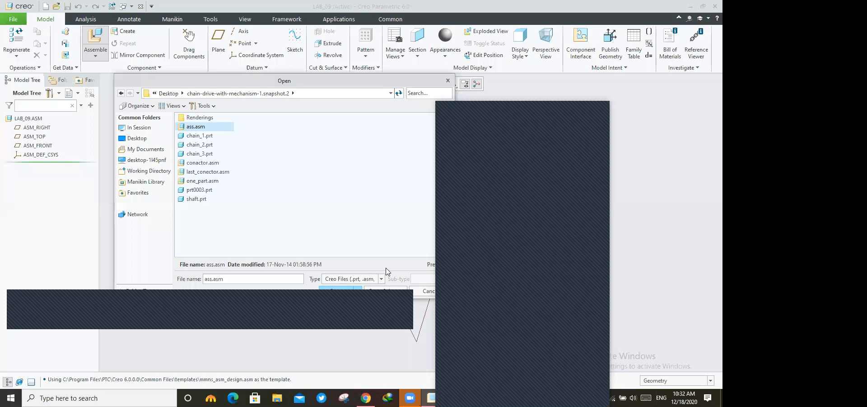
drag(341, 85, 299, 15)
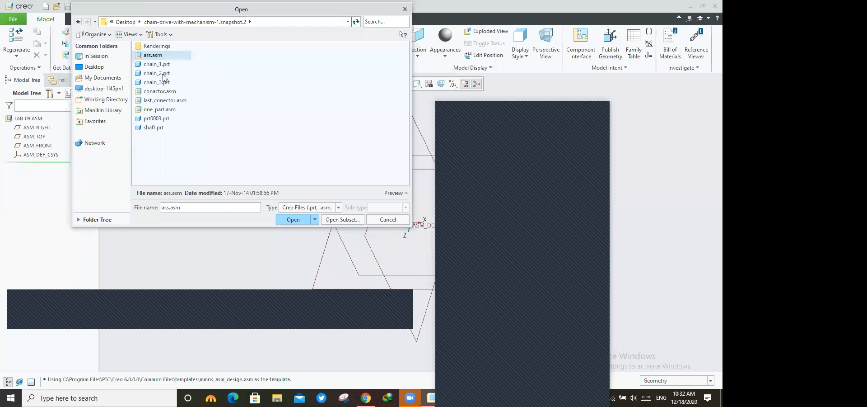
- Show the file preview and examine the shape of shaft.prt in an enlarged preview area
click(165, 65)
click(165, 74)
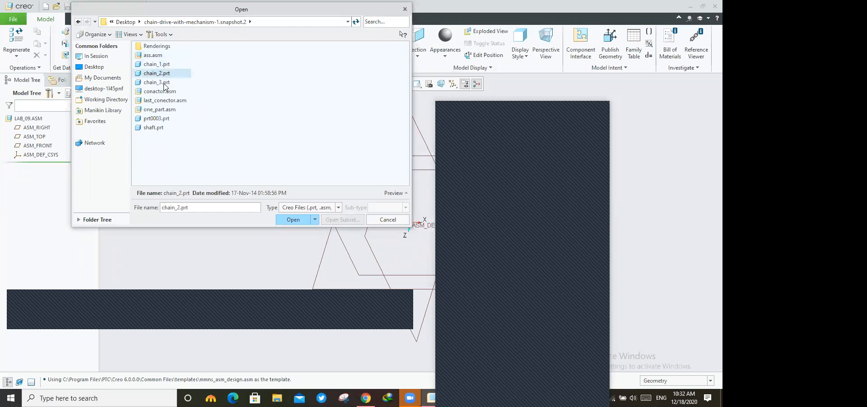
click(158, 120)
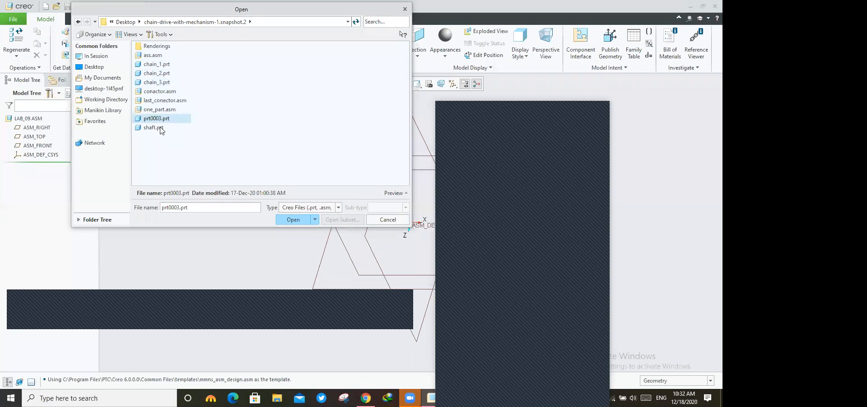
click(162, 129)
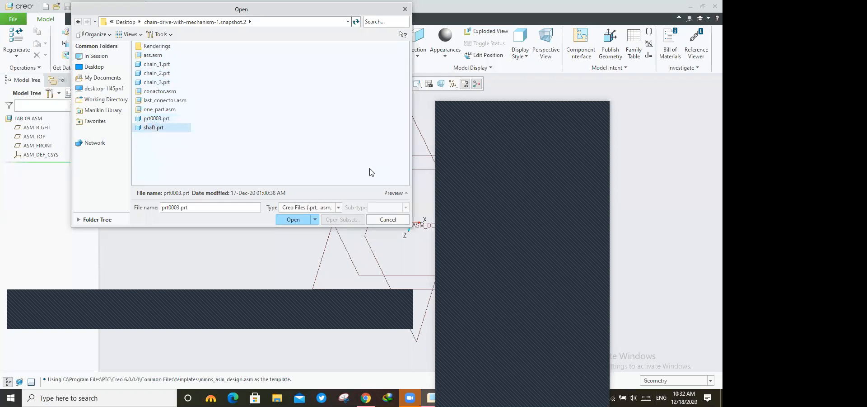
click(399, 196)
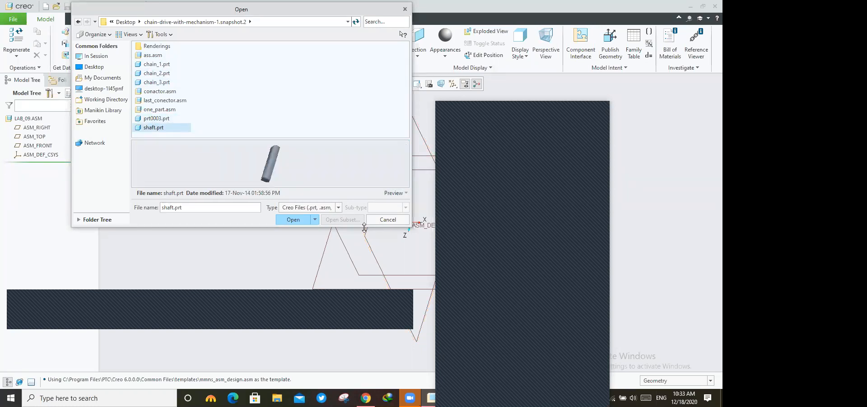
drag(325, 281, 323, 319)
scroll(272, 220, down, 5)
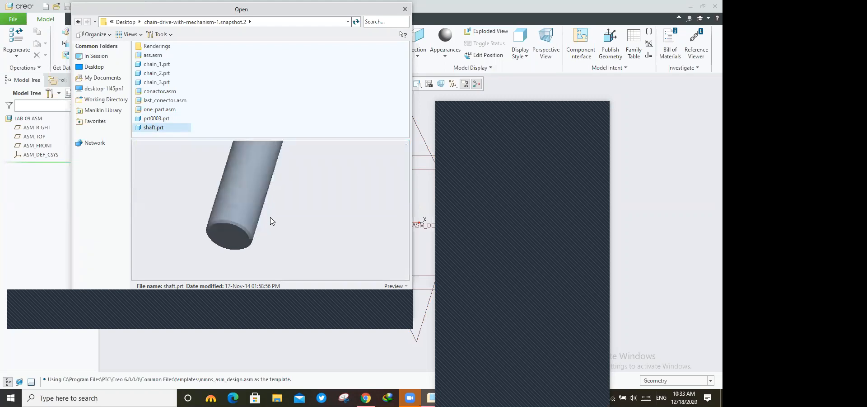
scroll(268, 204, up, 2)
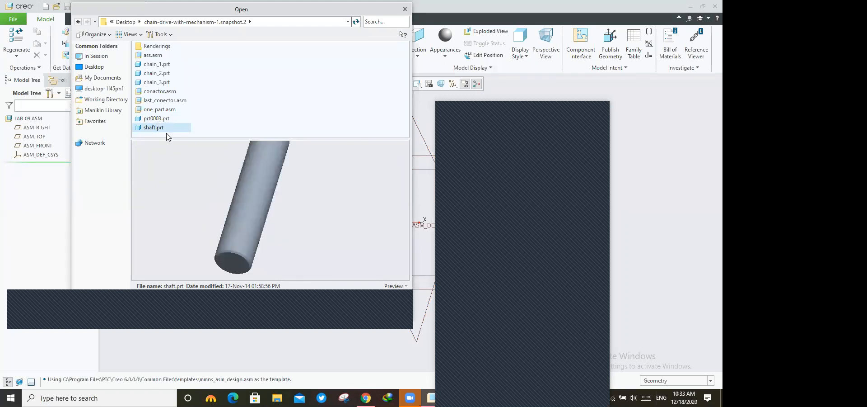
- Examine the geometry of prt0003.prt in the file preview
key(Up)
scroll(272, 212, up, 1)
scroll(272, 212, down, 4)
scroll(272, 213, up, 1)
scroll(288, 170, down, 1)
scroll(277, 175, up, 1)
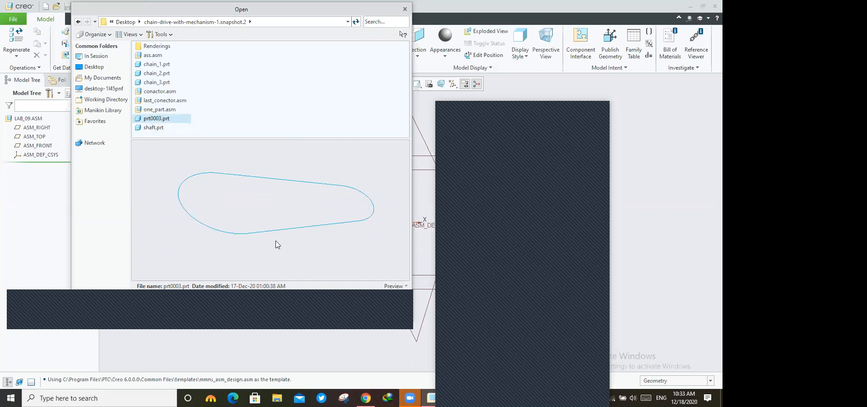
- Bring prt0003.prt, the closed chain path part, into the Lab_09 assembly for placement
click(295, 312)
scroll(280, 243, up, 1)
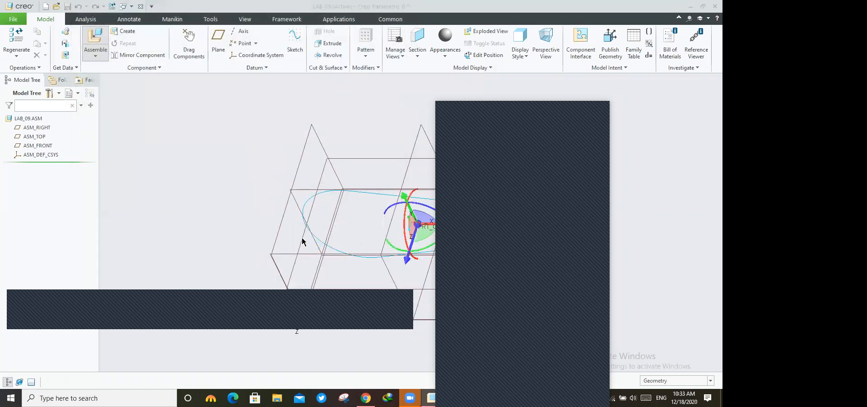
scroll(398, 240, down, 3)
scroll(396, 240, up, 3)
scroll(265, 221, down, 3)
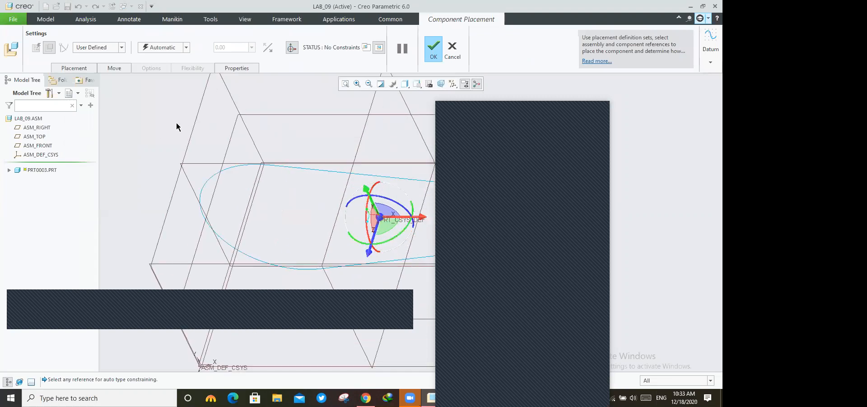
scroll(177, 123, up, 3)
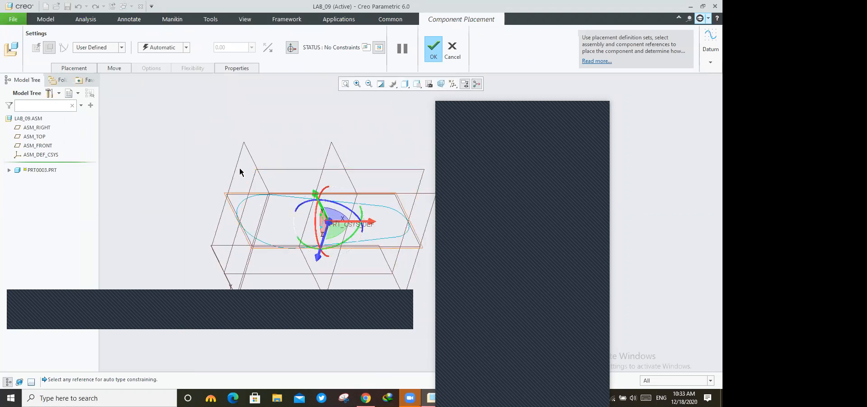
- Constrain prt0003.prt with the Default constraint and accept its placement
click(187, 47)
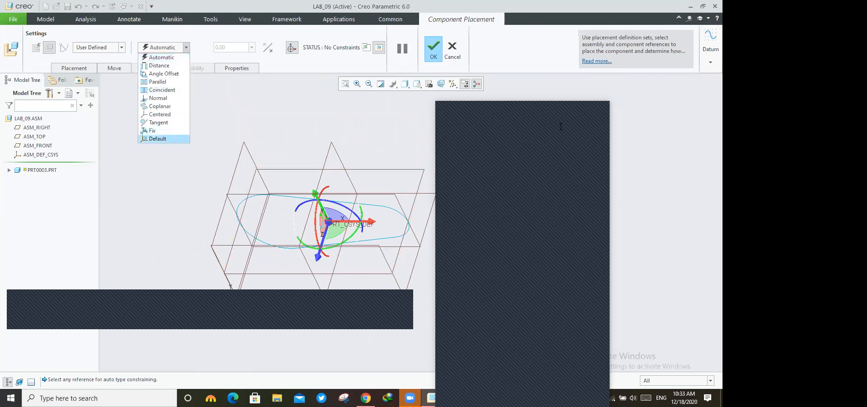
click(189, 127)
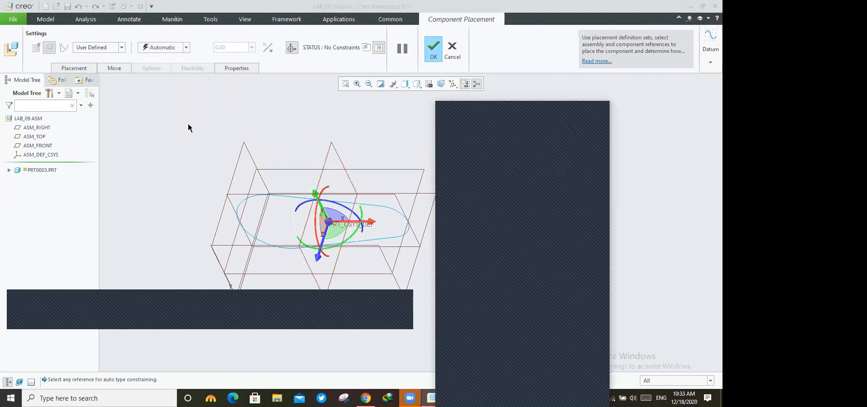
right_click(190, 124)
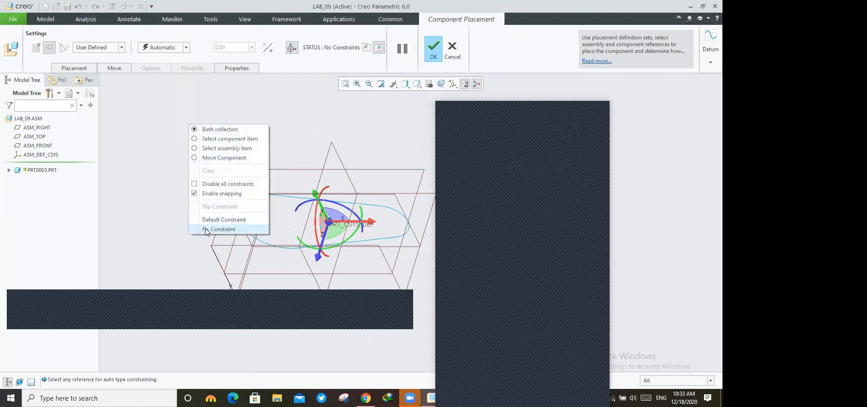
click(208, 219)
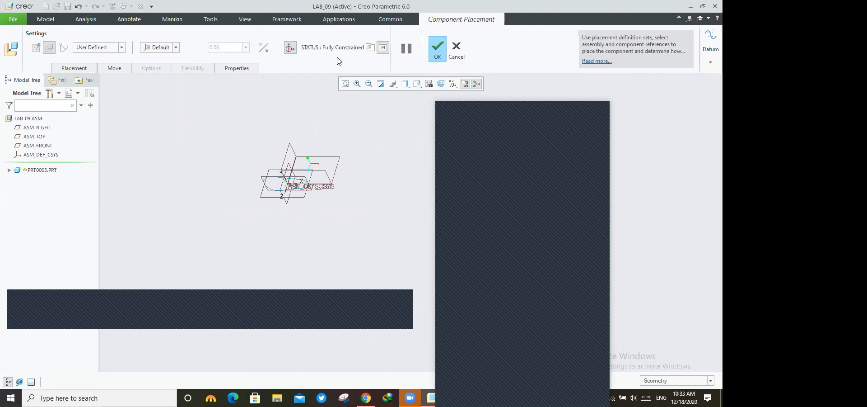
click(437, 49)
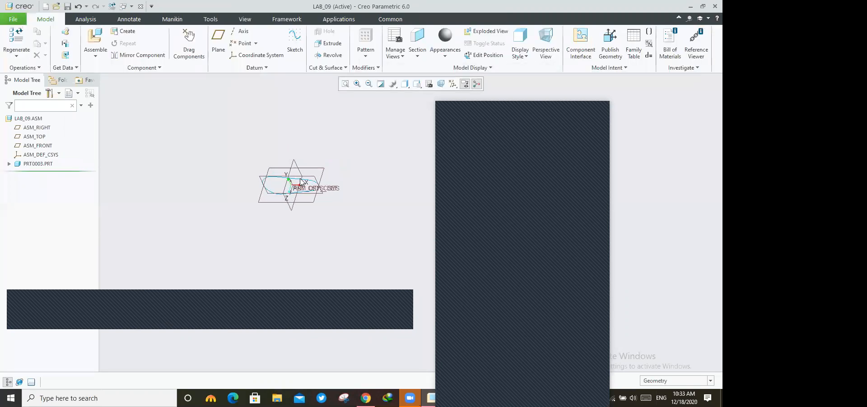
- Highlight the closed sketch curve of prt0003.prt to check it, leaving nothing selected at the end
scroll(301, 181, up, 3)
click(304, 171)
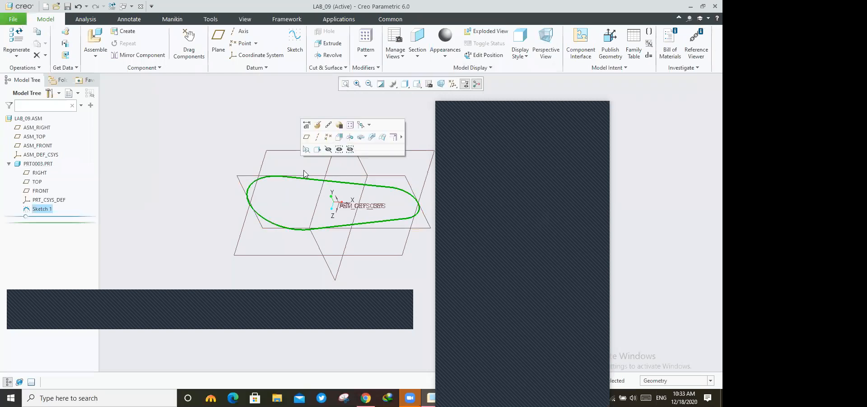
click(246, 140)
click(315, 184)
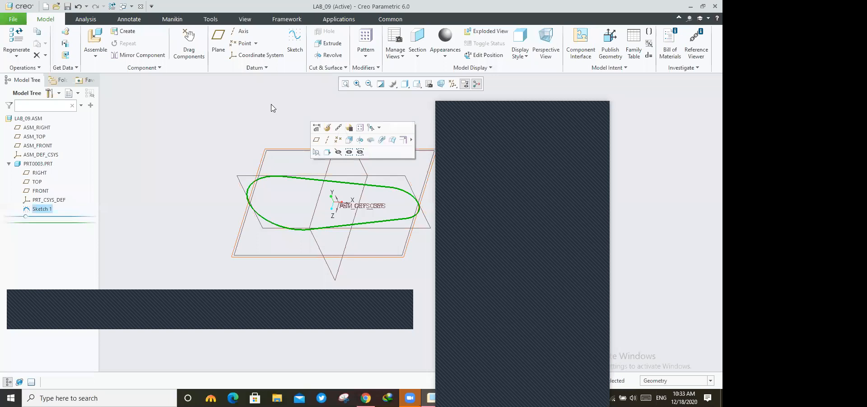
click(312, 120)
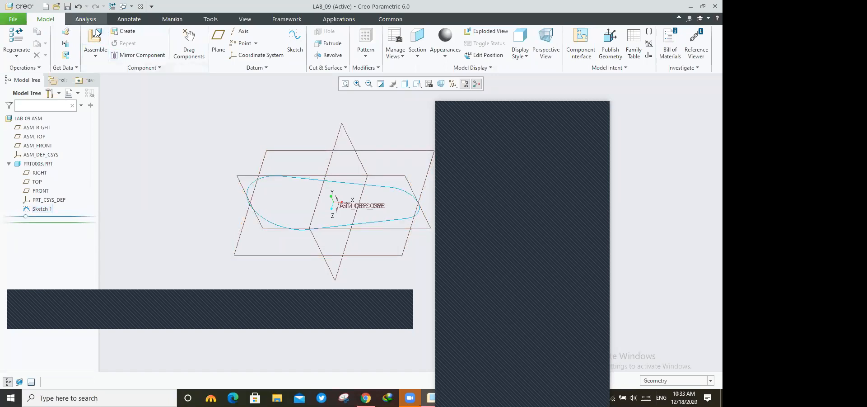
- Bring the chain link subassembly one_part.asm into the assembly for placement and hide the file preview
click(96, 33)
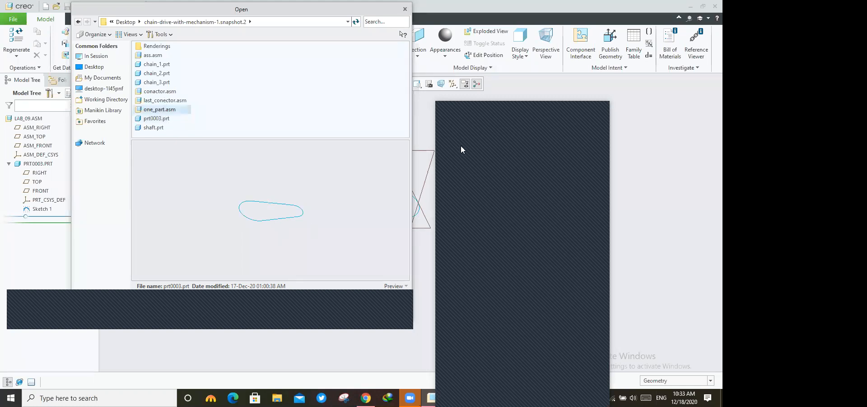
click(553, 162)
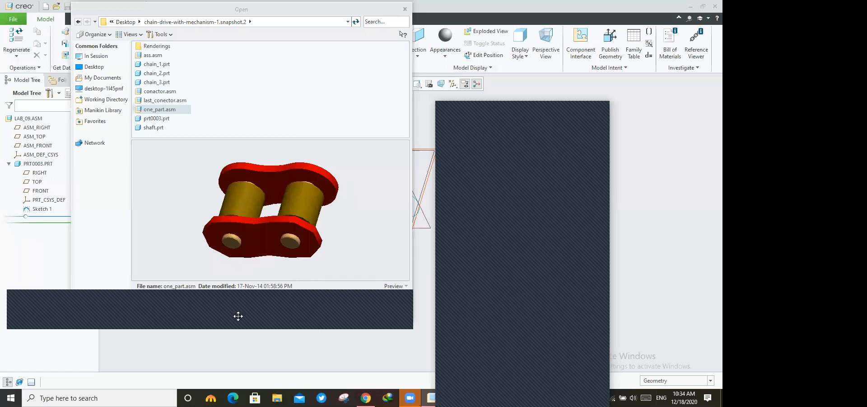
click(201, 317)
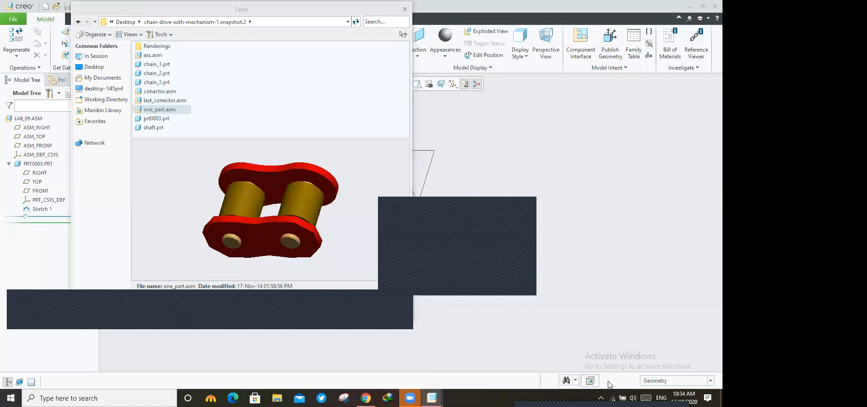
drag(148, 300, 347, 362)
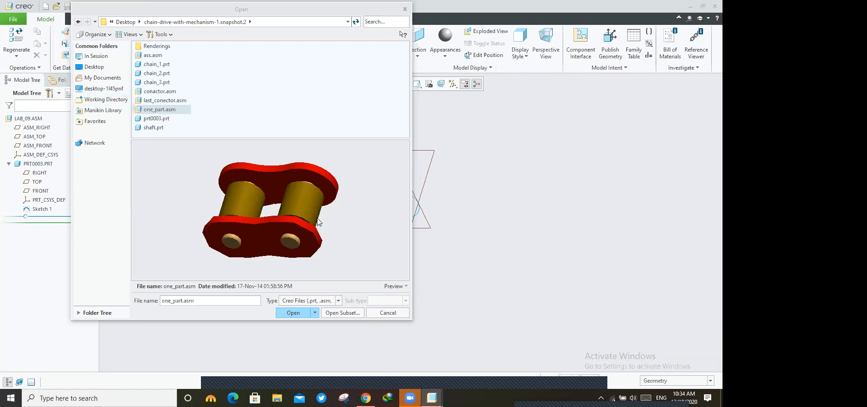
scroll(337, 238, down, 4)
scroll(379, 293, up, 6)
middle_drag(395, 290, 394, 289)
click(394, 286)
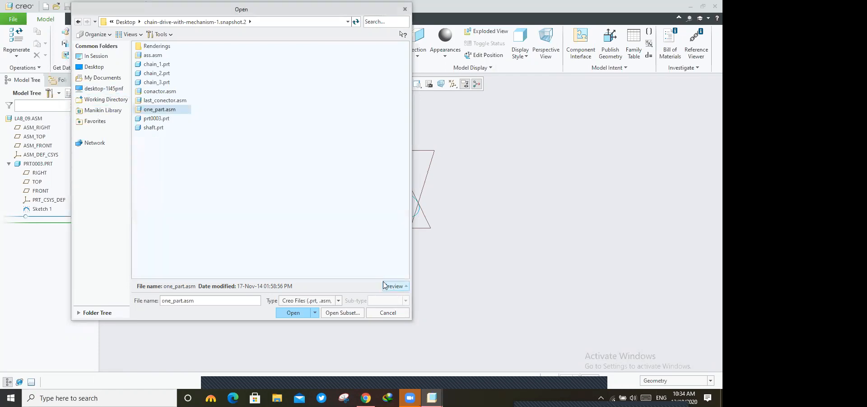
click(289, 313)
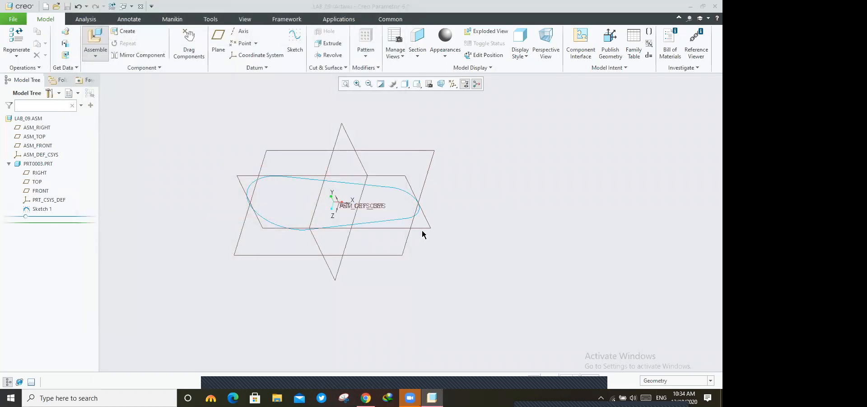
- Examine the plates and pins of the unplaced one_part.asm link and its location relative to the chain path curve
scroll(416, 242, up, 4)
scroll(415, 243, down, 4)
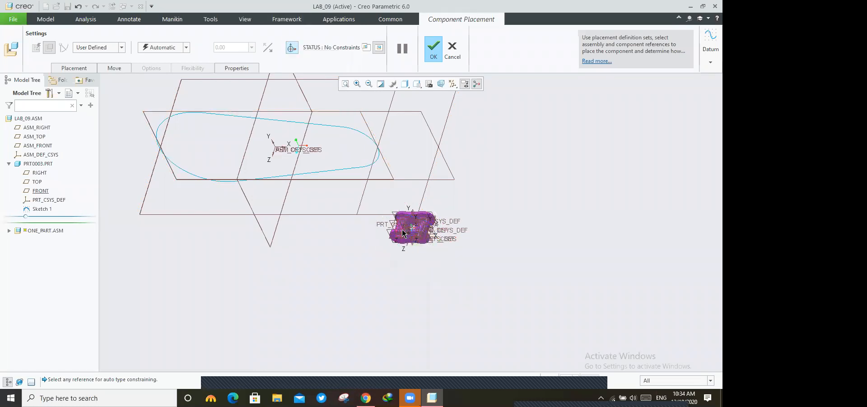
scroll(401, 230, up, 2)
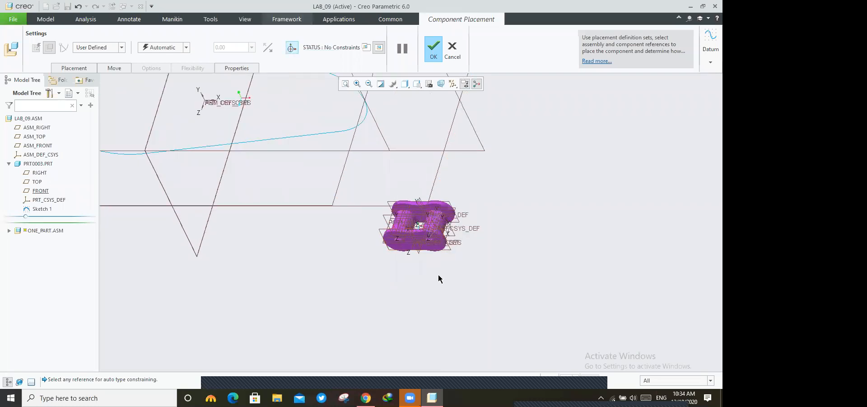
scroll(375, 270, up, 4)
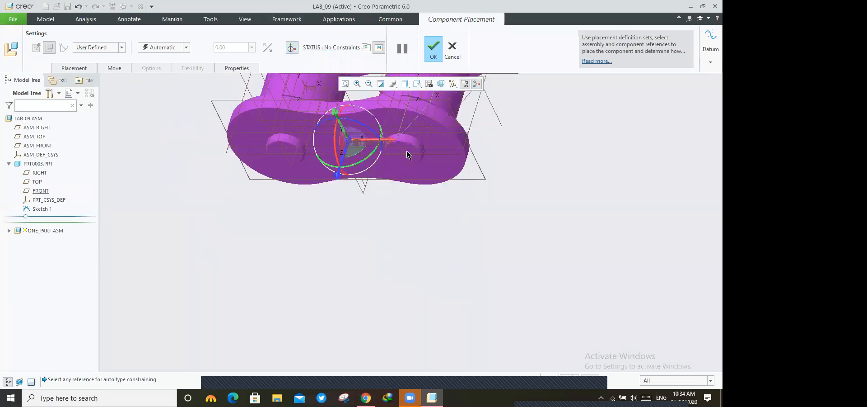
scroll(395, 175, up, 5)
drag(437, 194, 391, 175)
scroll(418, 187, up, 4)
scroll(390, 176, down, 3)
scroll(389, 172, up, 4)
scroll(380, 149, down, 1)
scroll(380, 149, down, 5)
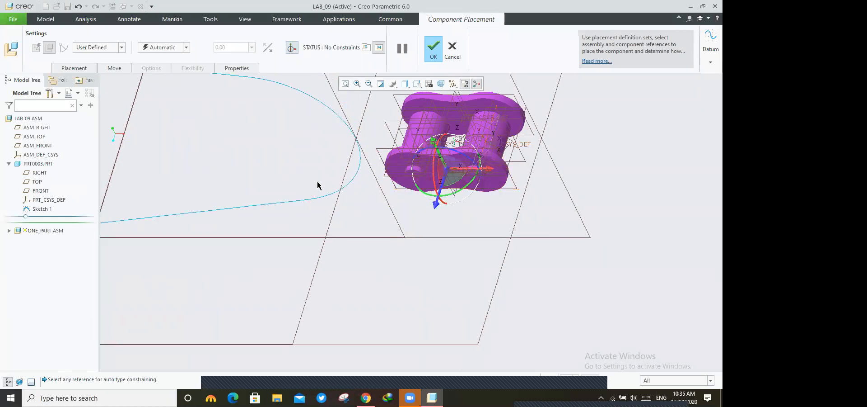
scroll(511, 190, down, 3)
scroll(474, 170, up, 3)
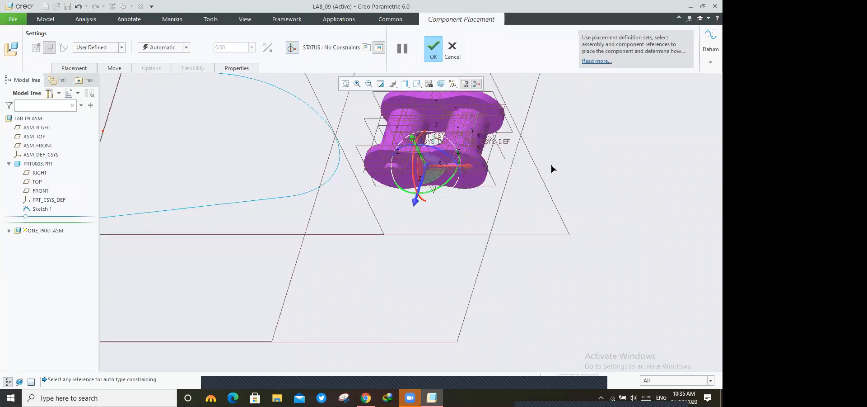
- Shift the unplaced one_part.asm link freely with its 3D dragger beside the narrow end of the chain path
drag(456, 158, 492, 158)
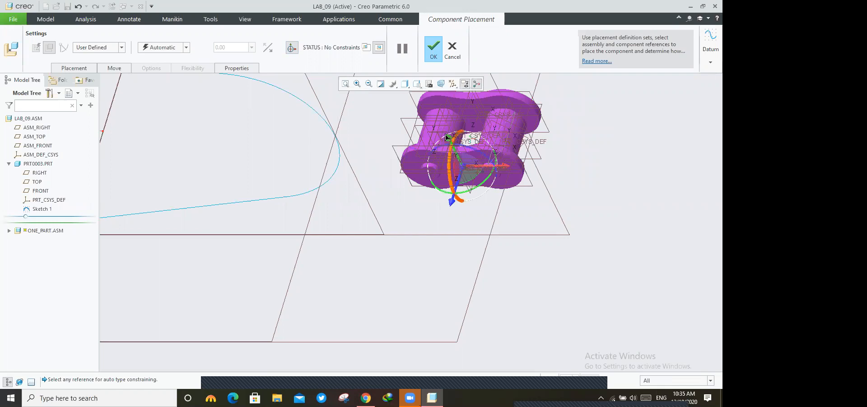
drag(448, 138, 489, 195)
scroll(461, 187, down, 4)
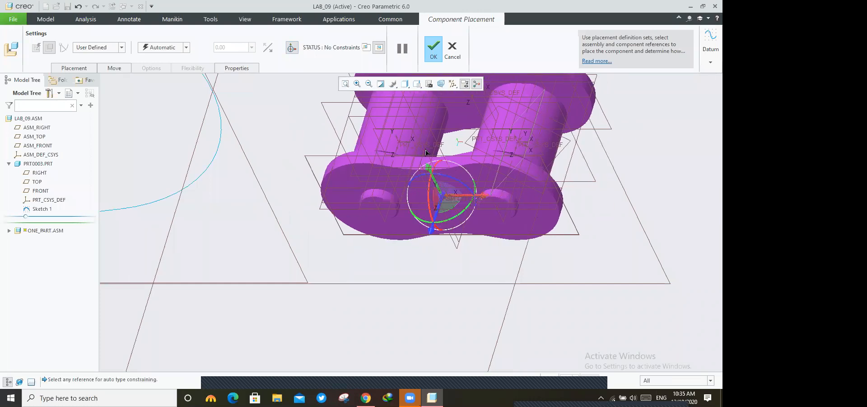
drag(429, 169, 420, 151)
drag(420, 230, 447, 226)
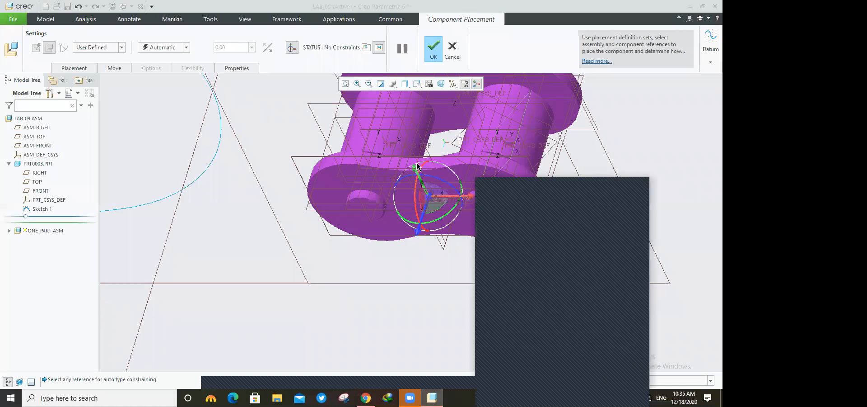
scroll(425, 158, up, 2)
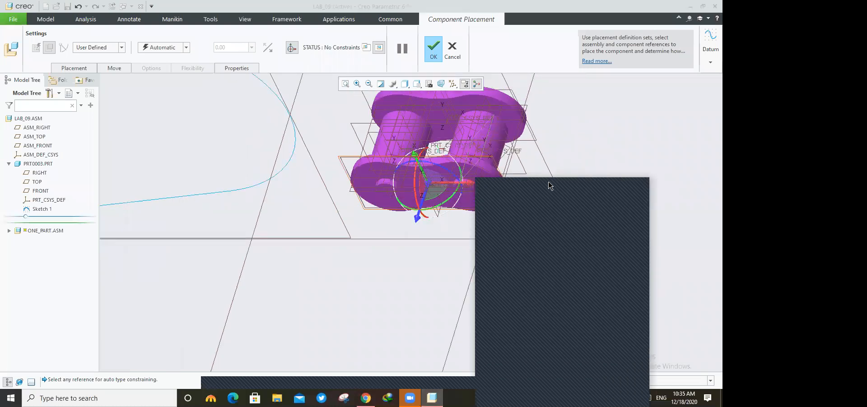
drag(549, 181, 560, 356)
mouse_move(419, 161)
mouse_down()
mouse_move(437, 163)
mouse_move(427, 160)
mouse_up()
scroll(496, 231, up, 3)
scroll(351, 169, down, 4)
scroll(413, 198, up, 5)
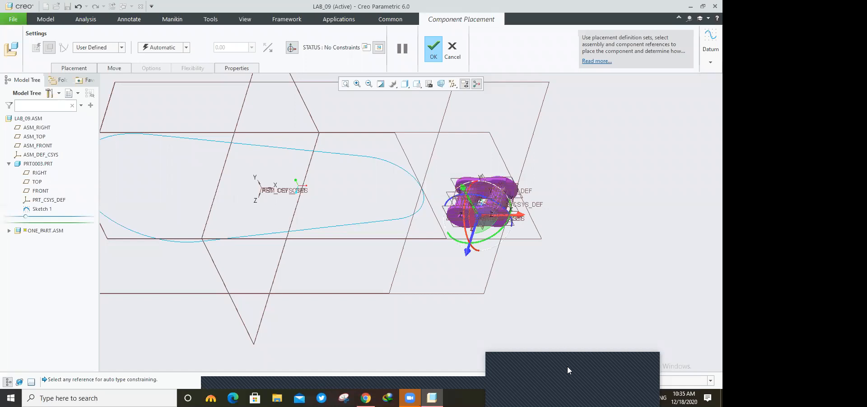
drag(569, 358, 553, 235)
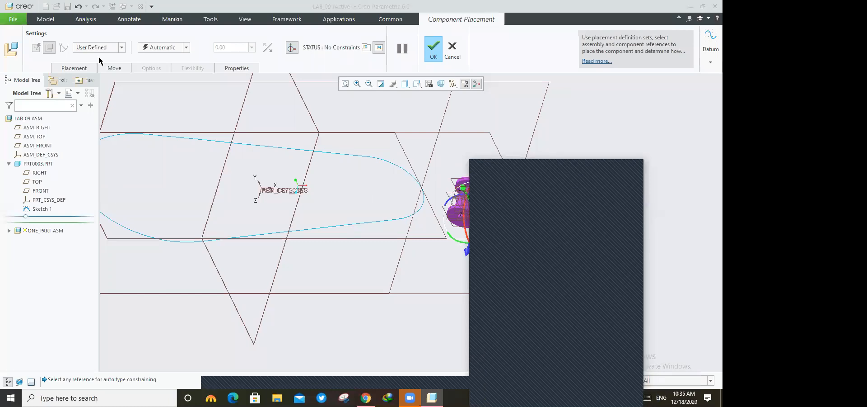
scroll(508, 189, down, 2)
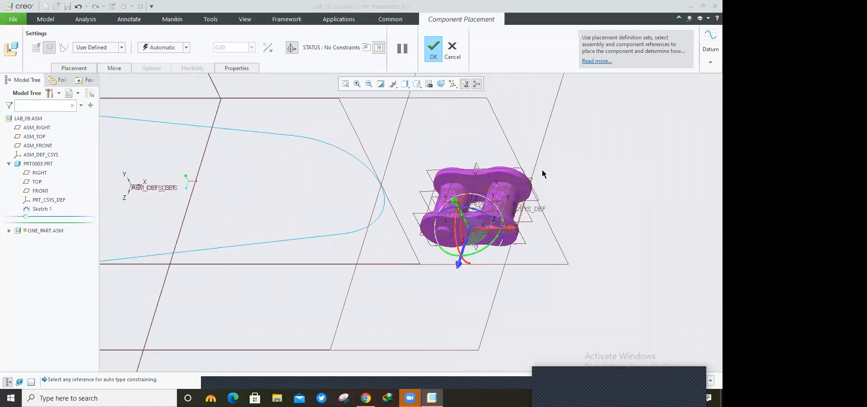
scroll(501, 156, up, 1)
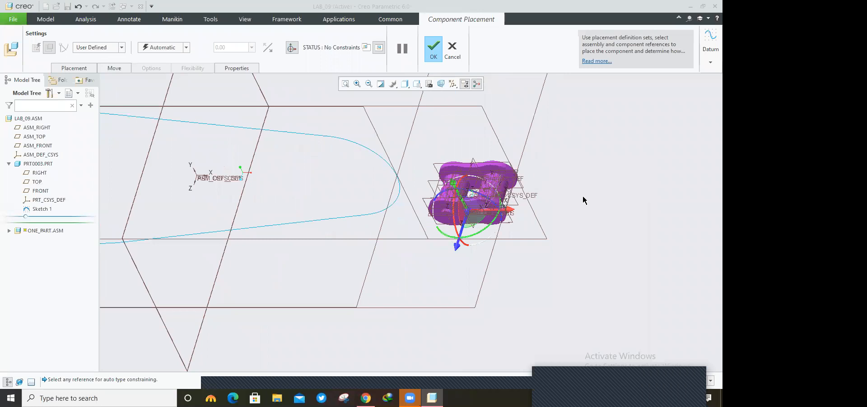
scroll(585, 200, up, 3)
scroll(585, 200, down, 1)
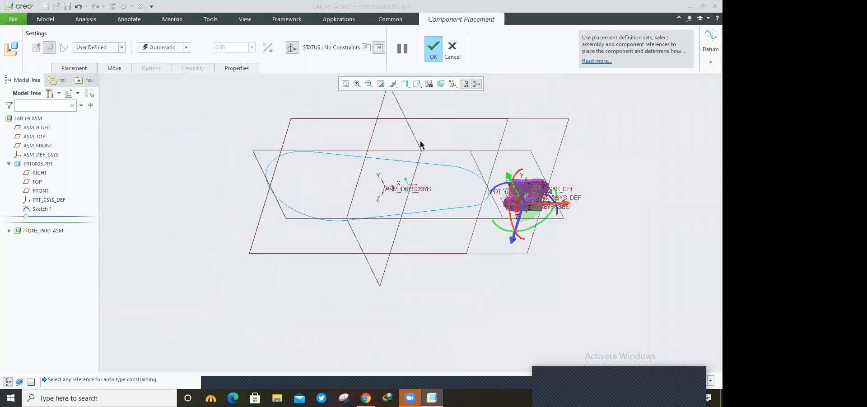
- Shift the unplaced one_part.asm link with its 3D dragger so that it overlaps the narrow end of the chain path
click(121, 48)
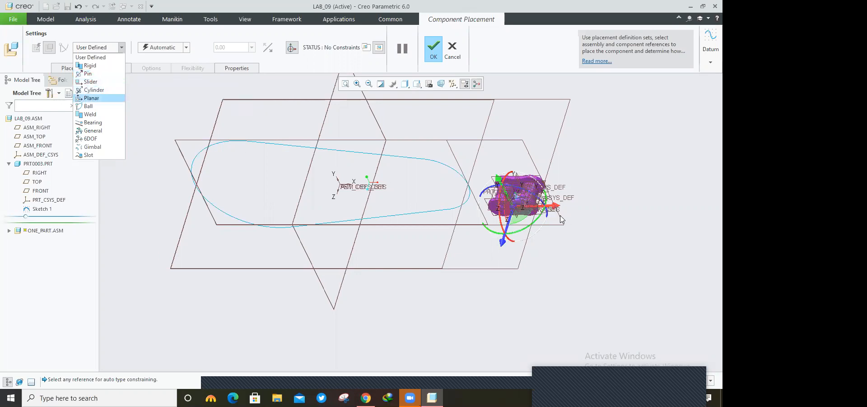
drag(560, 206, 517, 209)
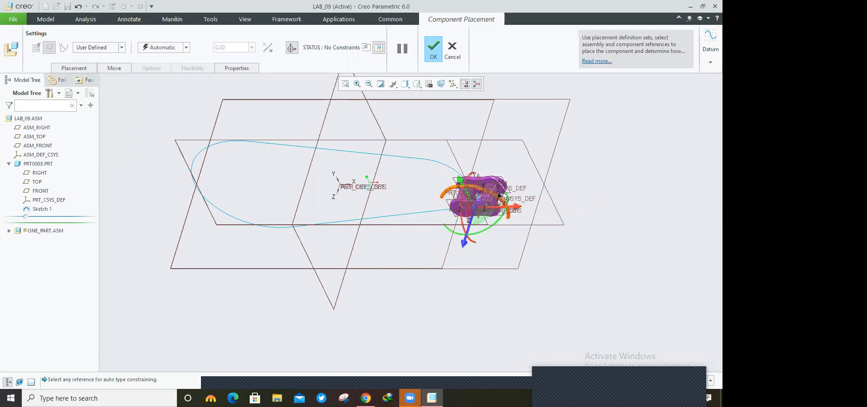
drag(472, 233, 503, 205)
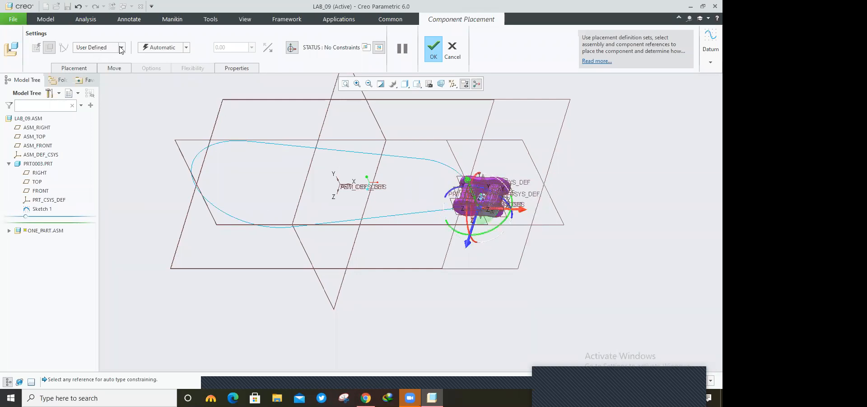
- Set the link's connection type to Slot and show the references its Point on Line constraint needs
click(121, 47)
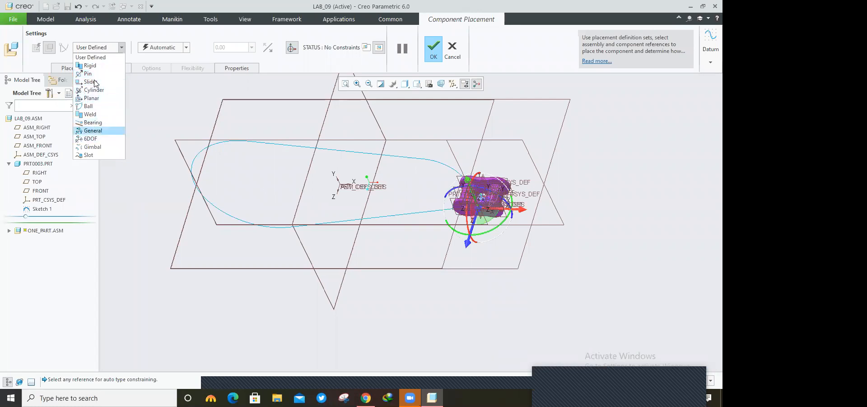
click(108, 99)
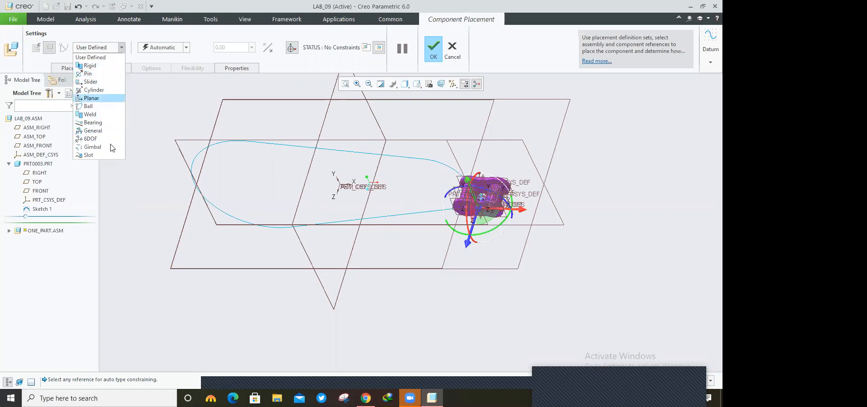
click(96, 155)
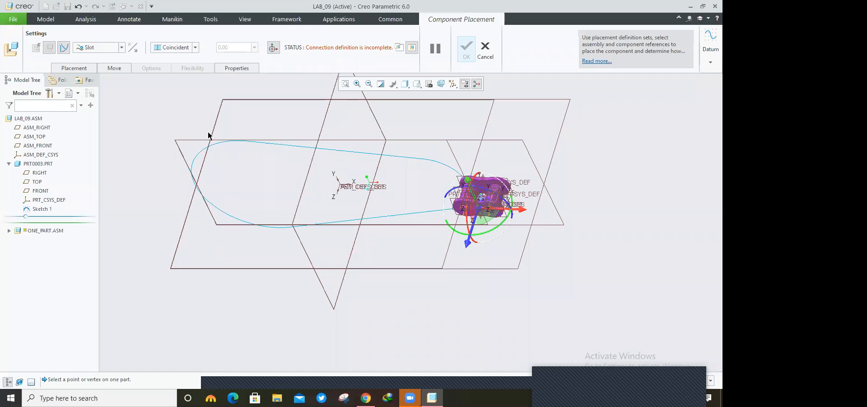
click(121, 47)
click(89, 154)
click(74, 68)
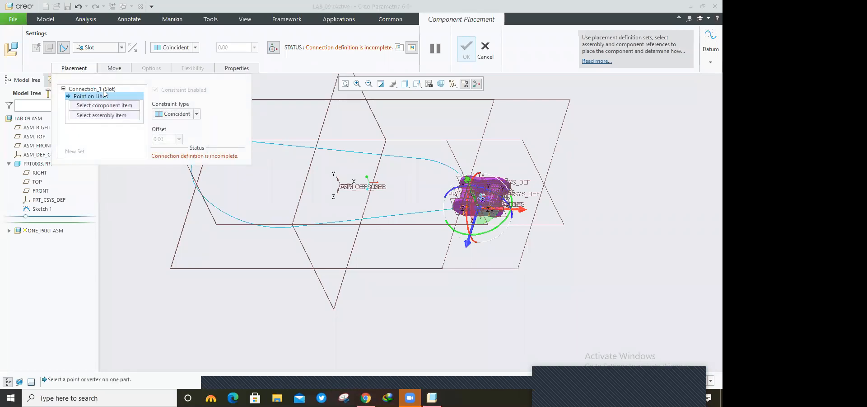
click(88, 89)
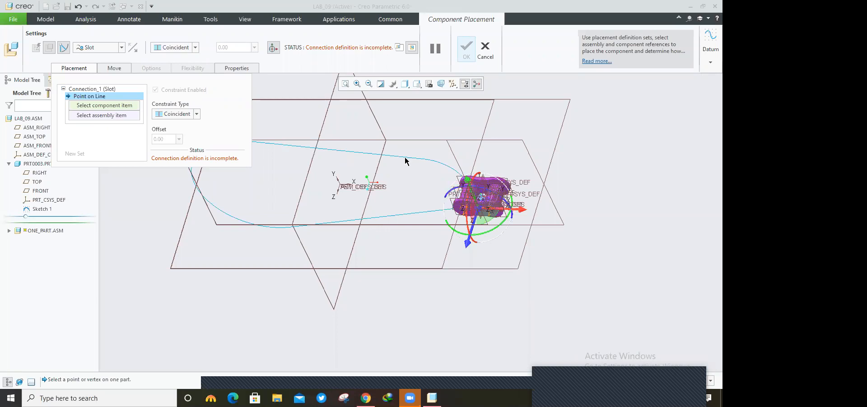
- Select all four segments of the closed prt0003.prt sketch curve as the slot connection's assembly reference
scroll(412, 154, up, 3)
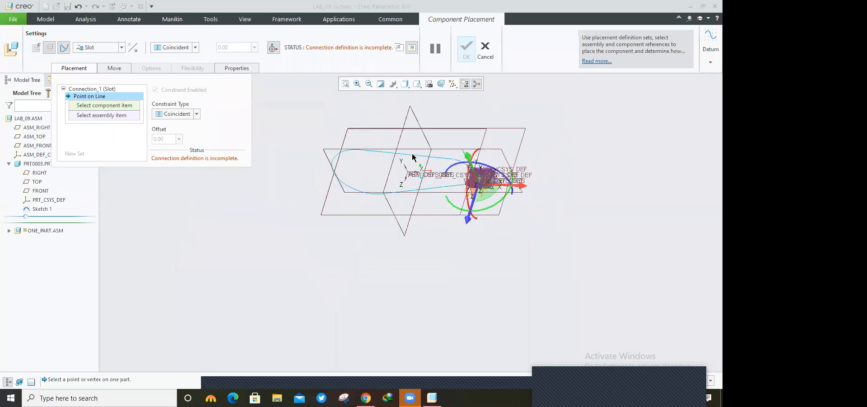
click(412, 152)
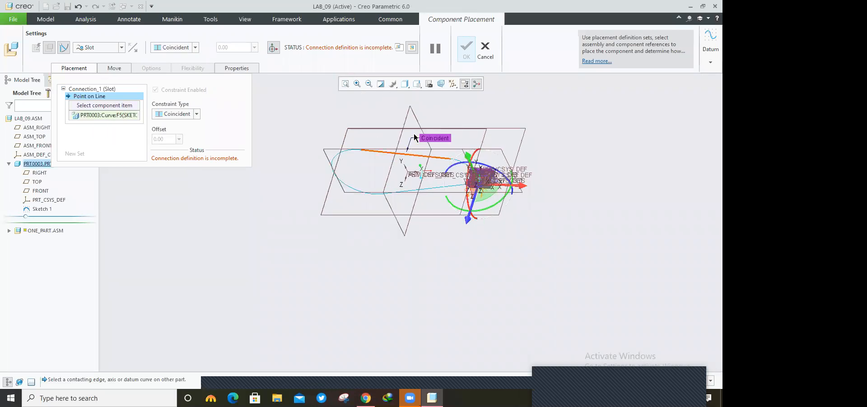
scroll(416, 174, down, 2)
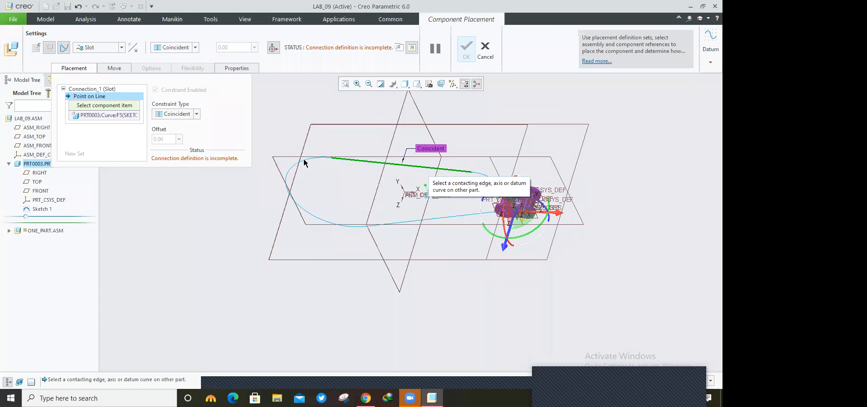
ctrl+click(368, 220)
ctrl+click(472, 212)
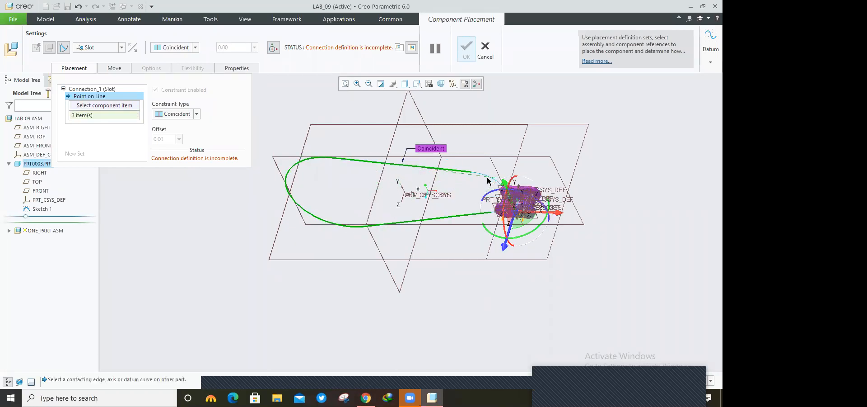
ctrl+click(488, 180)
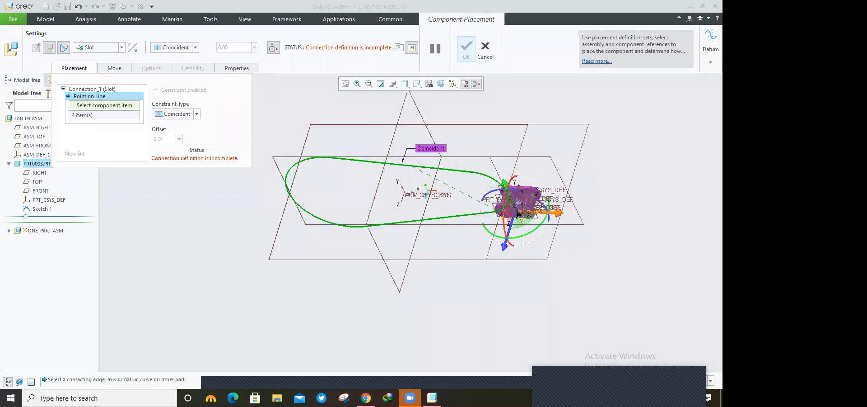
- Examine the one_part.asm link's plates and pins up close for a point to use as the slot's component reference
scroll(518, 214, down, 1)
scroll(517, 213, up, 5)
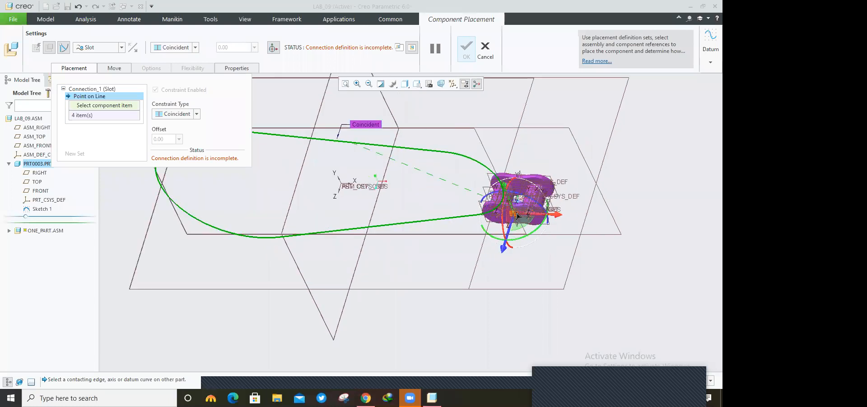
scroll(523, 209, up, 1)
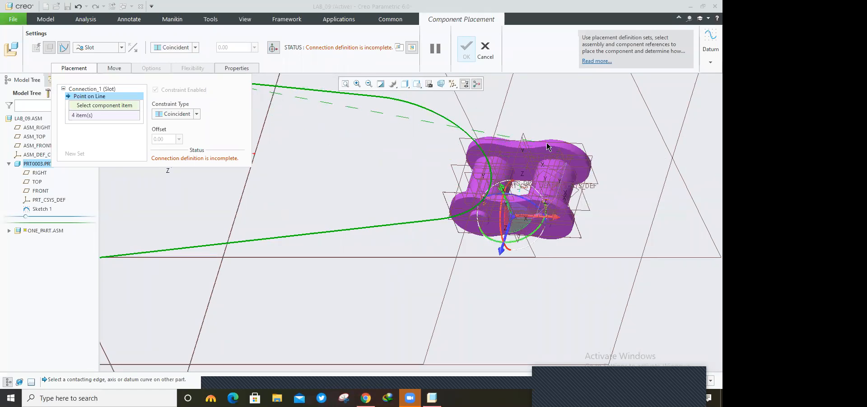
scroll(547, 145, up, 5)
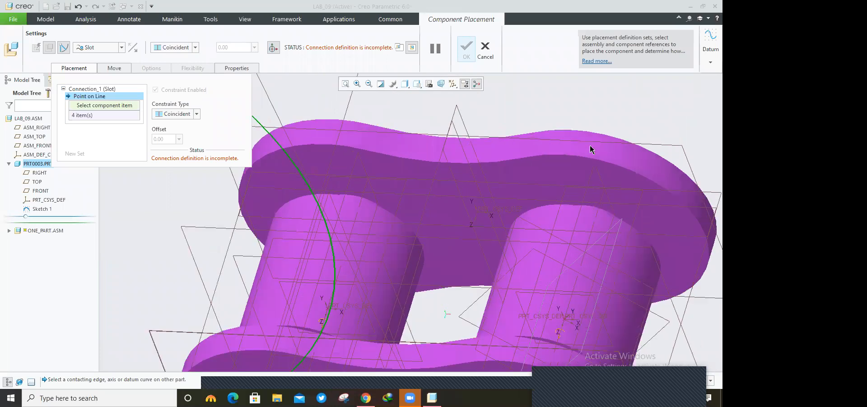
scroll(457, 146, down, 5)
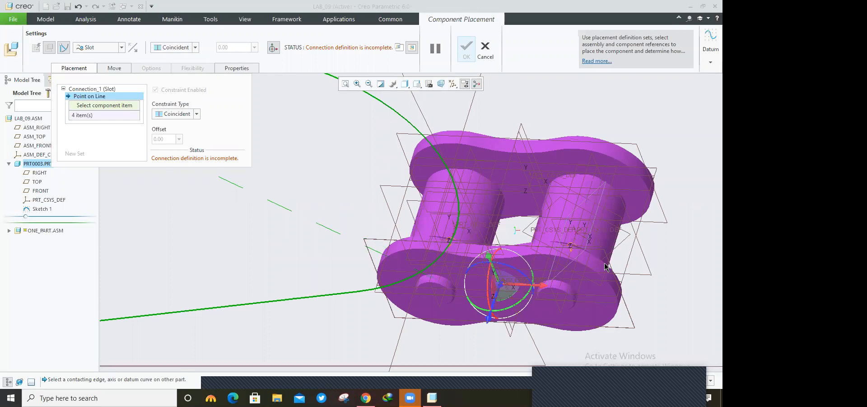
scroll(544, 203, up, 3)
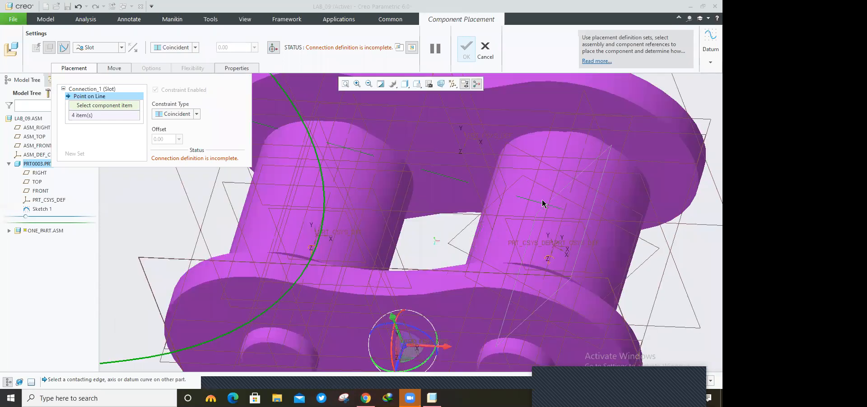
scroll(544, 203, down, 1)
scroll(544, 204, down, 1)
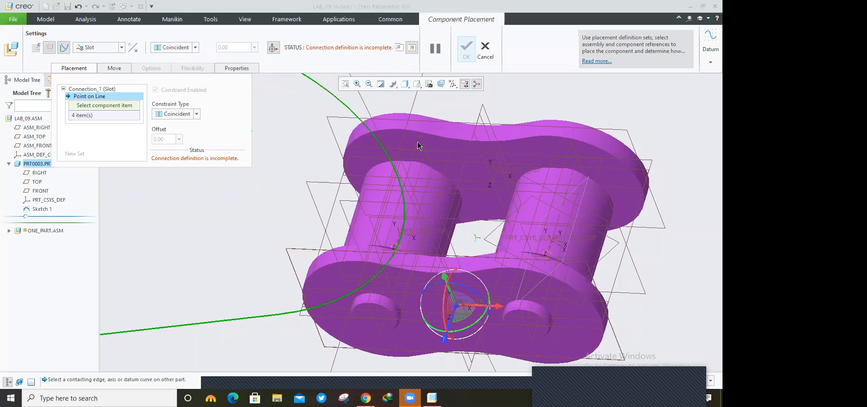
scroll(409, 140, up, 4)
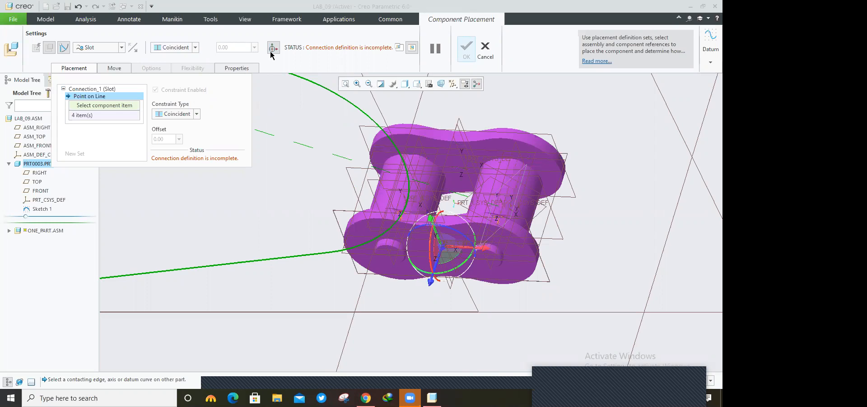
- Hide the 3D dragger, pick an edge vertex on the CHAIN_2 plate as the slot's component reference, and accept the placement
middle_drag(292, 297, 335, 186)
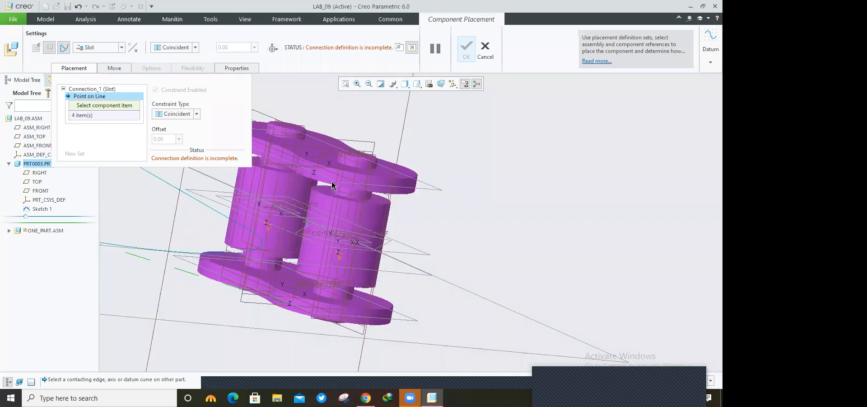
middle_drag(514, 219, 220, 205)
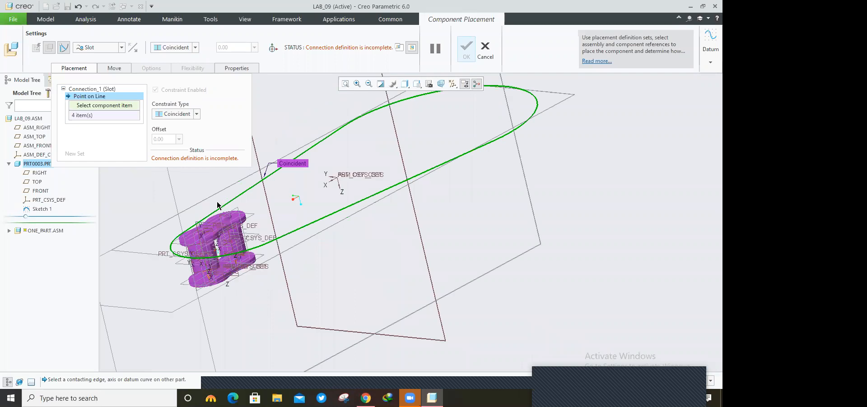
scroll(199, 249, down, 1)
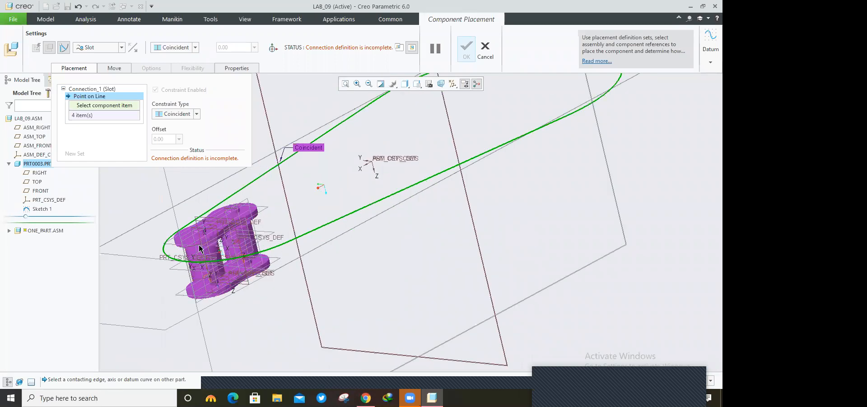
scroll(199, 248, down, 1)
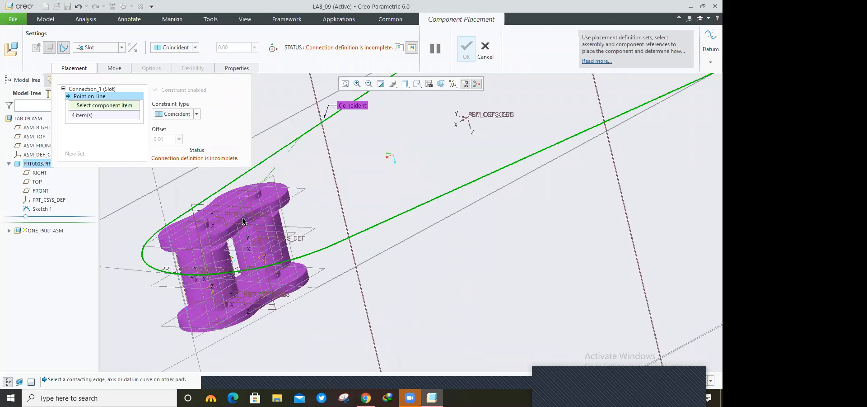
scroll(243, 222, down, 2)
scroll(342, 223, up, 4)
mouse_move(459, 230)
middle_down()
mouse_move(648, 188)
mouse_move(494, 174)
middle_up()
scroll(621, 204, down, 2)
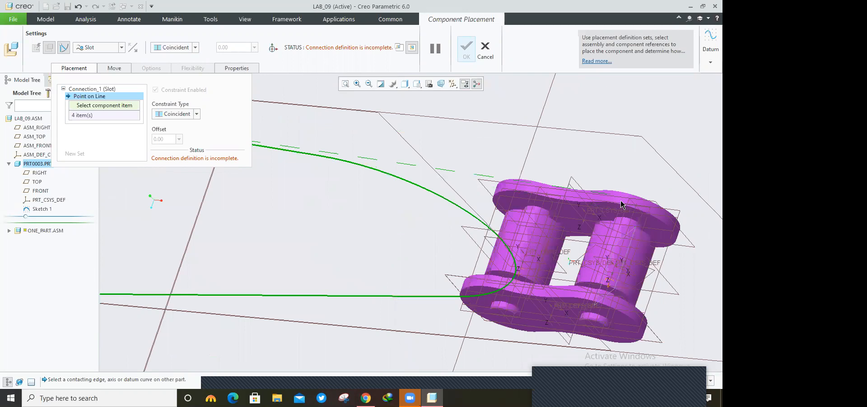
scroll(621, 205, down, 1)
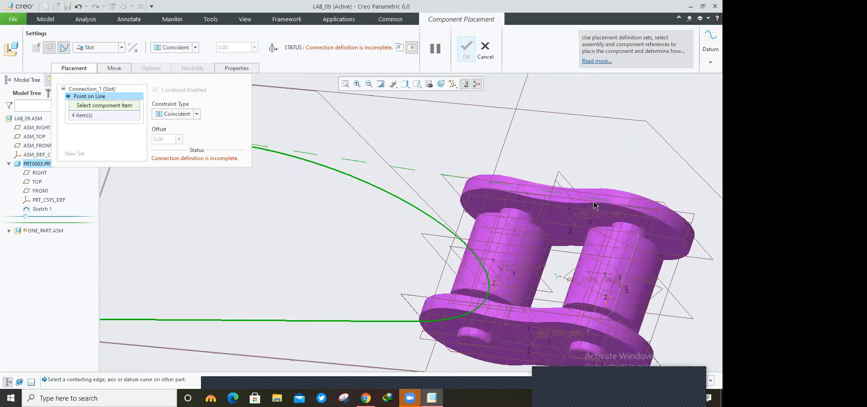
scroll(594, 206, down, 2)
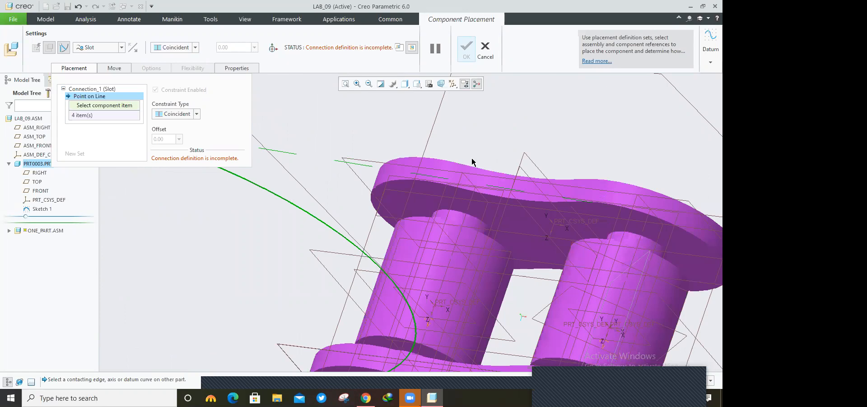
click(458, 191)
scroll(457, 191, up, 3)
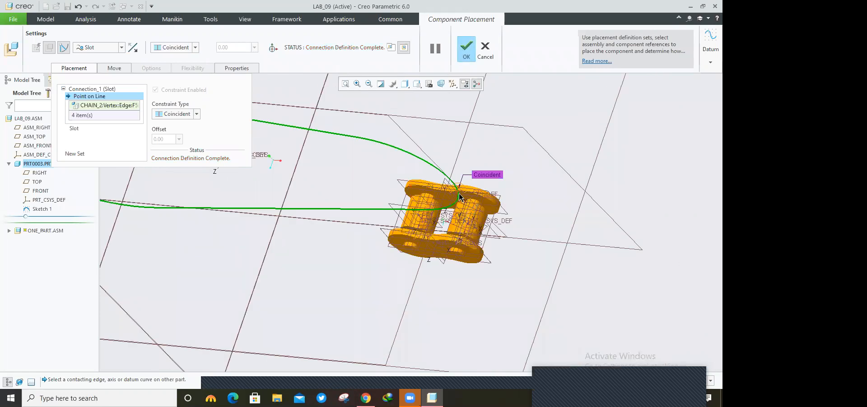
scroll(457, 191, down, 3)
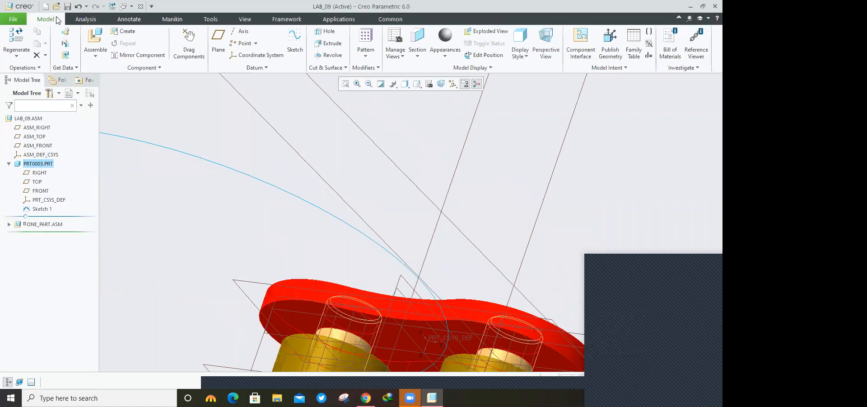
- Test the one_part.asm link's motion with Drag Components, inspect the plate where it meets the path curve, and cancel the move
key(ctrl+d)
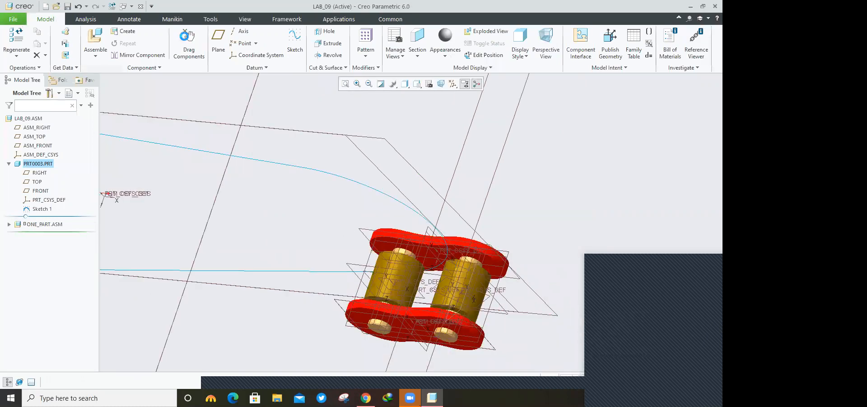
click(188, 36)
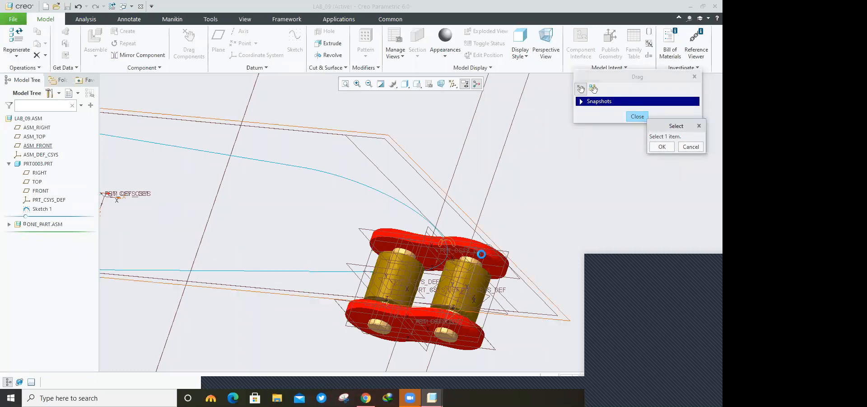
click(482, 254)
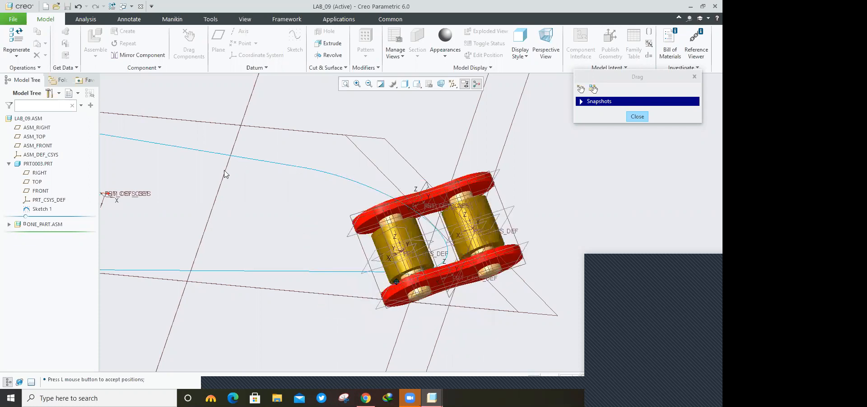
scroll(237, 193, up, 5)
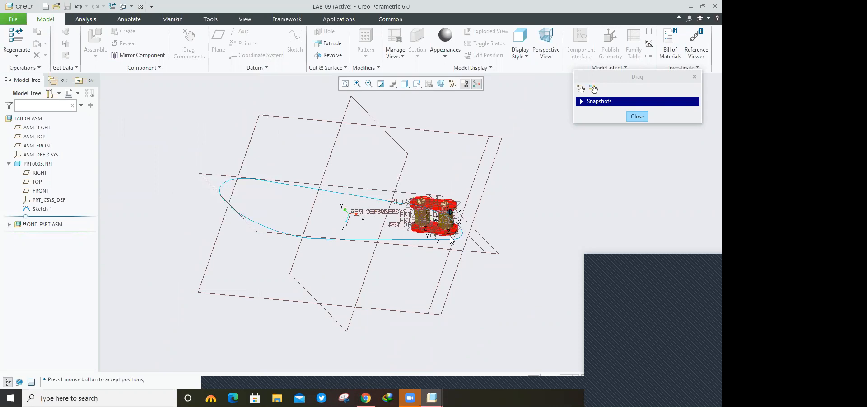
scroll(459, 231, down, 2)
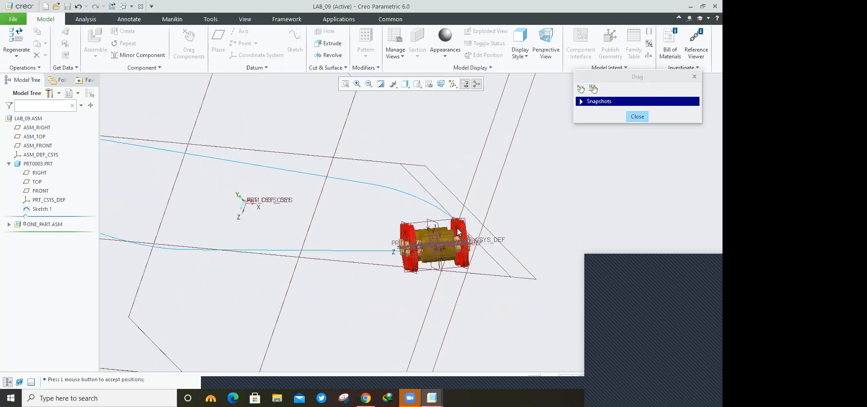
scroll(458, 232, down, 2)
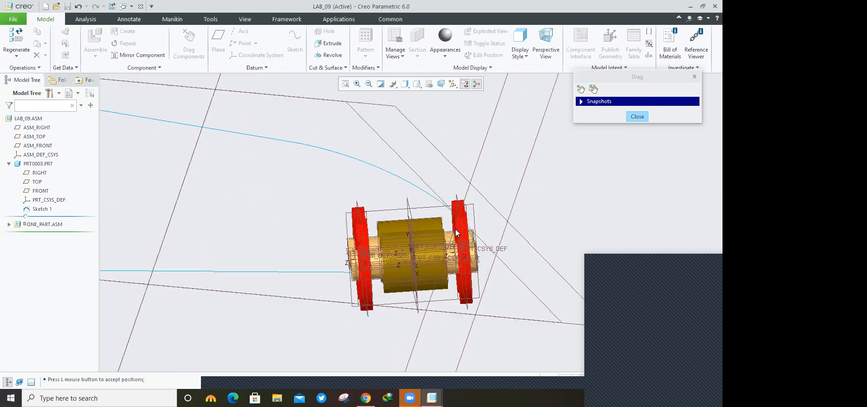
scroll(456, 228, down, 2)
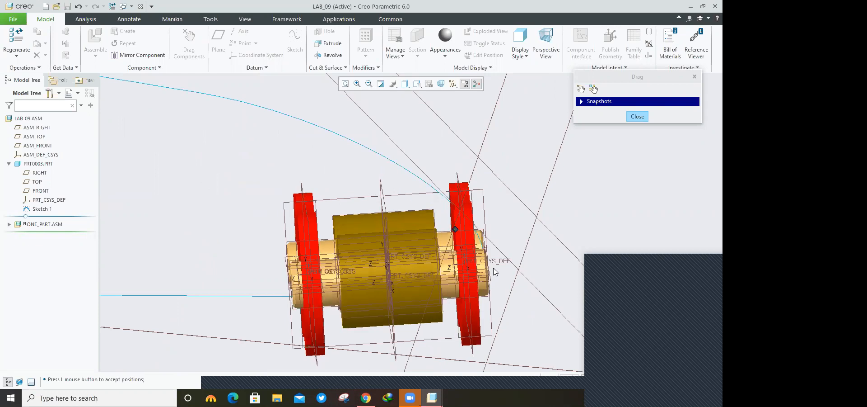
scroll(493, 268, down, 2)
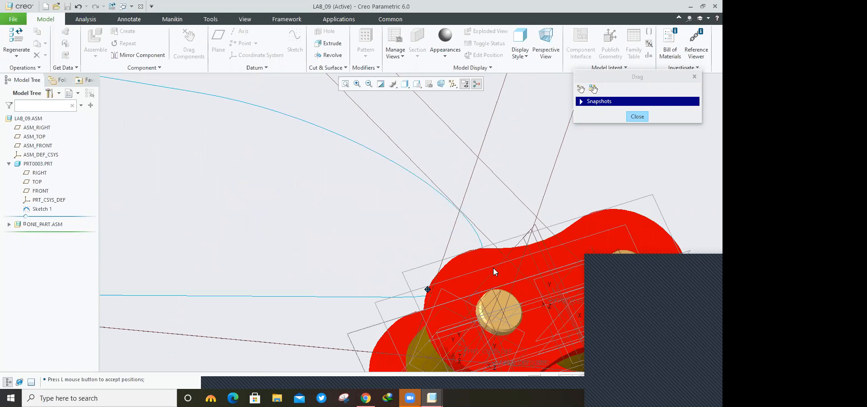
middle_click(522, 246)
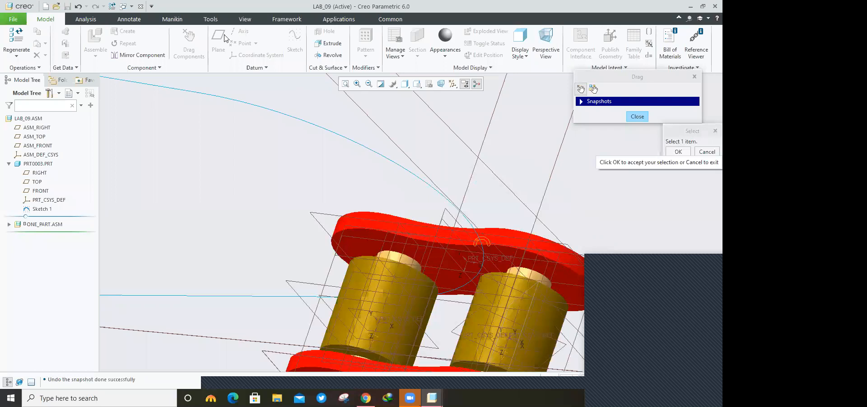
- Examine from several angles how the one_part.asm link's plates and pins sit relative to the closed path curve
scroll(511, 212, up, 4)
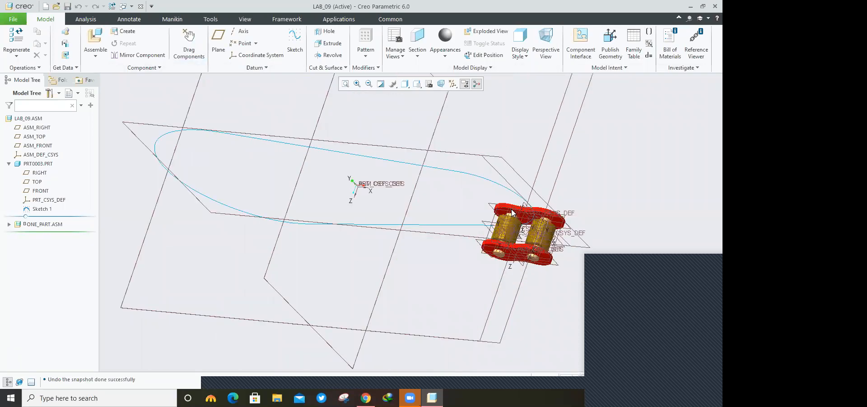
scroll(512, 212, down, 6)
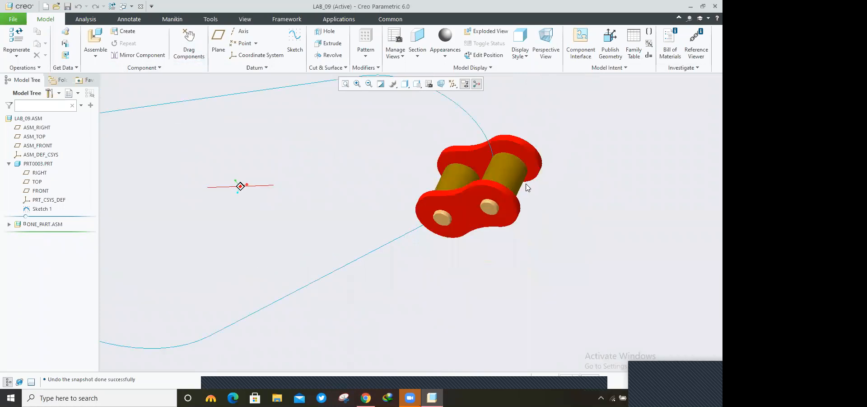
middle_drag(517, 149, 442, 167)
scroll(523, 233, up, 3)
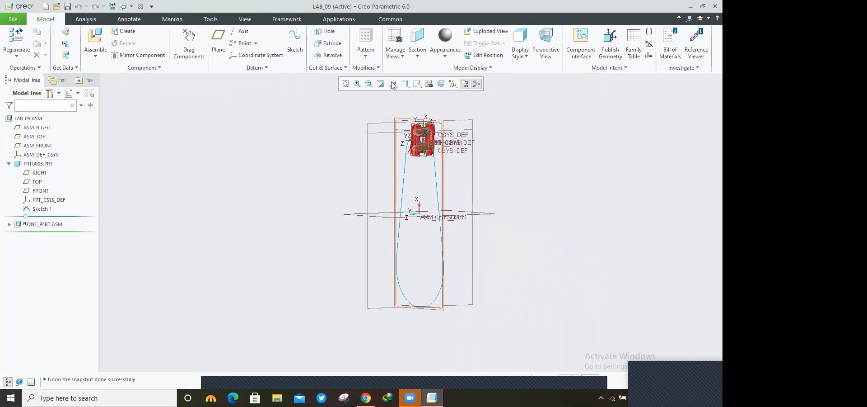
scroll(407, 115, down, 4)
scroll(433, 185, up, 2)
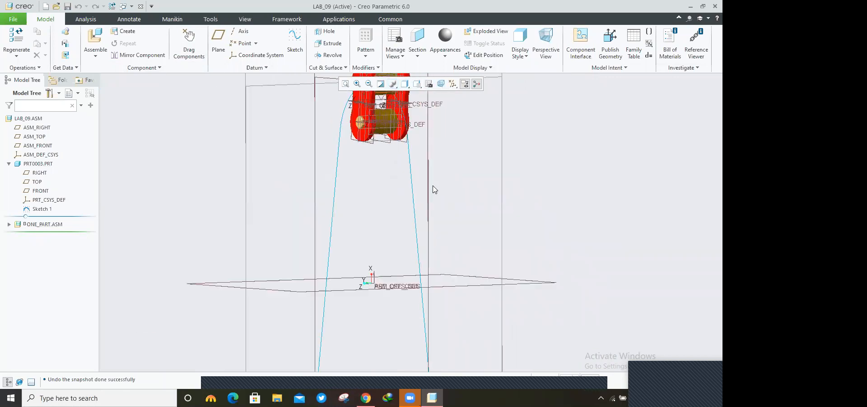
scroll(433, 185, down, 6)
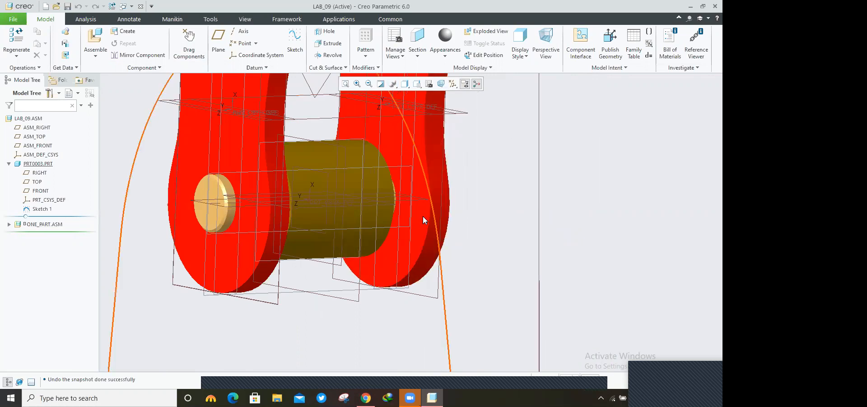
scroll(426, 219, up, 2)
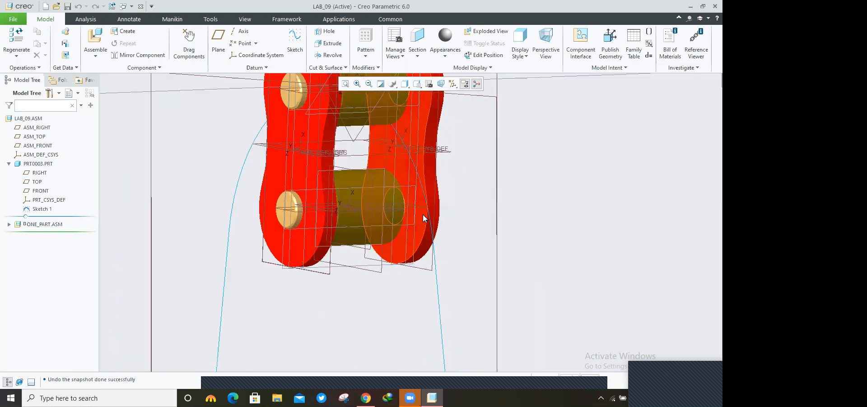
scroll(424, 218, up, 2)
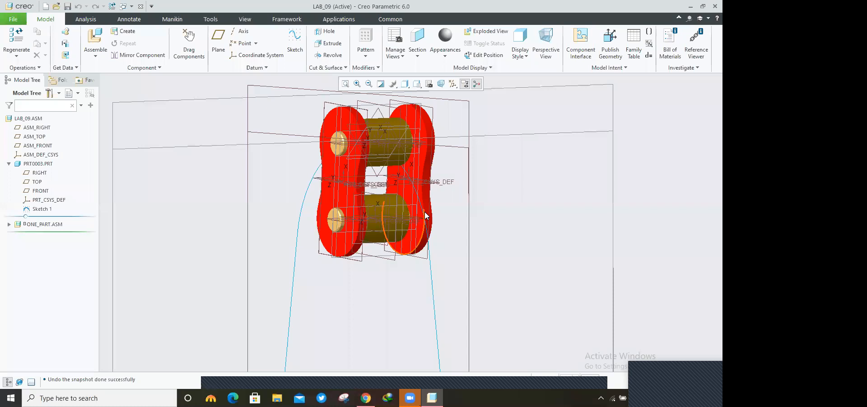
- Test the link's movement again by dragging its plate with Drag Components, and cancel the new position
click(189, 44)
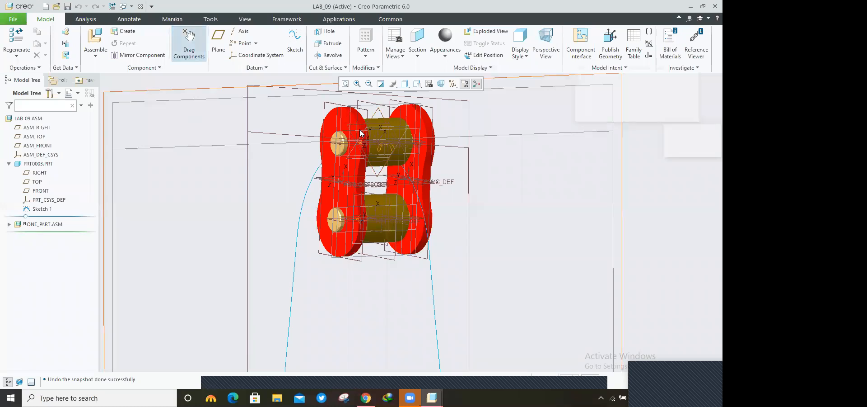
click(347, 110)
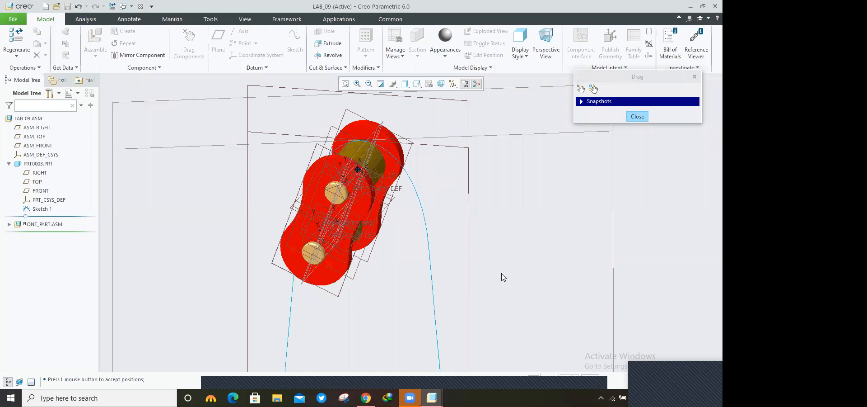
middle_click(484, 249)
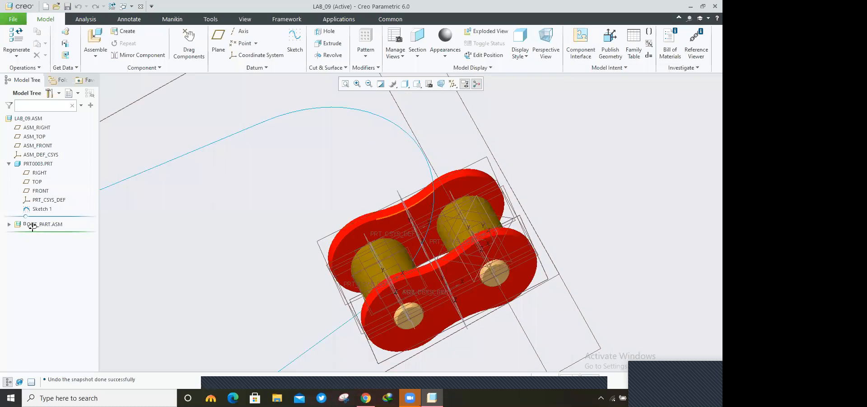
- Redefine the one_part.asm placement, adding another Slot connection with all four segments of the path curve as its assembly reference
click(9, 164)
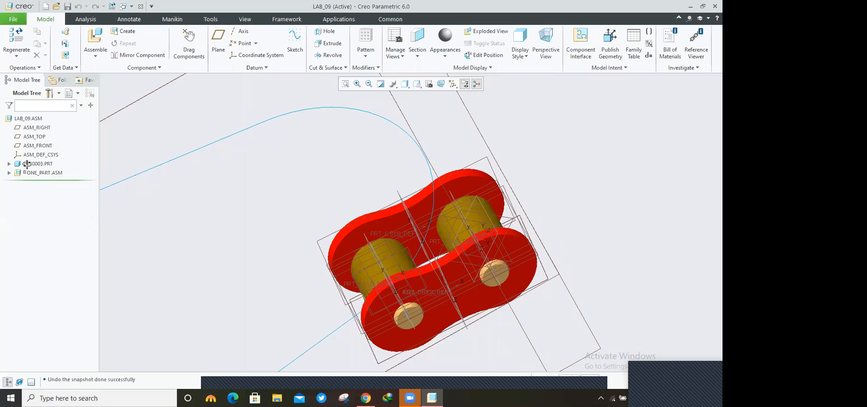
click(32, 163)
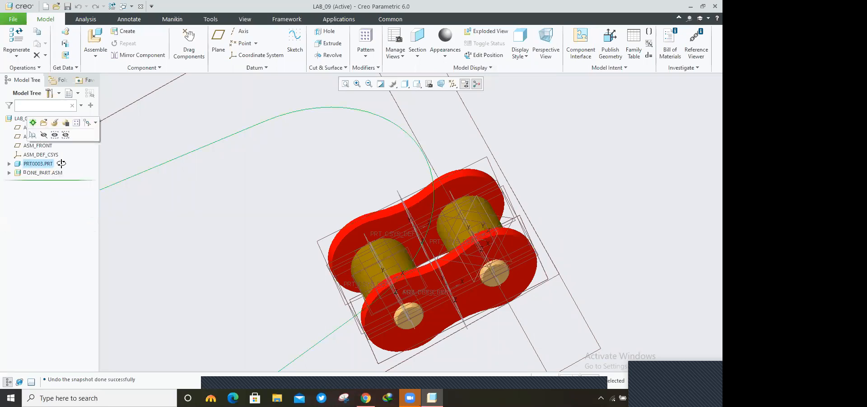
click(34, 173)
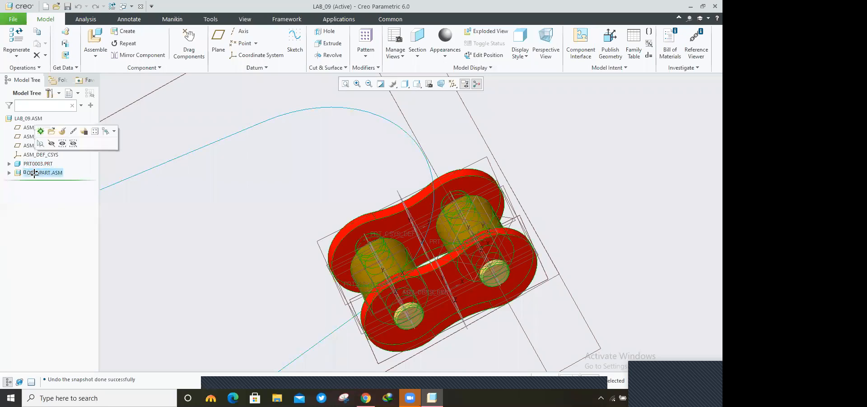
click(60, 131)
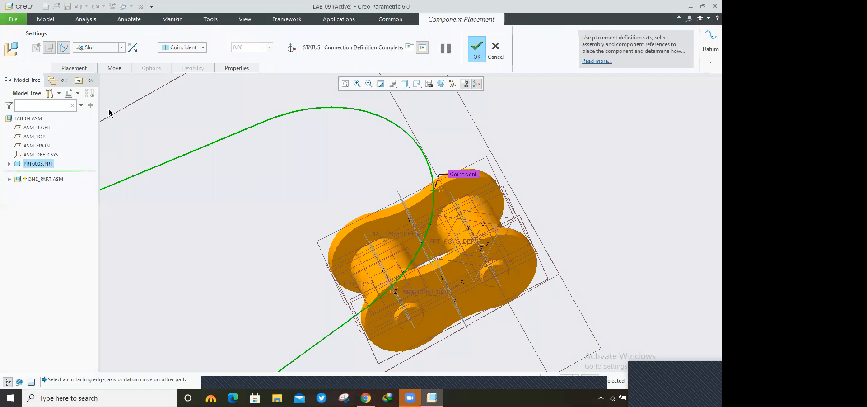
click(95, 120)
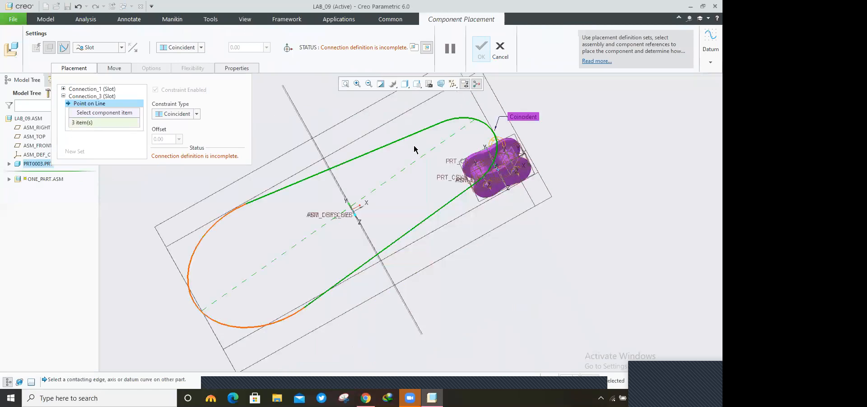
click(497, 142)
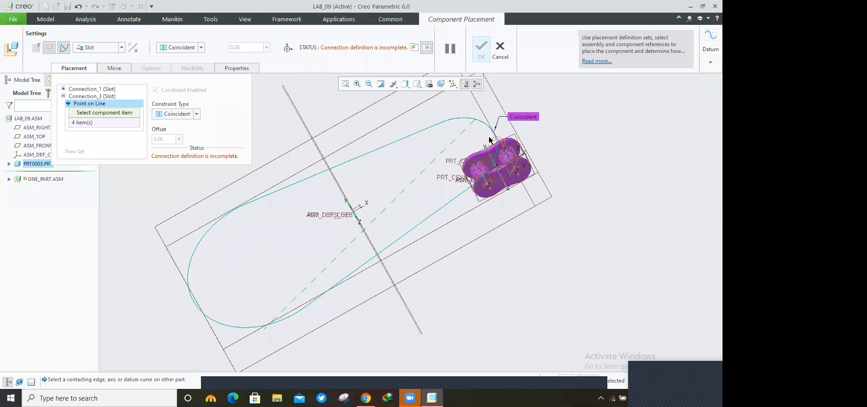
scroll(493, 140, down, 3)
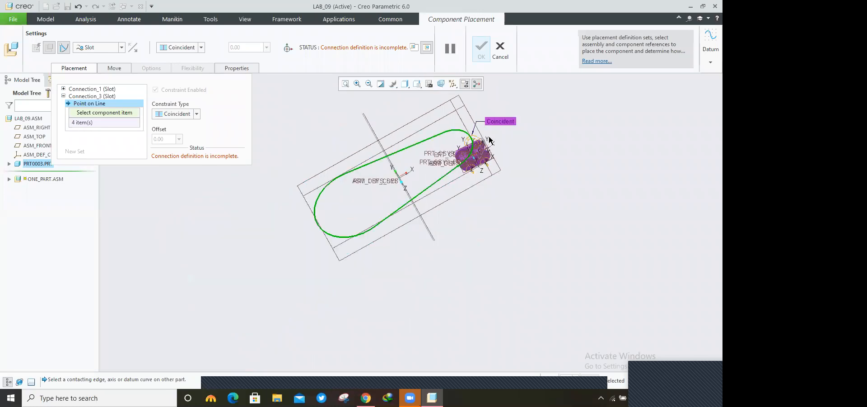
scroll(490, 140, down, 1)
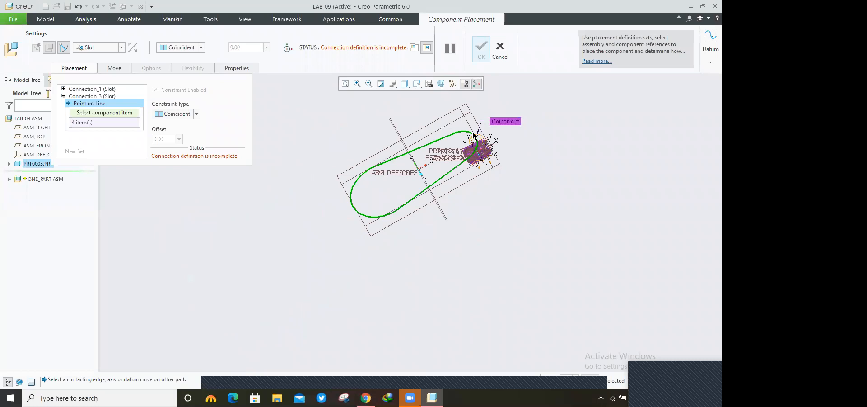
scroll(473, 135, up, 2)
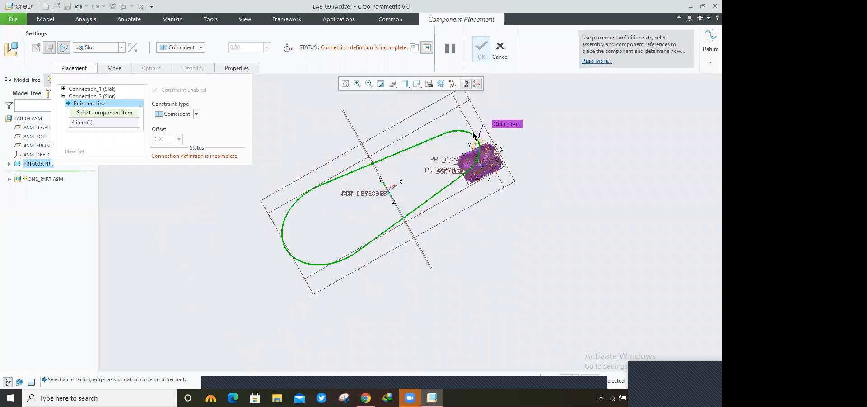
scroll(474, 135, up, 5)
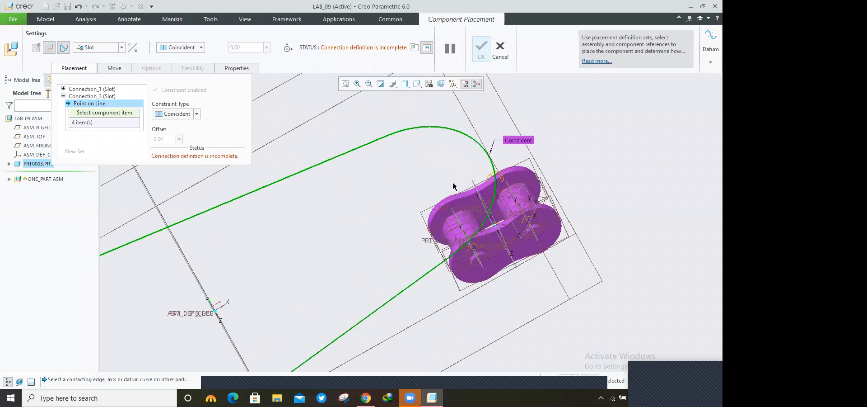
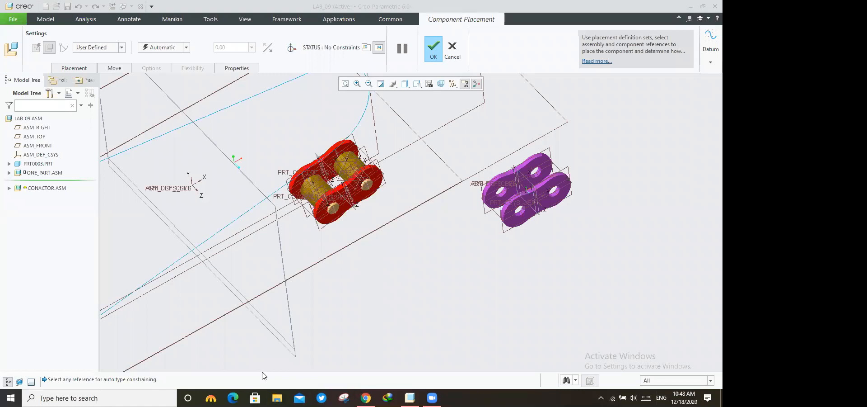
- Cancel the placement of the conactor.asm component and look through the contents of the one_part.asm subassembly
click(452, 51)
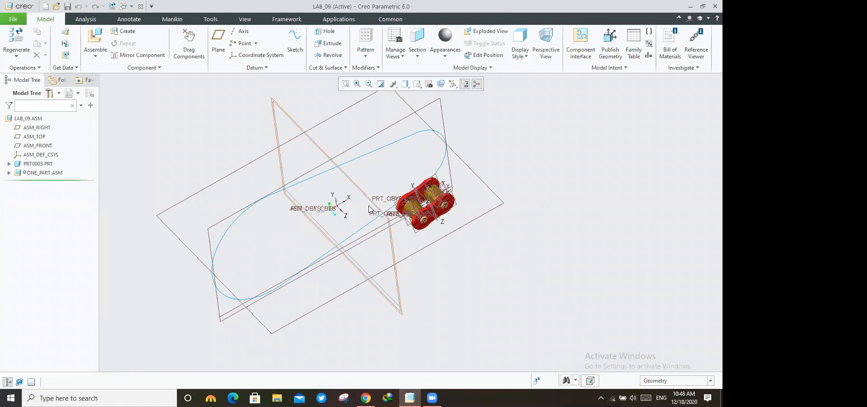
scroll(447, 192, down, 5)
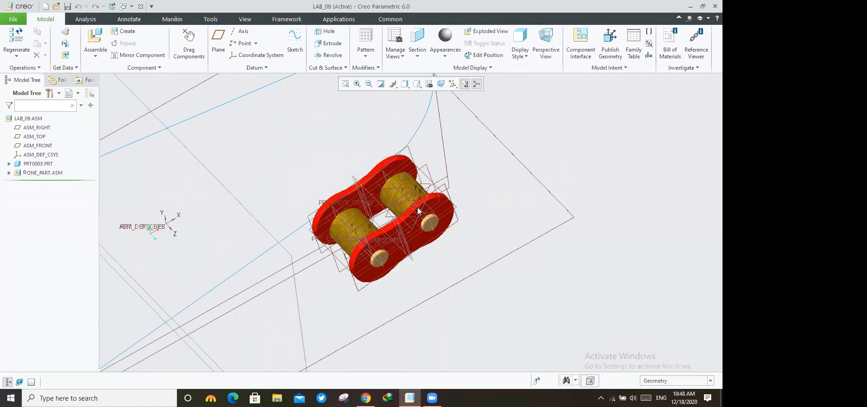
click(10, 172)
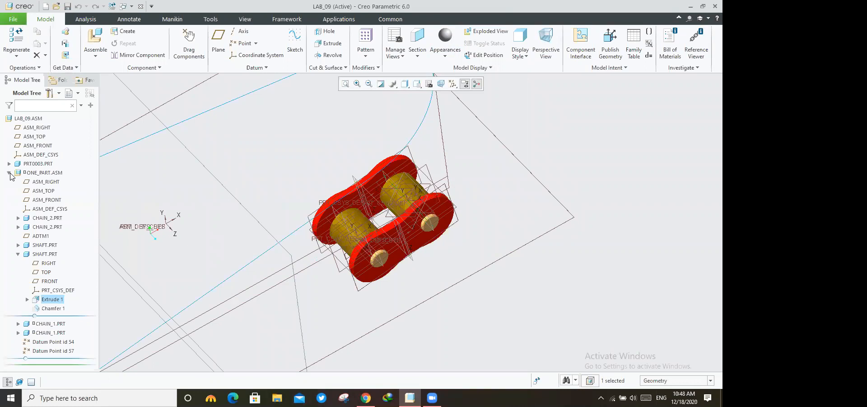
click(9, 172)
- Delete the one_part.asm link from the LAB_09 assembly
click(50, 164)
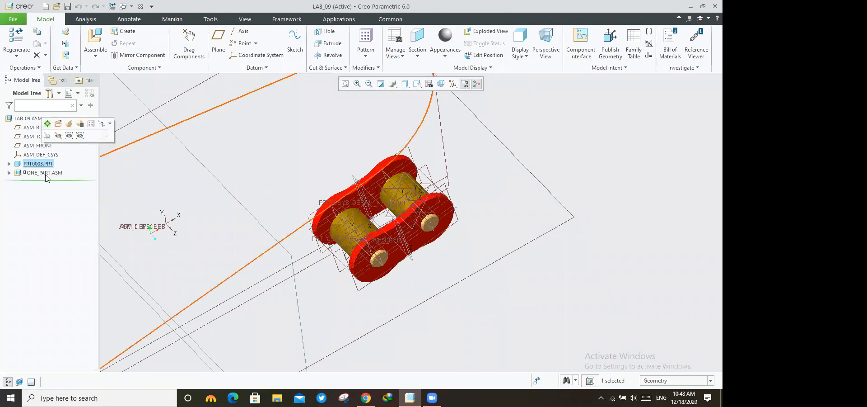
click(45, 172)
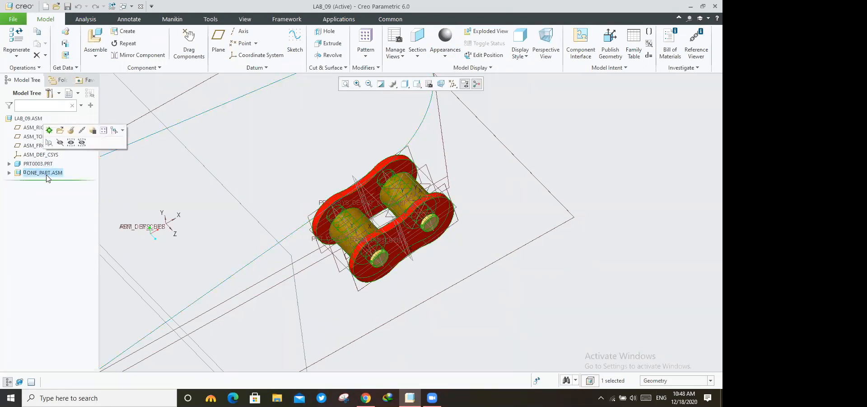
right_click(50, 175)
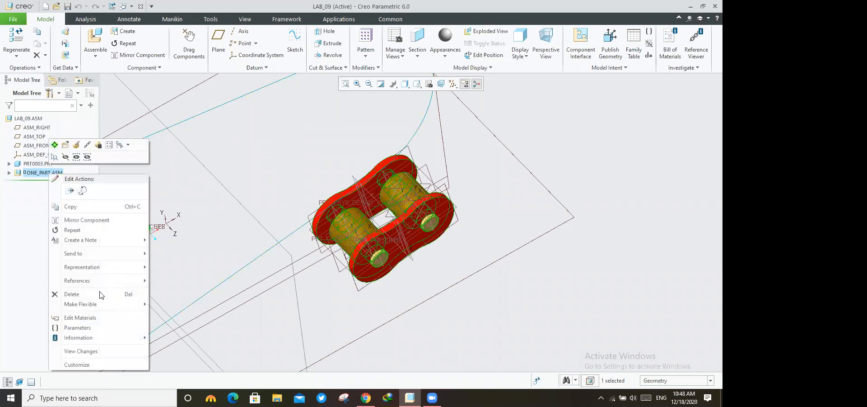
click(101, 294)
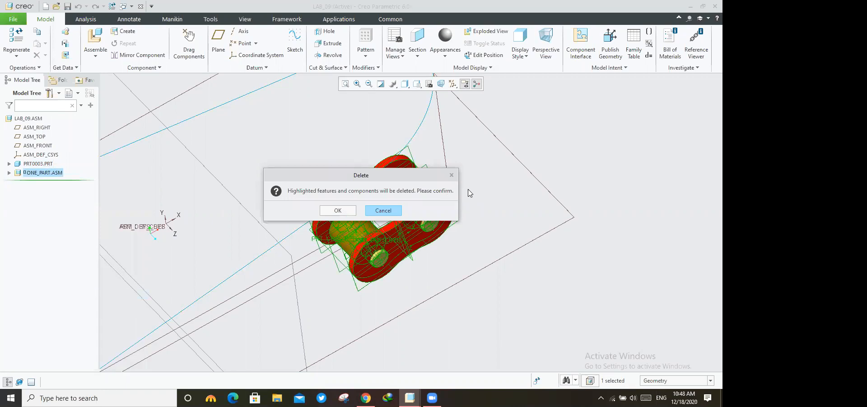
key(Left)
key(Return)
scroll(467, 189, up, 5)
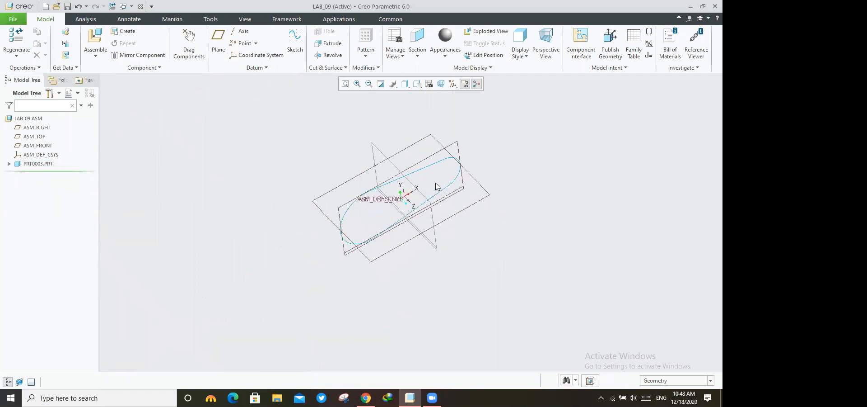
scroll(434, 161, down, 5)
scroll(318, 143, up, 5)
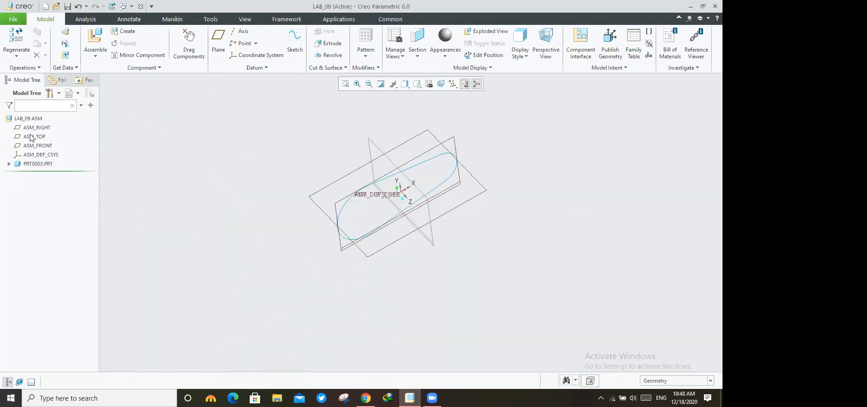
- Delete the PRT0003.PRT path curve part from the assembly, leaving only the default datums
click(38, 164)
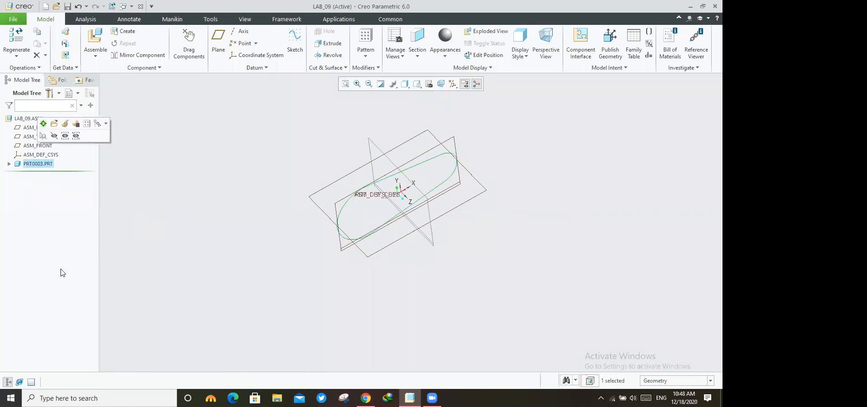
right_click(38, 163)
click(61, 274)
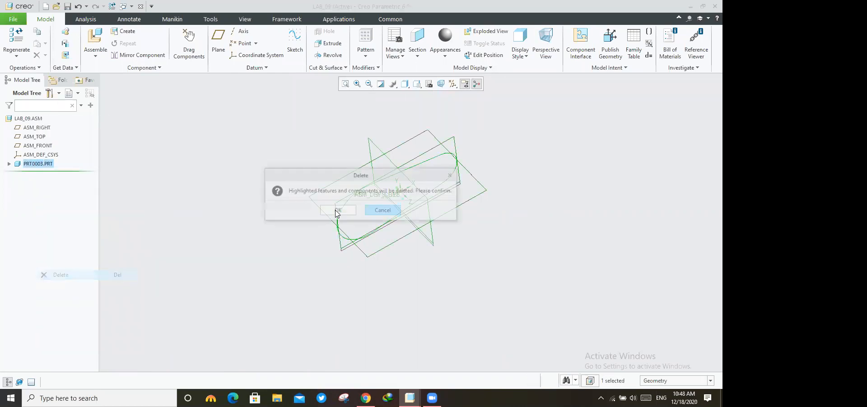
click(338, 211)
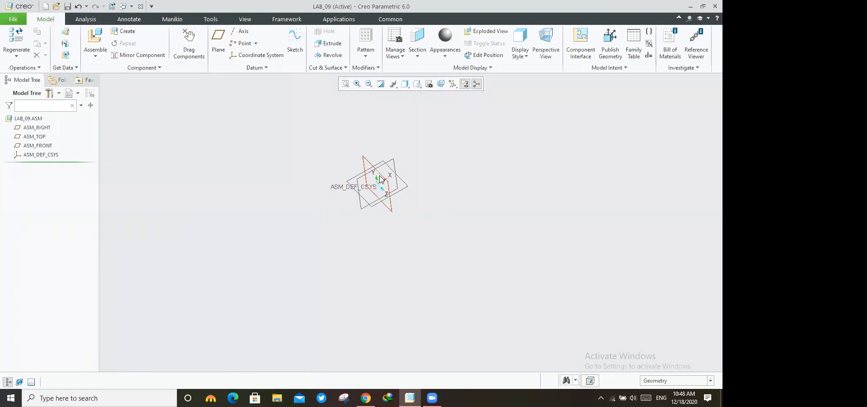
scroll(387, 186, up, 5)
scroll(372, 207, down, 5)
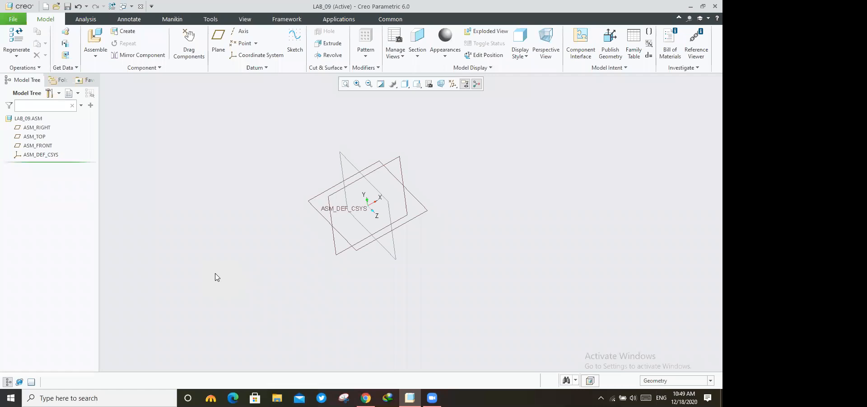
- Insert prt0003.prt from the chain-drive-with-mechanism-1.snapshot.2 folder into the assembly as a new component
key(ctrl+o)
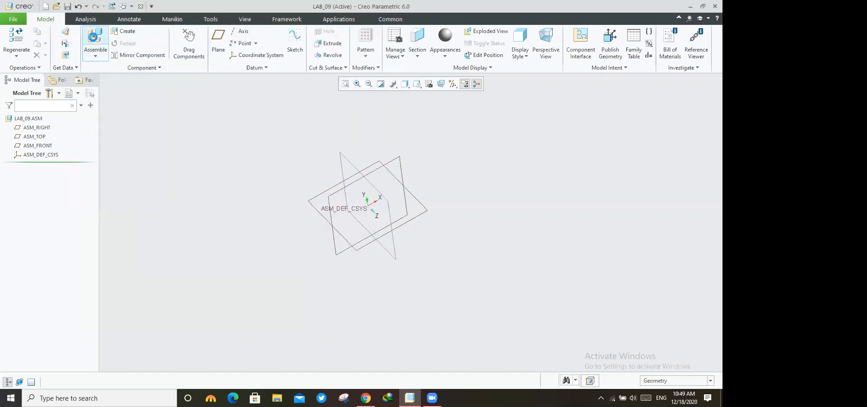
click(92, 36)
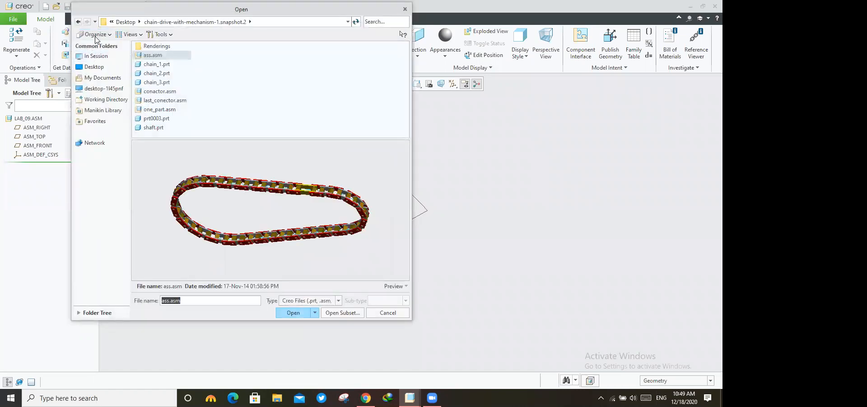
click(107, 40)
click(153, 127)
click(154, 118)
click(293, 312)
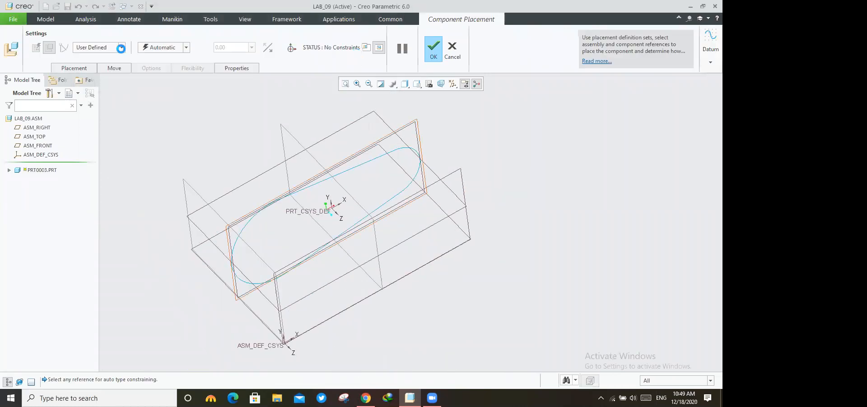
- Constrain the PRT0003 path part with the Default constraint and accept its placement
click(160, 47)
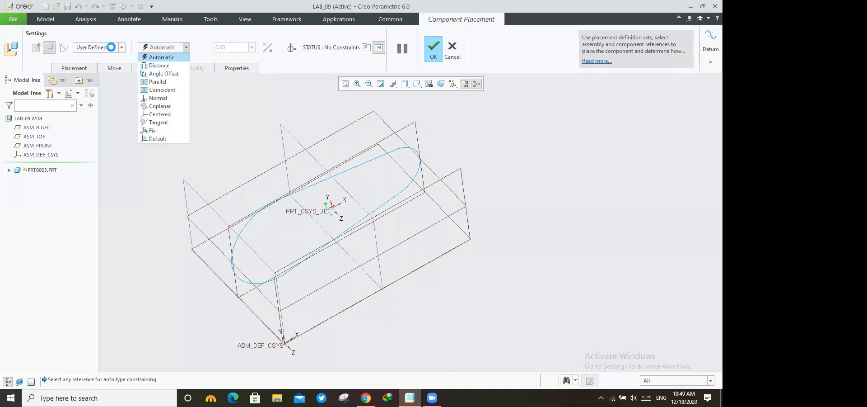
click(185, 48)
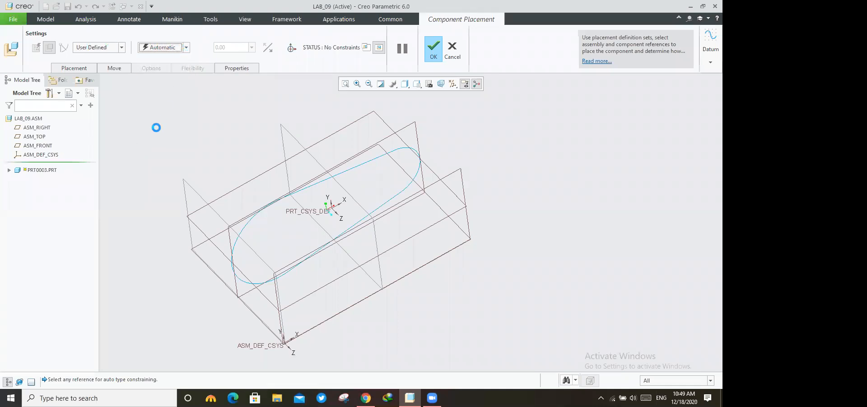
key(Down)
key(Down)
key(Down)
key(Down)
key(Down)
key(Down)
key(Down)
key(Down)
key(Down)
key(Down)
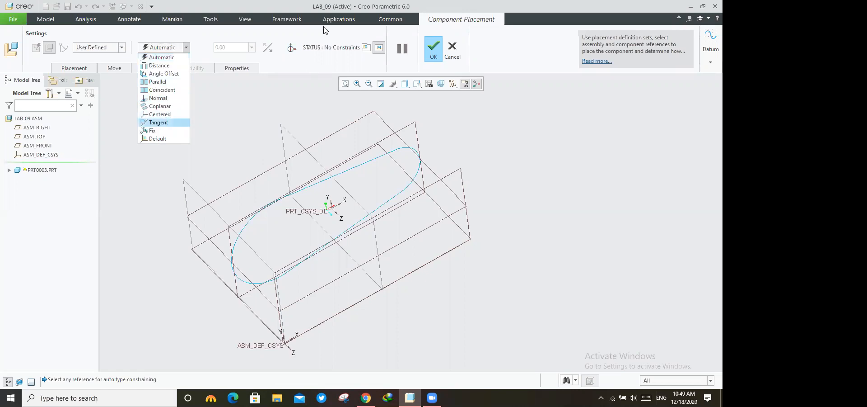
key(Return)
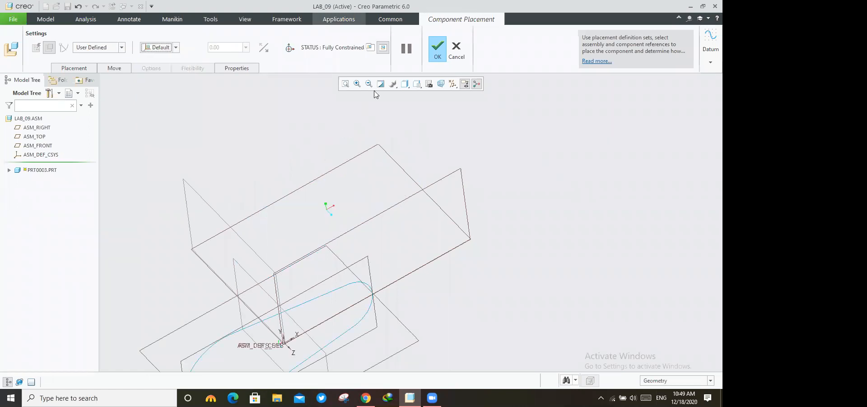
scroll(310, 235, down, 2)
scroll(310, 235, up, 3)
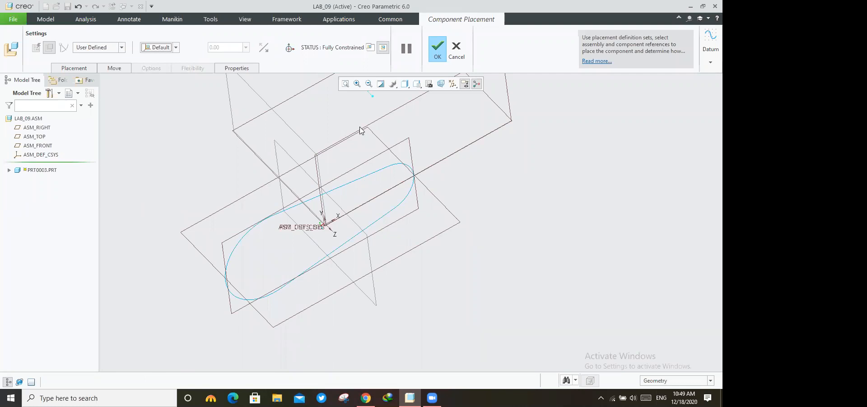
click(441, 56)
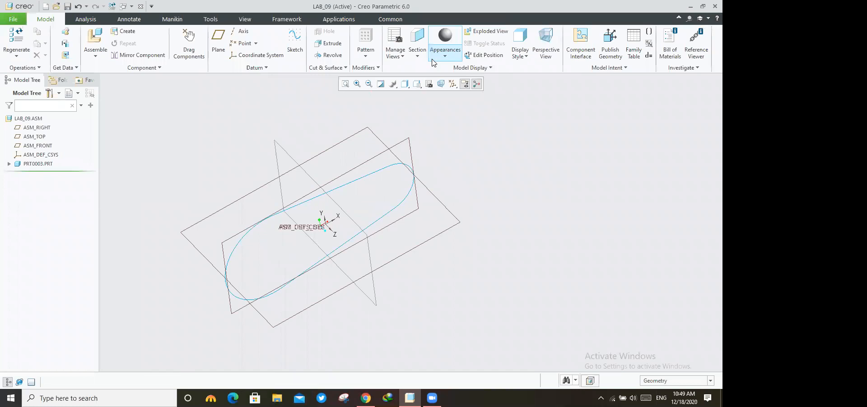
- Insert one_part.asm as a new component in the assembly beside the path curve
click(95, 43)
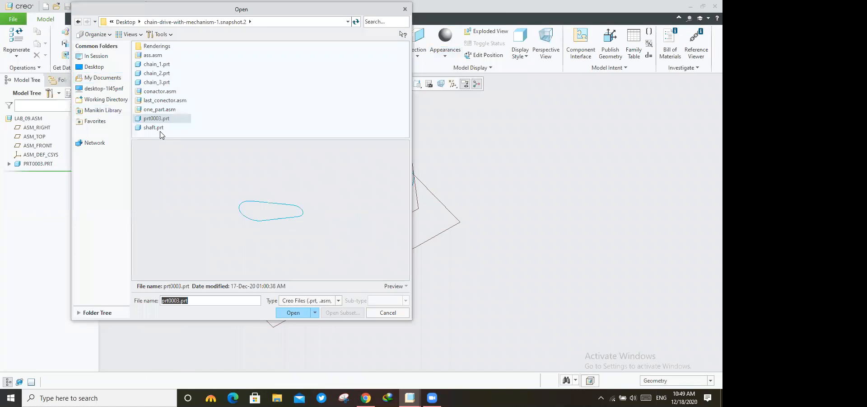
click(153, 111)
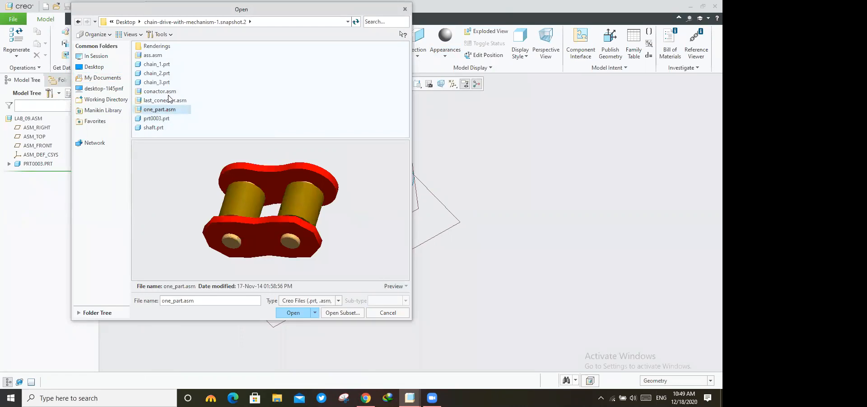
click(154, 55)
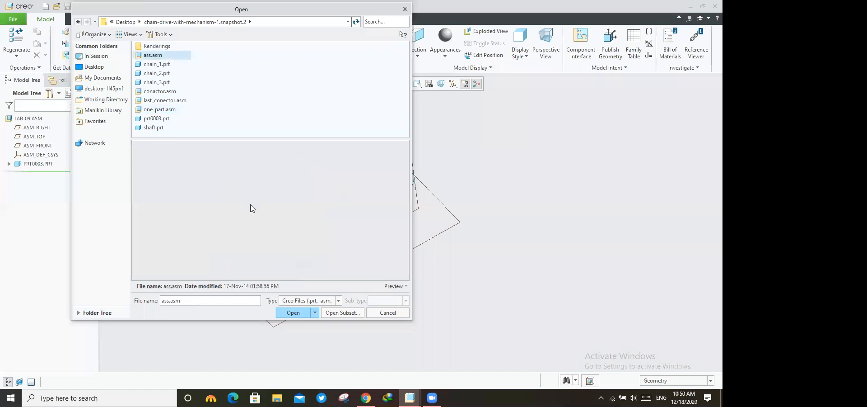
mouse_move(270, 177)
middle_down()
mouse_move(277, 163)
mouse_move(263, 207)
mouse_move(277, 213)
mouse_move(152, 116)
middle_up()
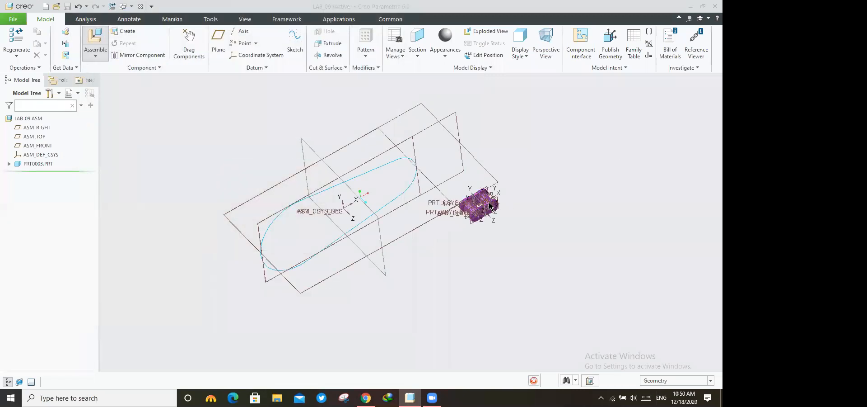
scroll(307, 53, down, 7)
scroll(296, 49, up, 3)
- Show the 3D dragger on the one_part.asm link and move the link farther from the path curve along its red axis
click(292, 48)
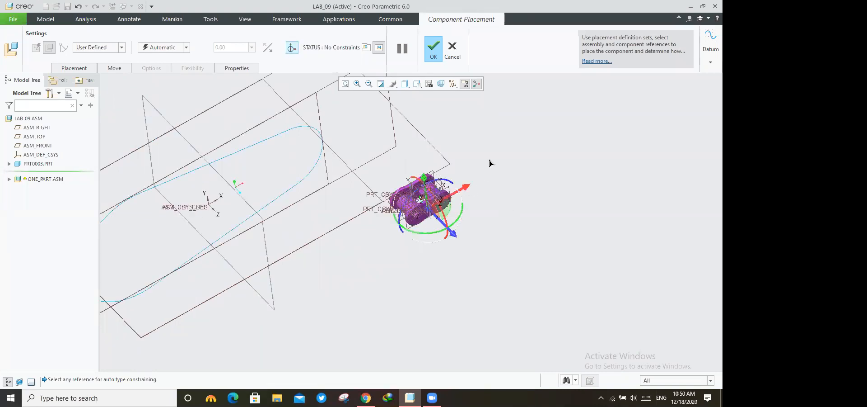
drag(467, 186, 499, 167)
scroll(499, 166, down, 6)
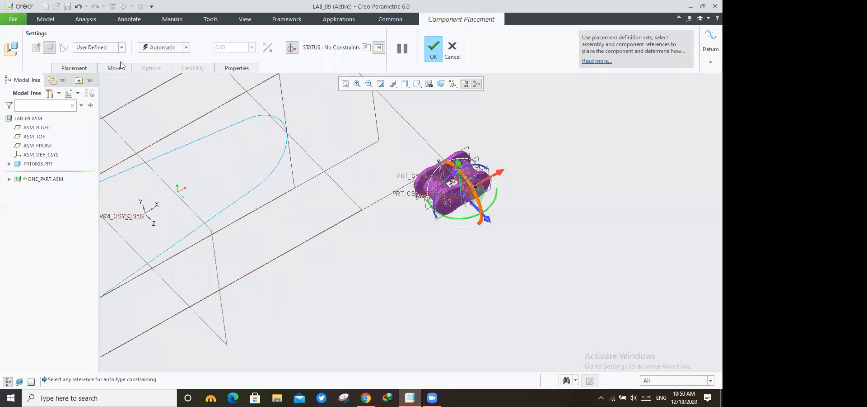
scroll(499, 167, up, 5)
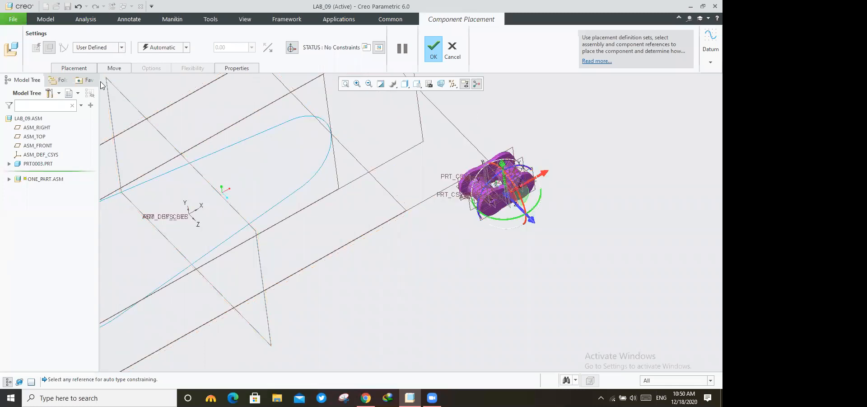
- Give the one_part.asm link a Slot connection and select all four segments of the PRT0003 path curve as its assembly reference
click(121, 47)
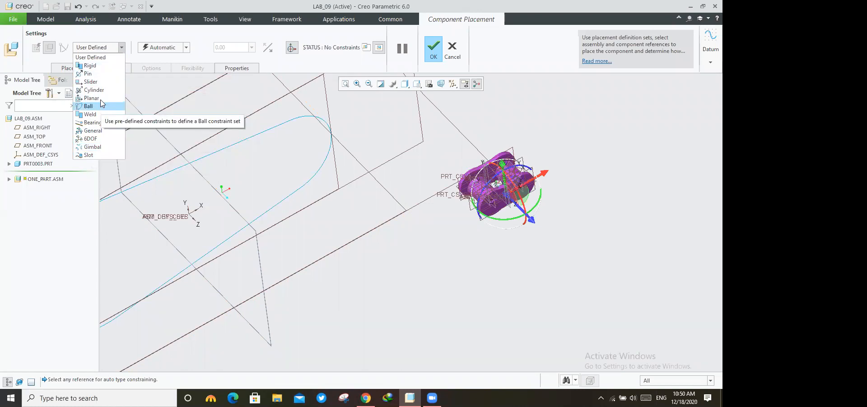
click(97, 155)
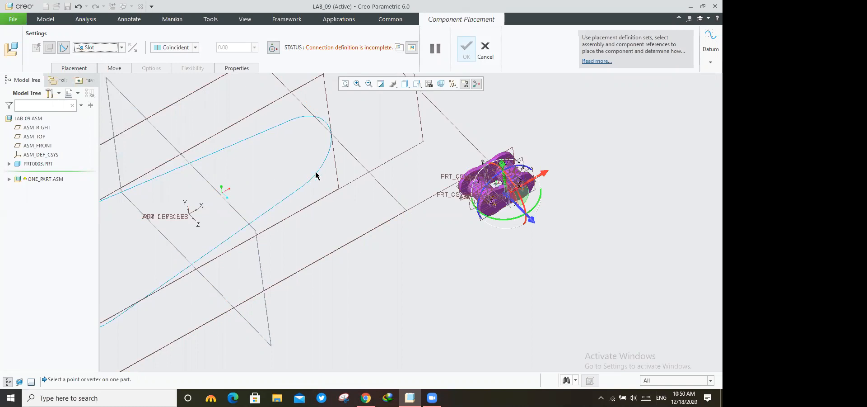
click(273, 126)
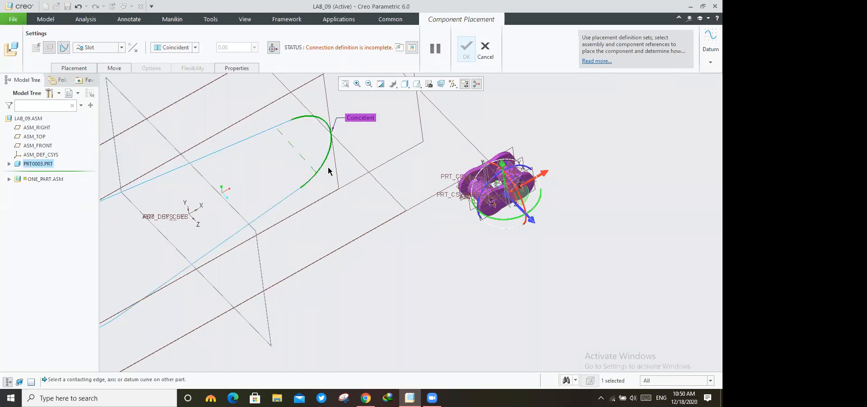
ctrl+click(290, 198)
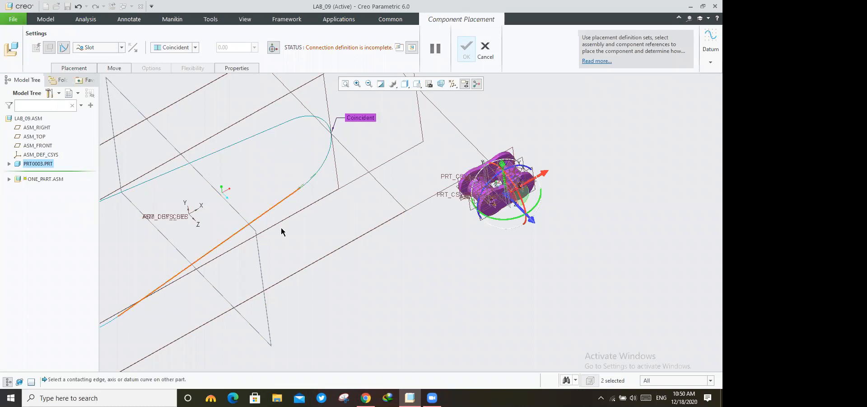
scroll(198, 276, up, 2)
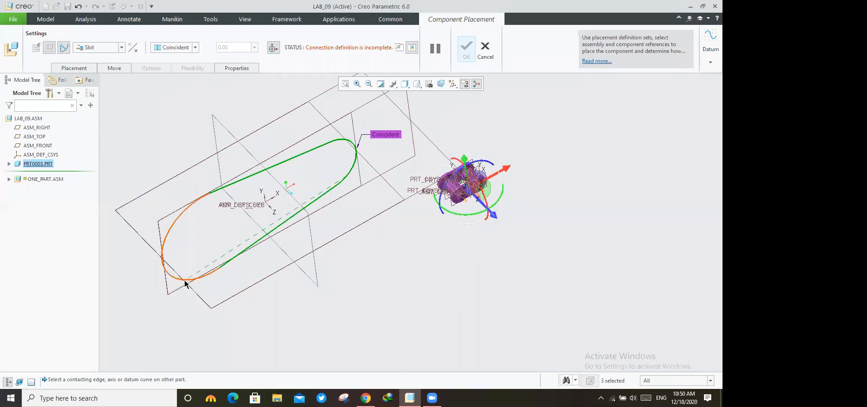
ctrl+click(186, 279)
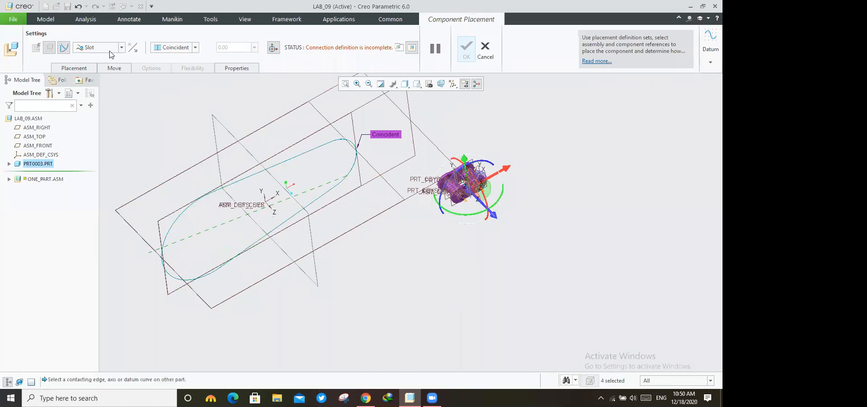
- Complete the first slot connection by choosing a CHAIN_2 vertex on the link as its component item
click(77, 68)
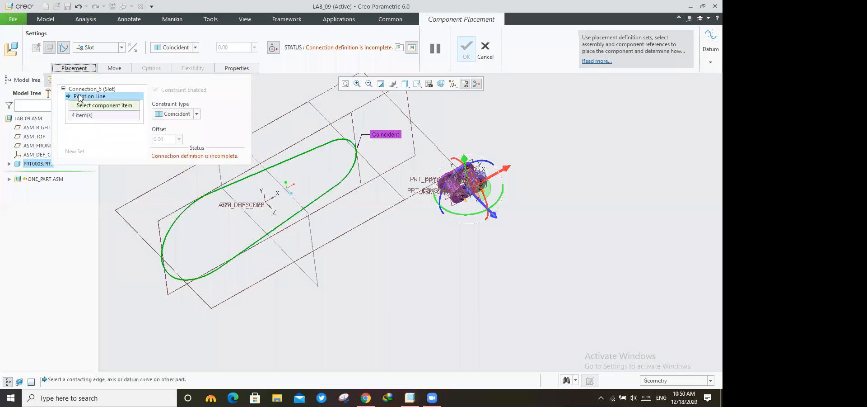
click(80, 116)
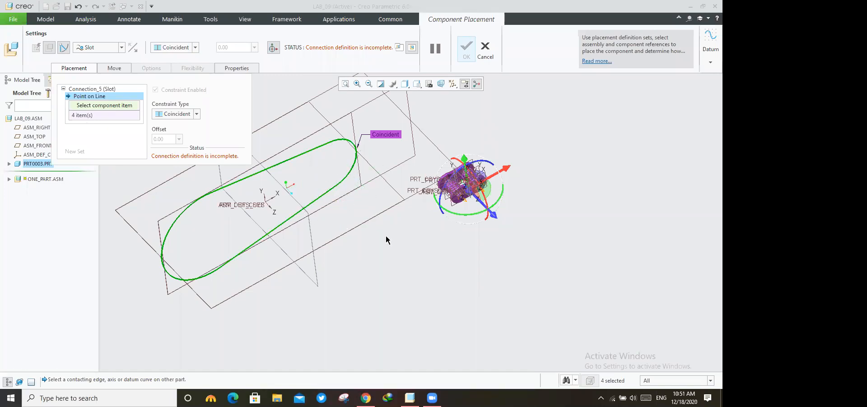
scroll(486, 176, down, 6)
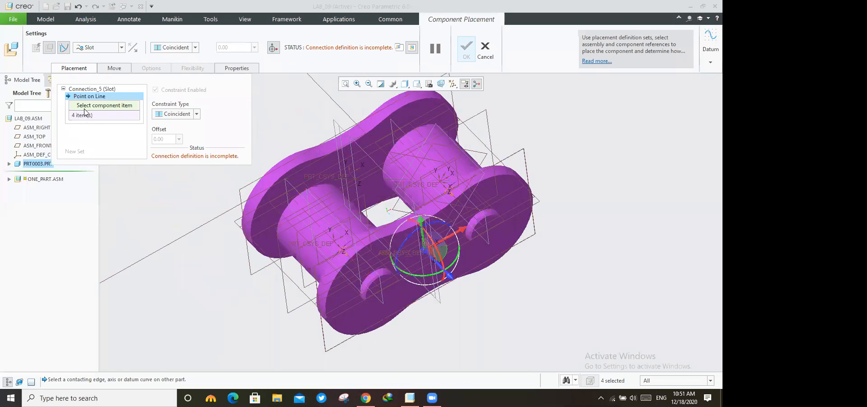
click(460, 197)
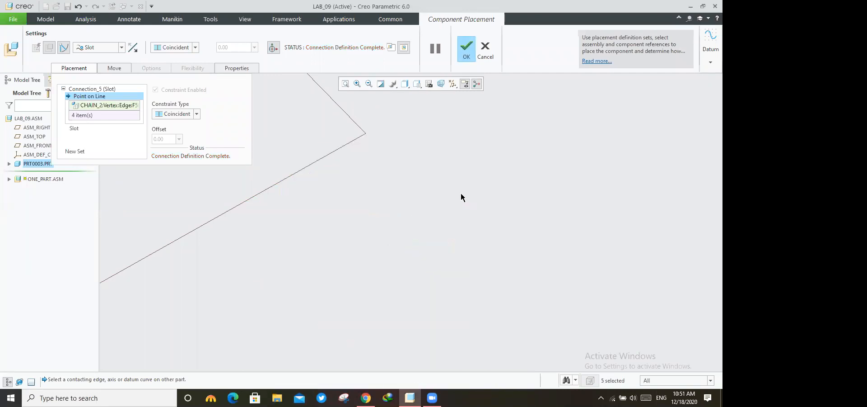
scroll(582, 220, down, 3)
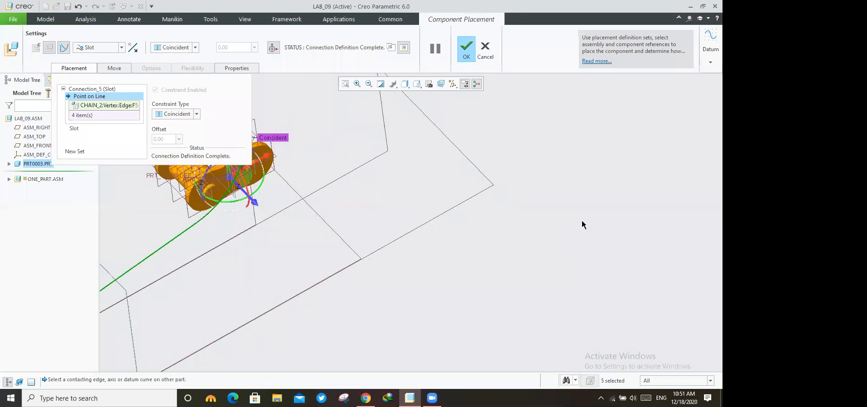
scroll(582, 221, down, 2)
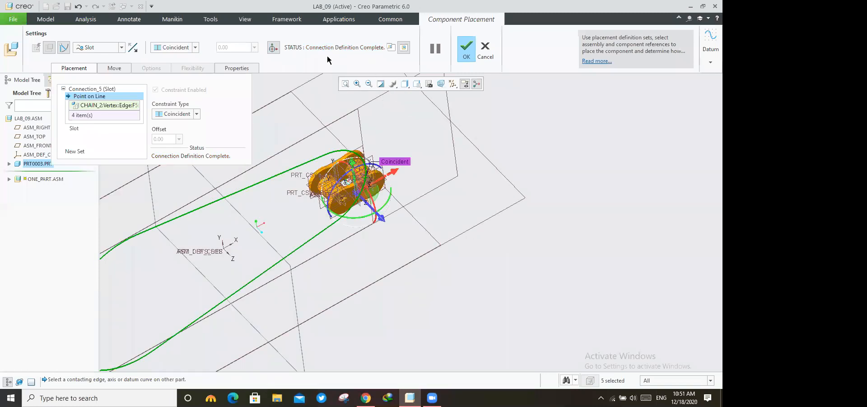
scroll(332, 54, up, 5)
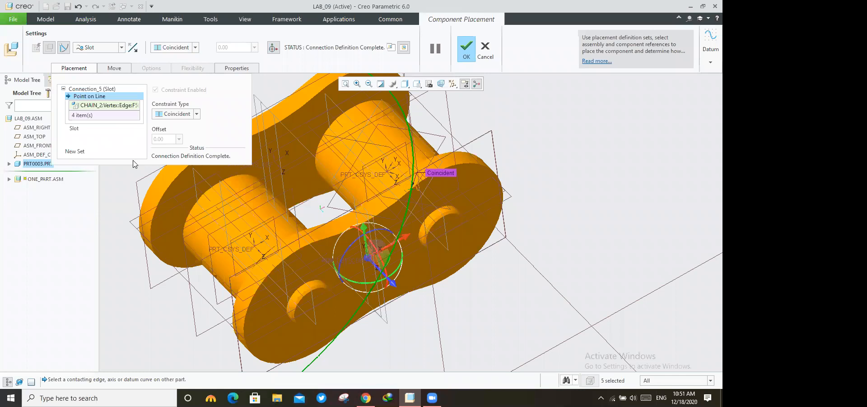
- Add a second slot connection set to the link and select all four path curve segments as its assembly item
click(75, 152)
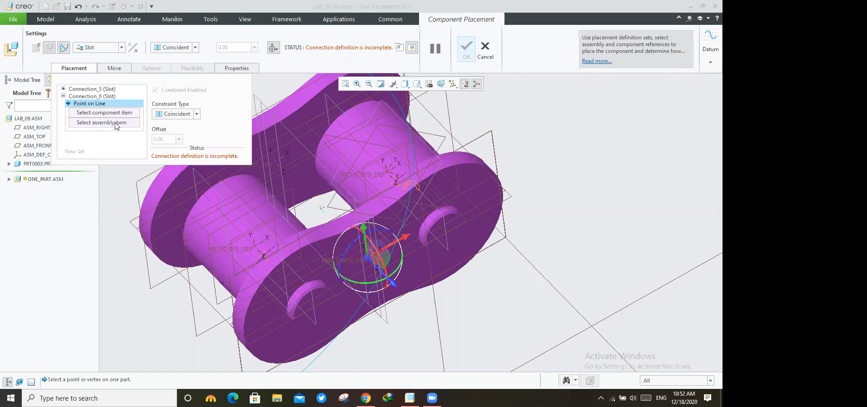
click(94, 126)
scroll(485, 213, down, 6)
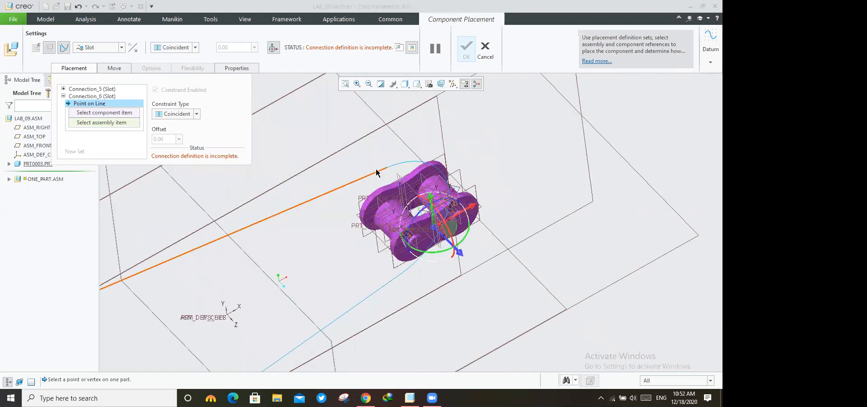
click(376, 169)
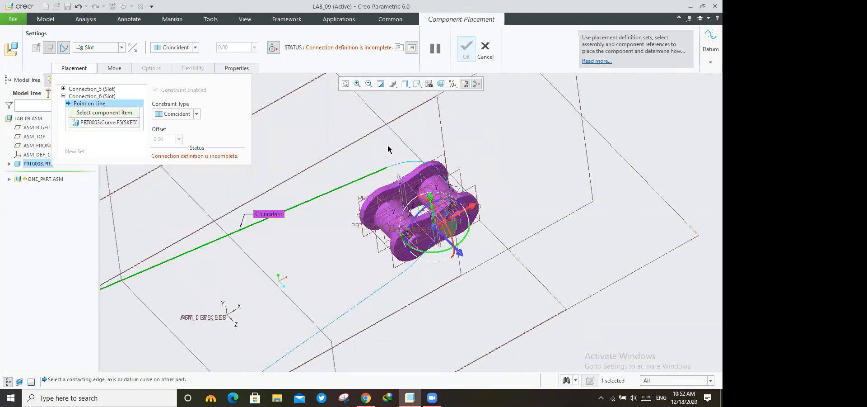
scroll(385, 150, down, 2)
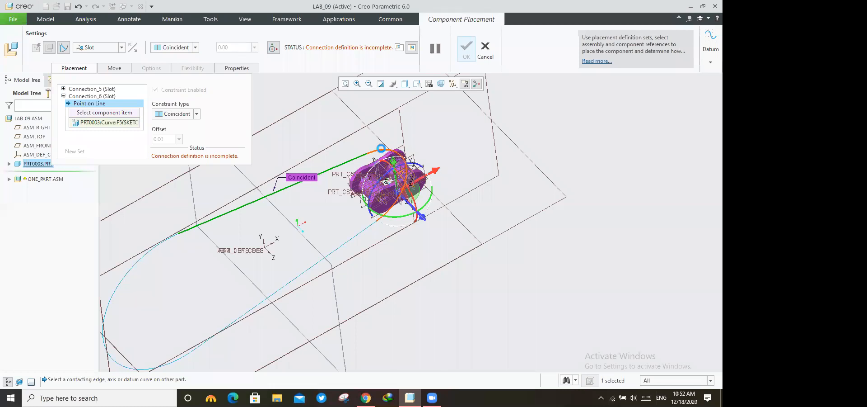
ctrl+click(348, 241)
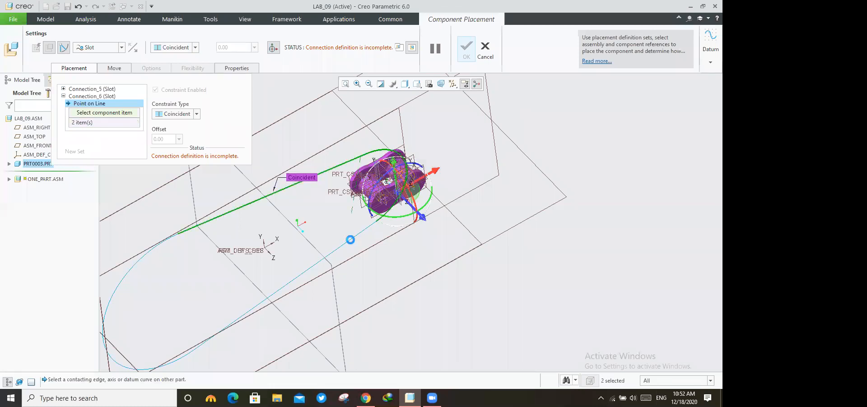
ctrl+click(251, 195)
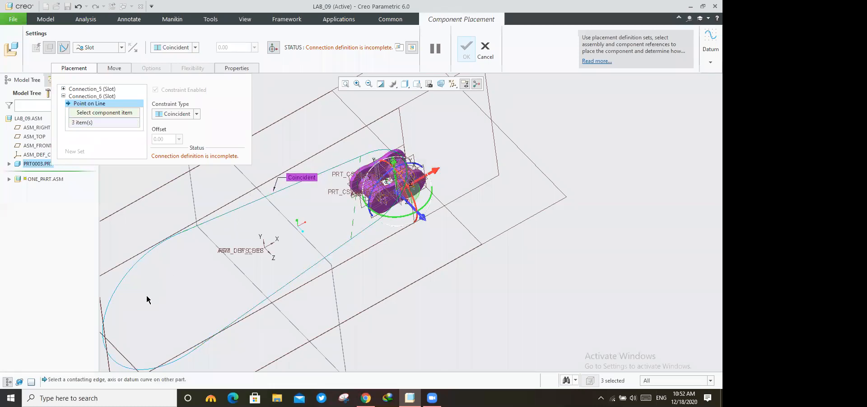
ctrl+click(221, 203)
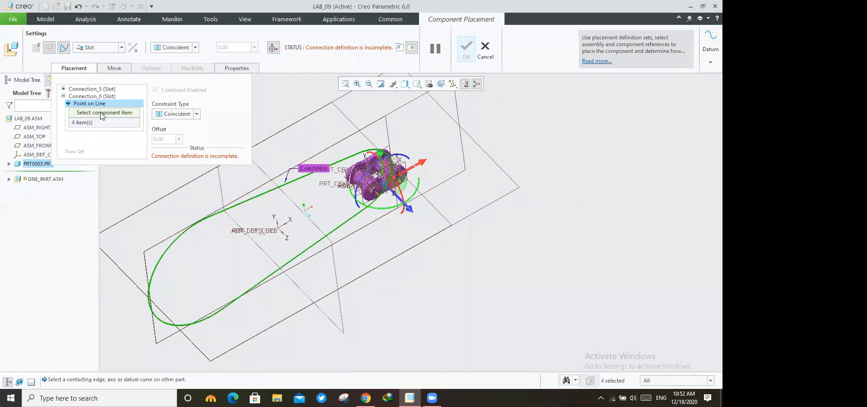
- Choose another CHAIN_2 vertex on the link as the second slot connection's component item and accept the placement
click(96, 114)
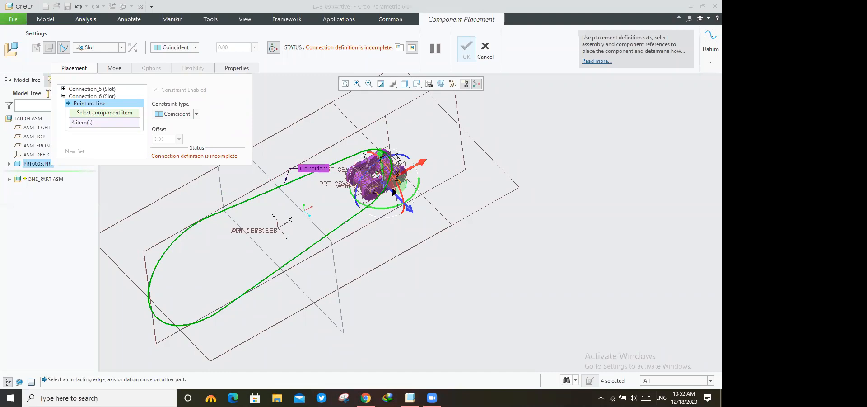
scroll(398, 189, down, 5)
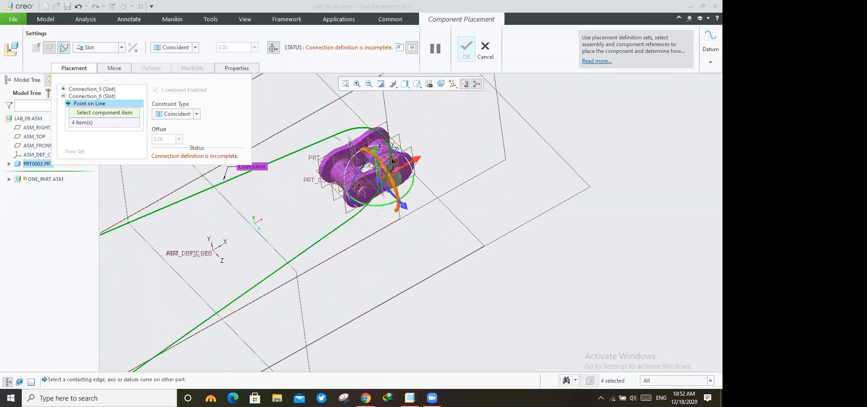
scroll(400, 163, down, 5)
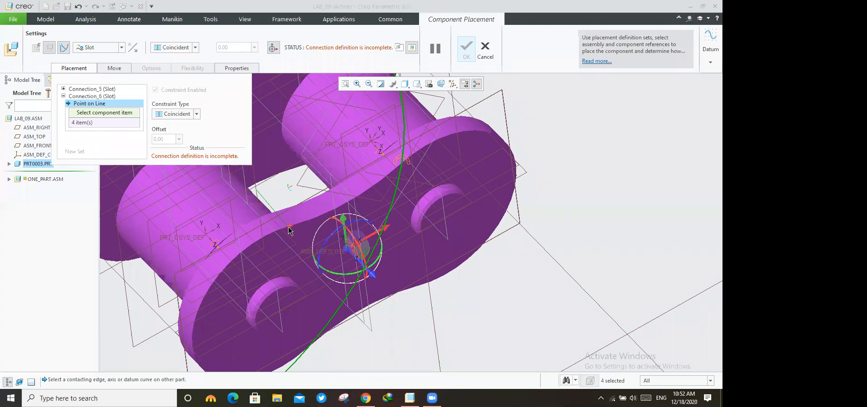
scroll(286, 228, up, 1)
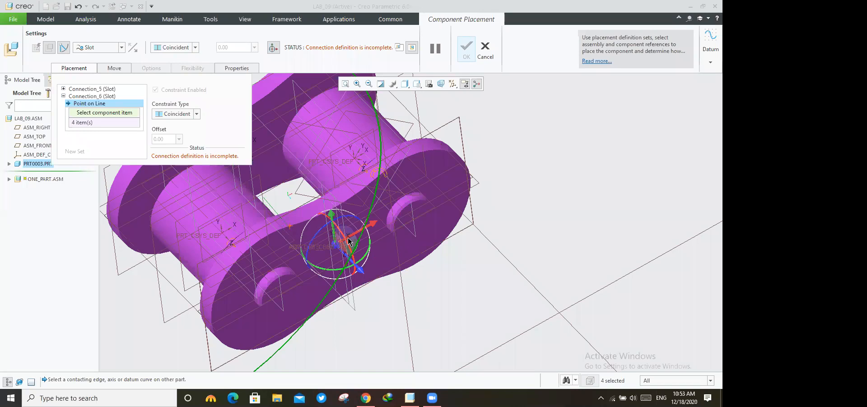
click(370, 212)
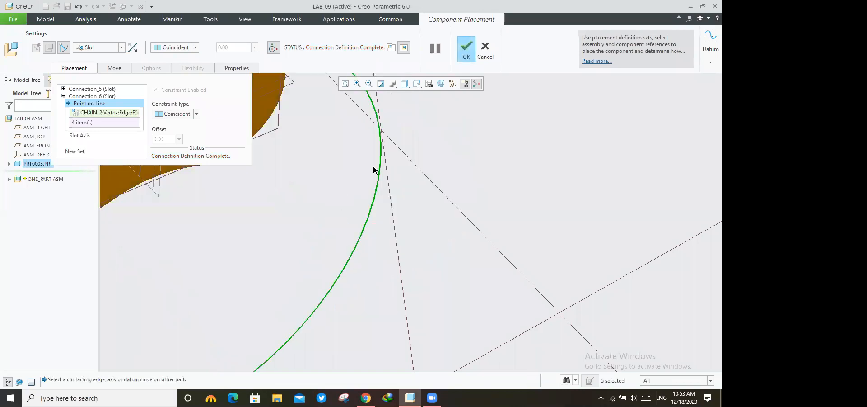
scroll(359, 167, up, 5)
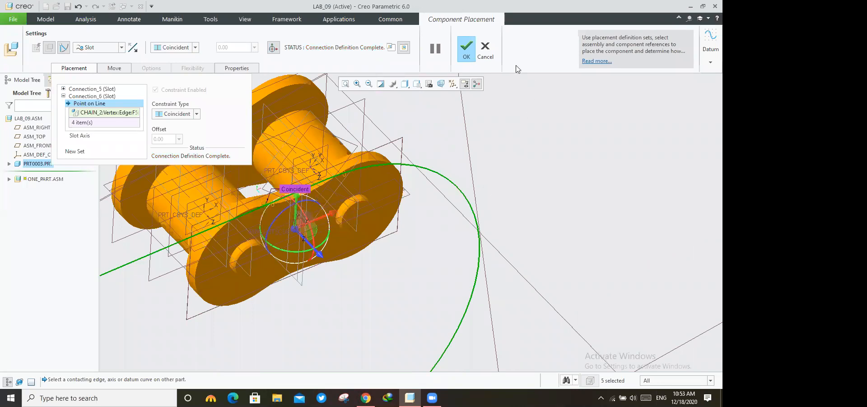
click(91, 92)
click(89, 113)
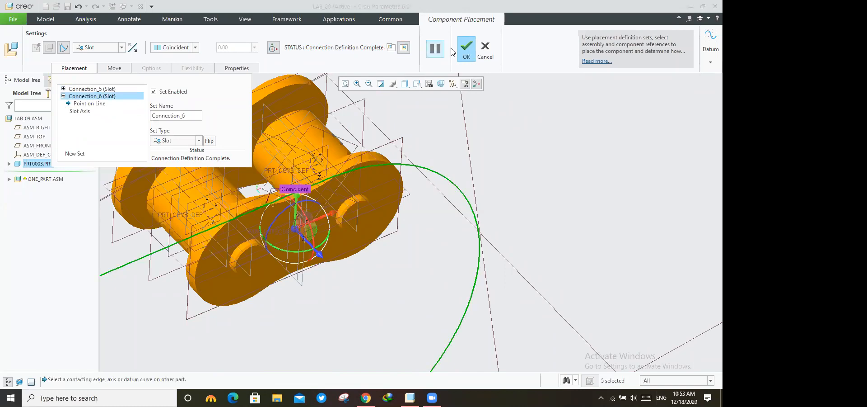
middle_click(345, 124)
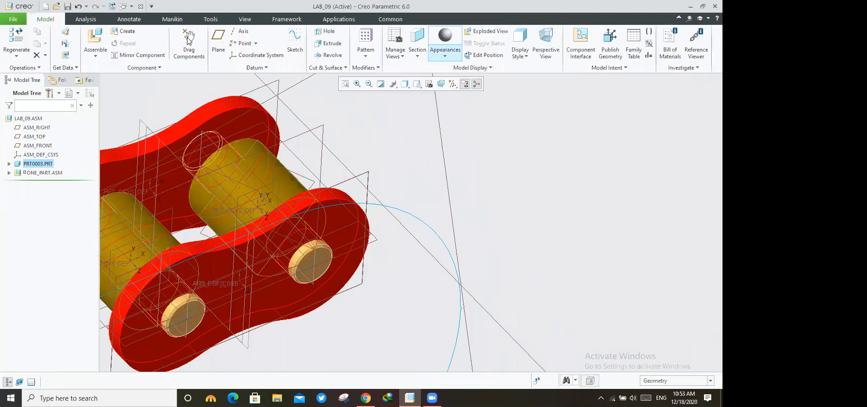
- Move the connected one_part.asm link along the path curve with Drag Components to test its motion, and end the drag
key(ctrl+d)
click(185, 43)
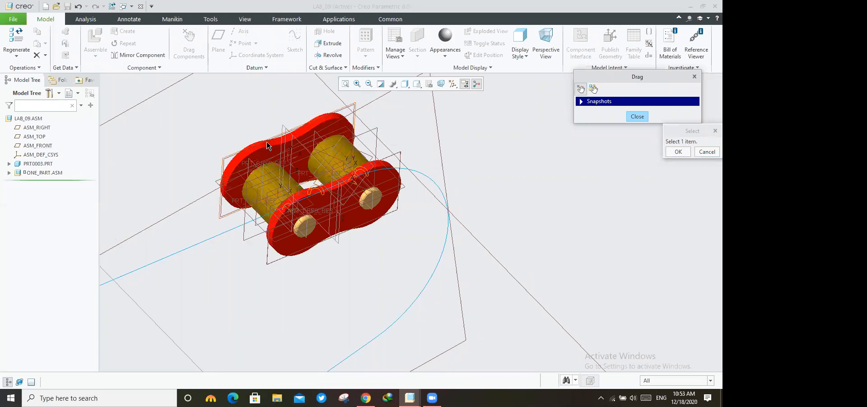
click(333, 130)
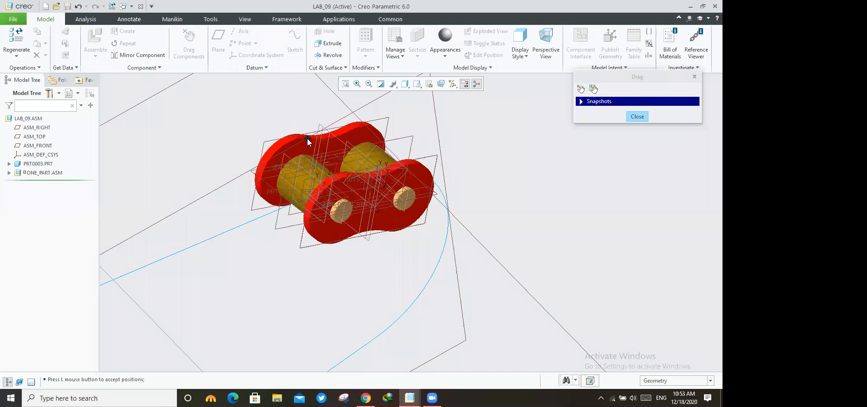
scroll(454, 126, down, 4)
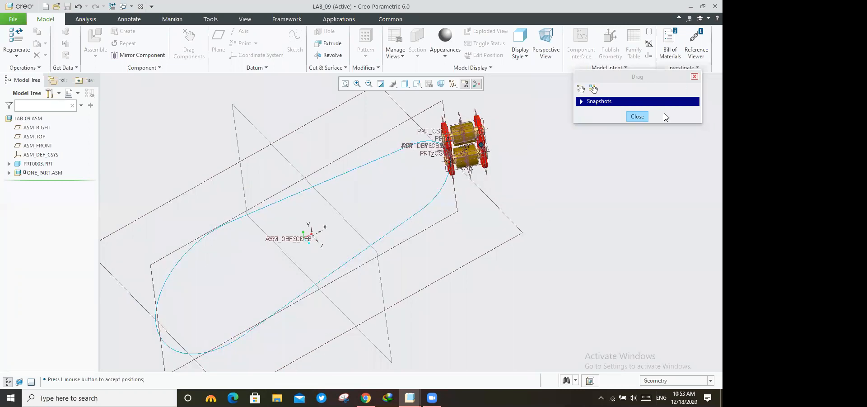
click(638, 117)
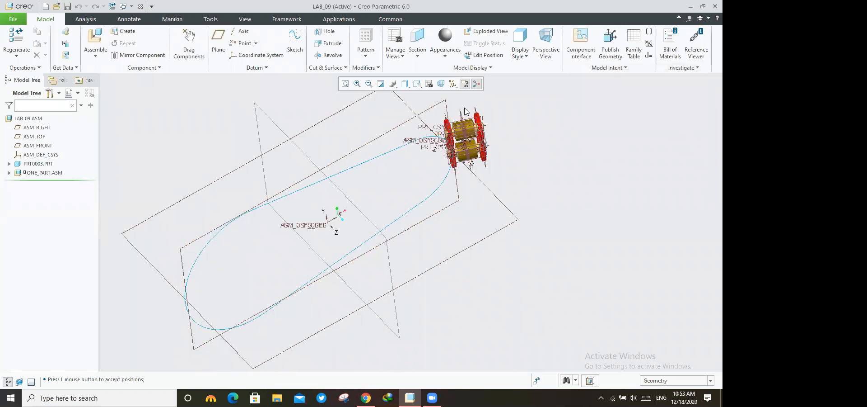
- Insert the CONACTOR.ASM connector into the assembly as a new component near the placed link
scroll(486, 121, up, 5)
middle_drag(489, 216, 528, 230)
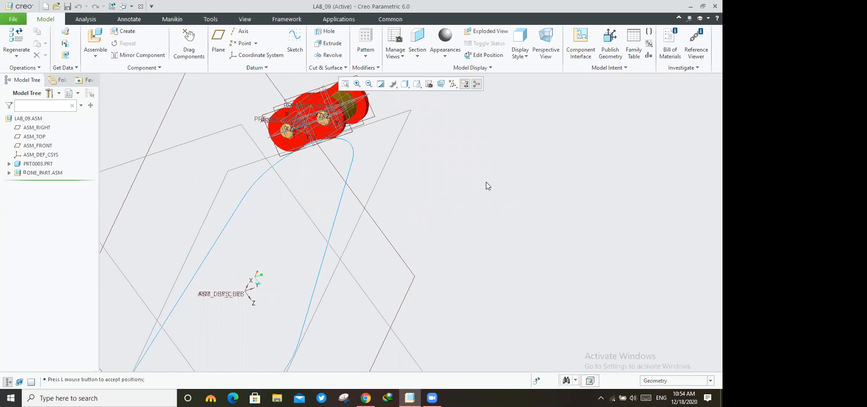
middle_drag(488, 183, 497, 110)
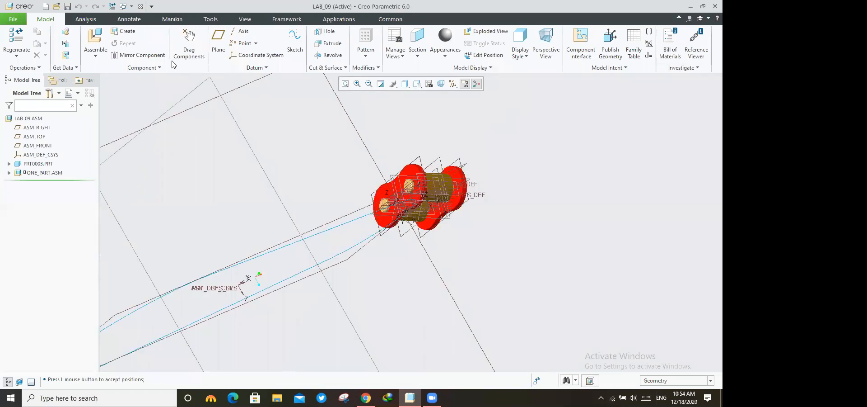
click(101, 37)
click(296, 313)
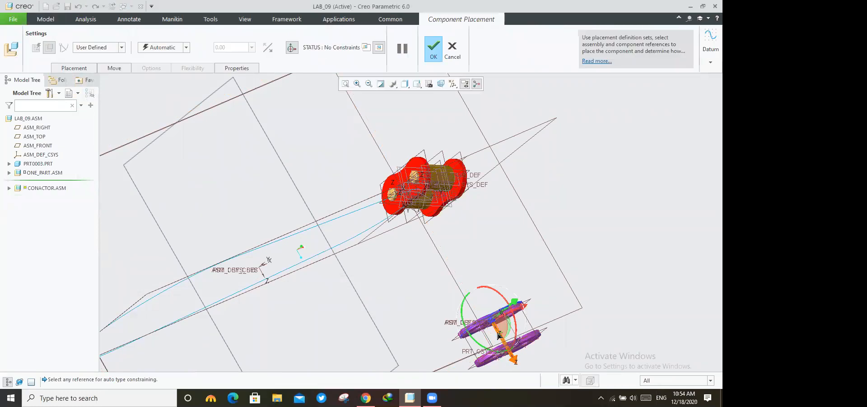
- Move the CONACTOR.ASM connector closer to the placed link and define its connection as Pin
drag(498, 334, 483, 294)
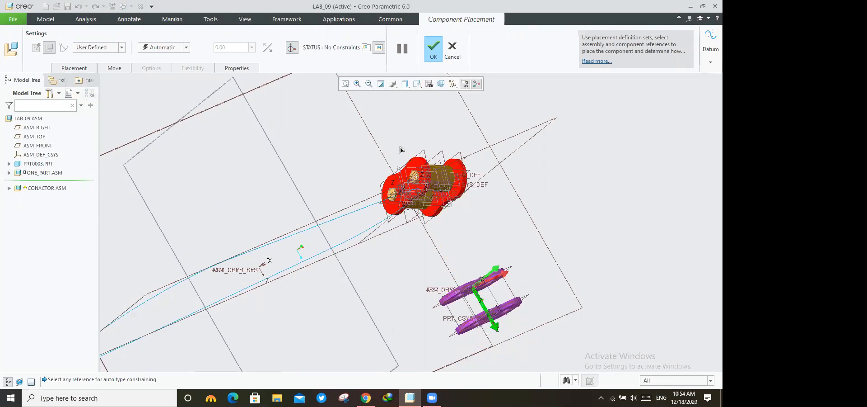
scroll(430, 253, up, 3)
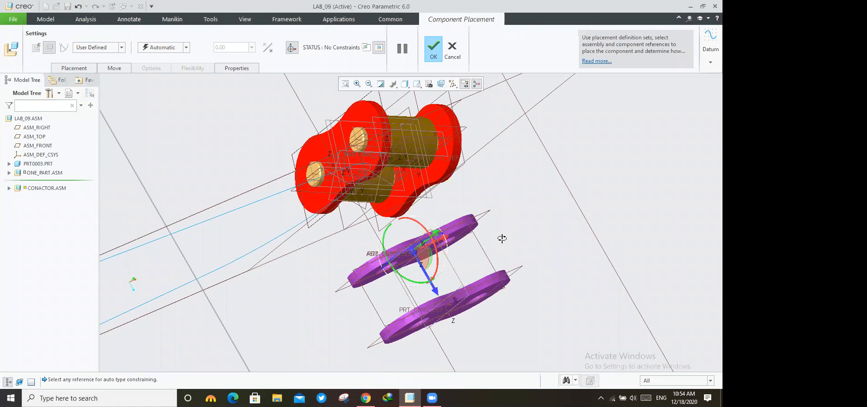
middle_drag(496, 232, 655, 364)
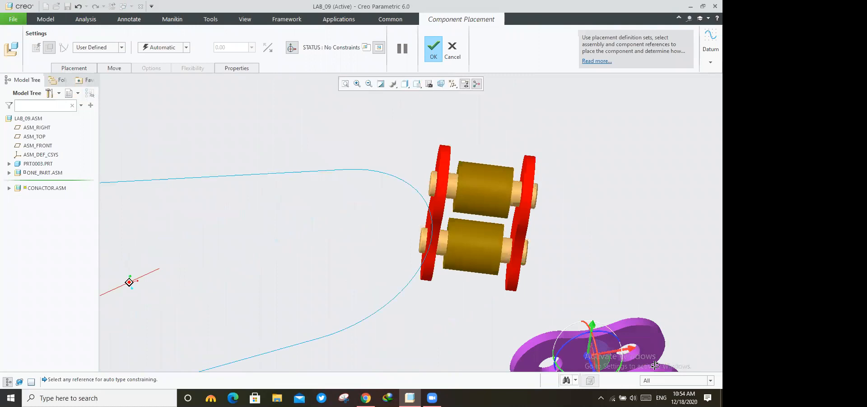
middle_drag(655, 365, 530, 270)
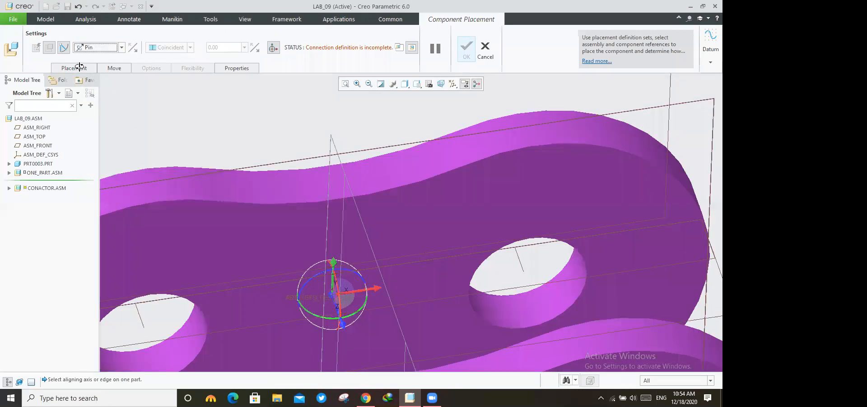
click(80, 67)
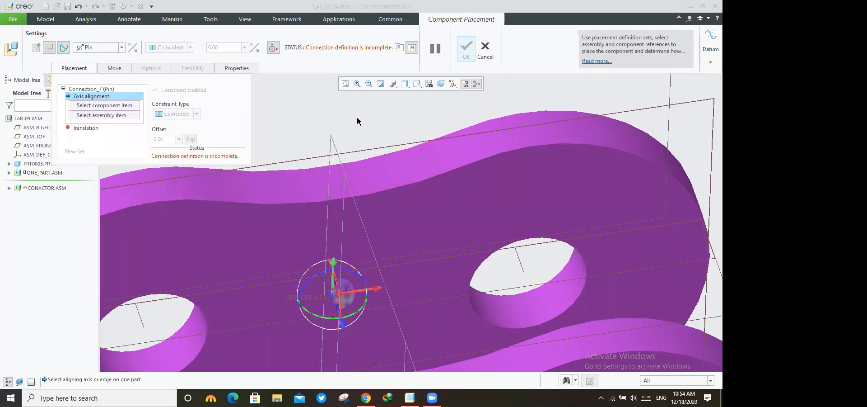
- Align the connector's CHAIN_2 hole axis A_2 with the link's SHAFT axis A_1 for the pin connection
scroll(357, 117, up, 8)
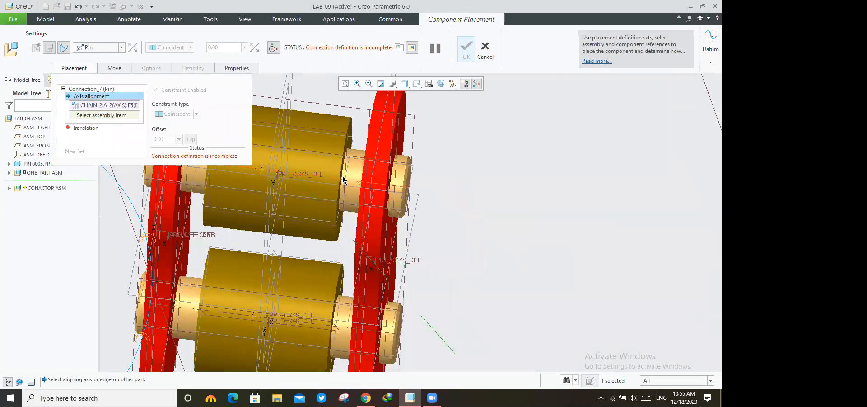
scroll(413, 181, up, 3)
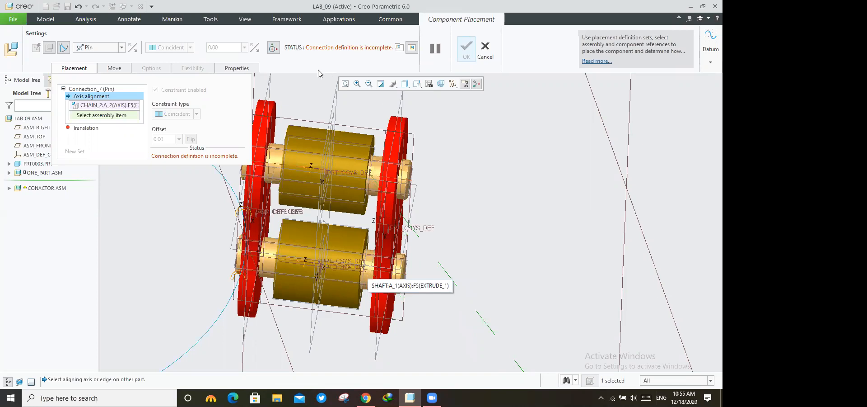
click(556, 185)
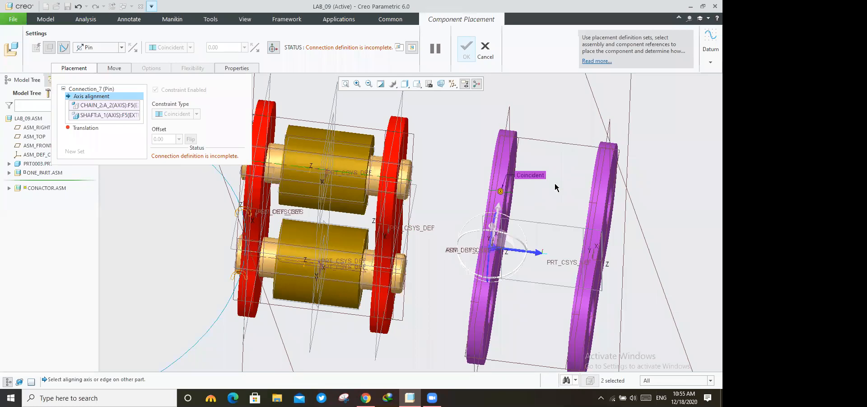
- Define the pin's translation by making a CHAIN_2 plate surface on the connector coincident with a CHAIN_2 plate surface on the link
click(86, 128)
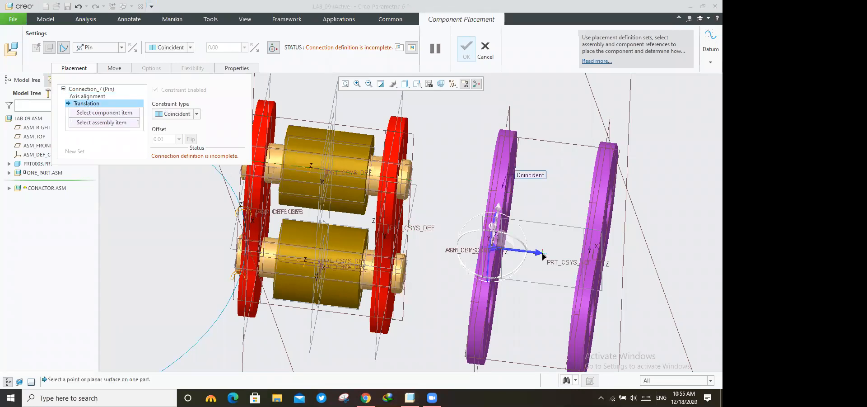
drag(518, 254, 506, 252)
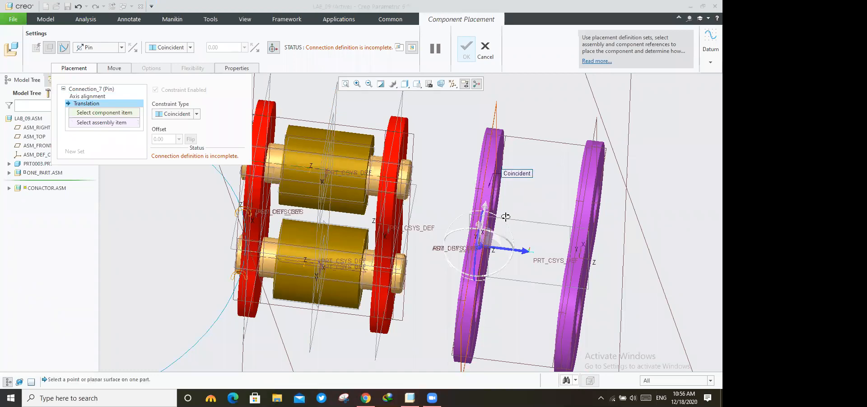
middle_drag(437, 127, 399, 156)
click(398, 155)
middle_drag(294, 286, 271, 277)
middle_drag(289, 234, 341, 147)
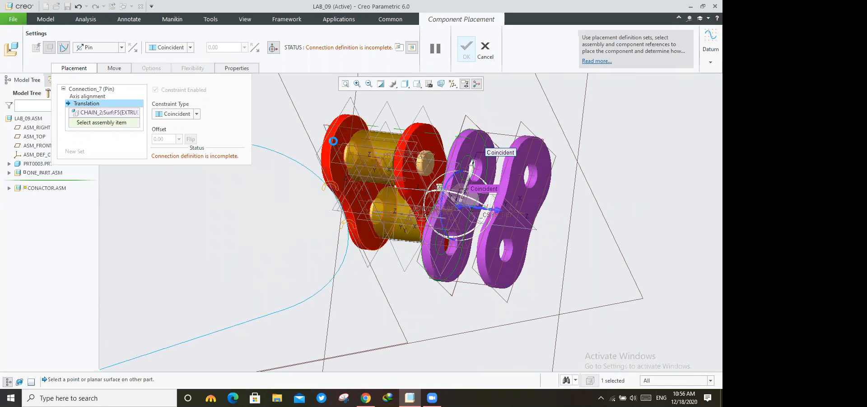
click(336, 180)
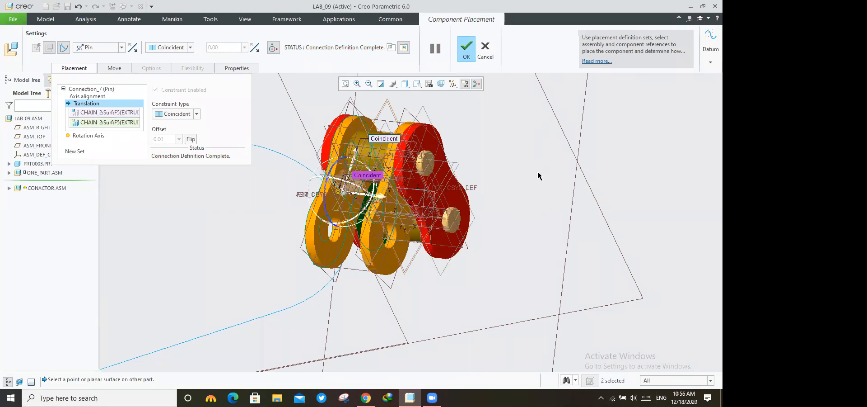
- Inspect the pinned connector, try moving it on its joint, and accept the component placement
middle_drag(518, 176, 410, 174)
scroll(410, 174, up, 5)
middle_drag(339, 221, 323, 233)
scroll(348, 202, down, 3)
scroll(349, 201, down, 2)
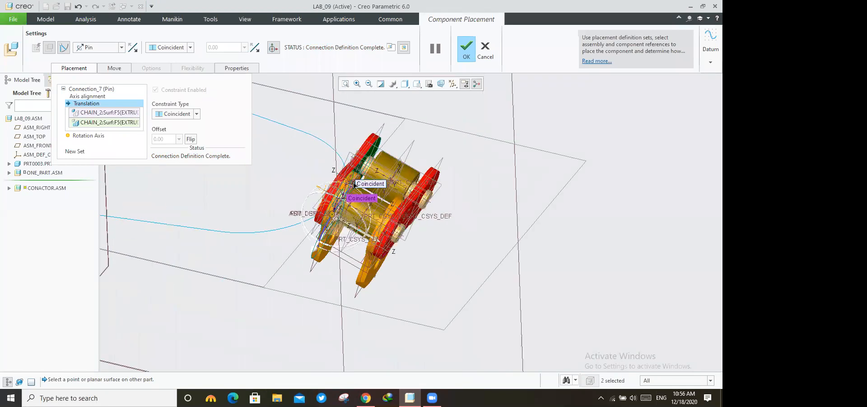
ctrl+alt+drag(349, 190, 471, 232)
middle_drag(473, 242, 399, 52)
click(468, 47)
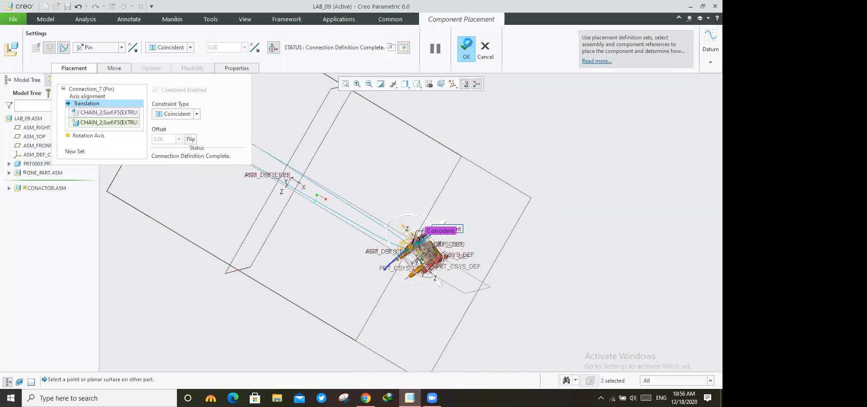
- Test the motion of the link and pinned connector along the path curve with Drag Components, and end the drag
middle_drag(496, 246, 447, 291)
click(185, 41)
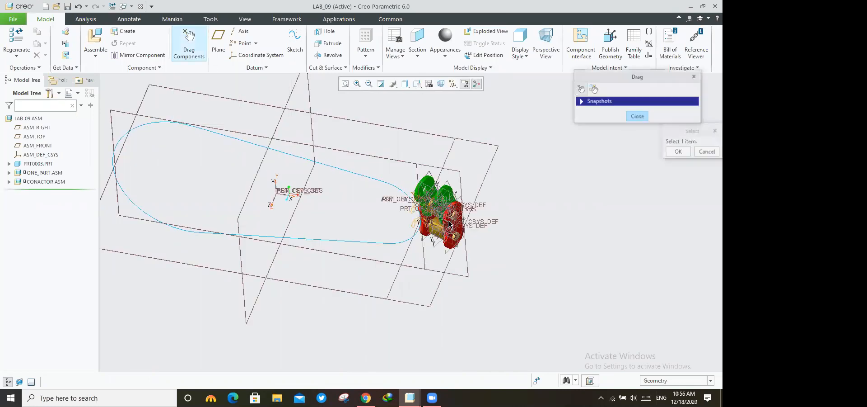
click(408, 227)
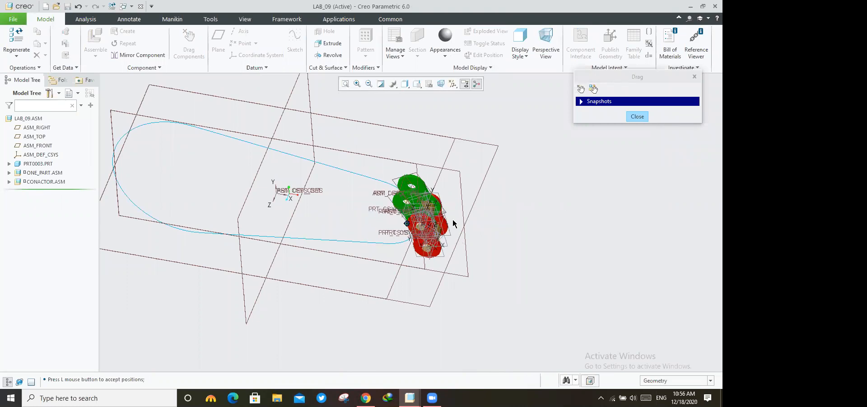
middle_click(453, 221)
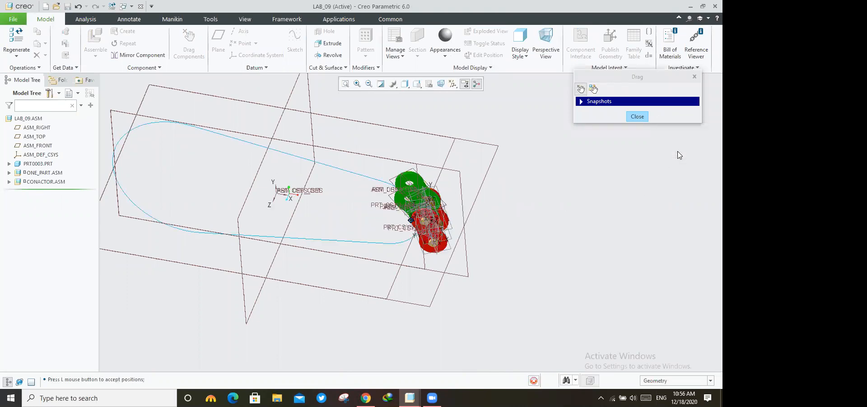
click(485, 181)
middle_click(479, 207)
scroll(478, 207, up, 2)
middle_drag(474, 208, 465, 243)
scroll(436, 208, down, 7)
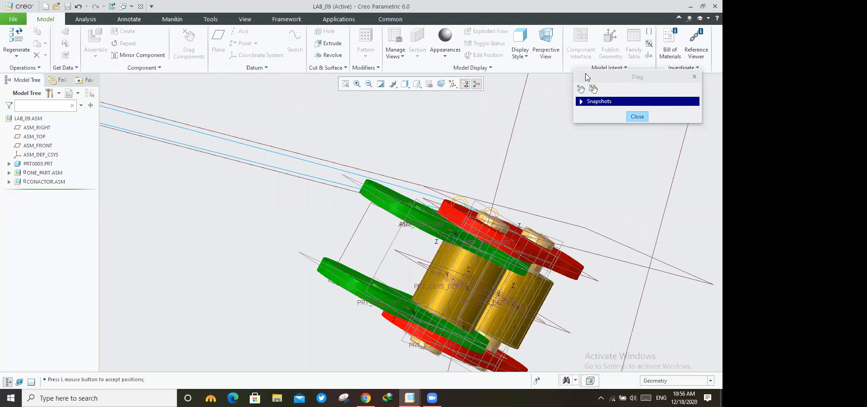
drag(636, 77, 586, 75)
click(588, 116)
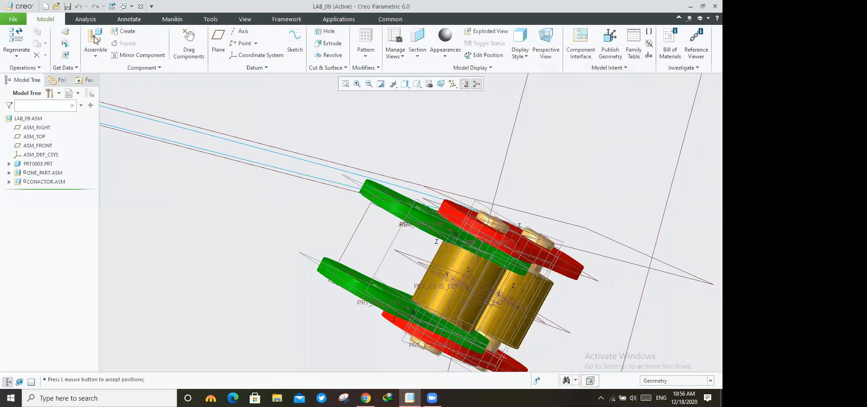
- Insert one_part.asm into the assembly again as a new component
click(95, 38)
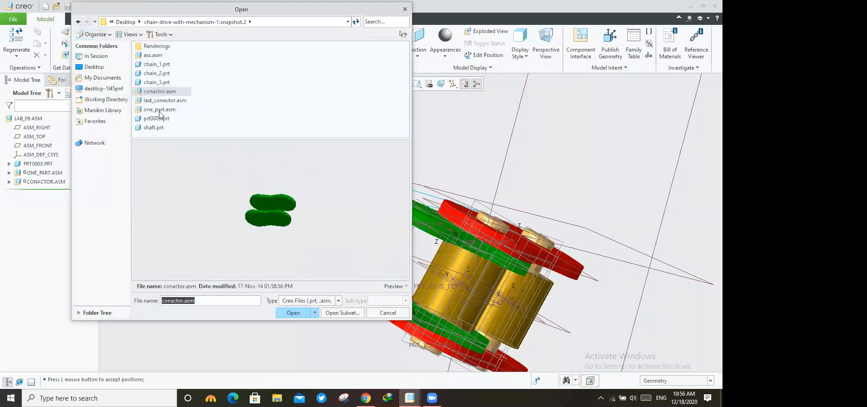
click(159, 111)
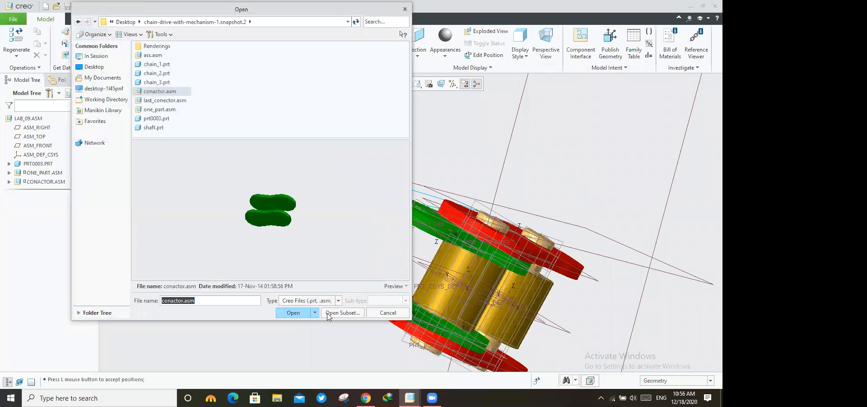
click(293, 313)
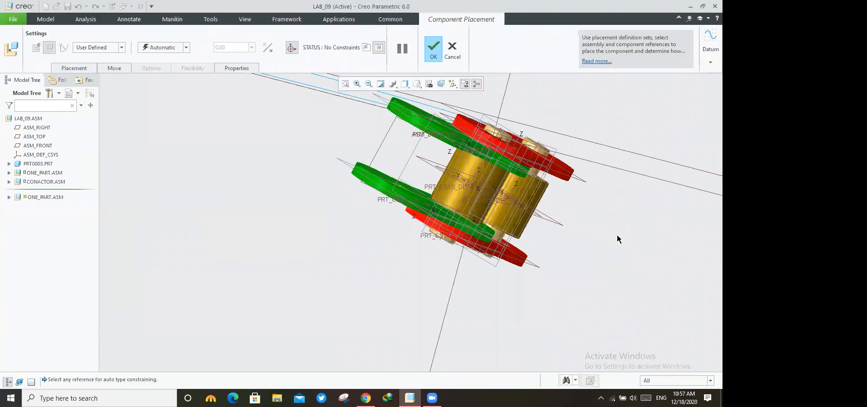
- Move the new one_part.asm link beside the existing link and connector
scroll(618, 234, down, 2)
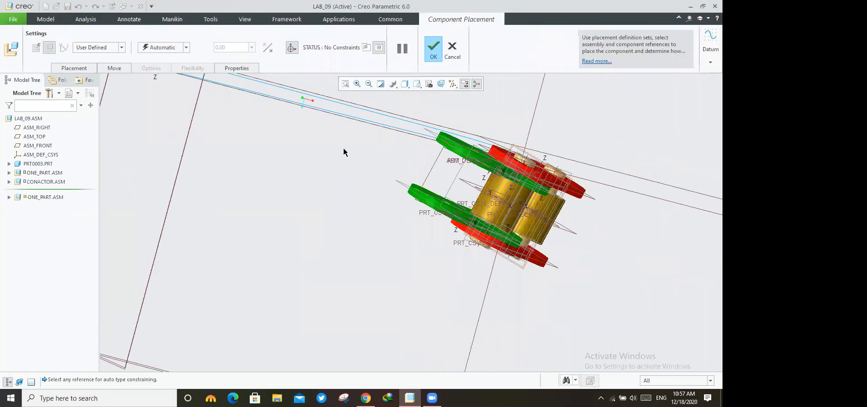
scroll(344, 149, down, 3)
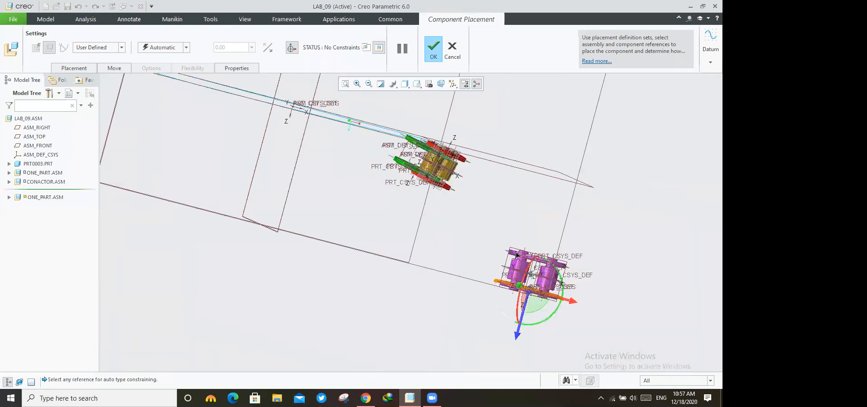
drag(590, 164, 543, 156)
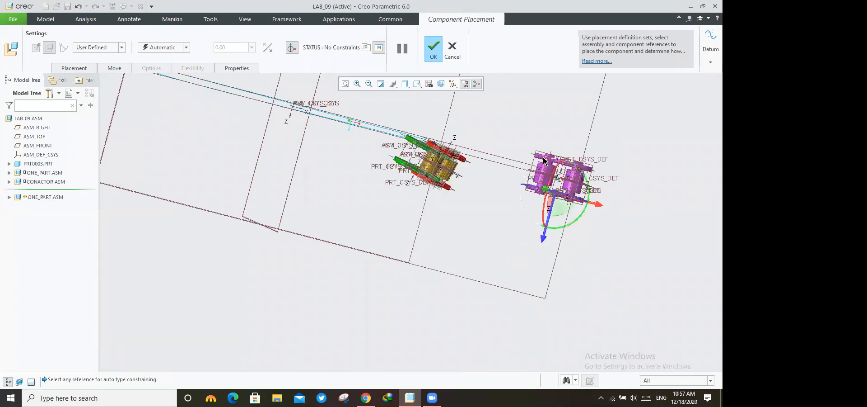
scroll(606, 216, up, 5)
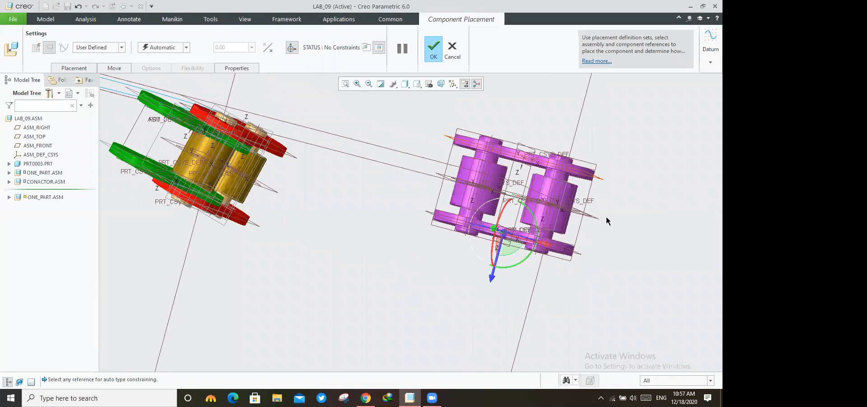
scroll(601, 217, down, 1)
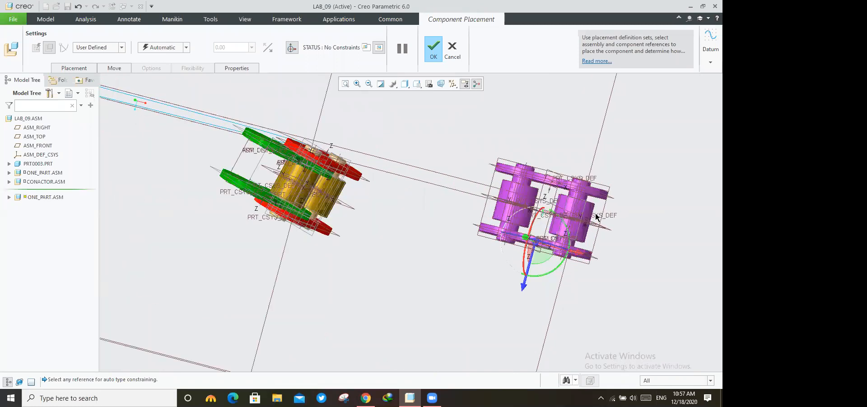
scroll(596, 217, up, 3)
scroll(596, 212, down, 3)
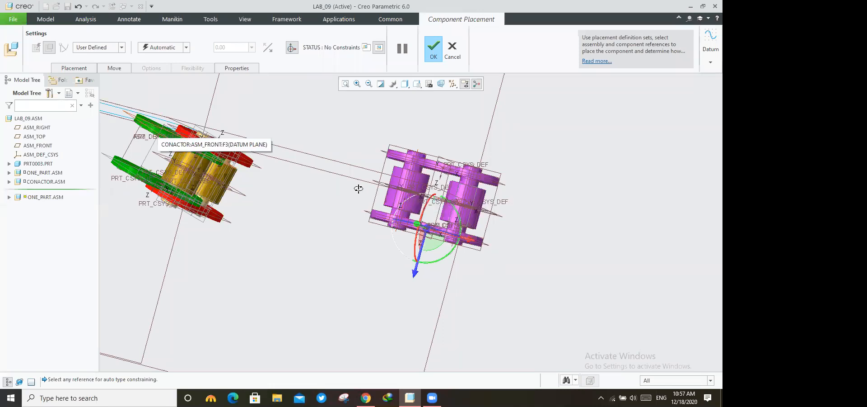
- Define a Pin connection for the new link and align its SHAFT axis A_1 with the connector's free hole axis
middle_drag(204, 109, 167, 93)
click(122, 47)
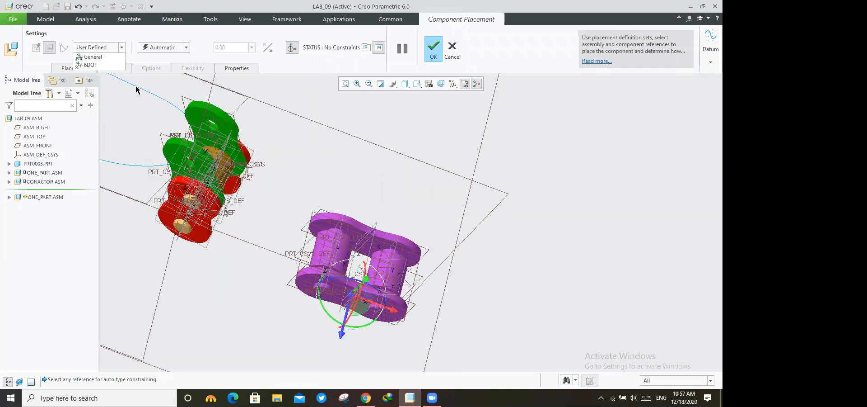
click(84, 71)
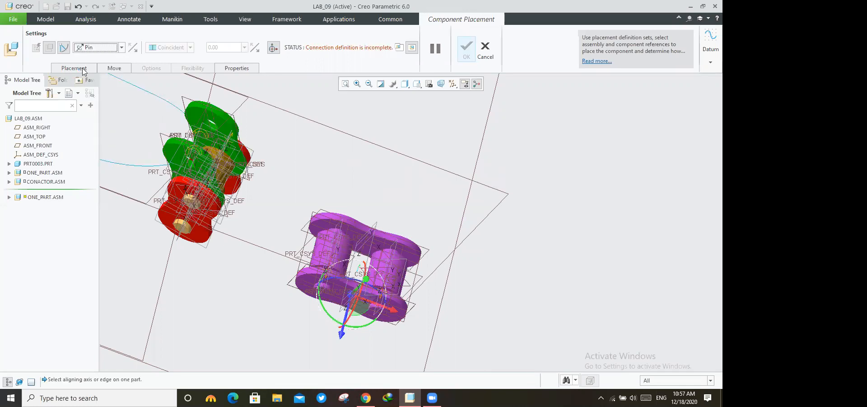
click(88, 68)
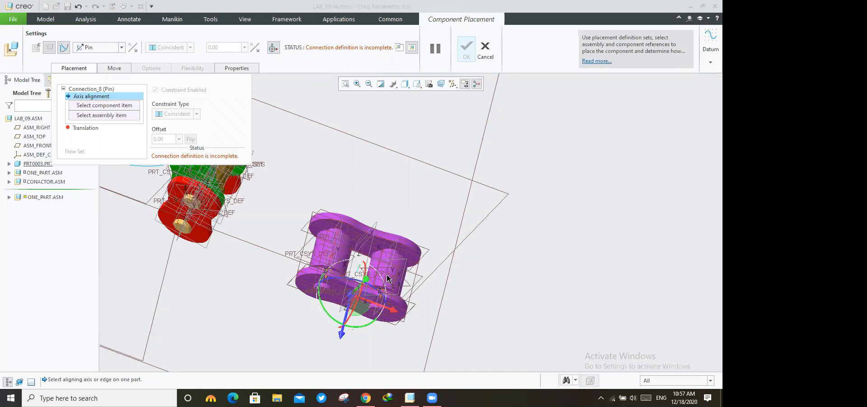
click(340, 170)
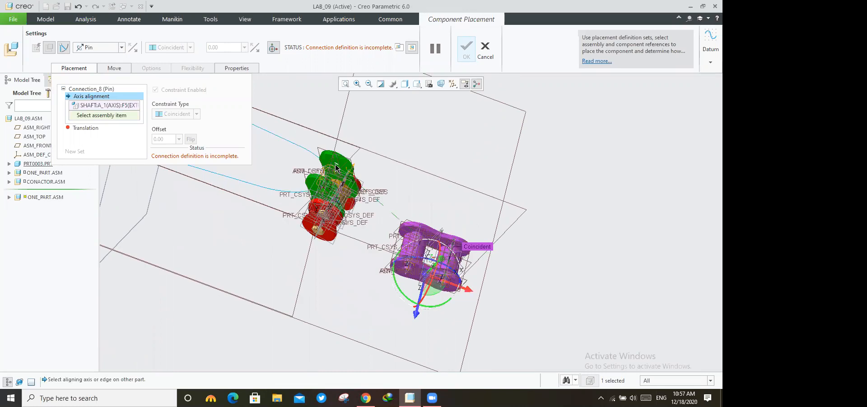
scroll(337, 167, down, 5)
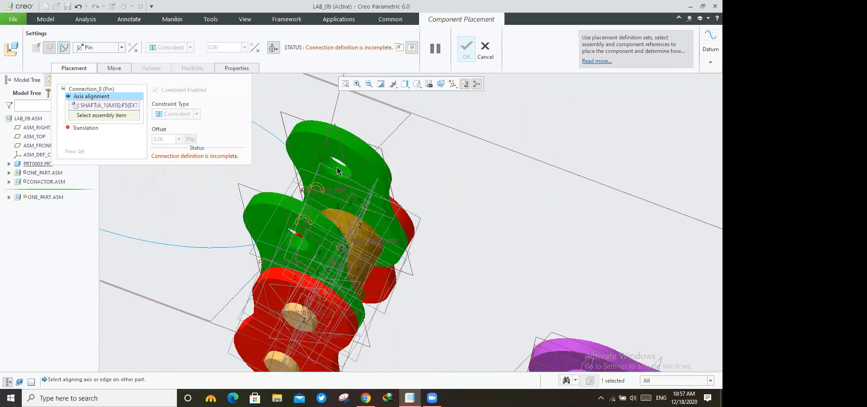
scroll(338, 167, down, 2)
click(410, 164)
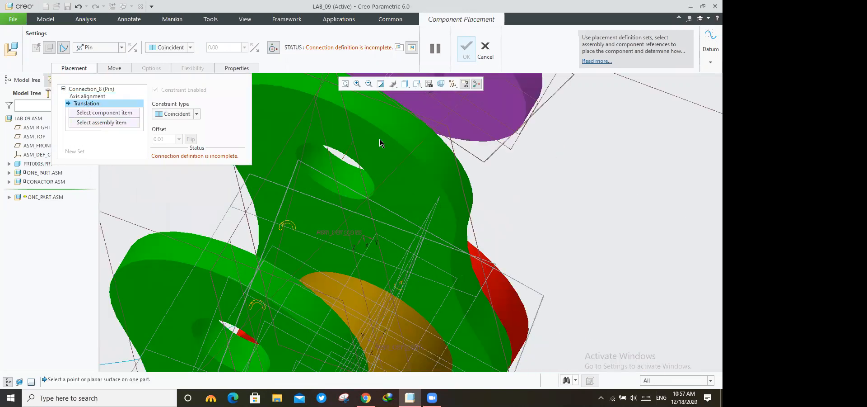
scroll(389, 131, up, 4)
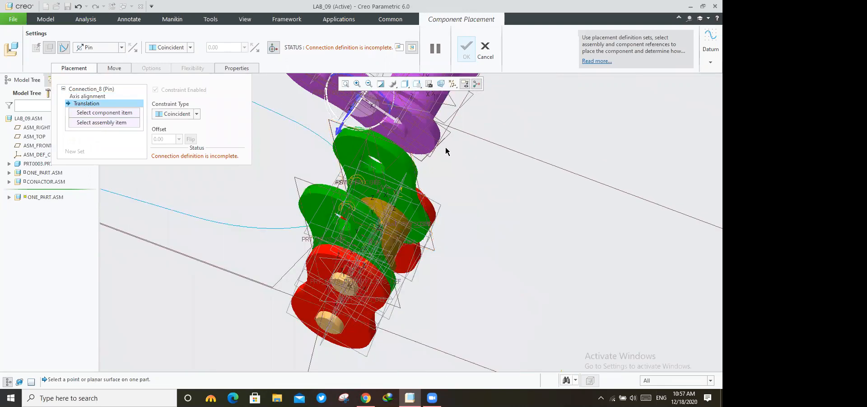
- Complete the new link's Pin translation by making its CHAIN_2 surface coincident with the connector's matching CHAIN_2 surface
scroll(435, 151, down, 1)
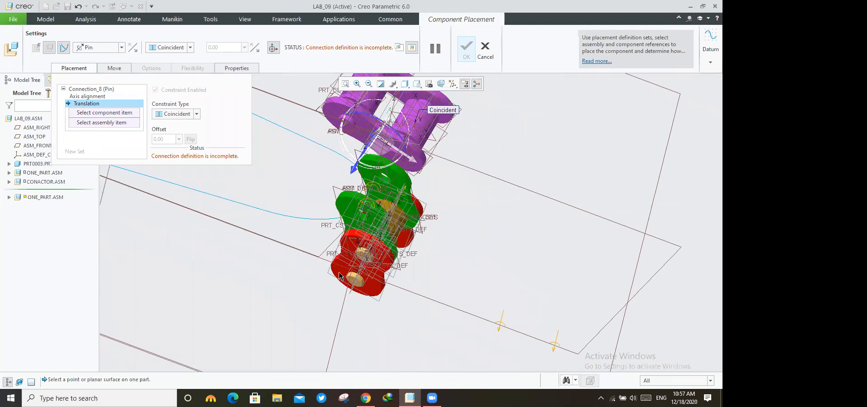
scroll(406, 262, down, 2)
middle_drag(406, 262, 482, 236)
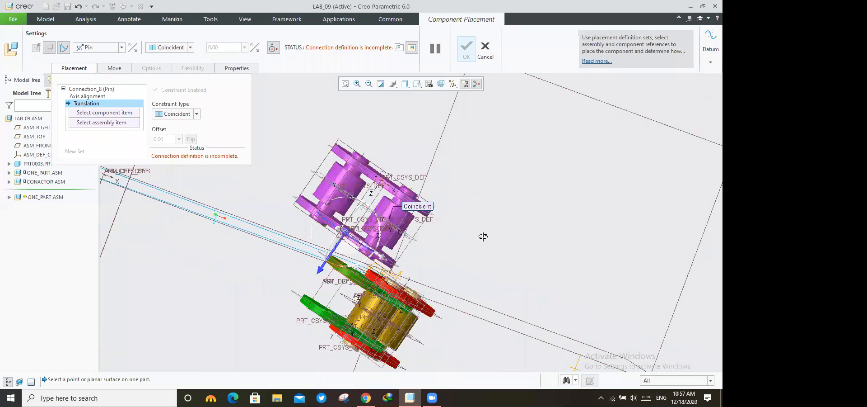
scroll(469, 199, up, 3)
middle_drag(469, 200, 478, 192)
scroll(478, 191, down, 3)
scroll(380, 161, down, 4)
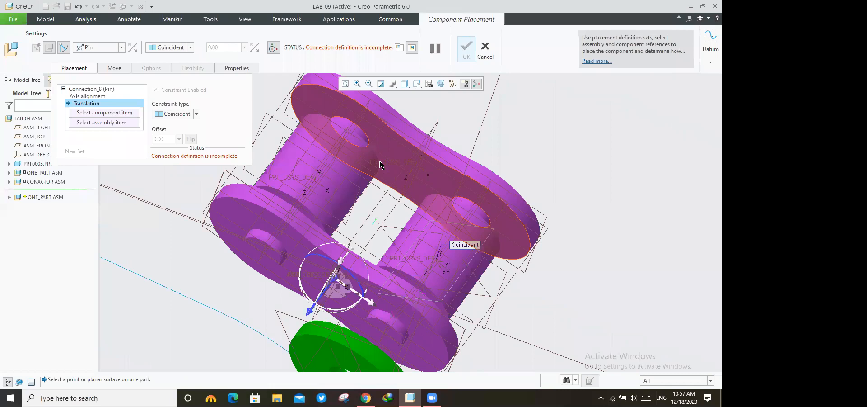
click(469, 214)
scroll(240, 294, up, 2)
scroll(230, 303, up, 3)
middle_drag(211, 311, 210, 310)
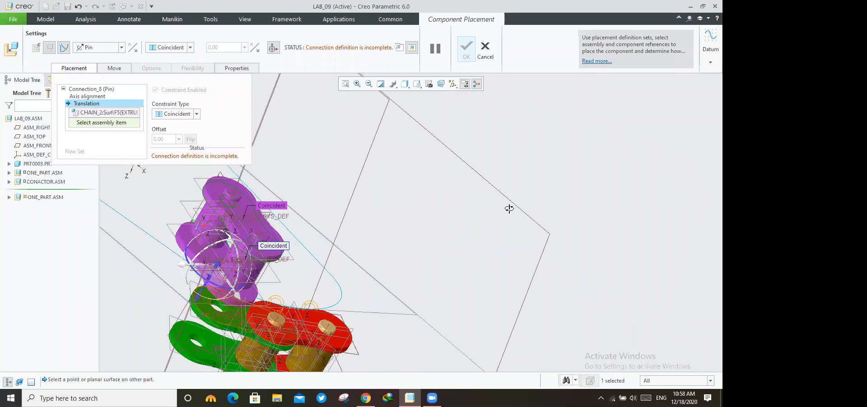
middle_drag(183, 194, 126, 110)
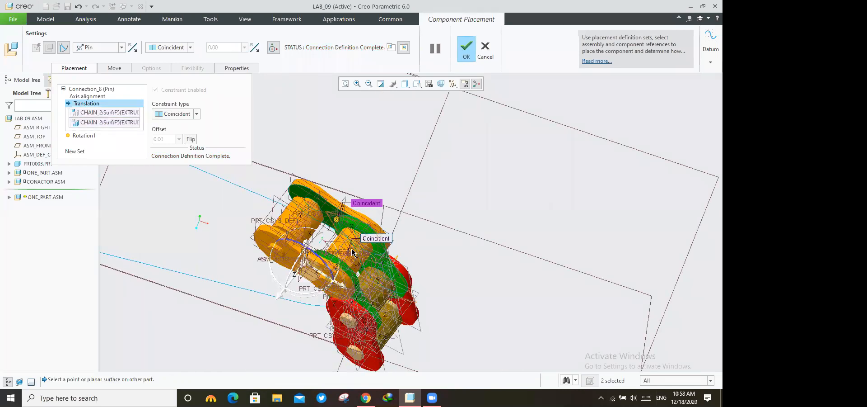
- Swing the new link about its pin so that it lies near the path curve
drag(285, 239, 436, 216)
middle_drag(440, 213, 357, 252)
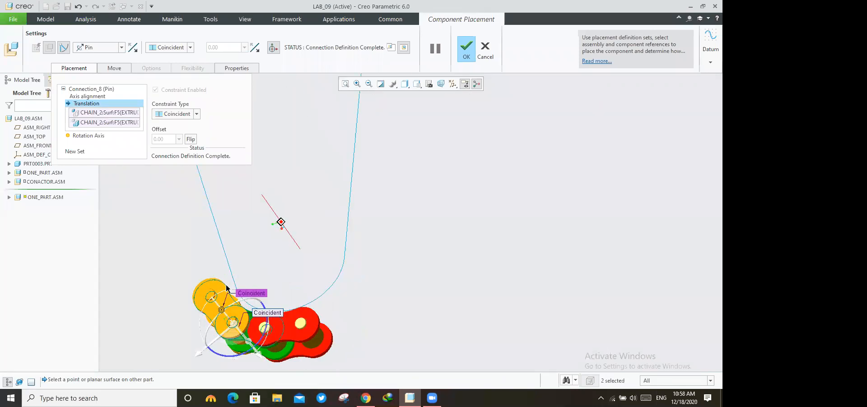
scroll(237, 257, up, 3)
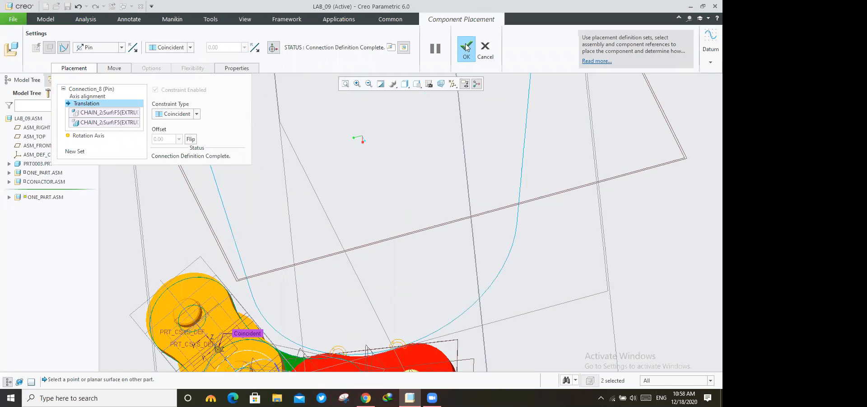
scroll(379, 81, down, 4)
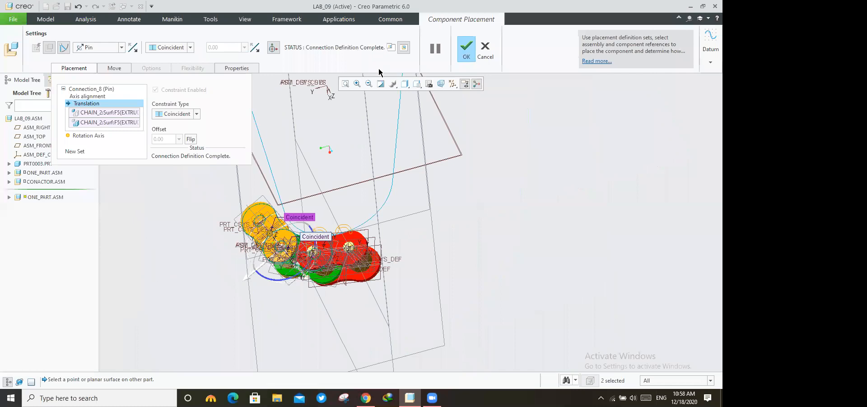
scroll(285, 226, up, 2)
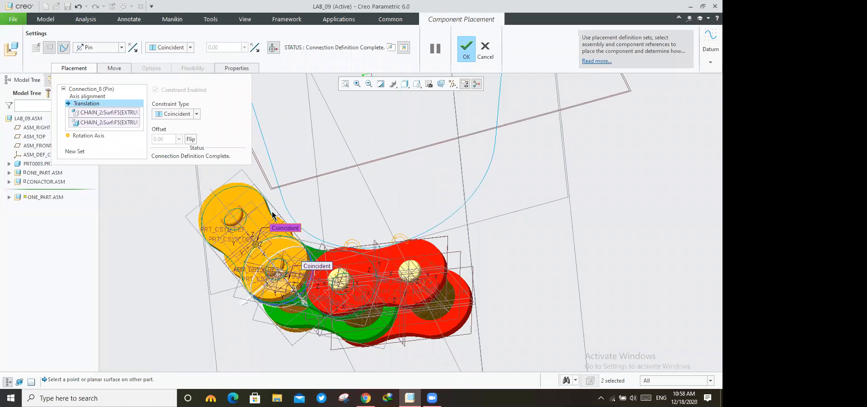
- Add a Slot connection to the new link and select all four segments of the PRT0003 path curve as its line
click(87, 151)
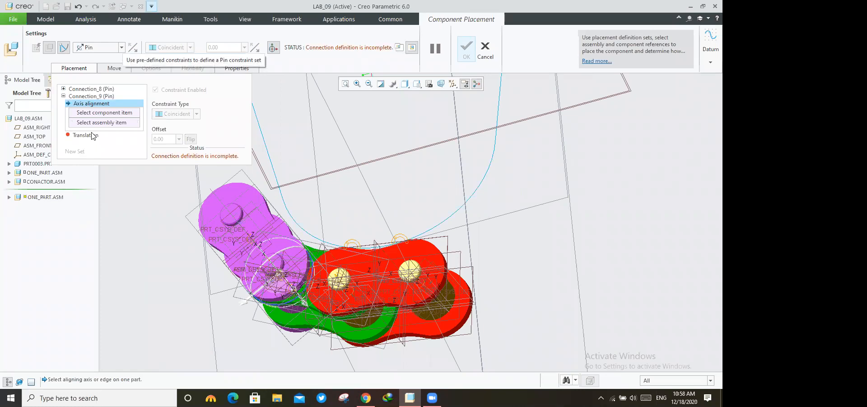
click(121, 47)
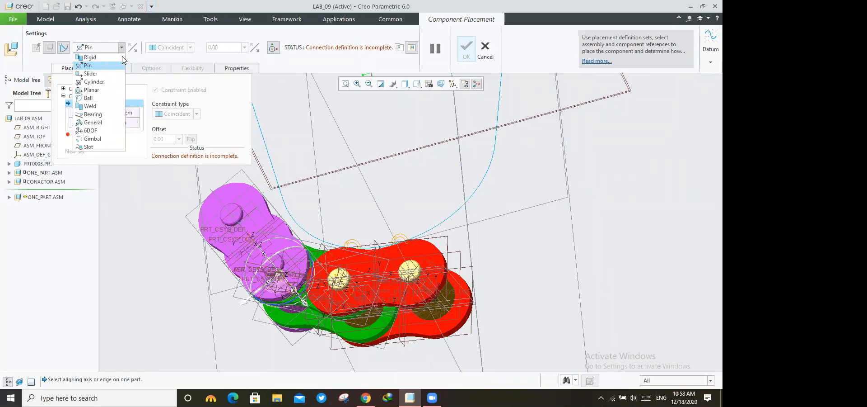
click(89, 147)
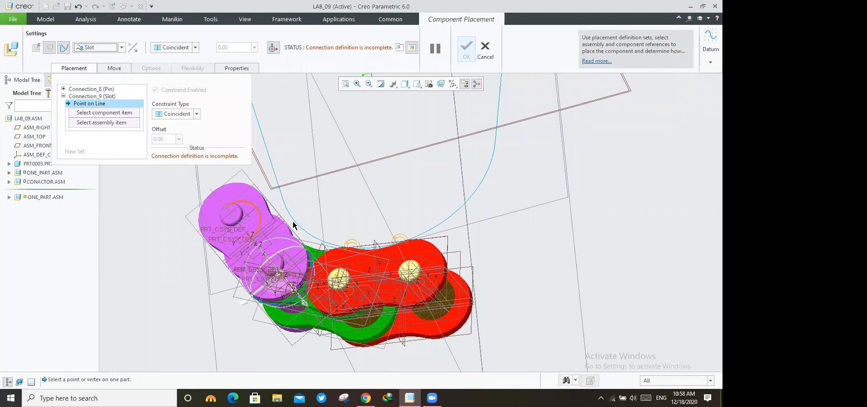
middle_drag(330, 170, 152, 131)
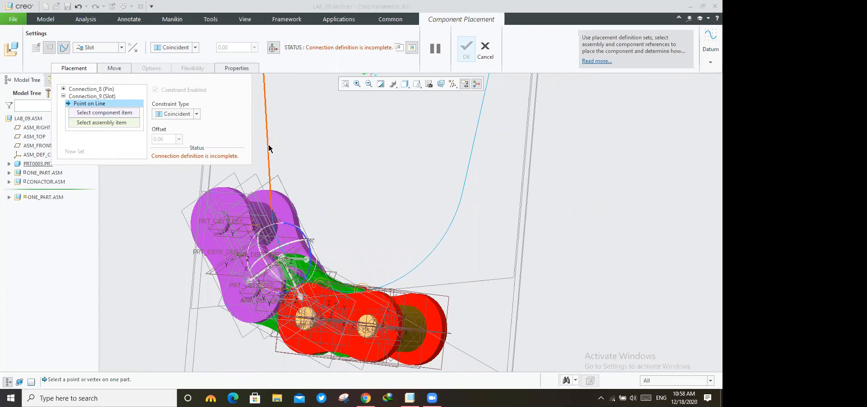
click(269, 148)
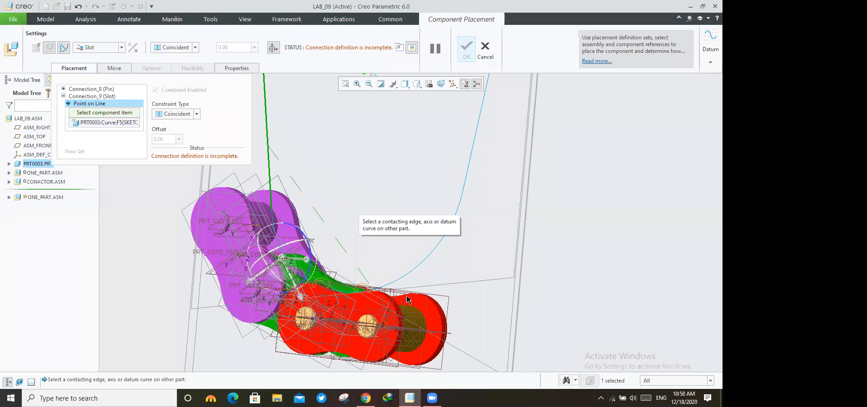
click(412, 270)
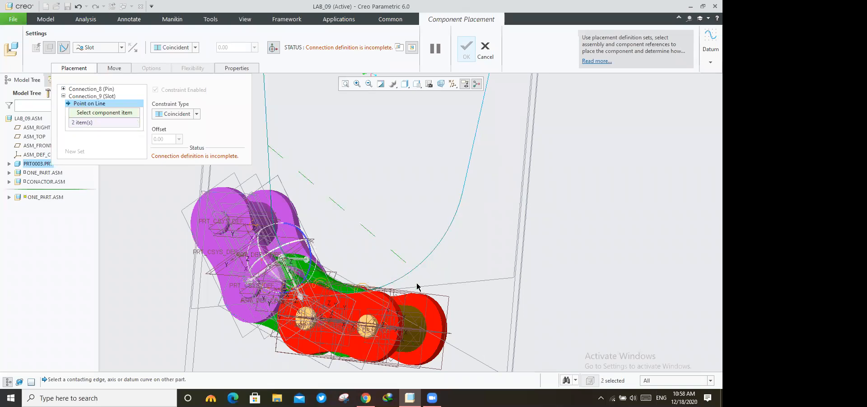
scroll(441, 224, down, 4)
middle_drag(441, 224, 523, 186)
click(527, 187)
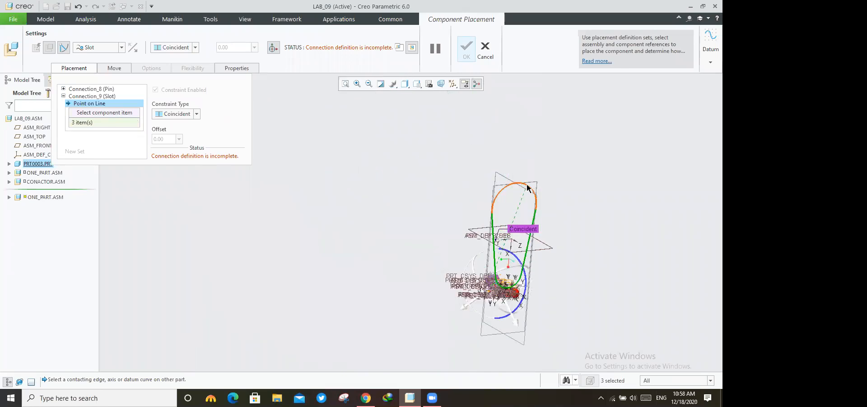
click(527, 187)
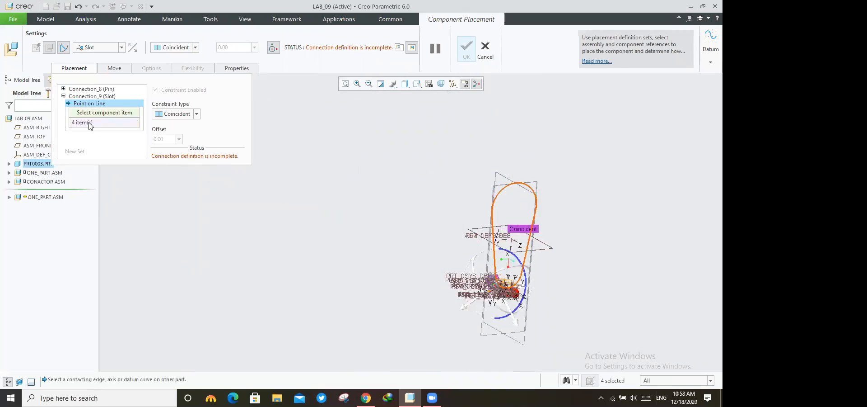
- Set the CHAIN_2 vertex nearer the link's pinned end as the point guided by the slot
scroll(516, 286, down, 3)
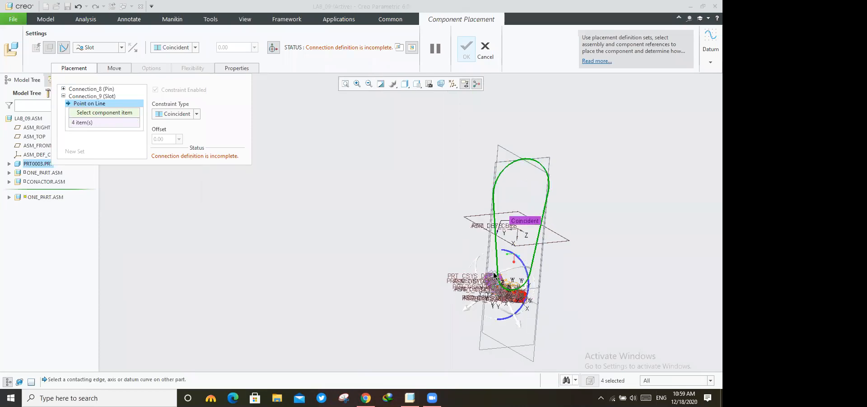
scroll(516, 287, down, 4)
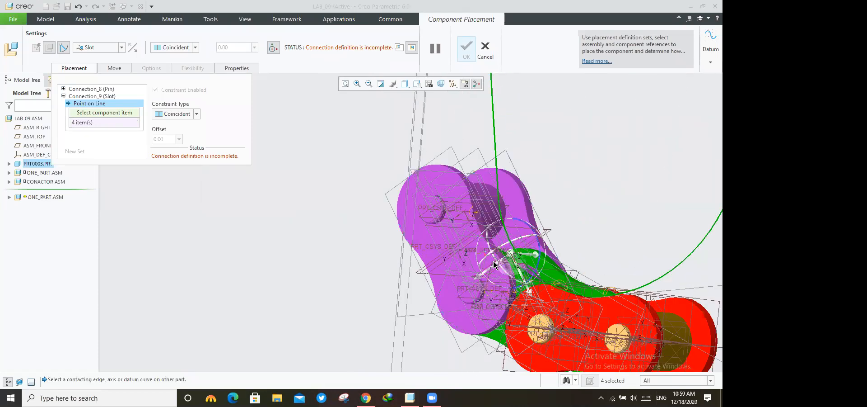
scroll(328, 225, up, 3)
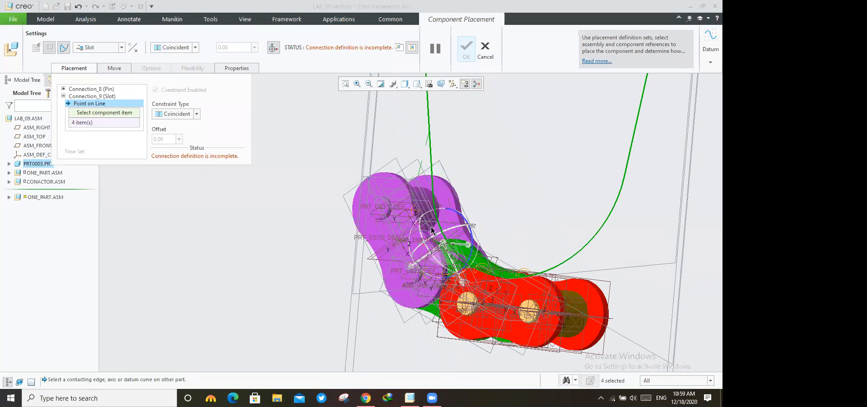
scroll(431, 226, down, 5)
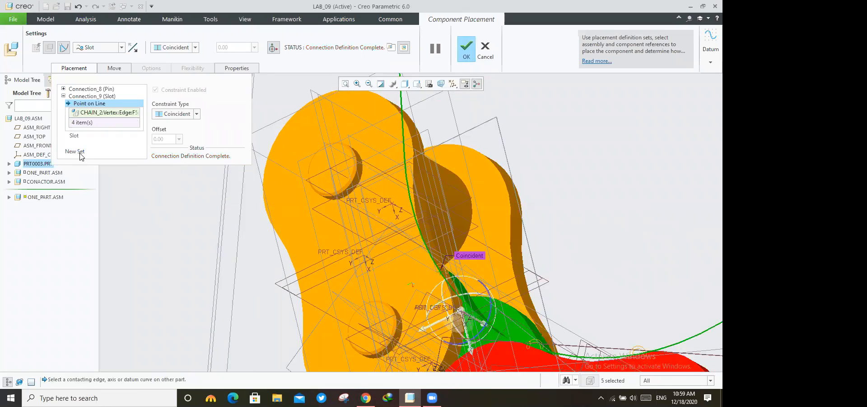
- Add a second Slot connection to the link and select the four PRT0003 path curve segments as its line
click(80, 152)
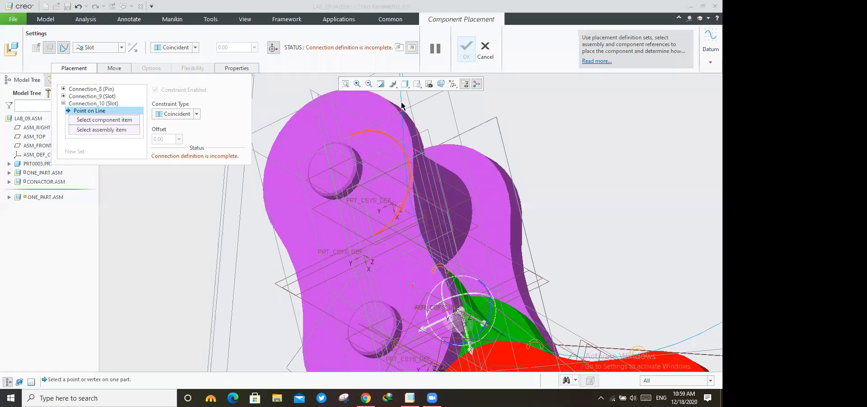
click(404, 149)
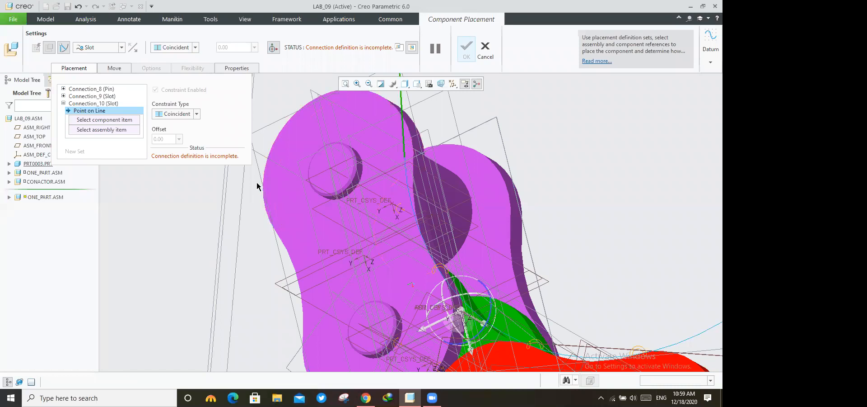
scroll(257, 183, up, 1)
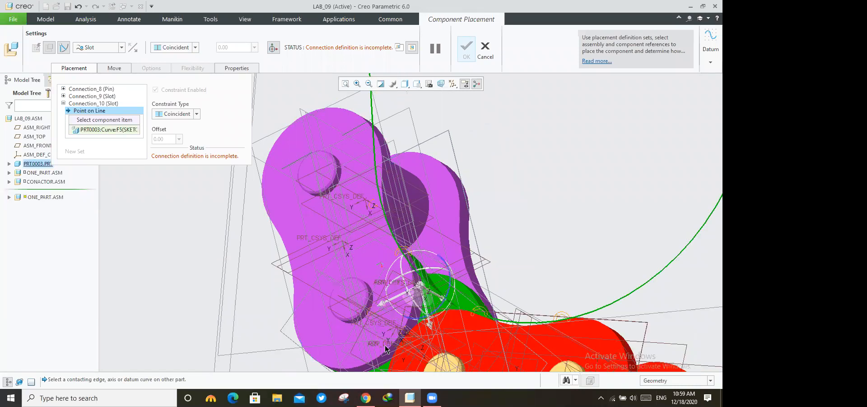
scroll(504, 187, up, 3)
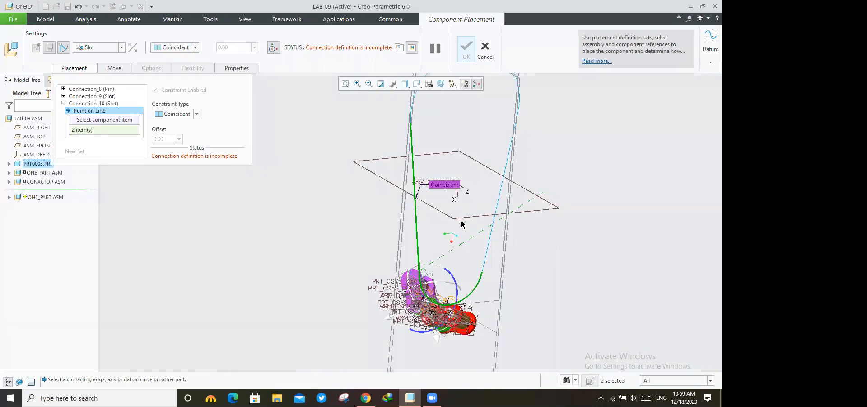
scroll(472, 142, up, 3)
ctrl+click(452, 150)
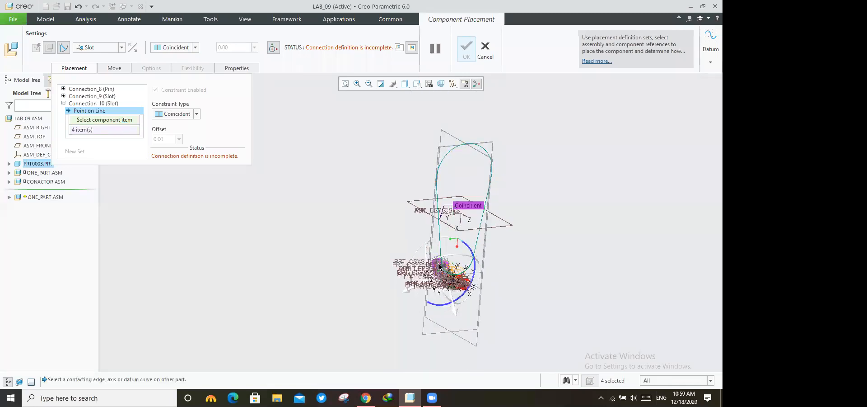
ctrl+click(450, 261)
- Use the CHAIN_2 vertex near the link's free end as the second slot's point and accept the component placement
scroll(450, 260, down, 4)
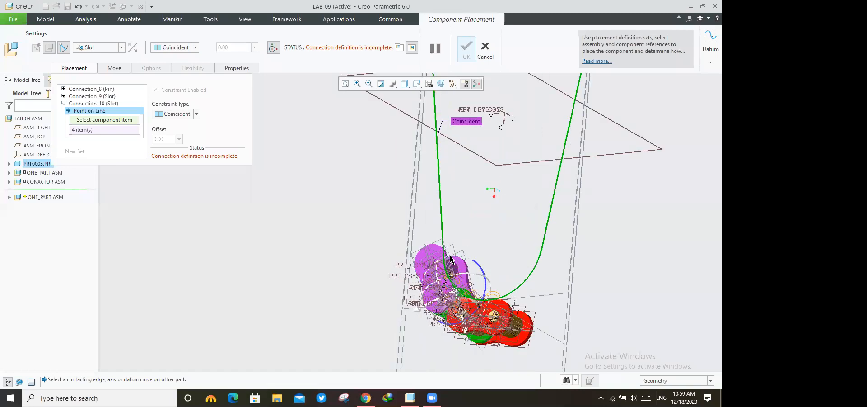
scroll(450, 258, down, 1)
scroll(450, 256, down, 5)
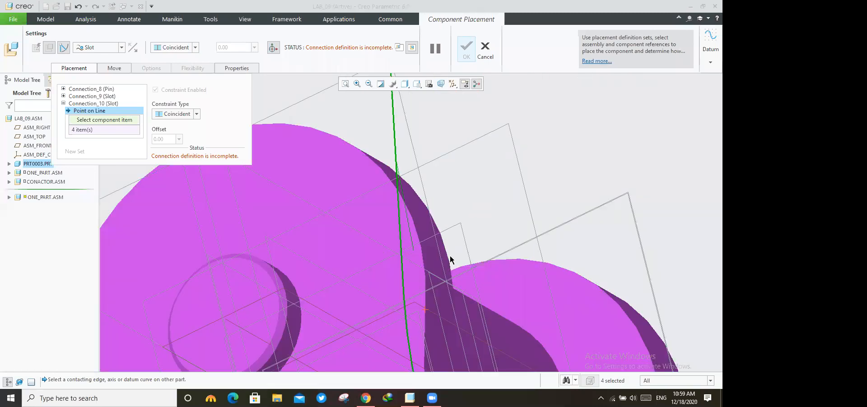
click(424, 307)
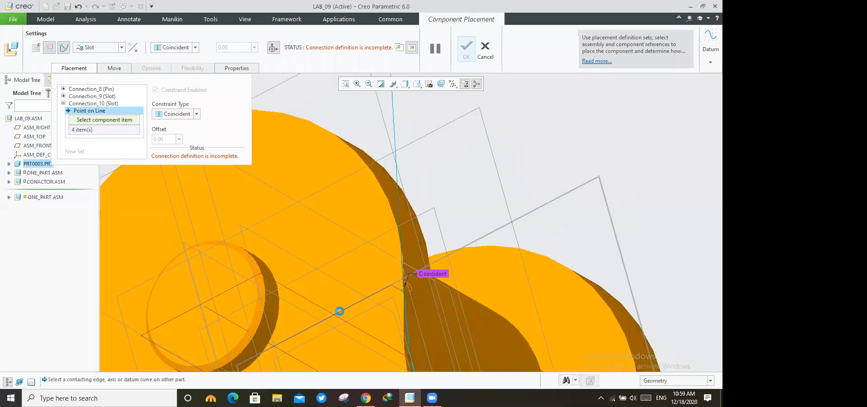
scroll(351, 332, up, 3)
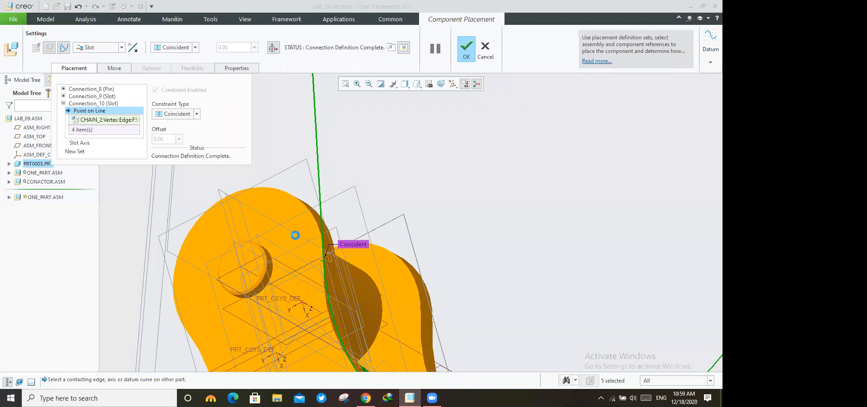
click(466, 49)
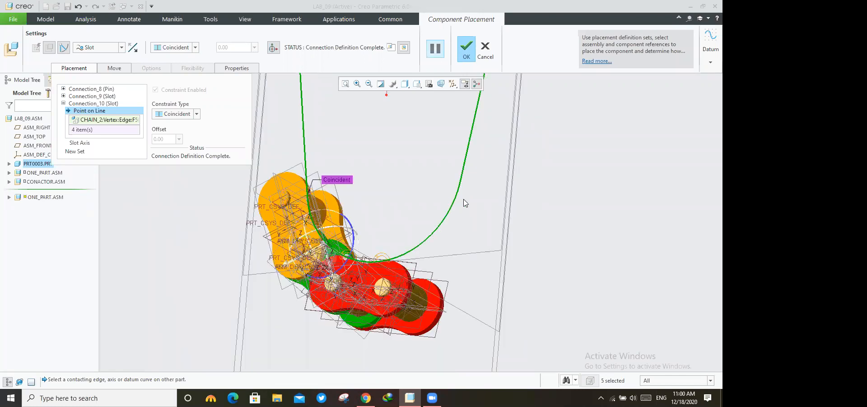
- Drag the newly placed end link with Drag Components to test the chain's movement along the path curve
middle_drag(470, 201, 451, 257)
key(ctrl+d)
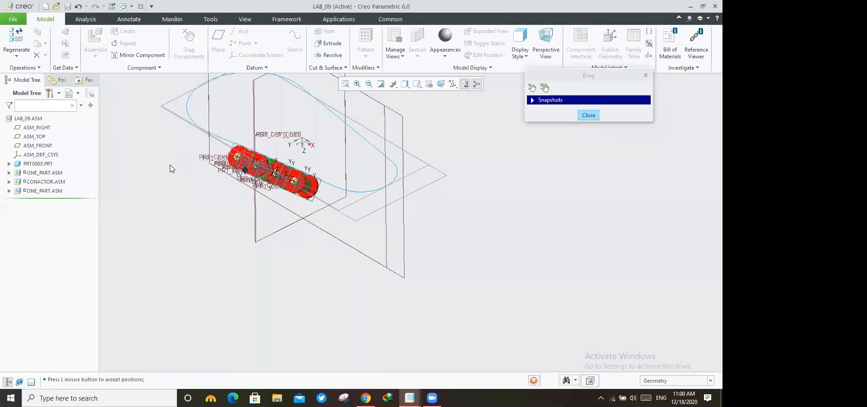
scroll(182, 181, up, 2)
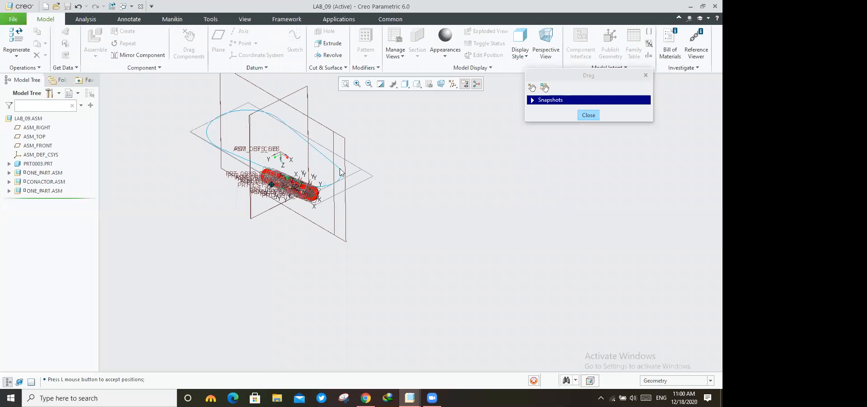
scroll(408, 223, down, 4)
click(400, 224)
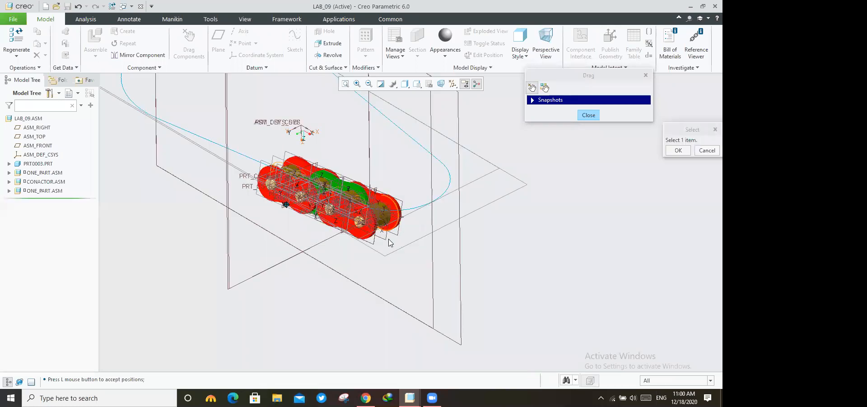
click(389, 239)
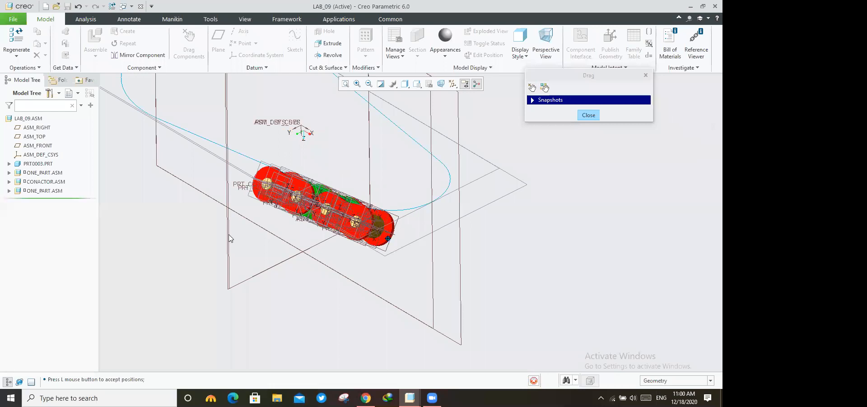
middle_click(366, 195)
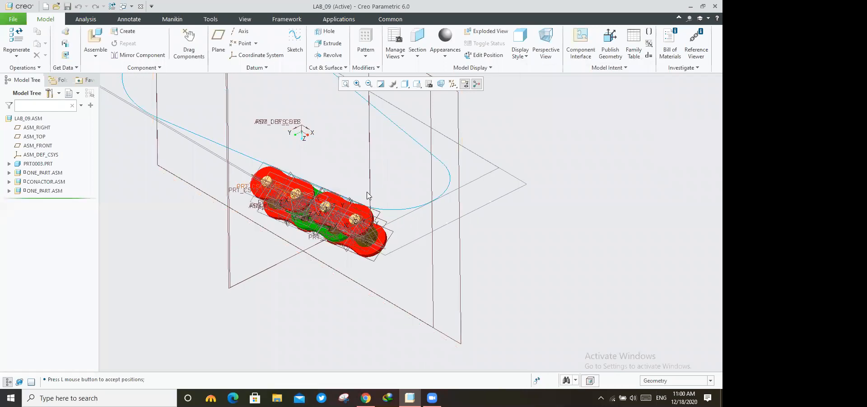
- In the Mechanism application, start a servo motor and select the slot connection nearest the end link's free end as its driven reference
scroll(367, 195, down, 3)
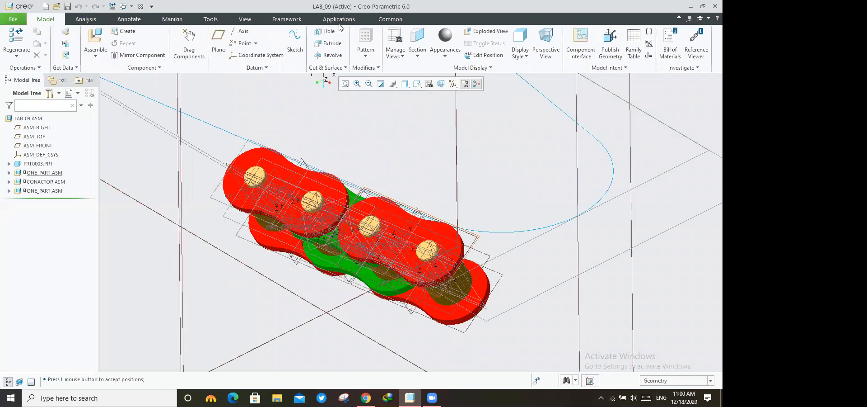
scroll(368, 195, up, 4)
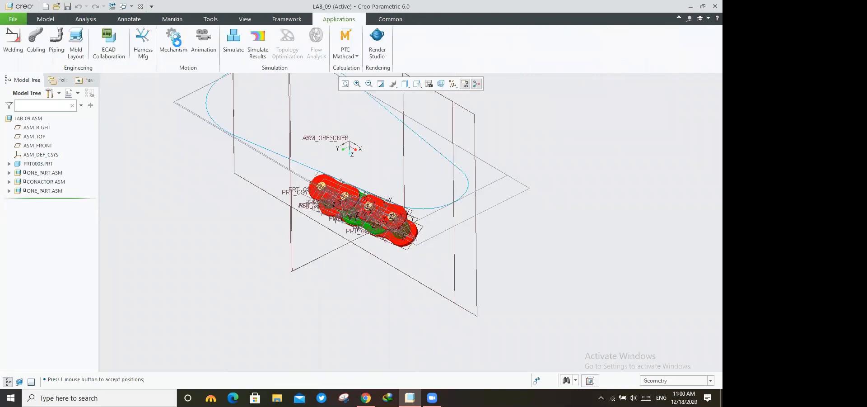
click(183, 43)
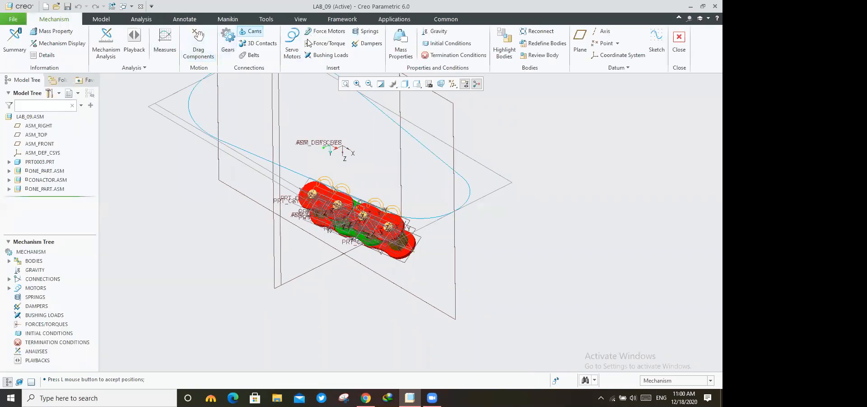
click(299, 36)
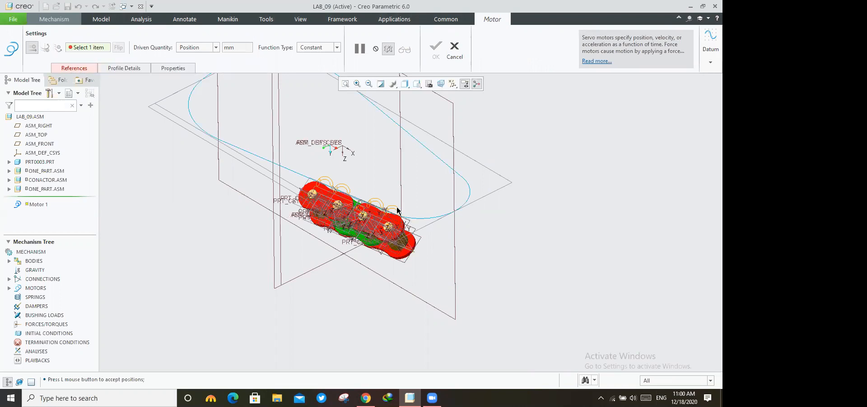
scroll(384, 239, down, 5)
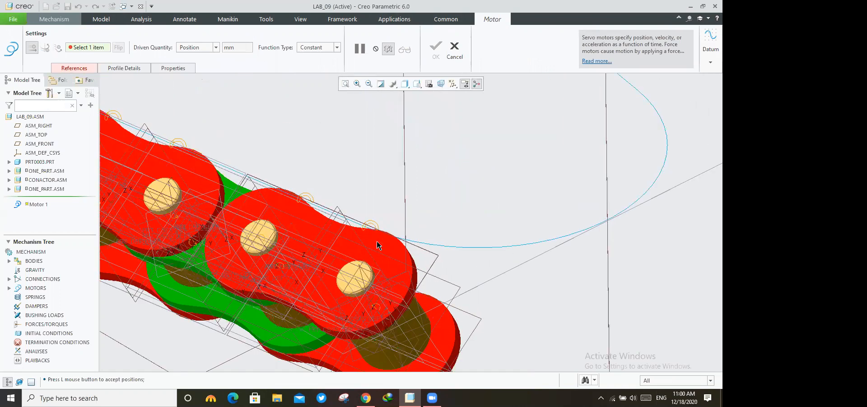
click(89, 50)
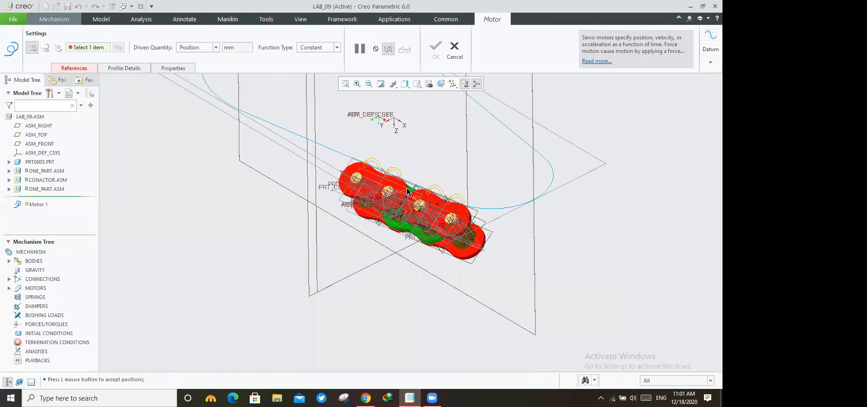
scroll(388, 184, down, 1)
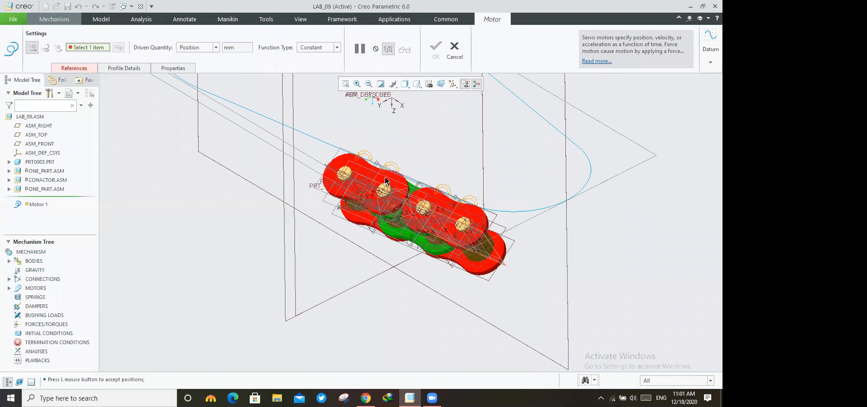
scroll(387, 181, down, 1)
scroll(433, 215, down, 1)
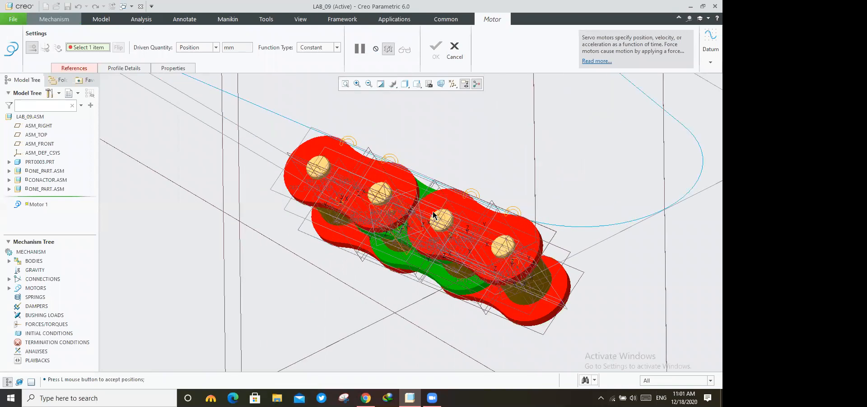
scroll(505, 217, down, 3)
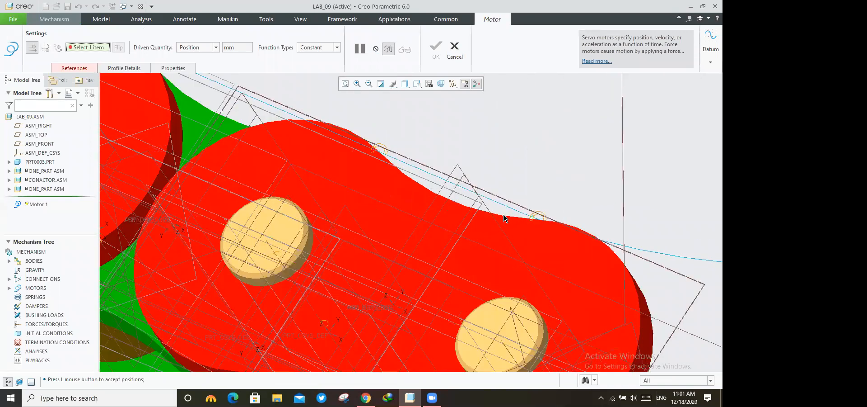
scroll(505, 219, down, 1)
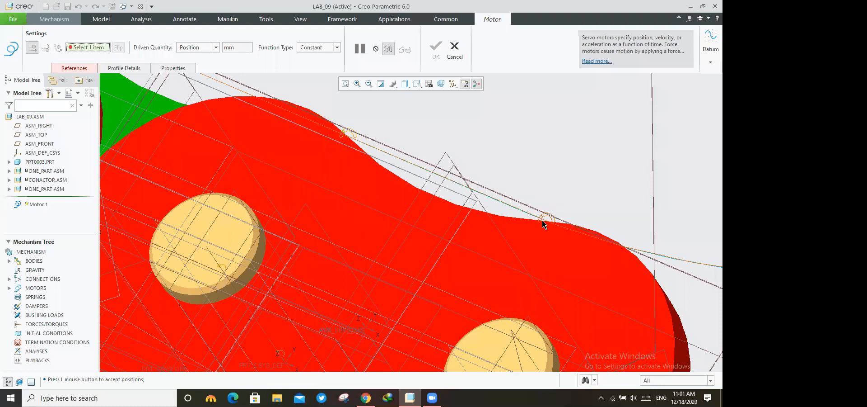
click(459, 172)
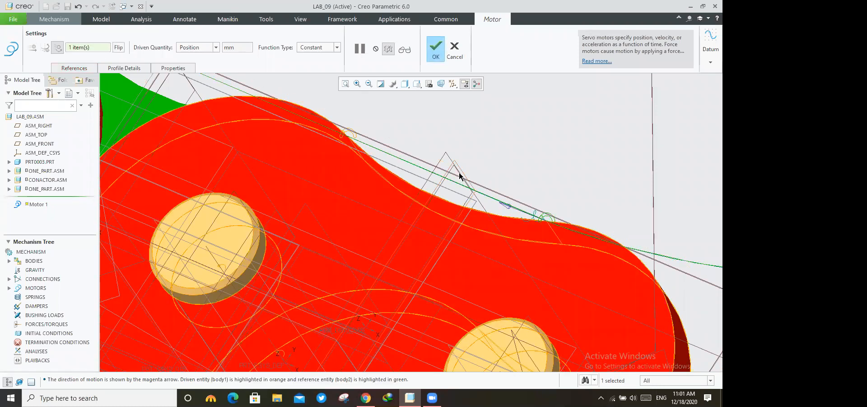
- Flip the servo motor's direction and define it with a constant velocity of 20 mm/sec
scroll(459, 173, up, 3)
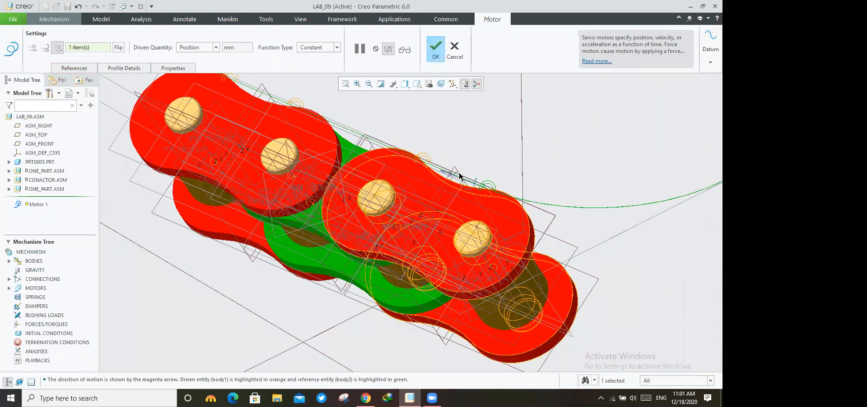
scroll(459, 172, up, 1)
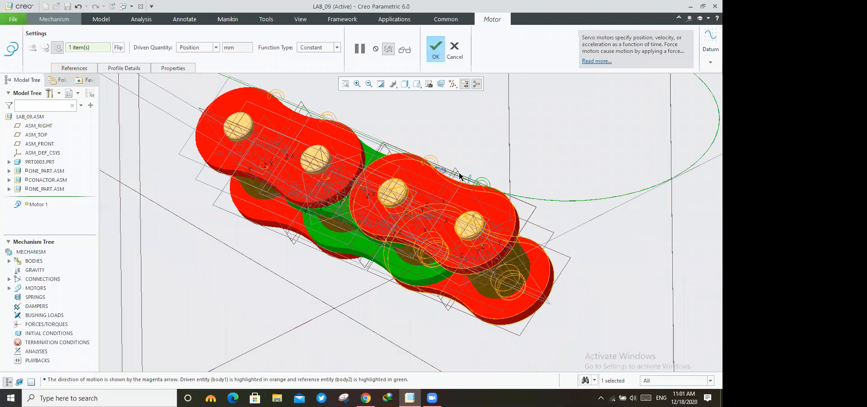
click(120, 47)
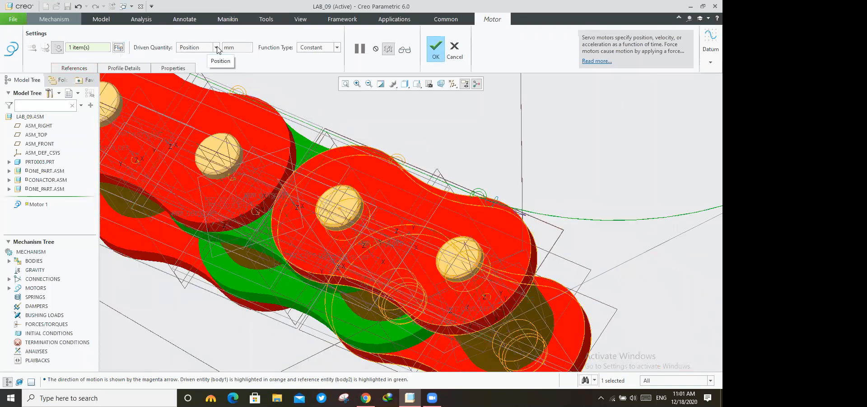
click(199, 48)
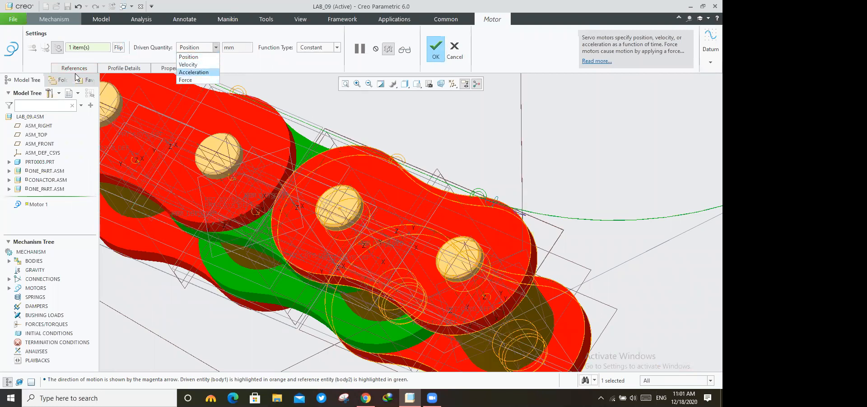
click(188, 64)
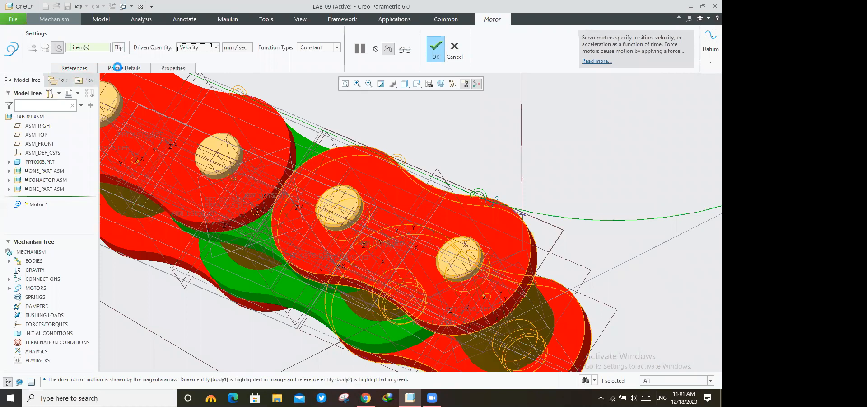
click(117, 67)
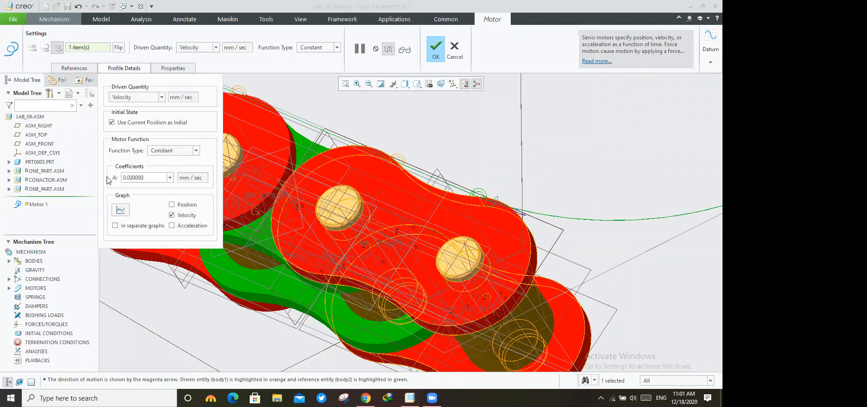
drag(146, 178, 107, 177)
text(20)
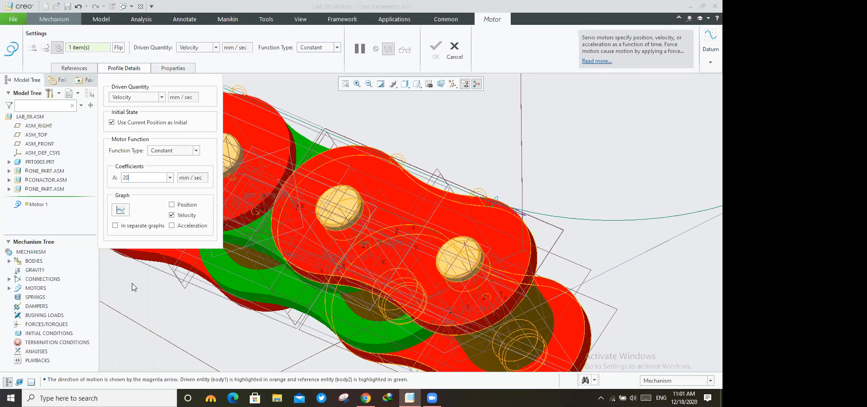
middle_click(134, 287)
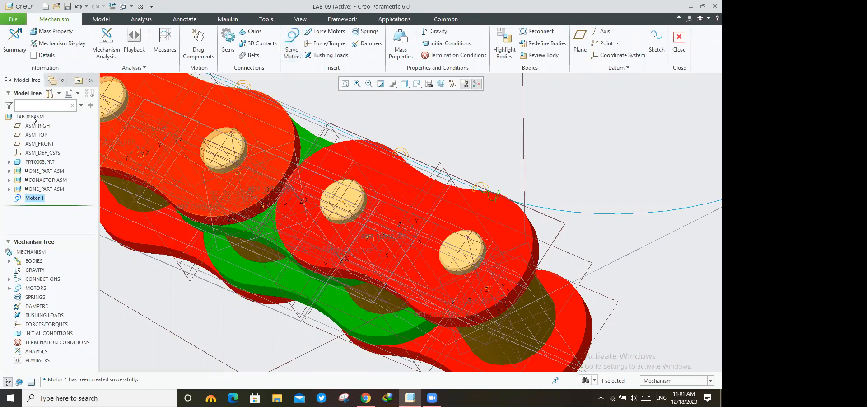
click(35, 135)
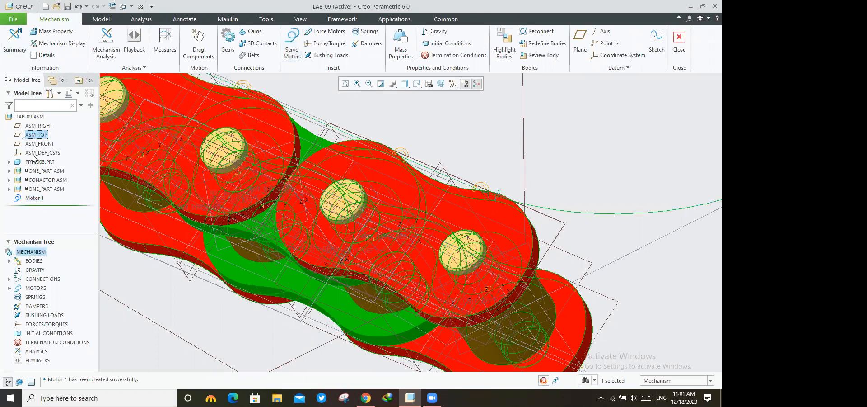
click(34, 143)
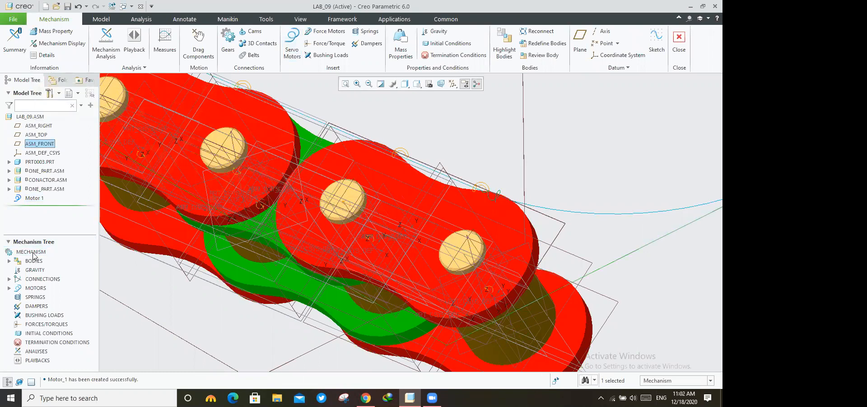
click(35, 270)
click(36, 306)
click(36, 316)
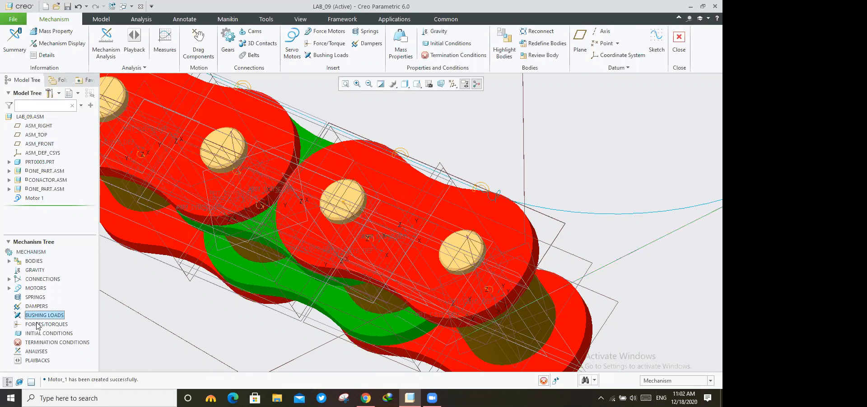
click(37, 361)
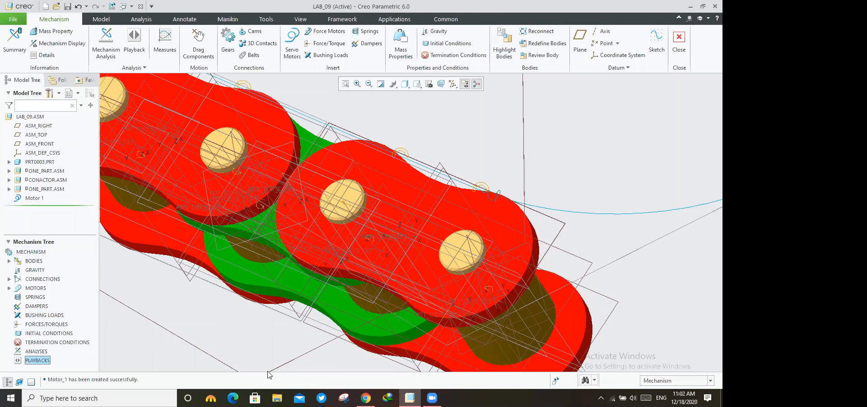
- Locate the servo motor in the mechanism tree and review its definition
click(9, 288)
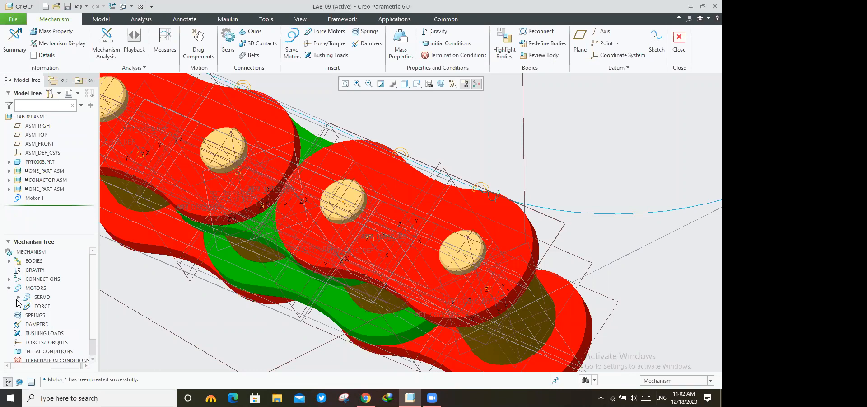
click(18, 297)
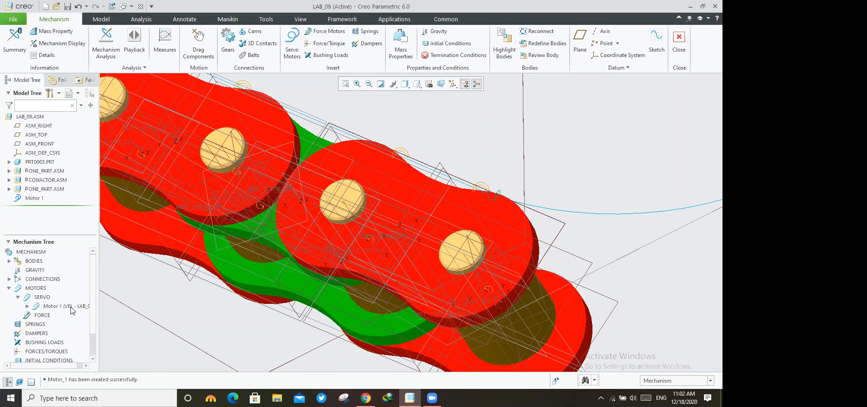
click(70, 307)
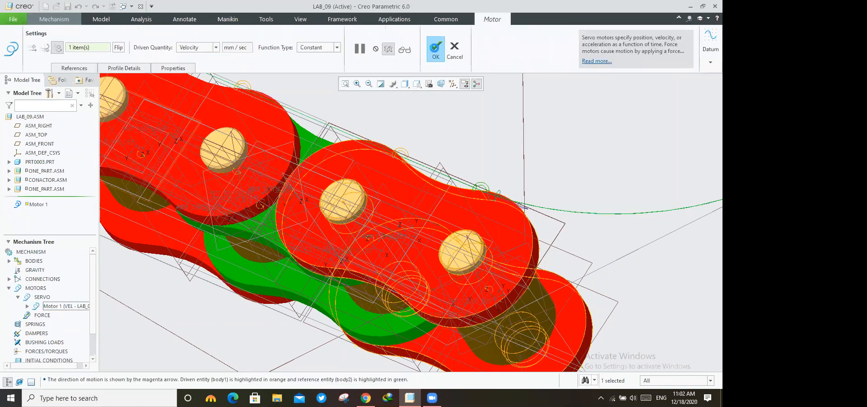
click(436, 50)
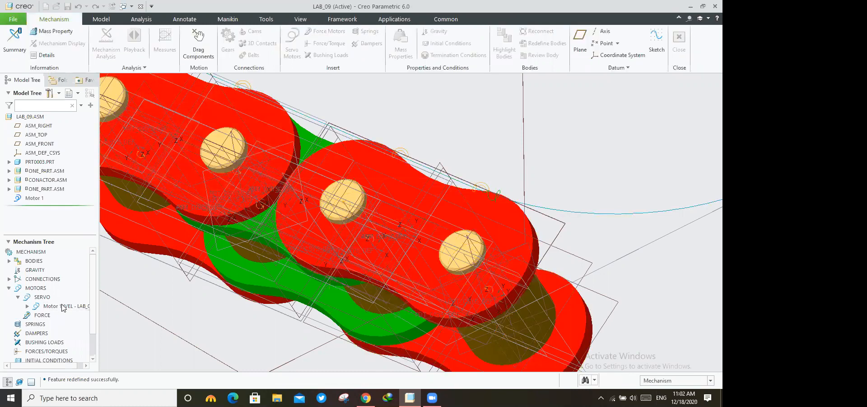
key(F2)
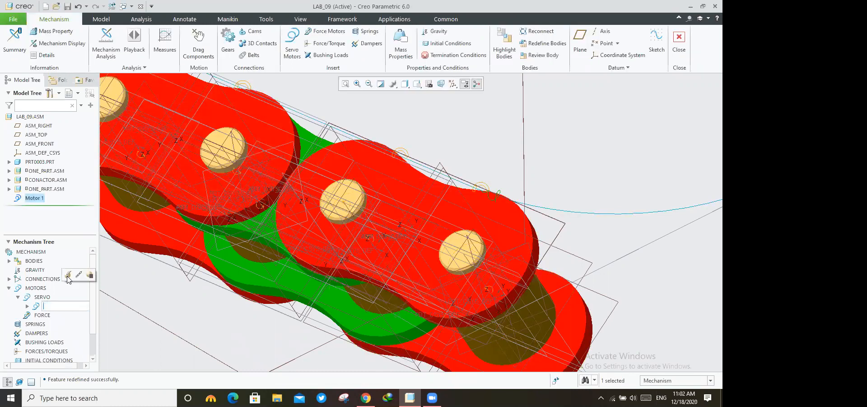
click(115, 327)
click(64, 306)
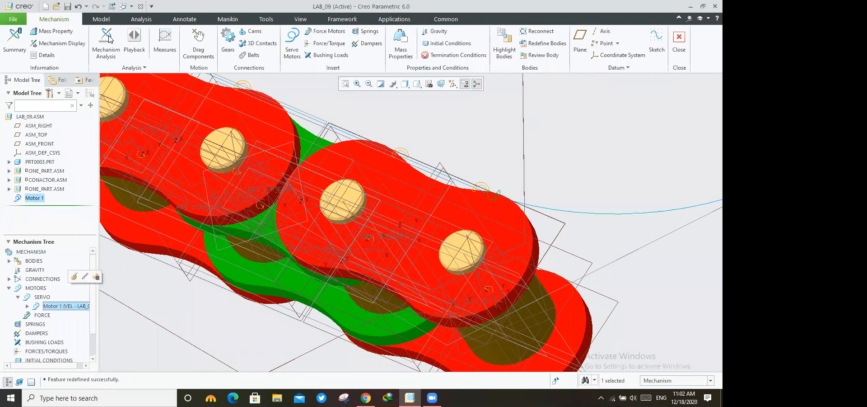
click(109, 40)
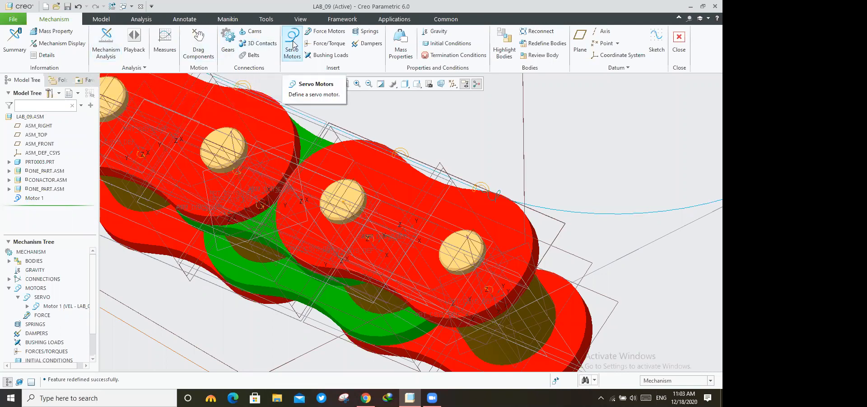
- Start a new mechanism analysis, change its type to Kinematic and set the end time to 2
click(107, 41)
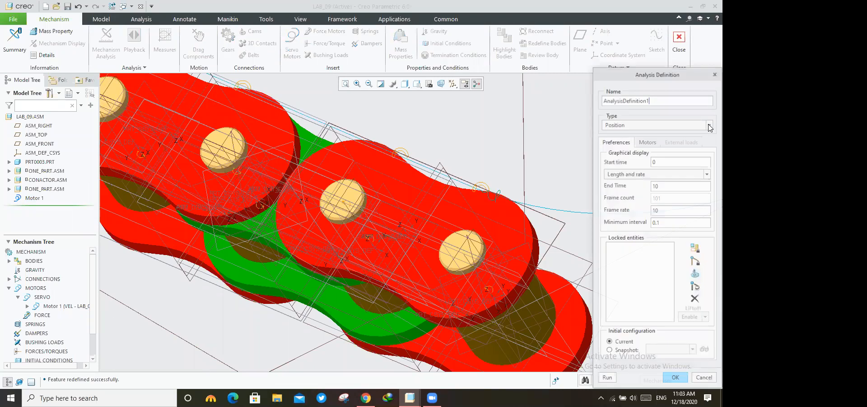
click(676, 124)
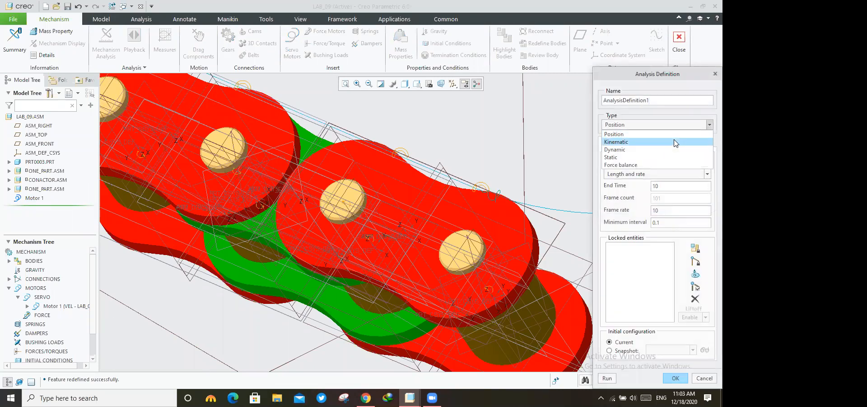
click(676, 143)
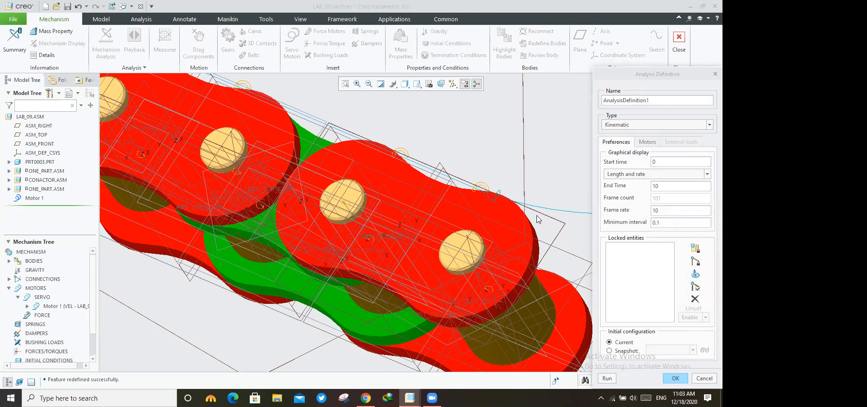
double_click(654, 186)
drag(660, 186, 640, 188)
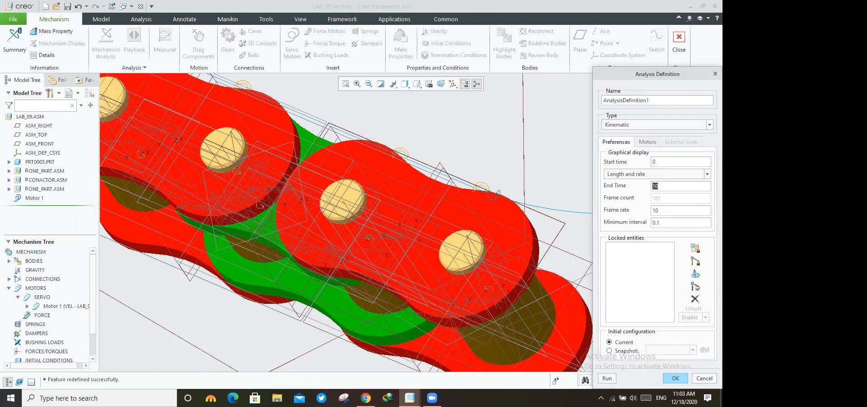
text(2)
- Measure the path curve with the Distance tool and then the Summary tool
scroll(359, 180, up, 8)
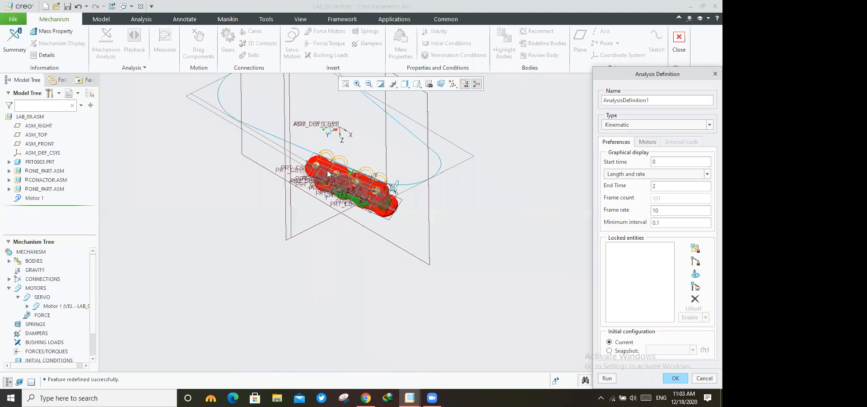
scroll(321, 185, up, 5)
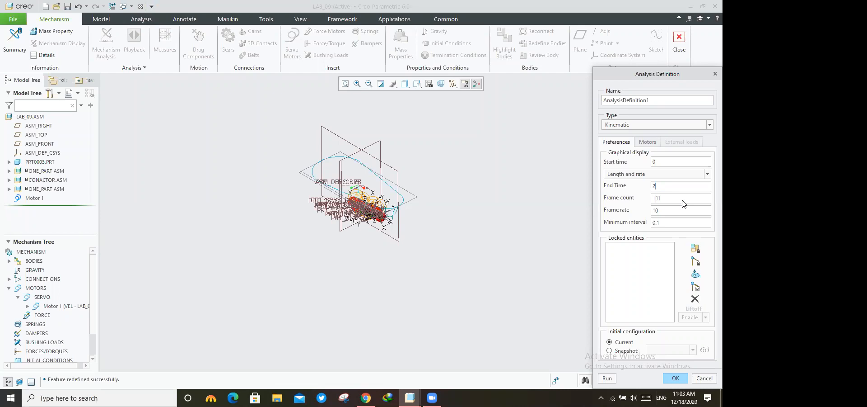
click(263, 58)
click(265, 75)
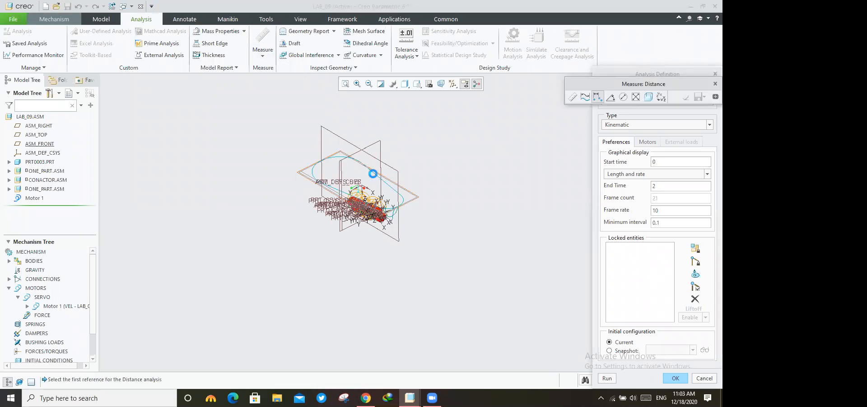
click(343, 156)
ctrl+click(391, 185)
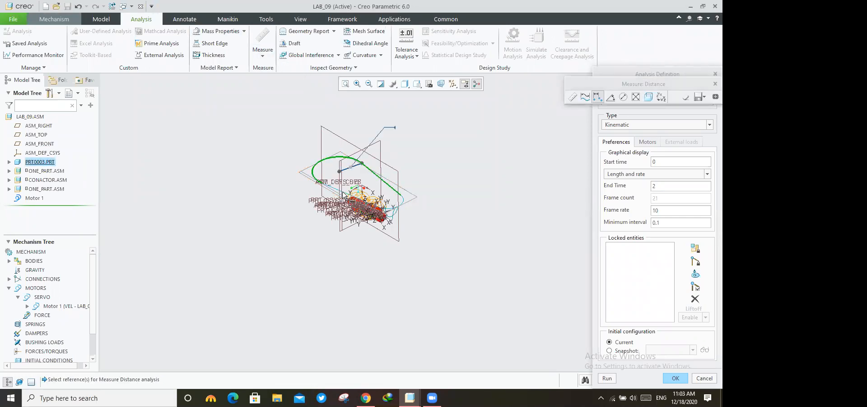
click(473, 177)
click(574, 99)
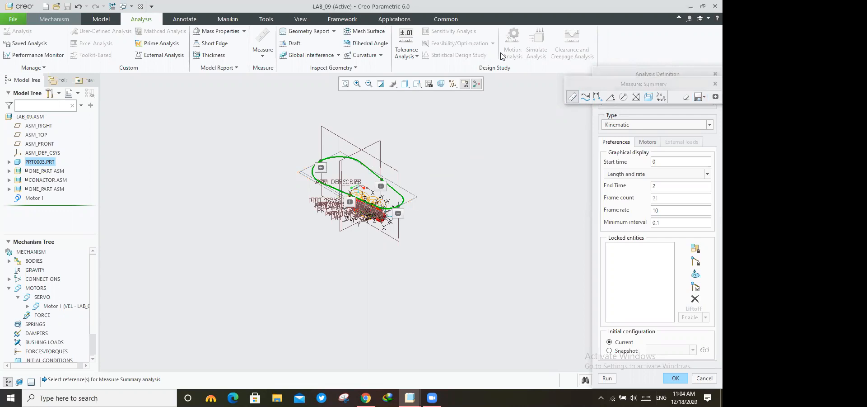
- Switch to Calculator, multiply 25 by 20 to check the travel distance, and minimize it
double_click(652, 187)
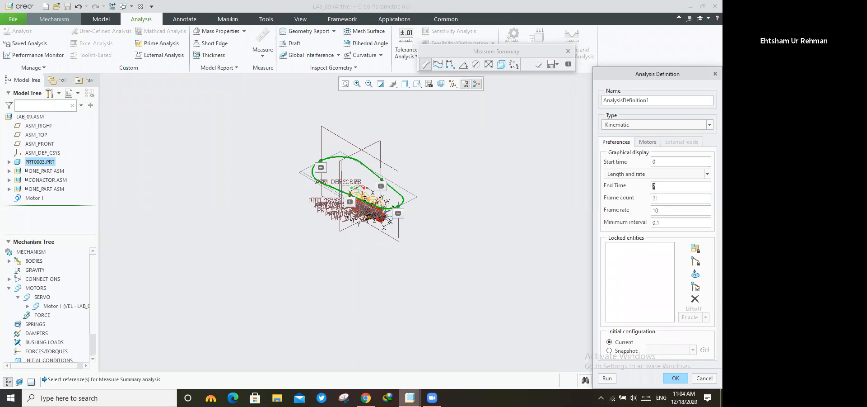
click(294, 309)
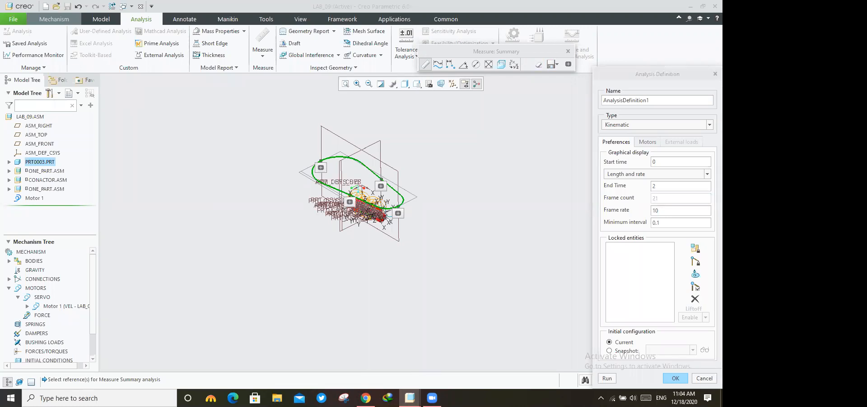
key(super)
text(a)
key(BackSpace)
text(cal)
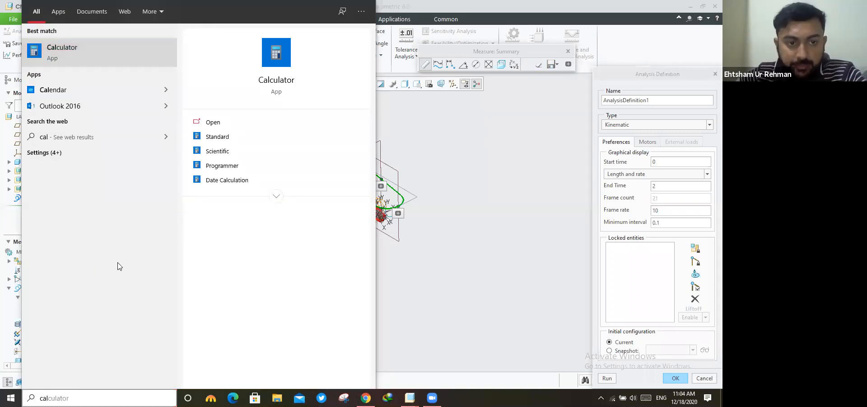
key(Return)
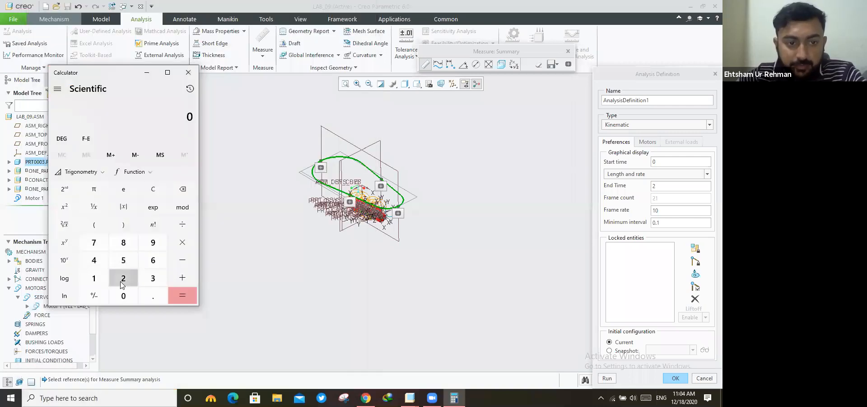
text(25*)
text(25 × 2)
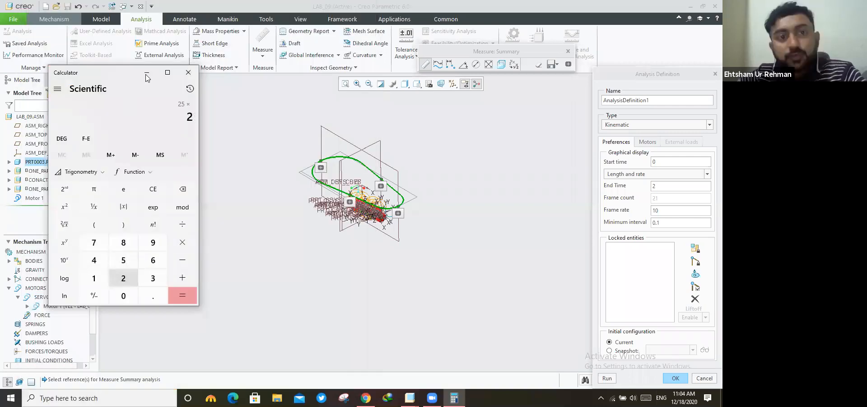
text(0)
key(Return)
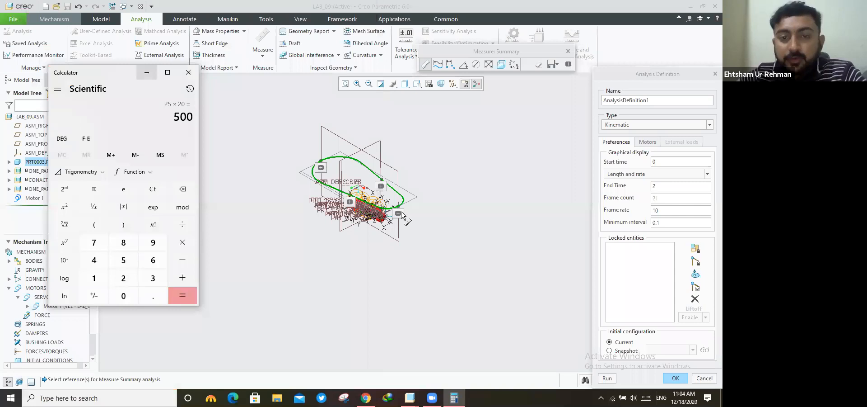
click(147, 73)
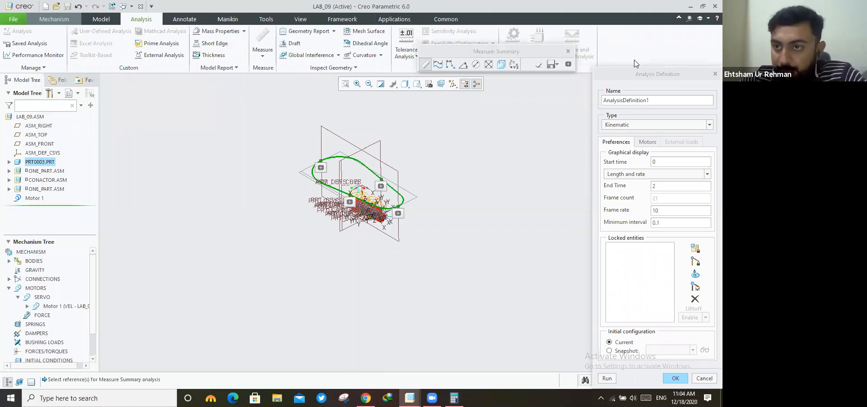
- Close the measurement, set the kinematic analysis end time to 30 and run the analysis
click(568, 51)
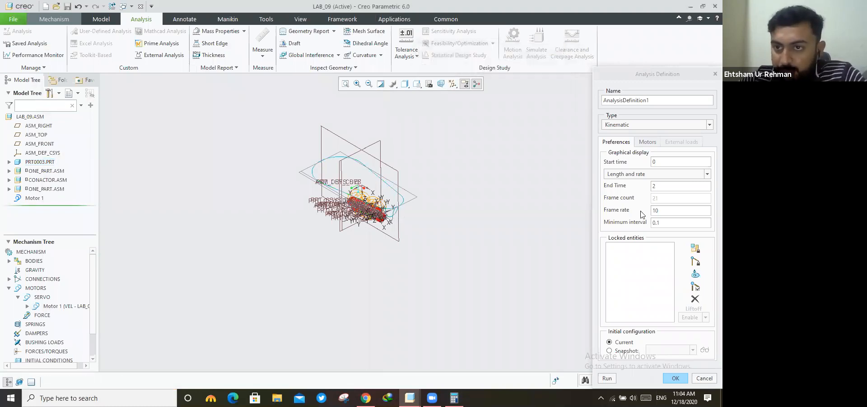
double_click(652, 185)
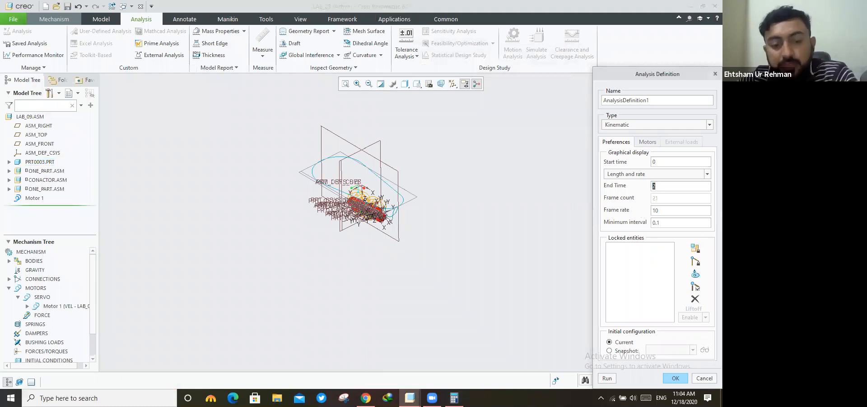
text(30)
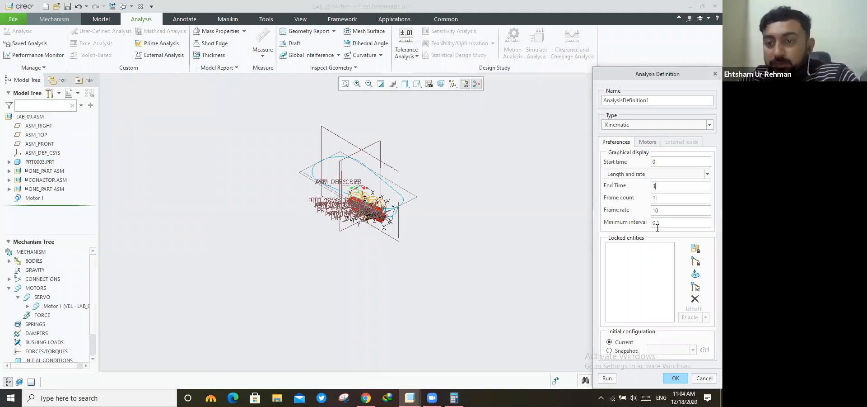
click(590, 330)
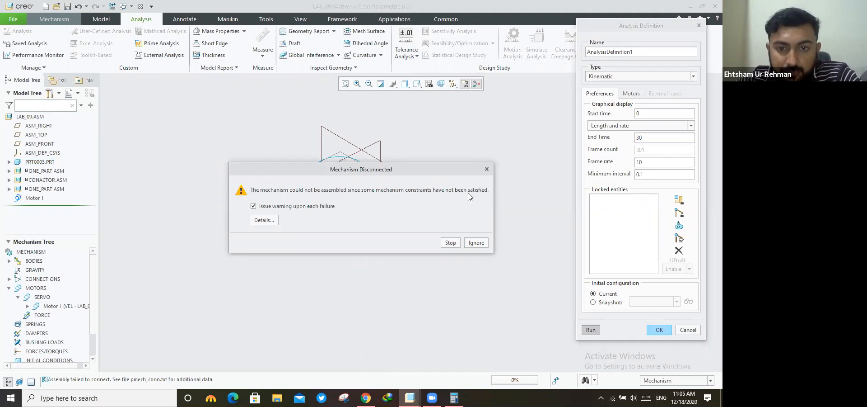
- Stop the current run, try running the kinematic analysis again, and ignore the connection and assertion errors
click(451, 243)
click(591, 329)
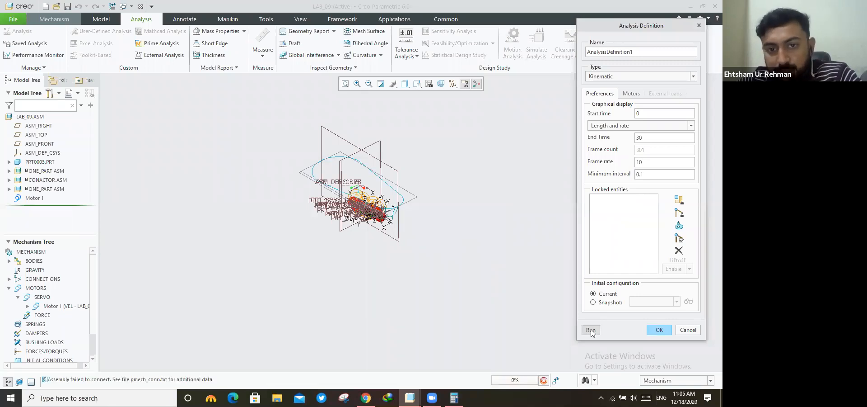
click(486, 241)
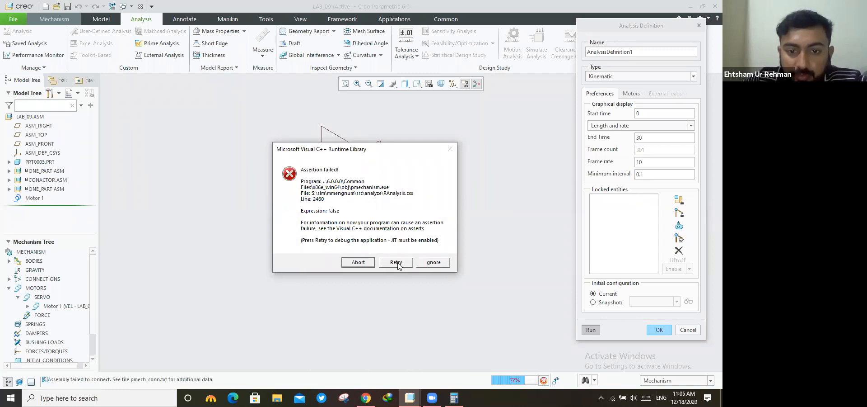
click(437, 262)
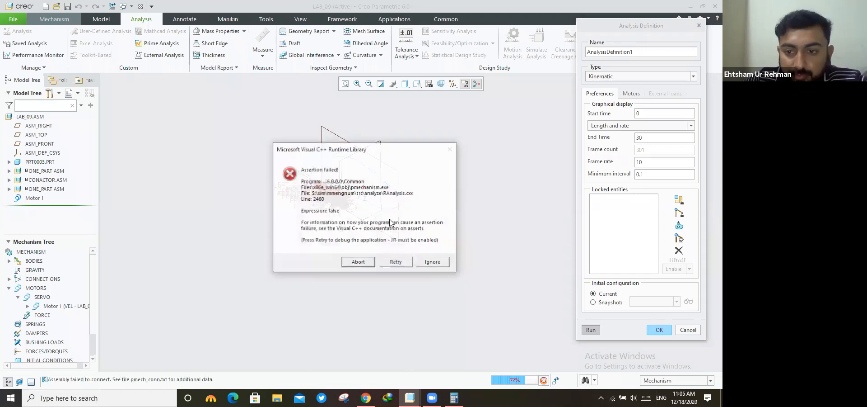
click(656, 321)
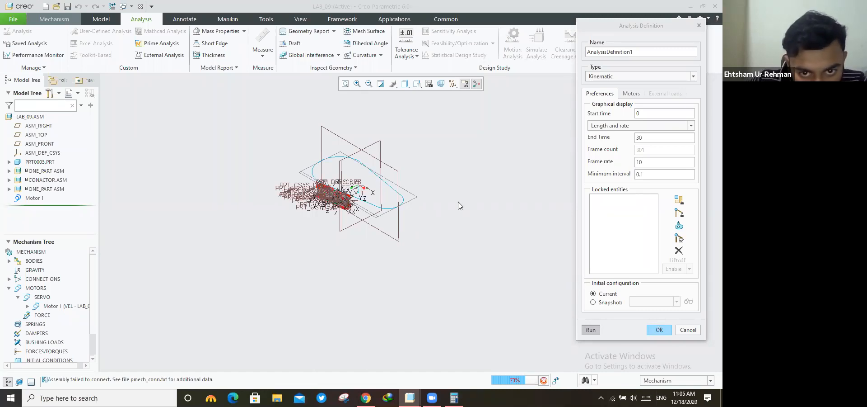
click(431, 220)
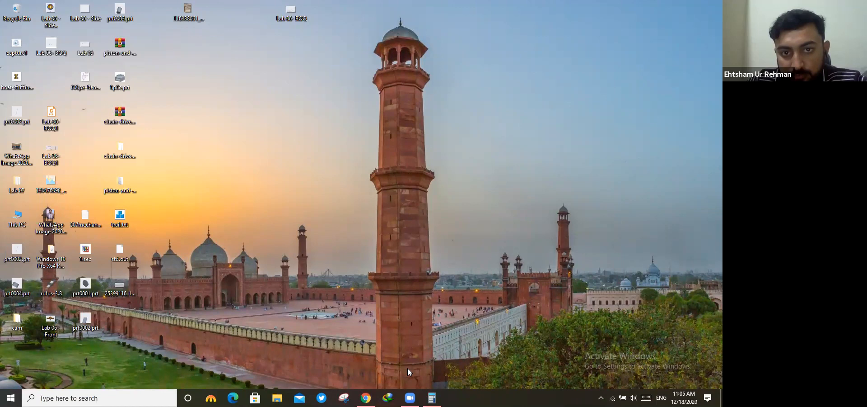
- Relaunch Creo Parametric 6.0.0.0, decline the getting-started content and close the Resource Center
mouse_move(410, 397)
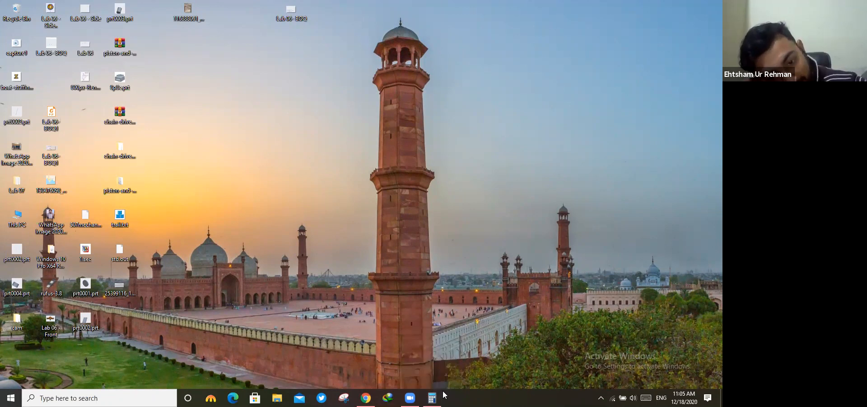
mouse_move(441, 397)
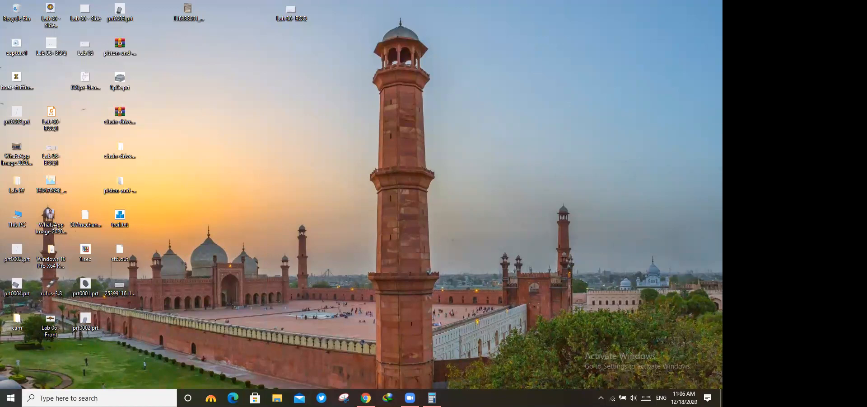
click(98, 398)
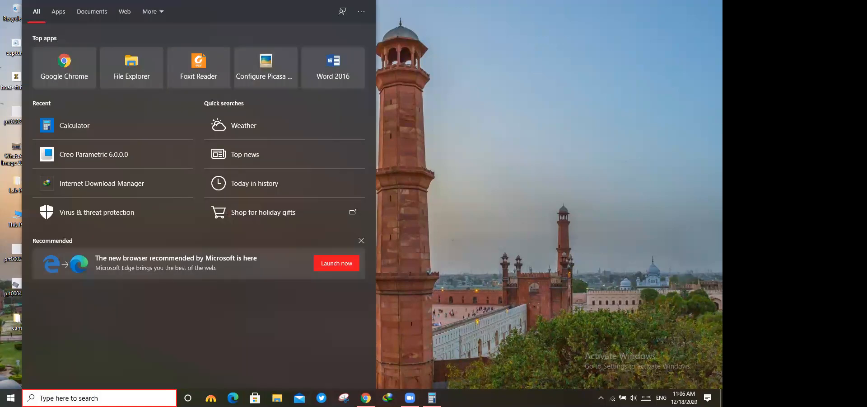
text(cre)
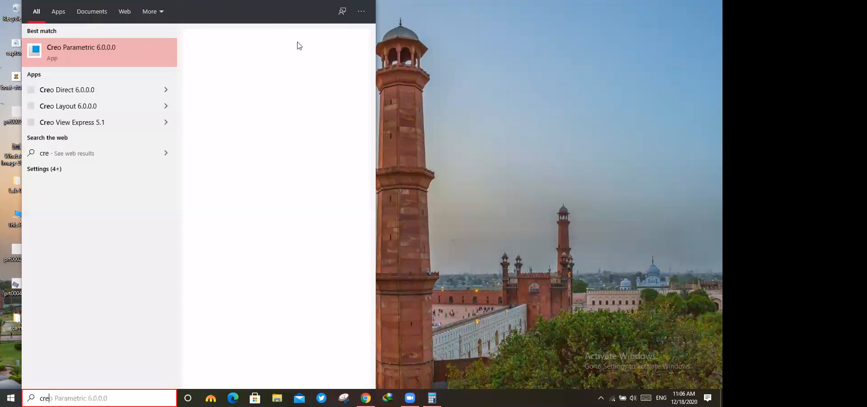
text(o)
click(297, 44)
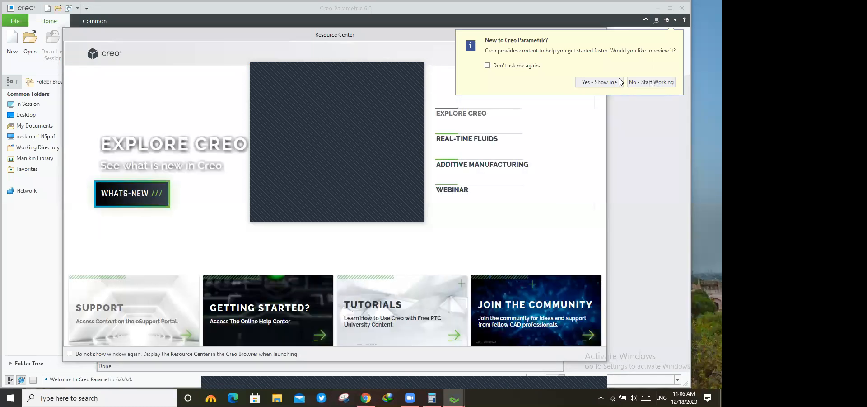
click(631, 82)
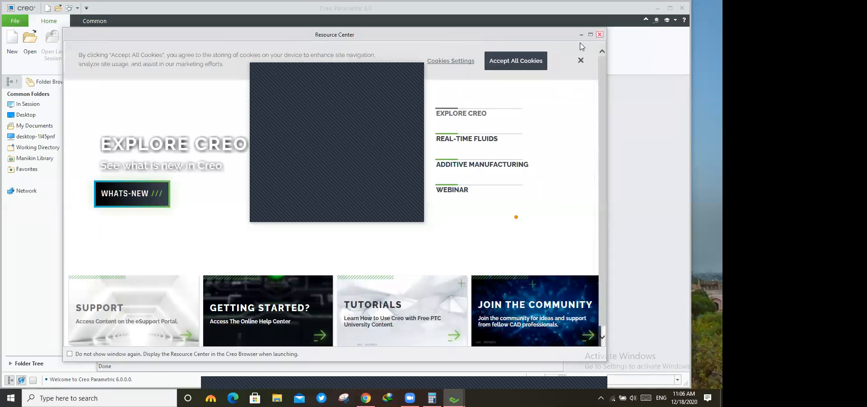
click(600, 34)
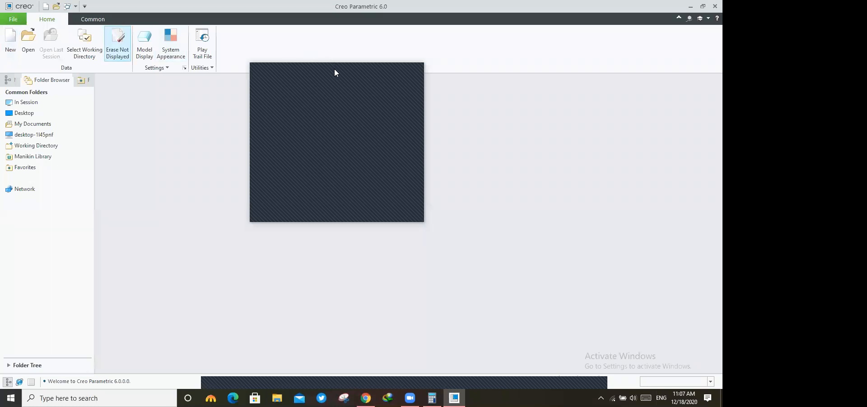
- Erase the not-displayed objects from the session and create a new assembly with the default template
click(118, 45)
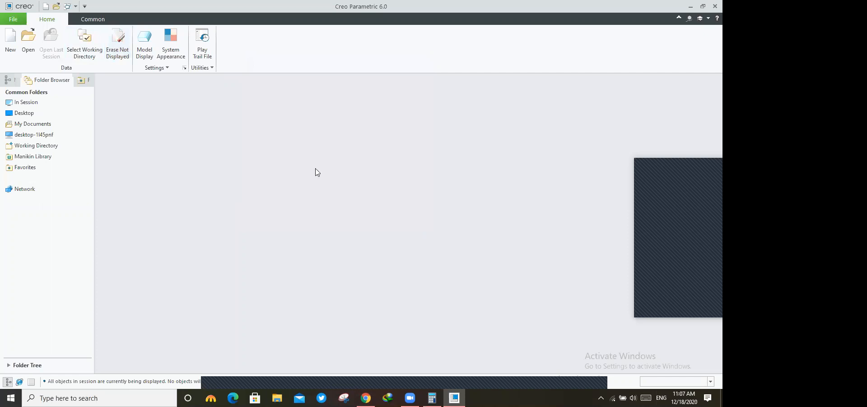
click(401, 262)
key(Up)
key(Up)
click(406, 291)
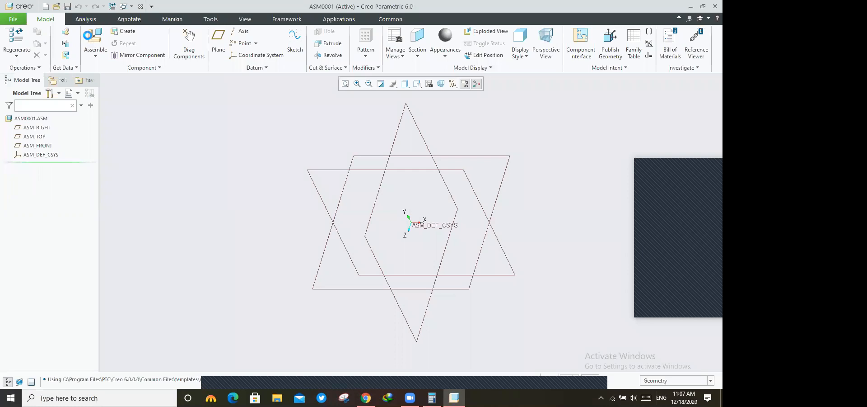
- Browse the Desktop folder for a component to assemble and preview the part files prt0001.prt to prt0004.prt
click(95, 39)
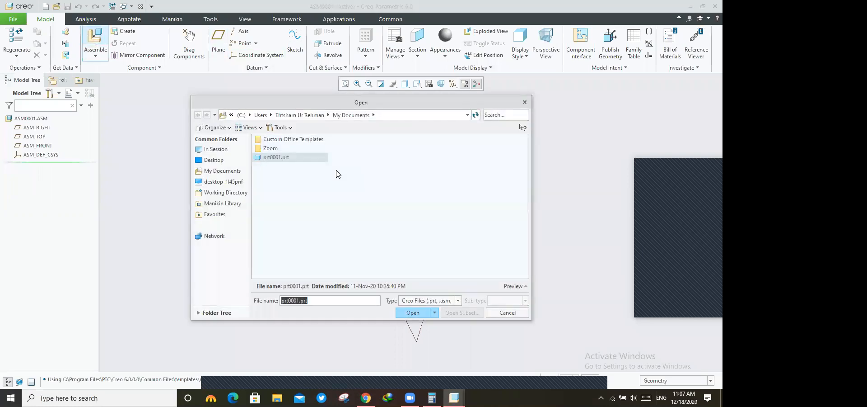
click(223, 162)
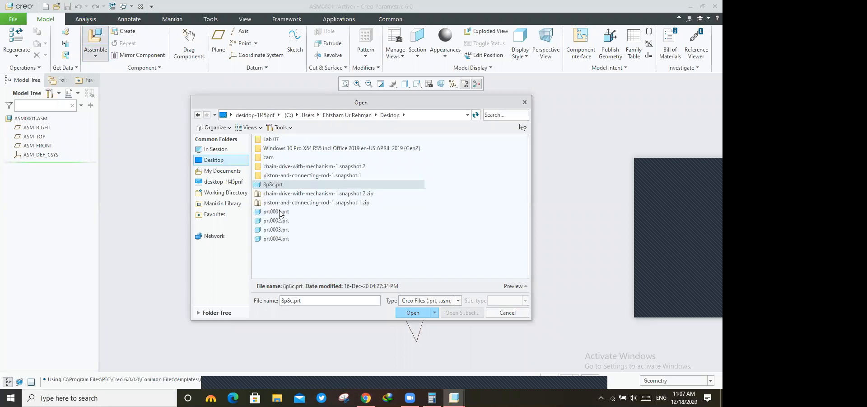
click(446, 149)
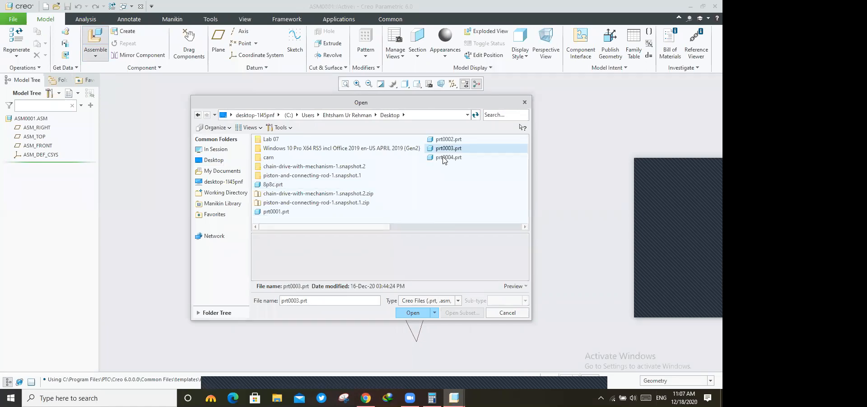
key(Down)
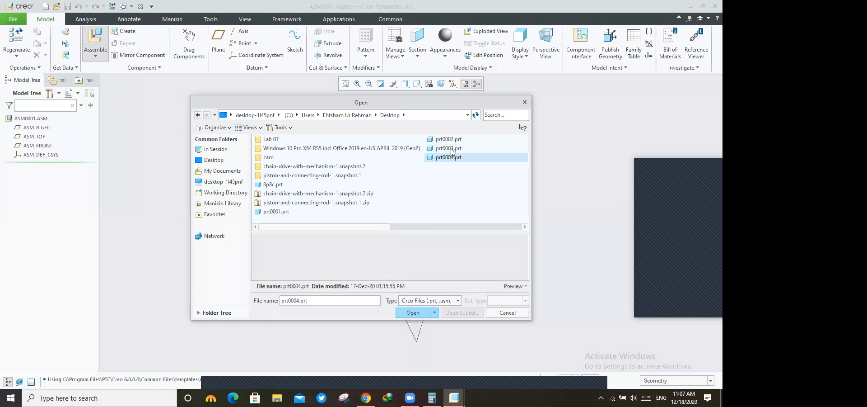
key(Up)
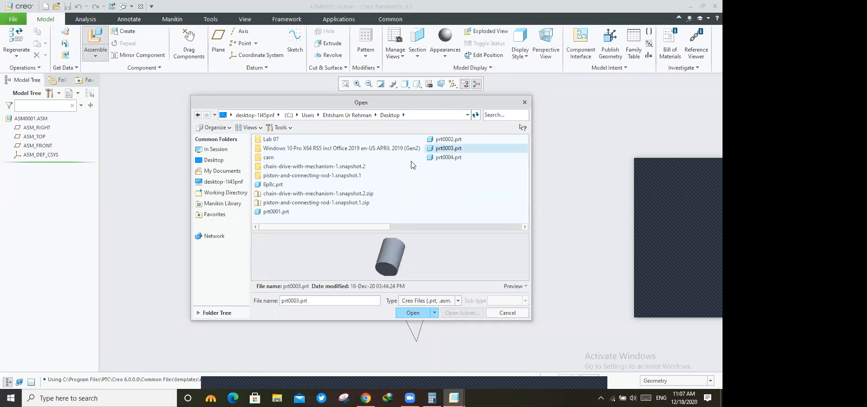
key(Up)
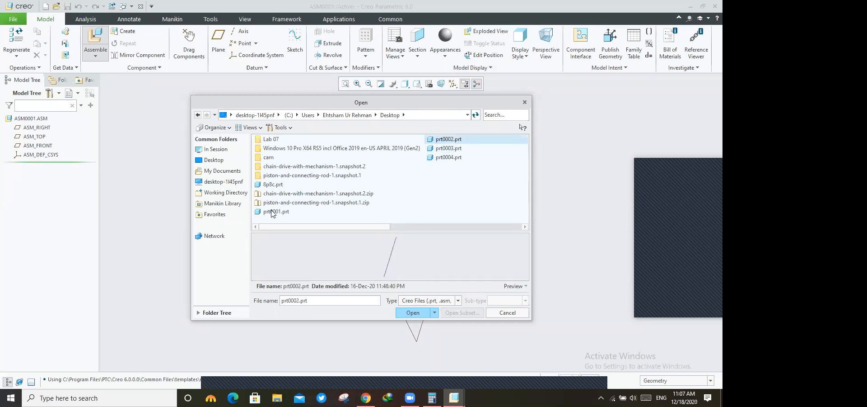
key(Up)
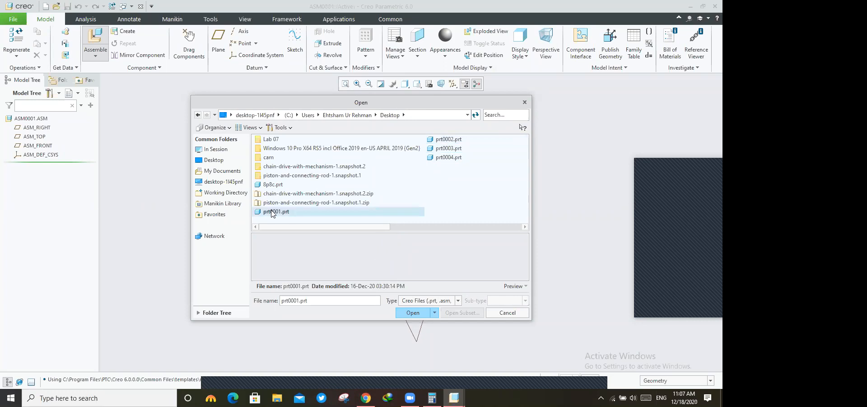
scroll(377, 261, down, 2)
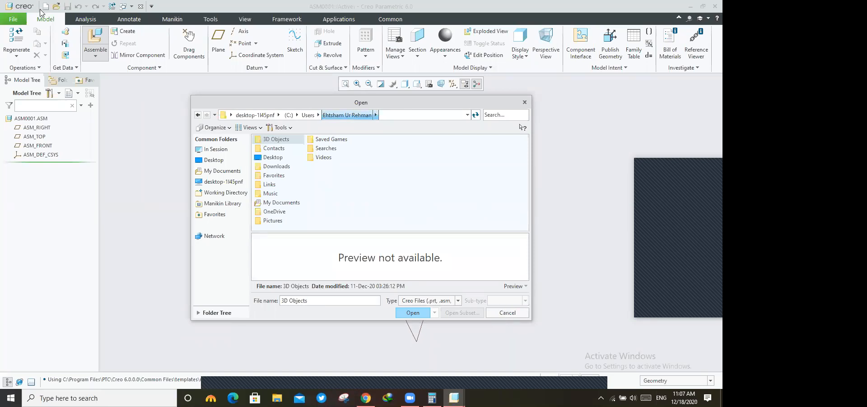
- Leave component placement and start a new file of type Part with the Solid sub-type
click(14, 20)
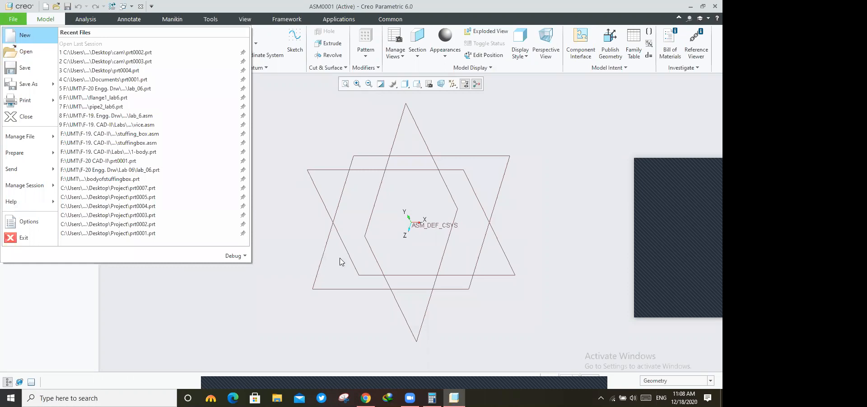
key(ctrl+n)
click(405, 259)
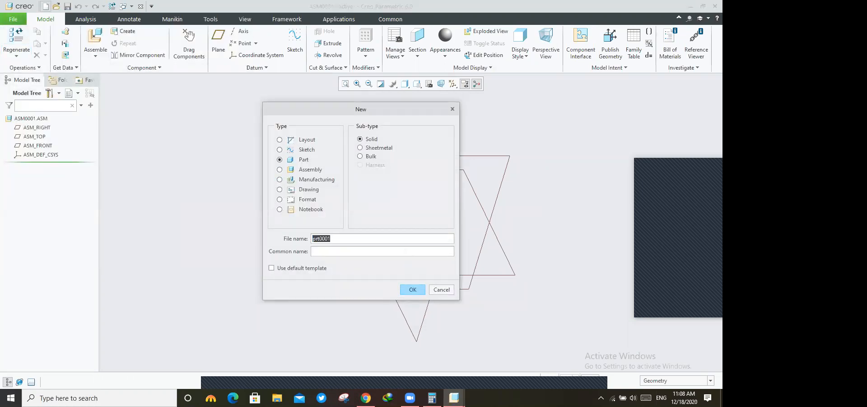
- Create a new solid part named CAM, choosing a template for it
text(CAM)
click(412, 290)
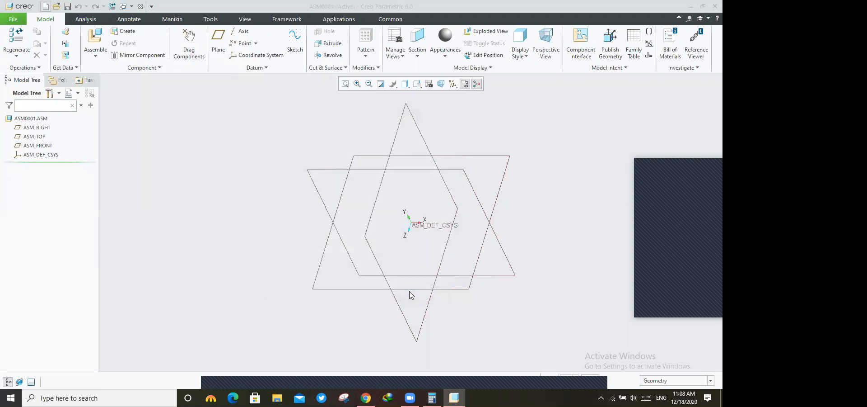
click(335, 176)
click(403, 290)
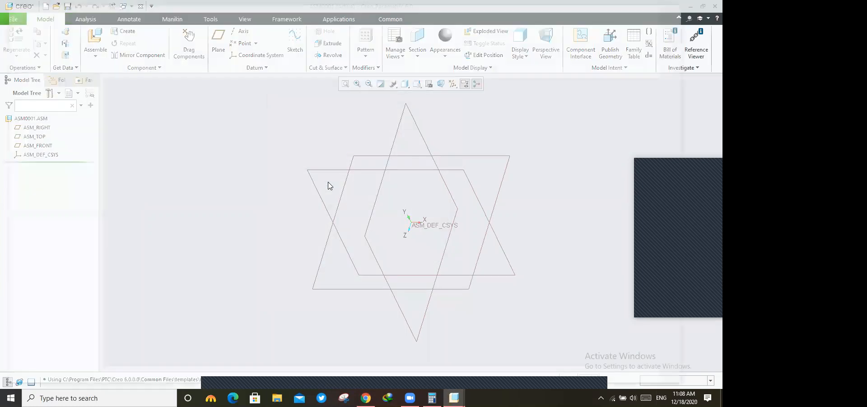
- Start a sketch on the FRONT plane and orient it parallel to the screen
click(311, 171)
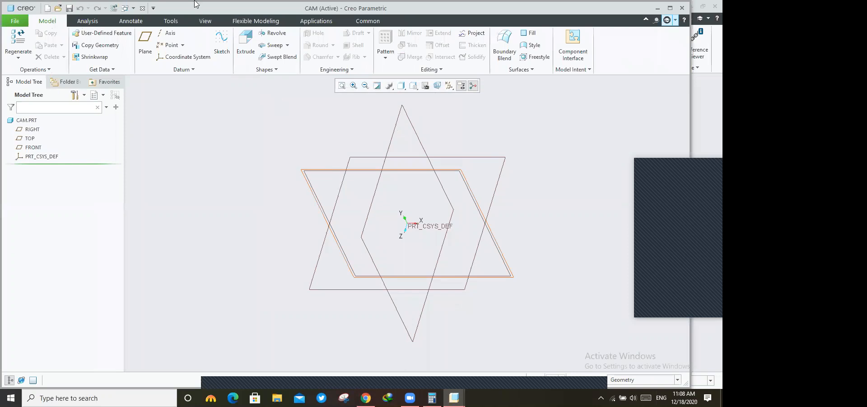
click(221, 44)
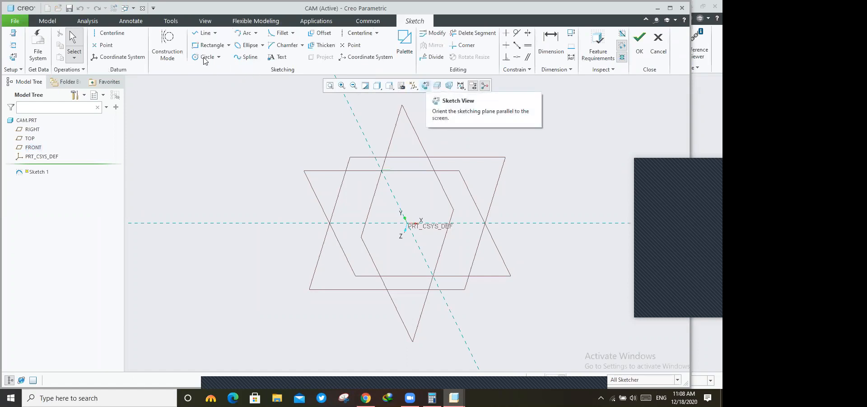
click(473, 85)
- Sketch two circles centred on the horizontal reference either side of the origin, diameters about 78 on the left and 56 on the right
click(202, 57)
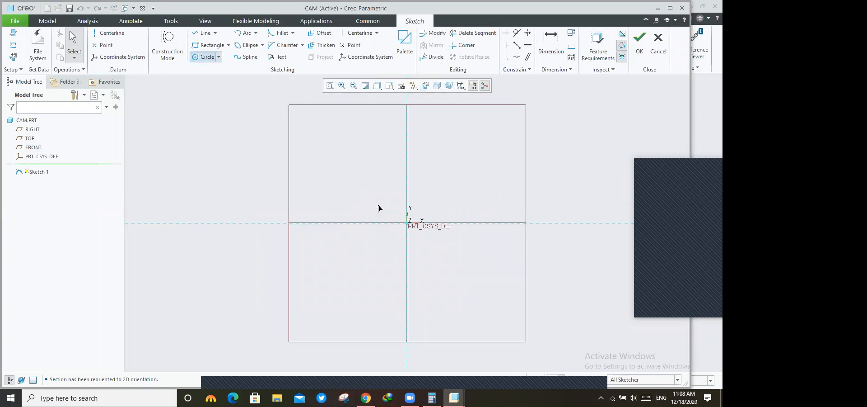
click(381, 223)
click(398, 226)
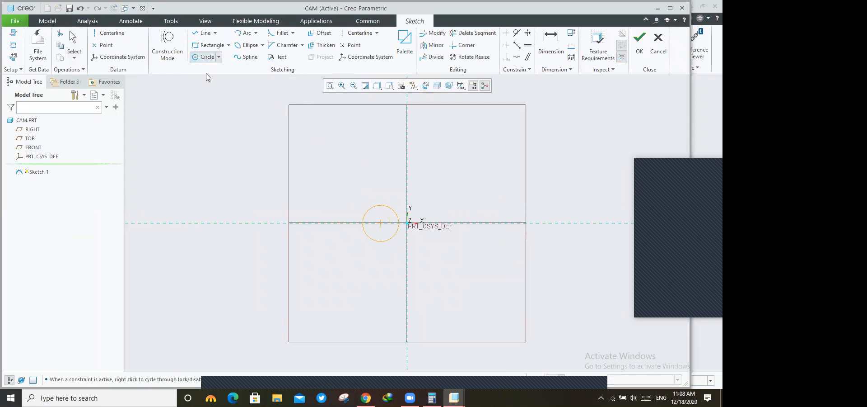
middle_click(372, 172)
click(425, 222)
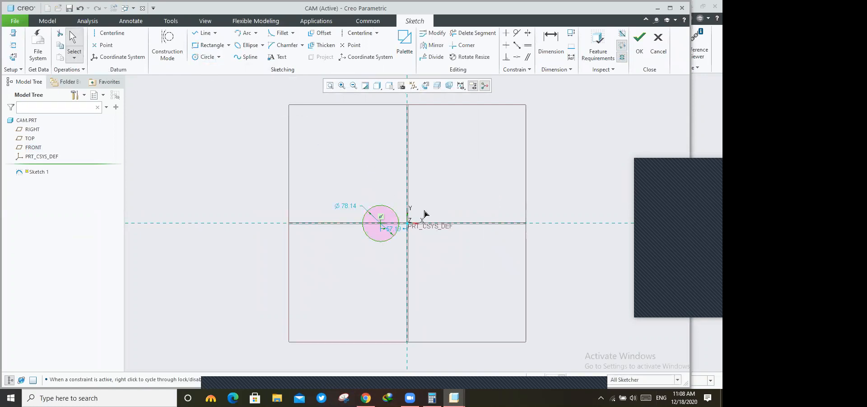
click(427, 210)
middle_click(338, 210)
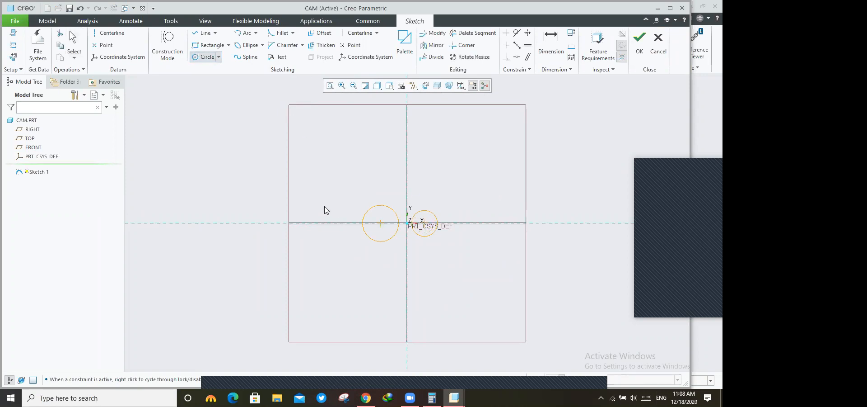
- Set the left circle's diameter to 50 and the right circle's diameter to 30
double_click(326, 209)
text(50)
key(Return)
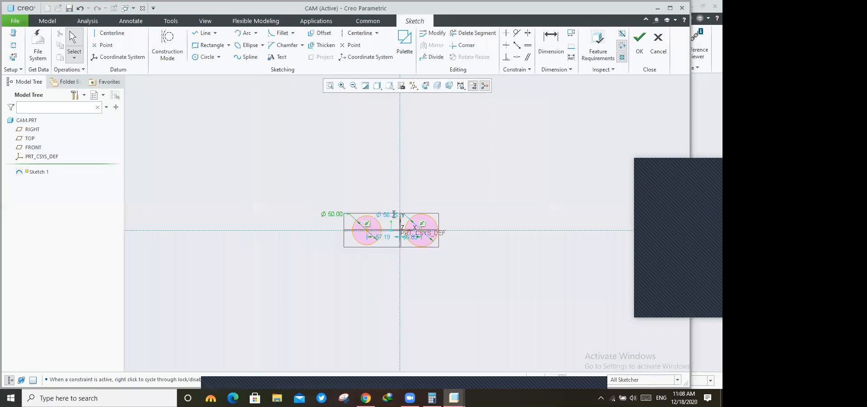
double_click(399, 216)
text(30)
key(Return)
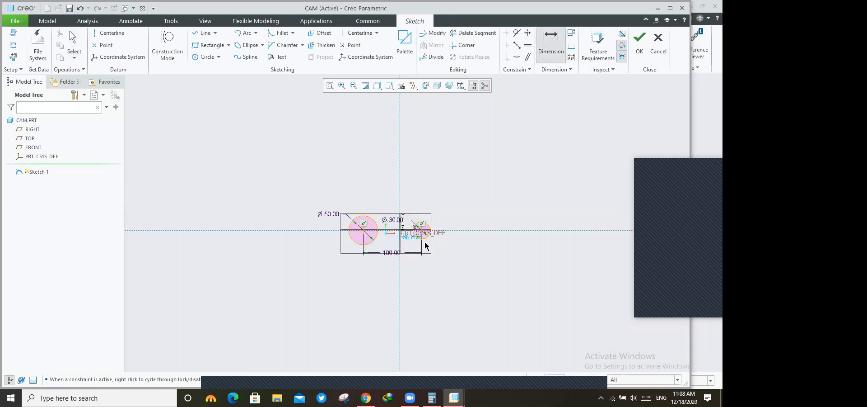
- Set the distance between the circle centres to 70, the right circle's diameter to 40 and the left circle's to 100
double_click(393, 253)
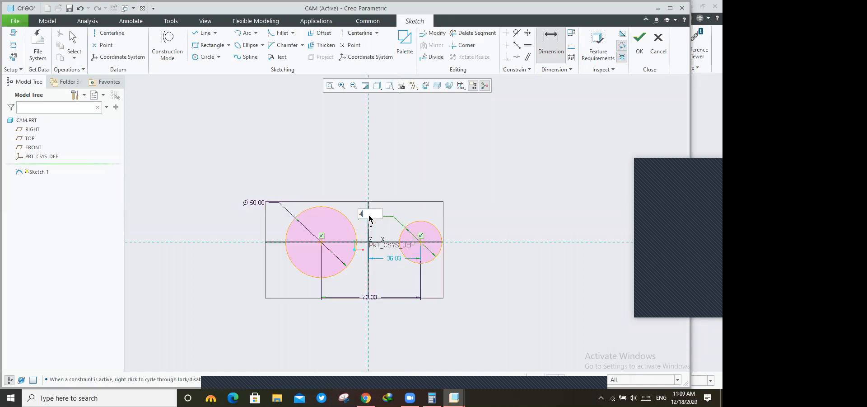
key(Return)
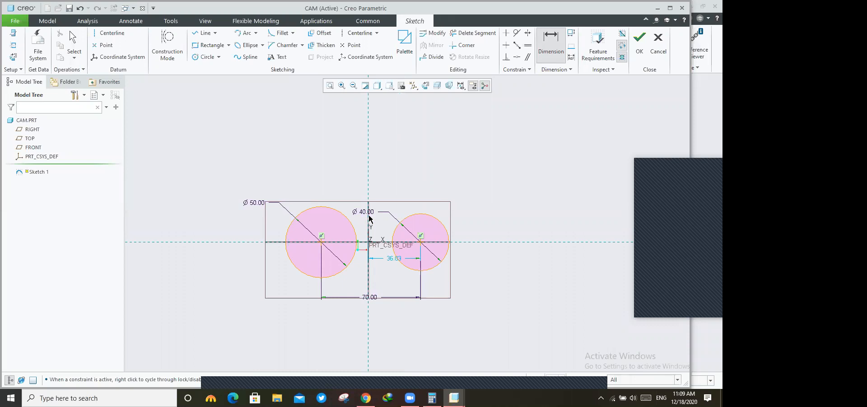
double_click(253, 203)
text(100)
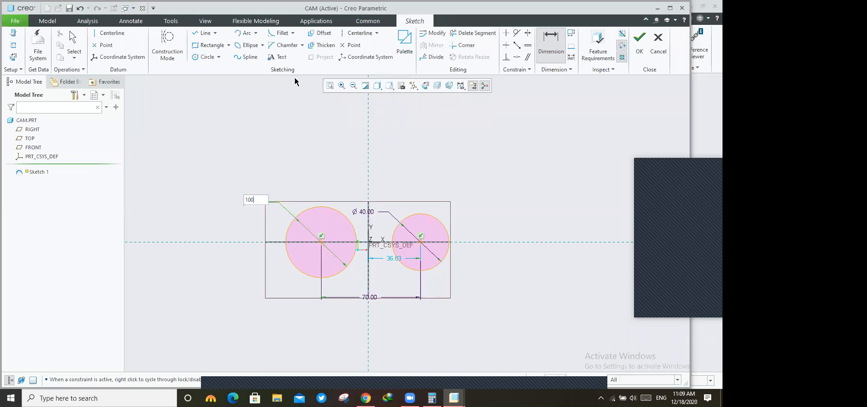
key(Return)
- Join the two circles with an upper and a lower line tangent to both
click(216, 33)
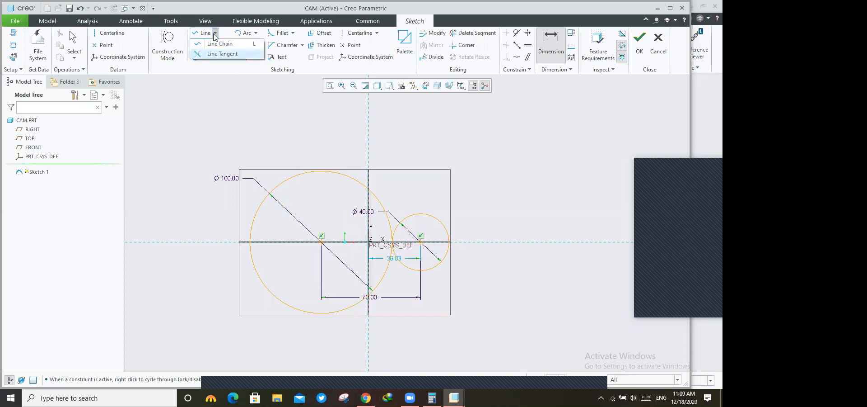
click(222, 54)
click(216, 34)
click(216, 34)
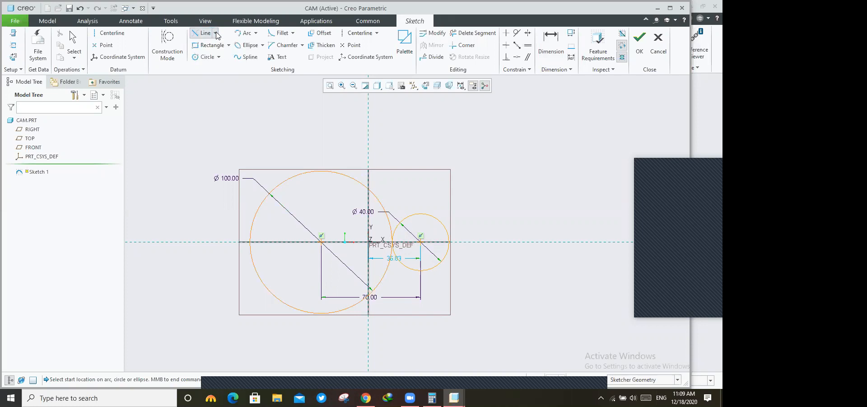
click(433, 216)
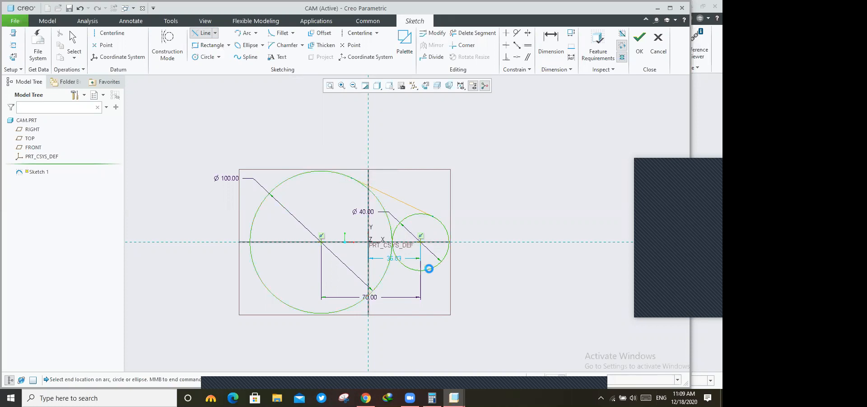
click(345, 313)
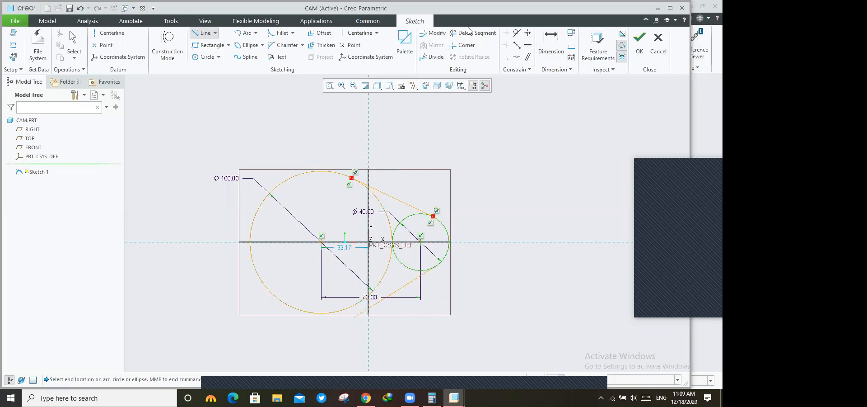
click(418, 214)
- Trim the circles' inner arcs between the tangent lines, and undo the mistaken removal of part of the small end arc
key(q)
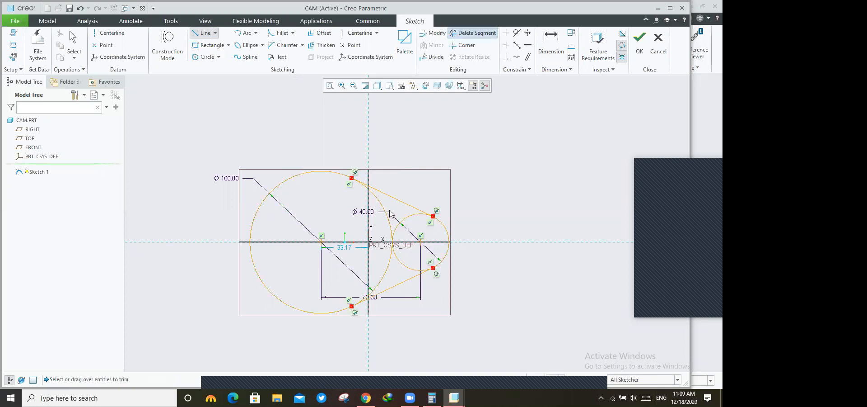
mouse_move(373, 280)
mouse_down()
mouse_move(384, 212)
mouse_move(364, 201)
mouse_up()
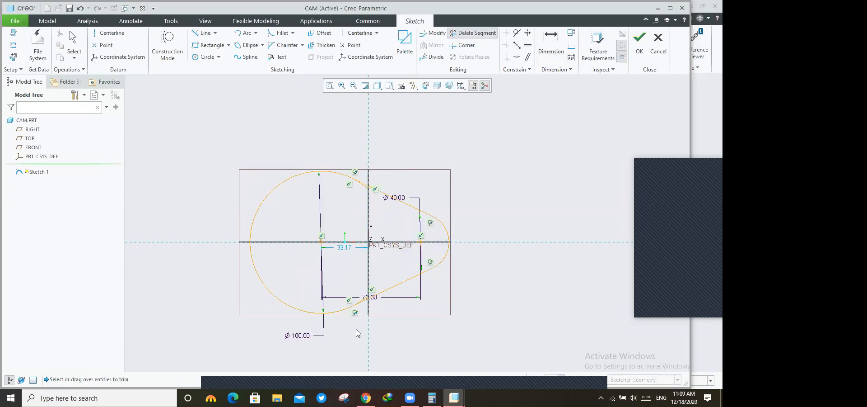
scroll(357, 332, up, 5)
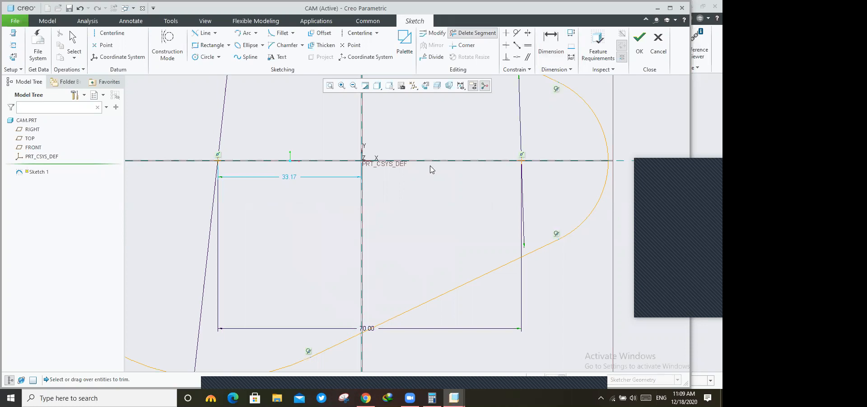
scroll(432, 216, down, 4)
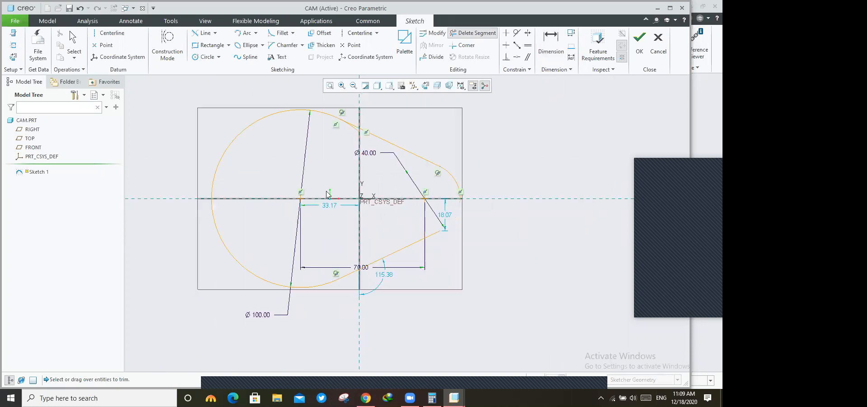
key(ctrl+z)
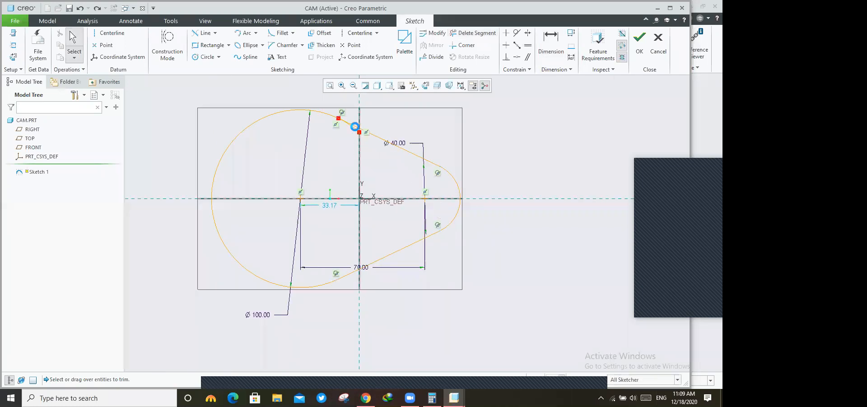
- Try to trim the overlap between the large arc and the upper tangent line near the vertical reference, and undo that trim
click(330, 113)
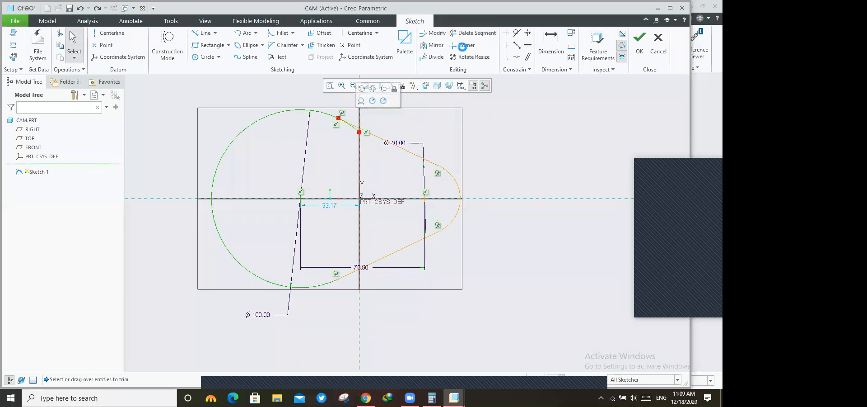
click(470, 32)
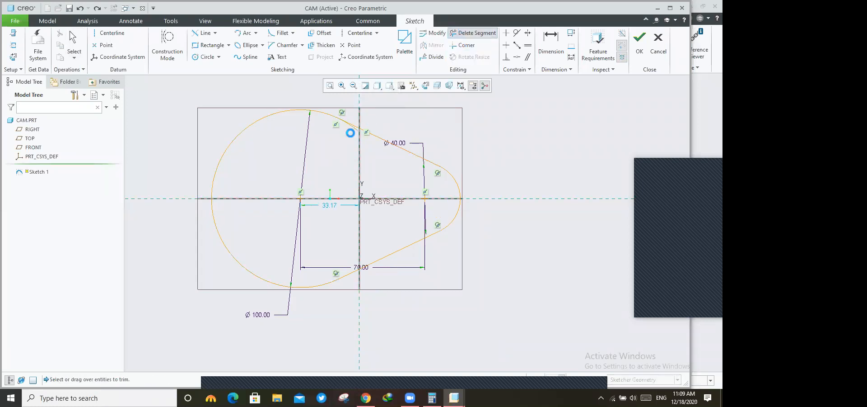
click(355, 128)
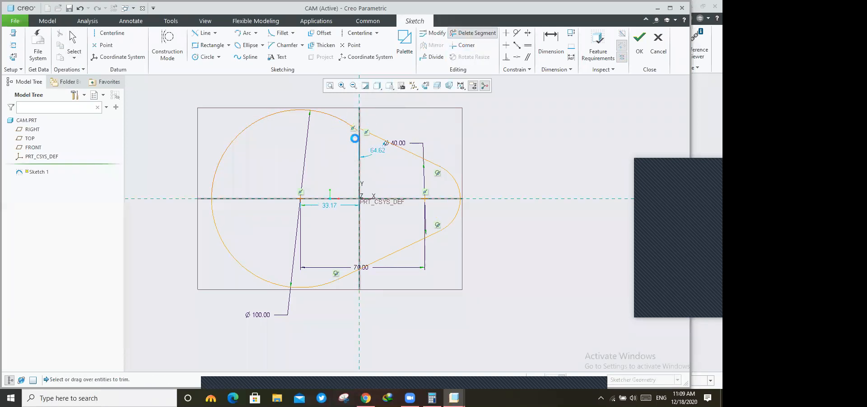
scroll(360, 130, down, 7)
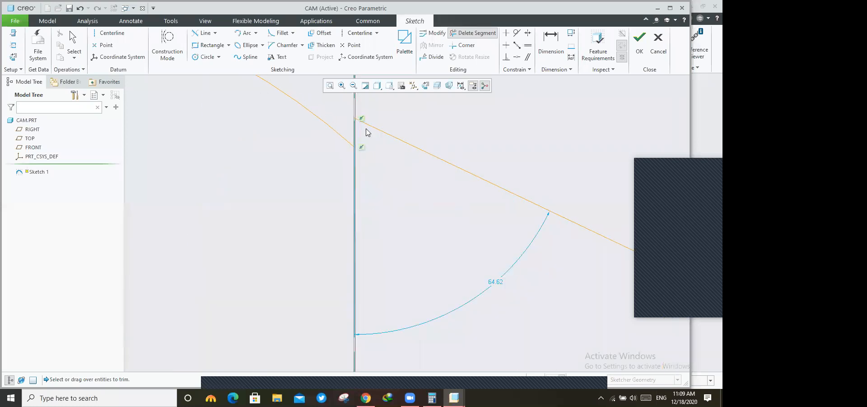
key(ctrl+z)
- Trim the leftover large-arc piece beneath the upper tangent line and finish the cam profile sketch
click(475, 33)
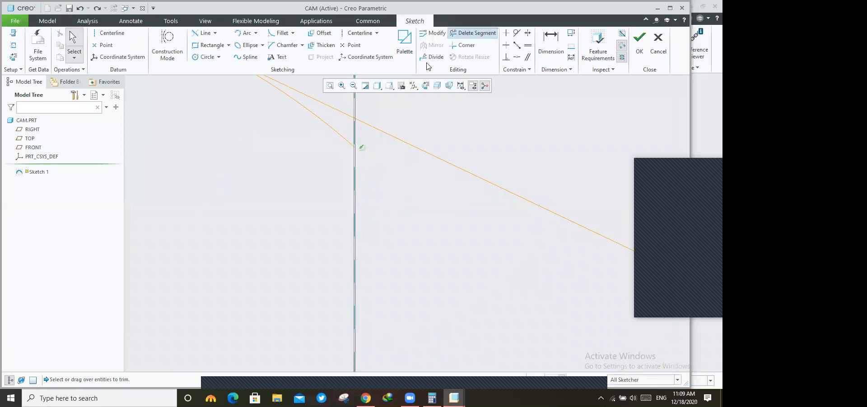
scroll(312, 169, up, 5)
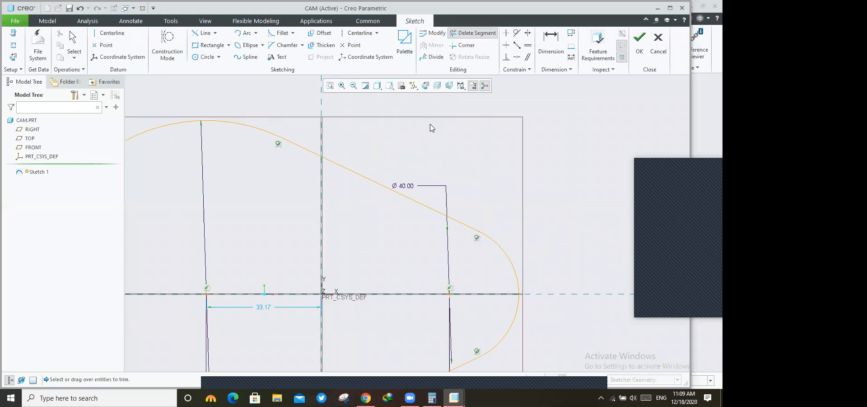
scroll(432, 128, up, 4)
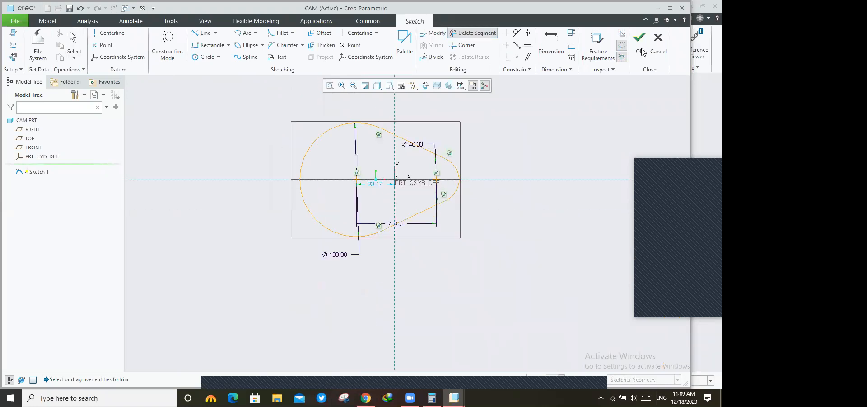
click(640, 43)
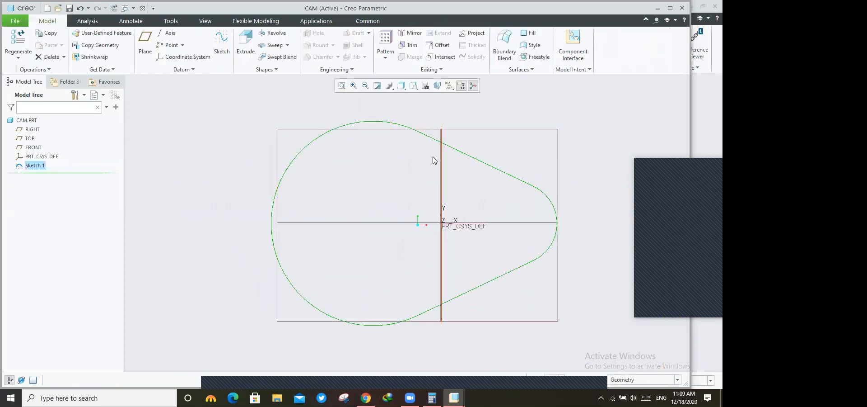
- Extrude the cam profile sketch as a solid with a depth of 15
scroll(431, 156, up, 3)
click(35, 166)
click(246, 43)
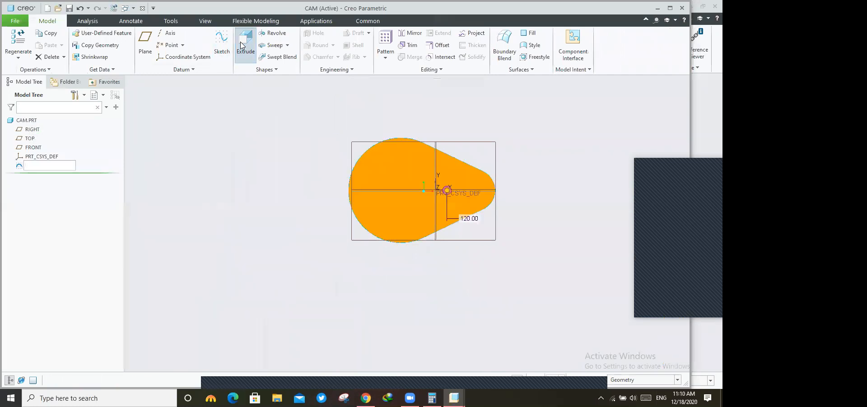
key(ctrl+d)
double_click(397, 250)
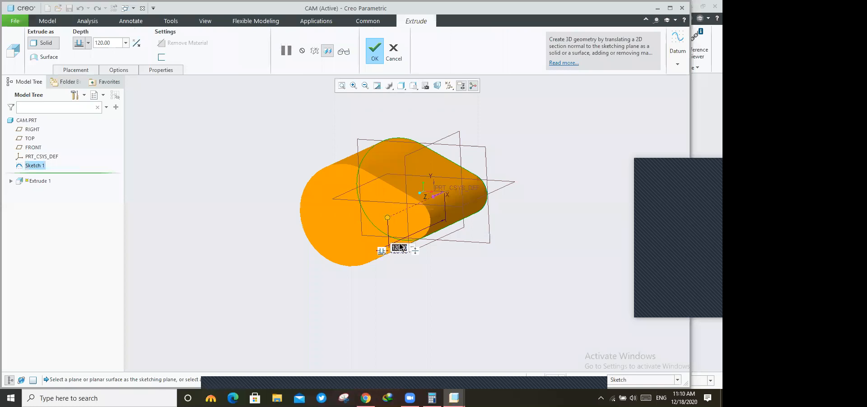
text(15)
key(Return)
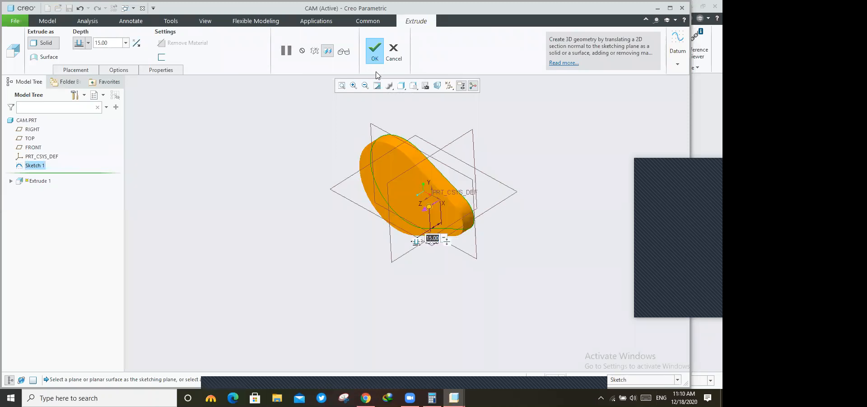
text(2)
middle_click(546, 131)
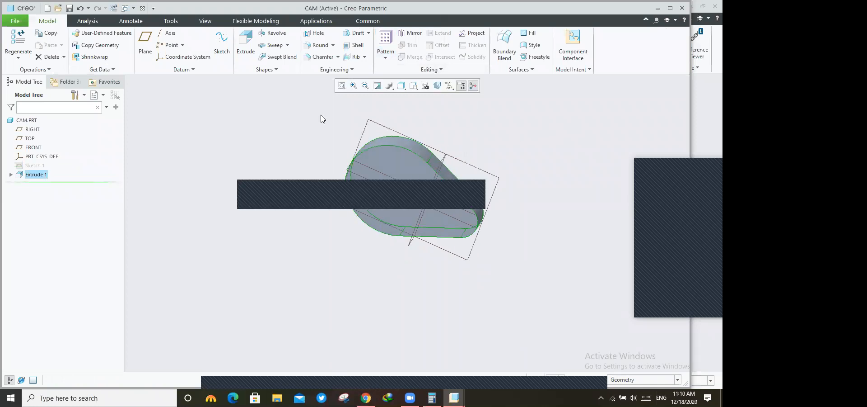
- Reopen the cam profile sketch of the extruded plate for editing
click(395, 161)
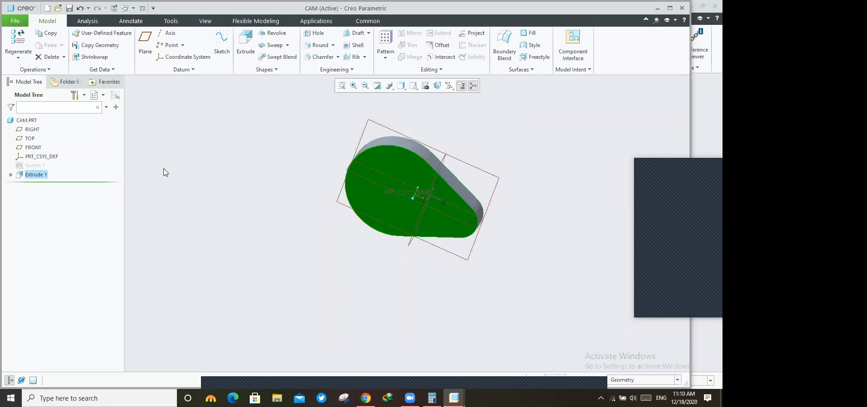
click(29, 165)
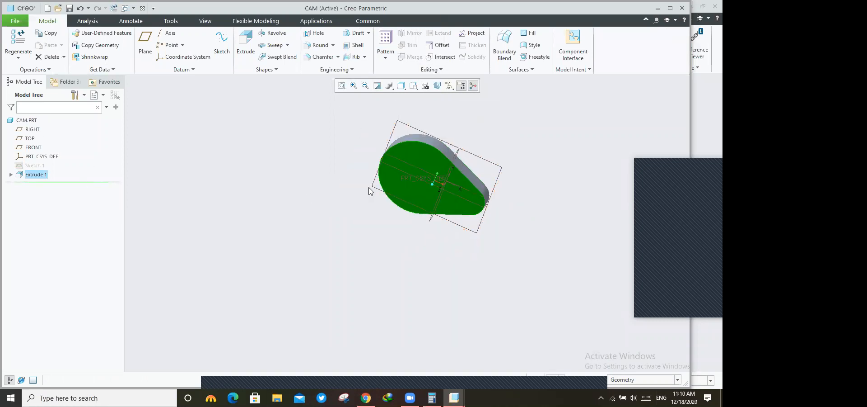
click(406, 158)
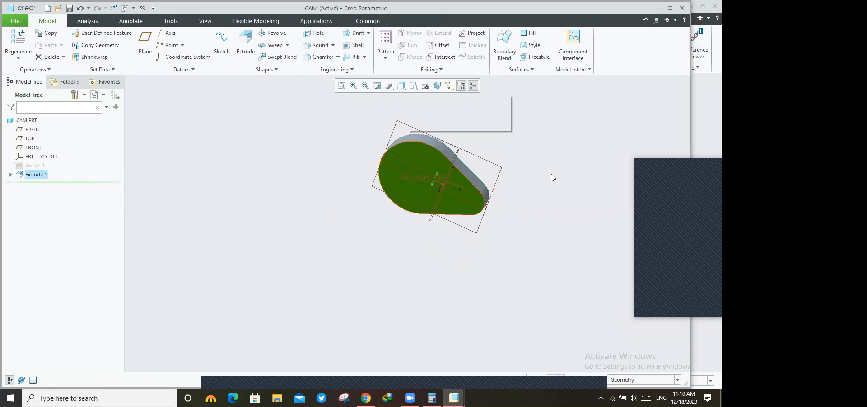
click(40, 165)
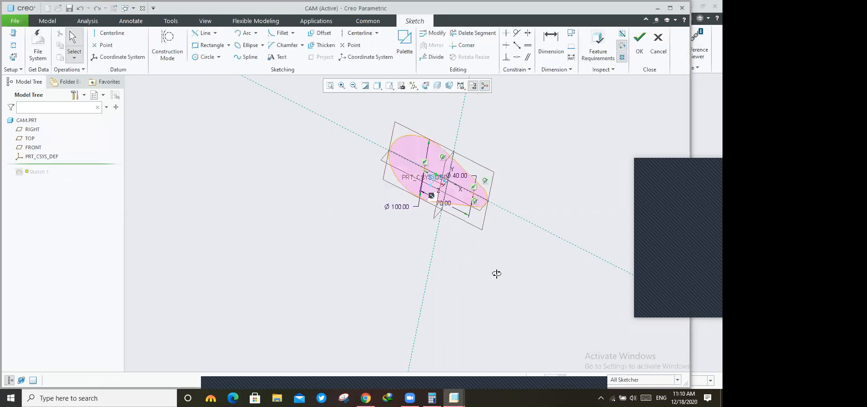
- Orient the view to the sketch plane and draw a circle about 8.2 in diameter at the large arc's centre
middle_drag(499, 268, 476, 255)
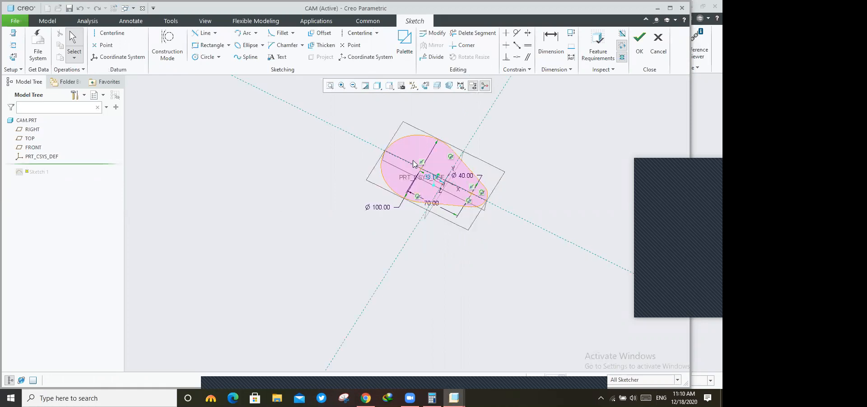
scroll(412, 164, down, 4)
scroll(411, 164, down, 3)
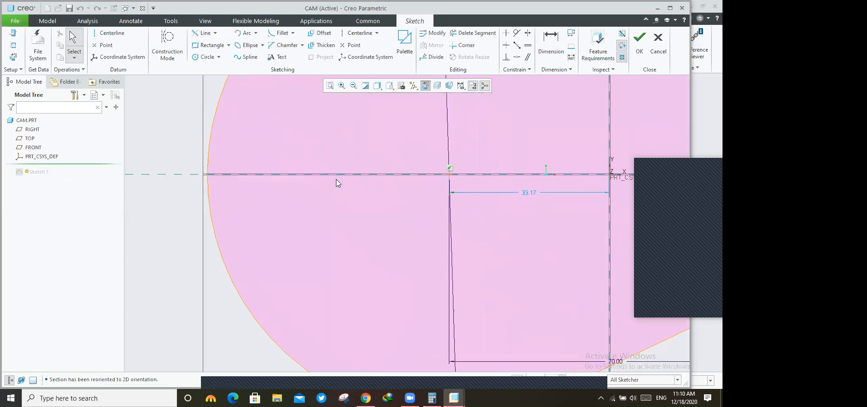
key(c)
click(450, 174)
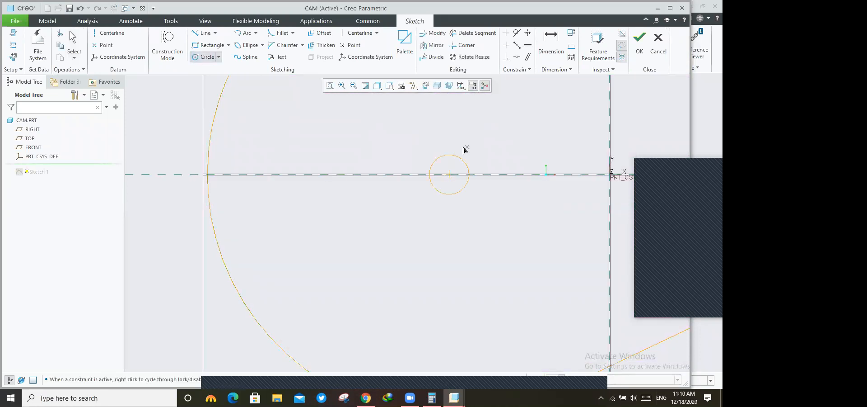
middle_click(465, 150)
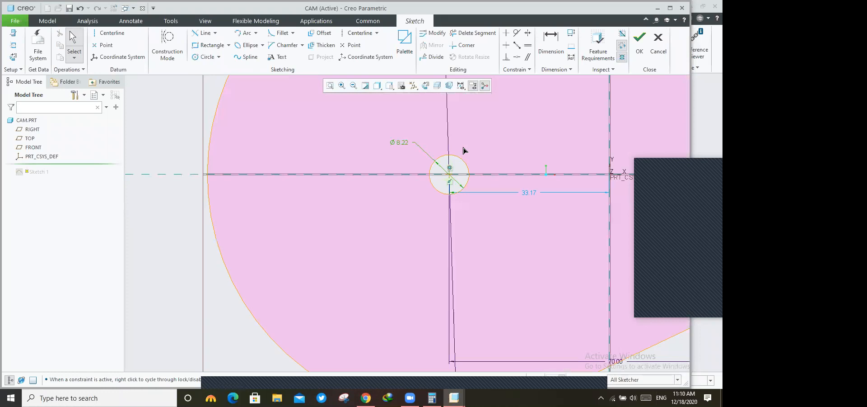
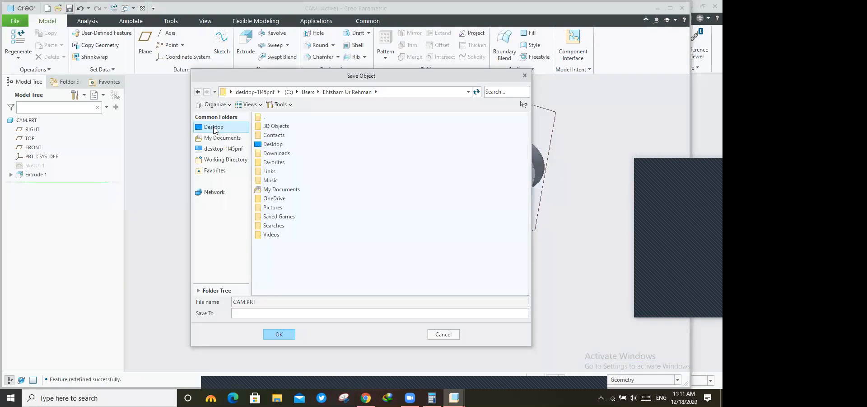
- Save the cam part and create a new solid part named FOLLOWER
key(Return)
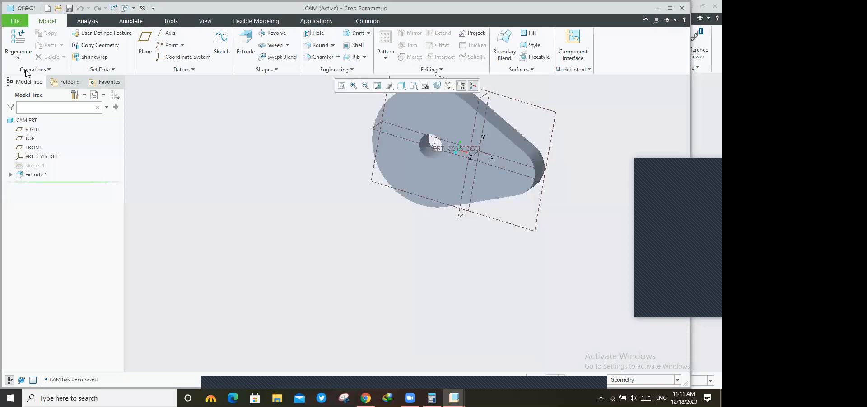
click(16, 21)
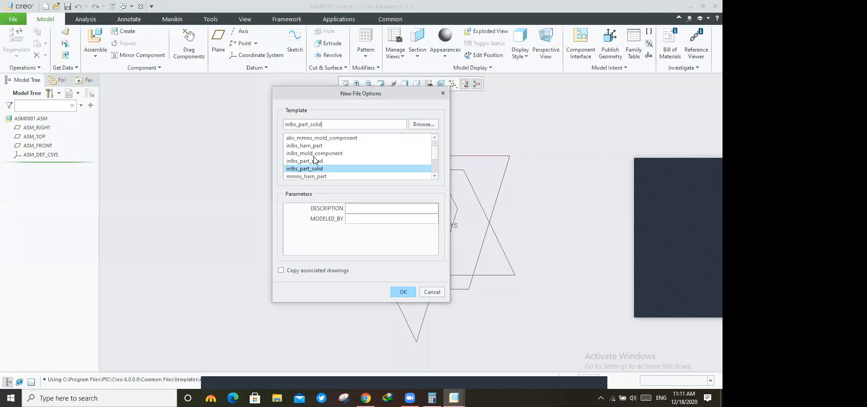
click(305, 137)
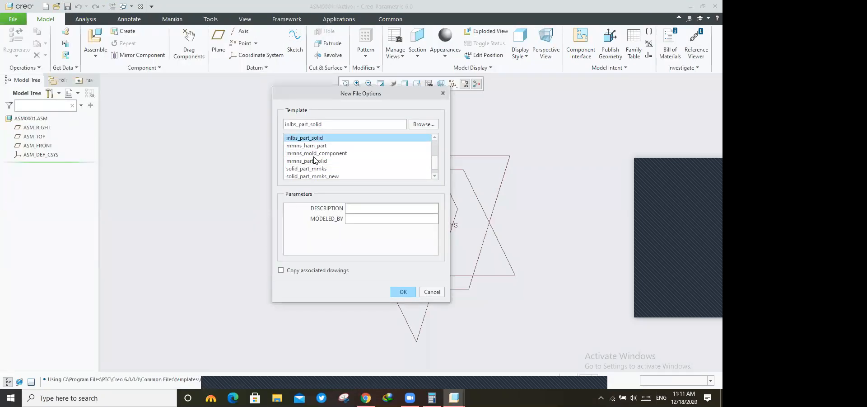
scroll(315, 160, down, 1)
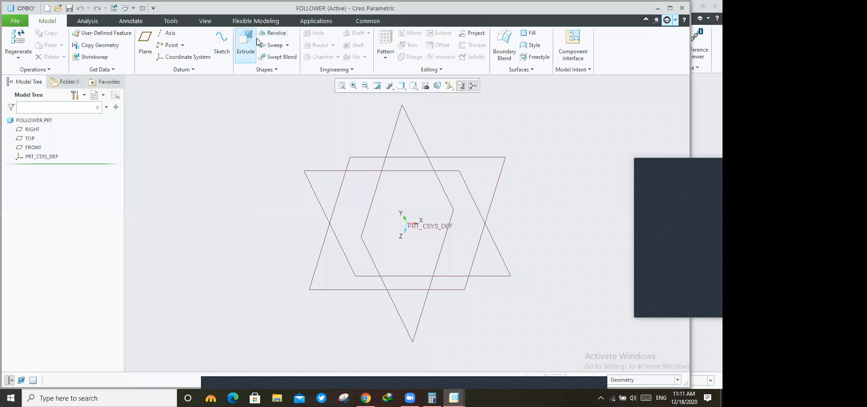
- Sketch a circle centred on the origin on the RIGHT plane, set its diameter to 20, and finish the sketch
click(221, 48)
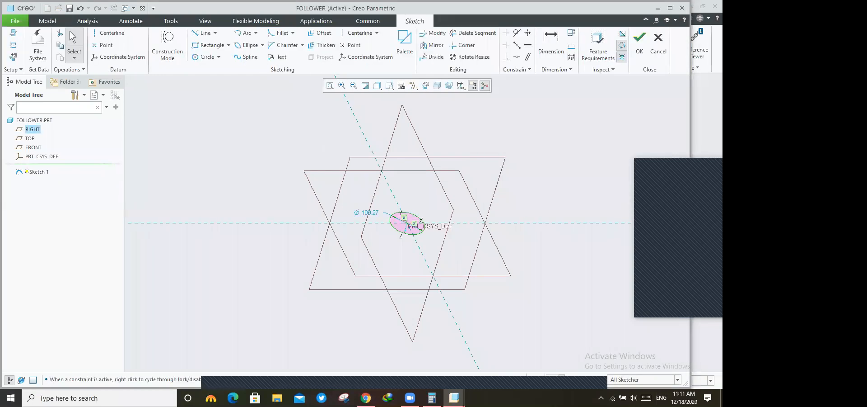
text(20)
key(Return)
click(330, 85)
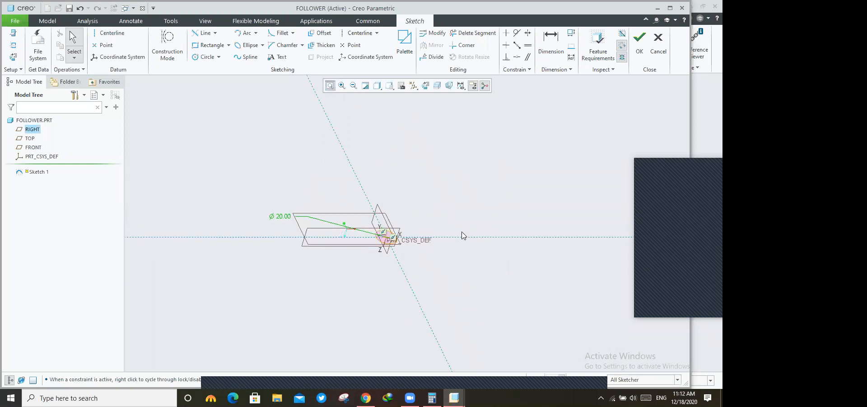
drag(262, 191, 298, 185)
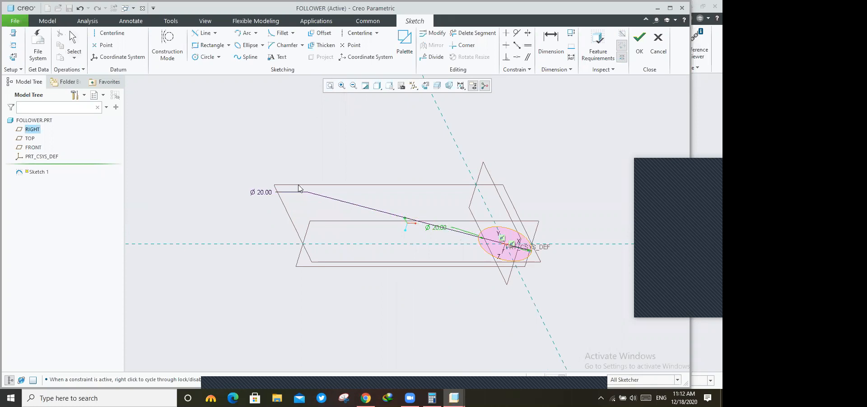
scroll(330, 221, down, 3)
scroll(332, 222, up, 5)
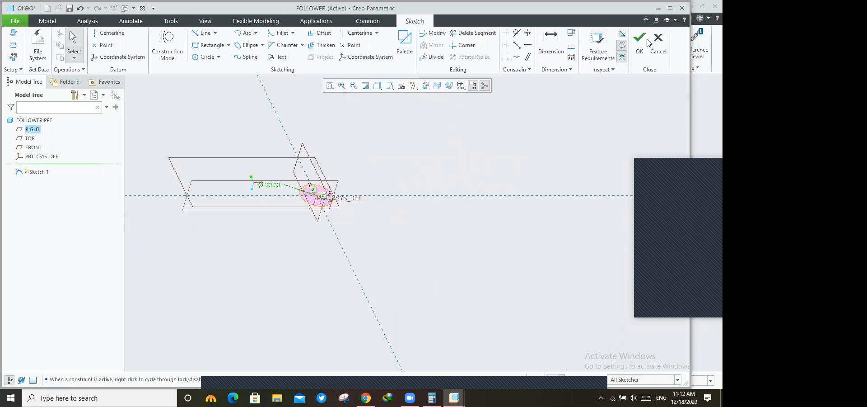
scroll(330, 119, down, 3)
scroll(319, 141, up, 2)
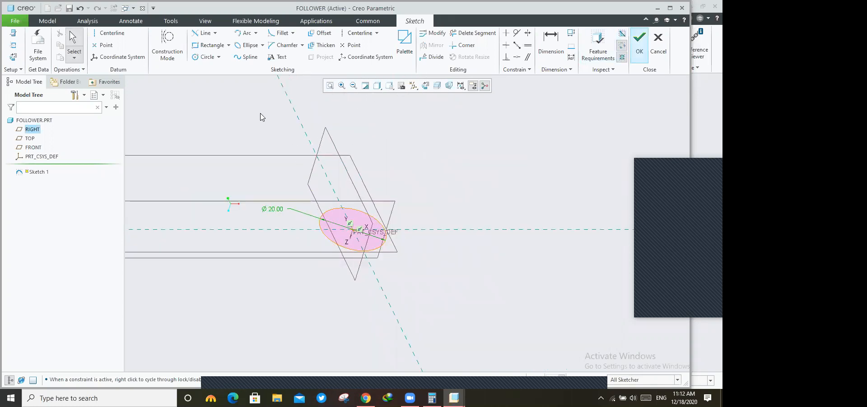
- Extrude the follower's circle sketch into a solid rod about 148.8 long
click(249, 41)
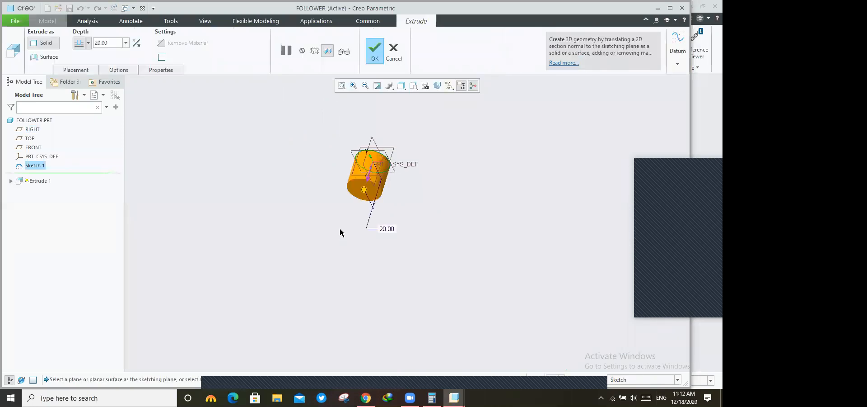
drag(364, 189, 314, 352)
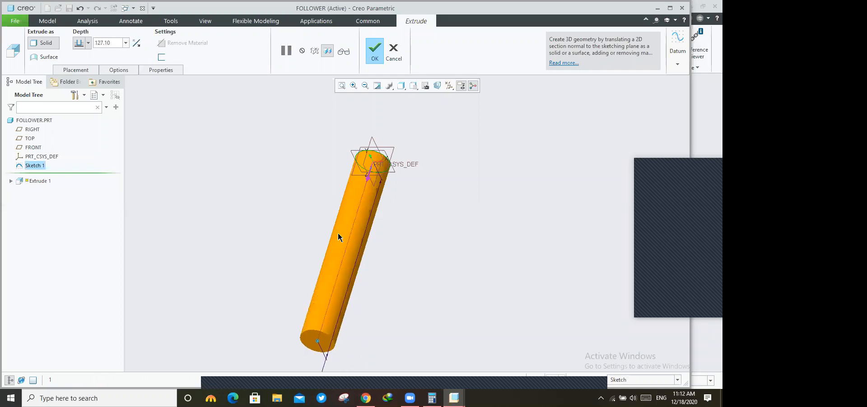
scroll(338, 233, up, 5)
mouse_move(334, 229)
mouse_down()
mouse_move(329, 245)
mouse_move(332, 238)
mouse_up()
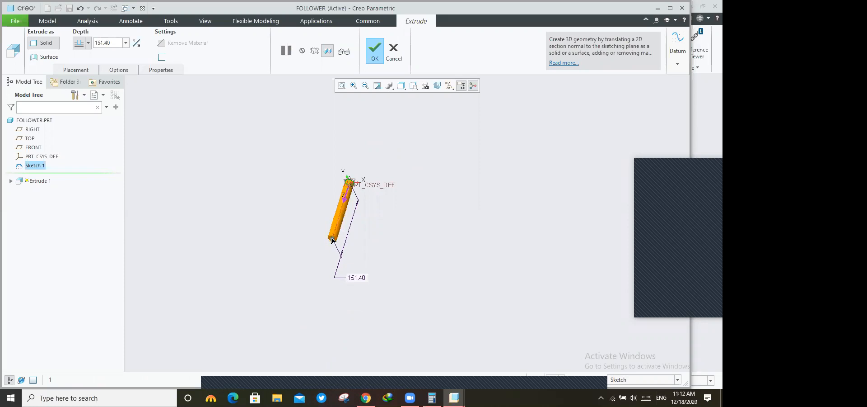
click(375, 47)
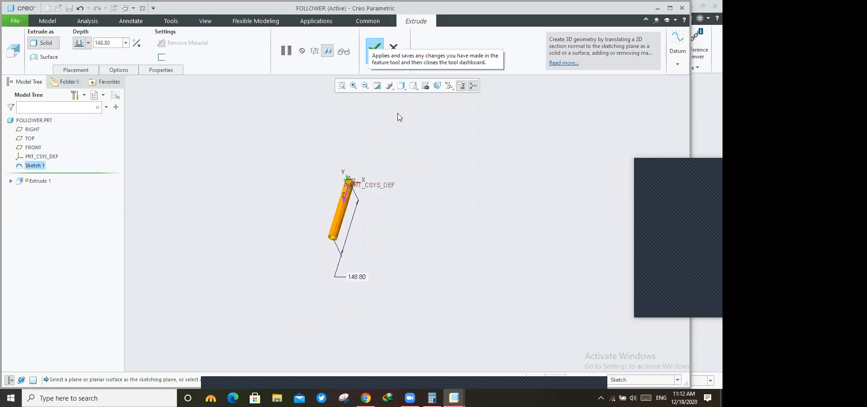
- Start a sketch on the TOP plane of the follower and orient the view to the sketch plane
click(342, 86)
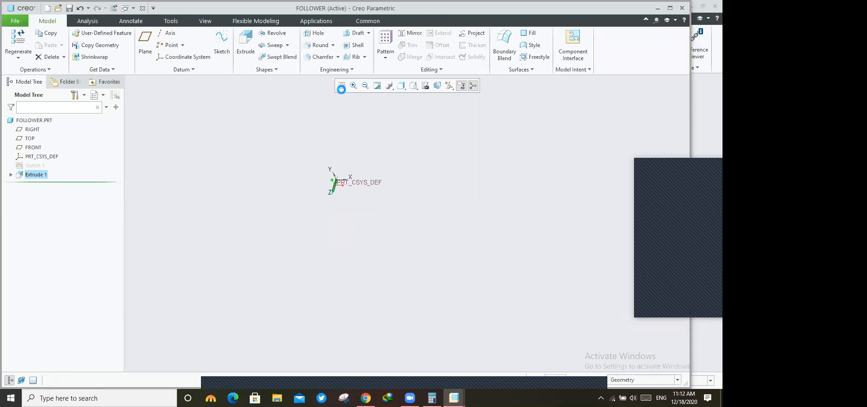
middle_drag(434, 201, 440, 127)
click(419, 99)
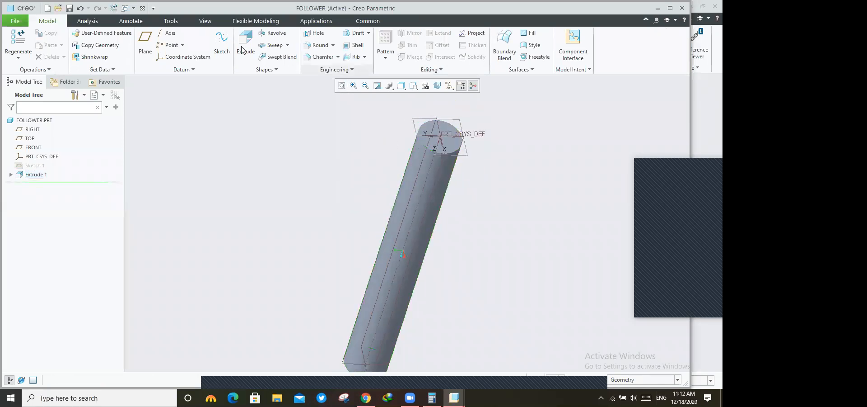
click(442, 131)
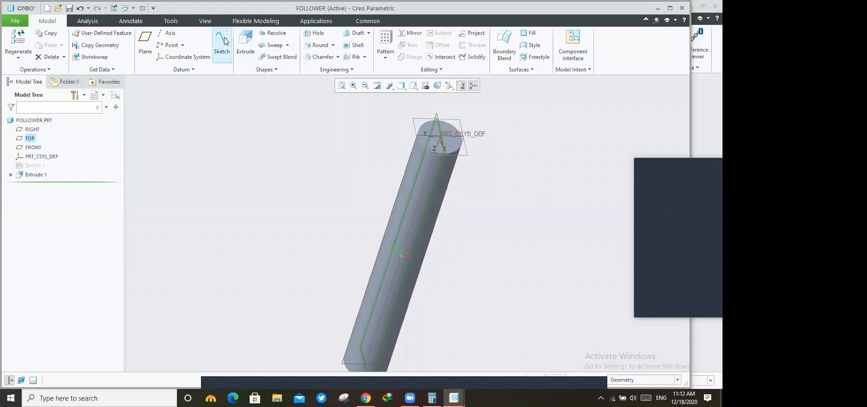
click(222, 43)
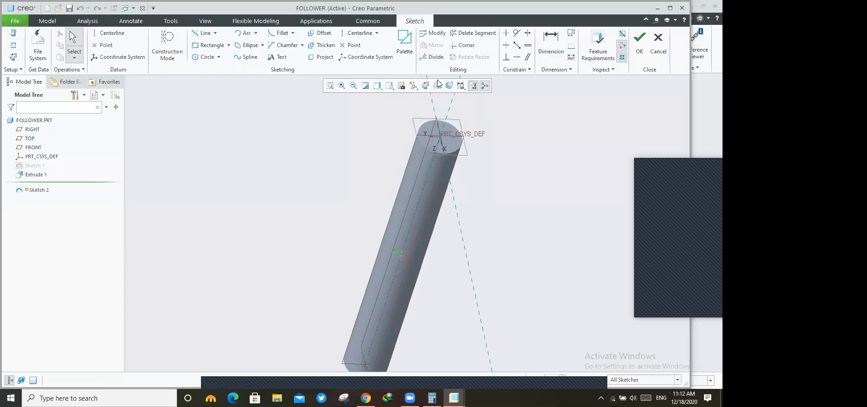
click(437, 84)
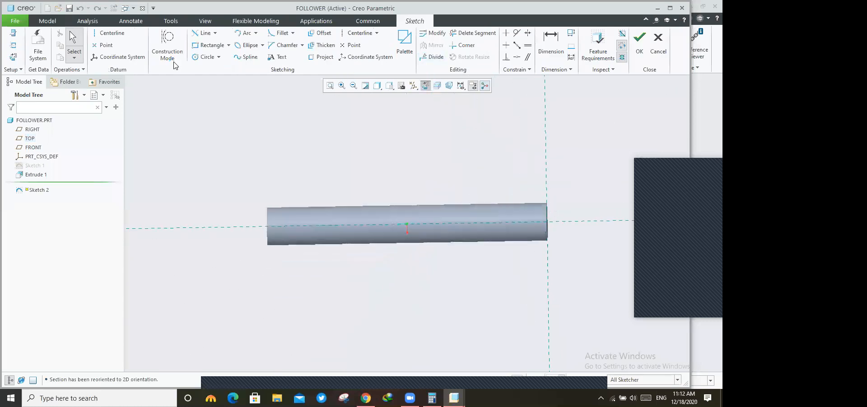
- Draw a circle about 49.7 in diameter beyond the rod's end, centred on the horizontal reference and passing through the rod's corner
click(206, 57)
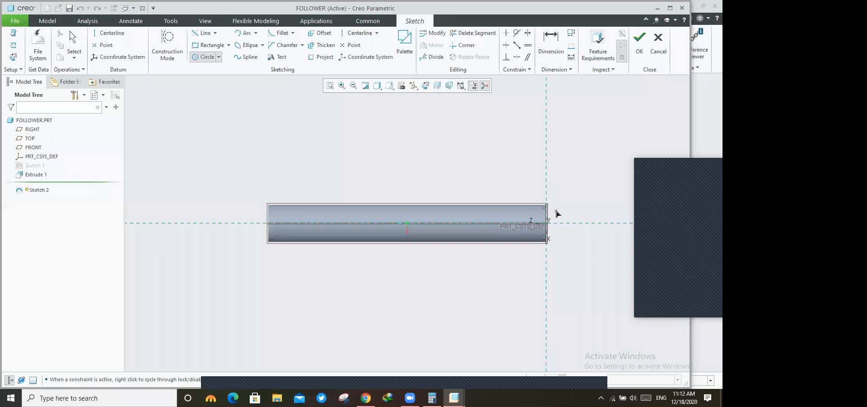
click(589, 223)
scroll(551, 206, up, 4)
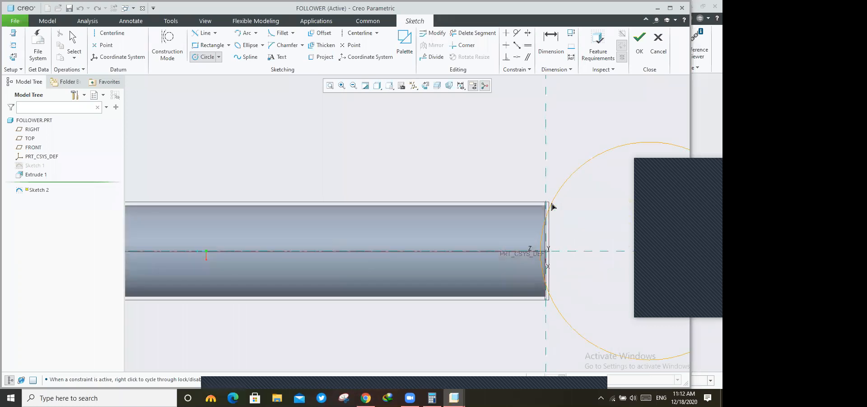
click(546, 208)
middle_click(477, 152)
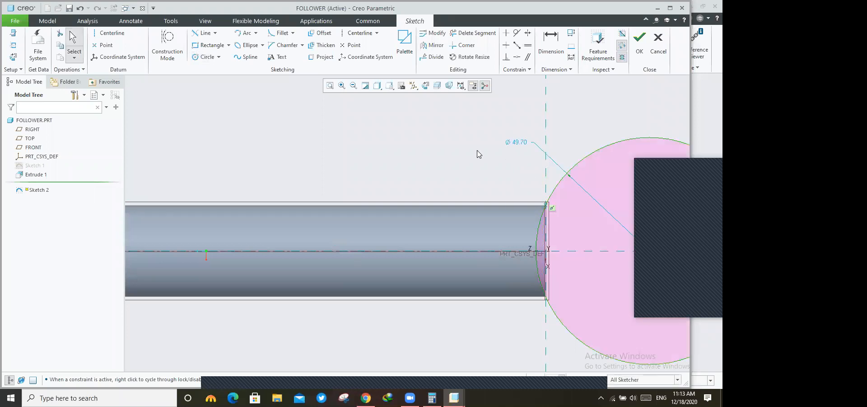
- Set the diameter of the circle at the rod's end to 40
scroll(477, 151, down, 1)
double_click(506, 145)
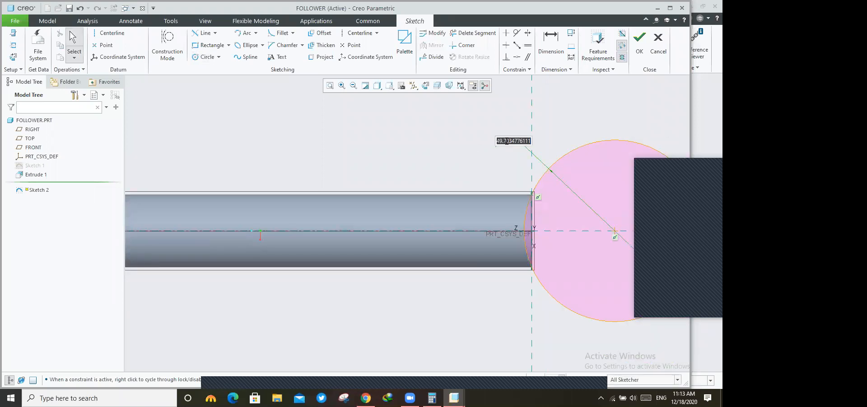
text(40)
key(Return)
- Trim away the arc of the 40-diameter circle that lies inside the rod
scroll(420, 138, down, 5)
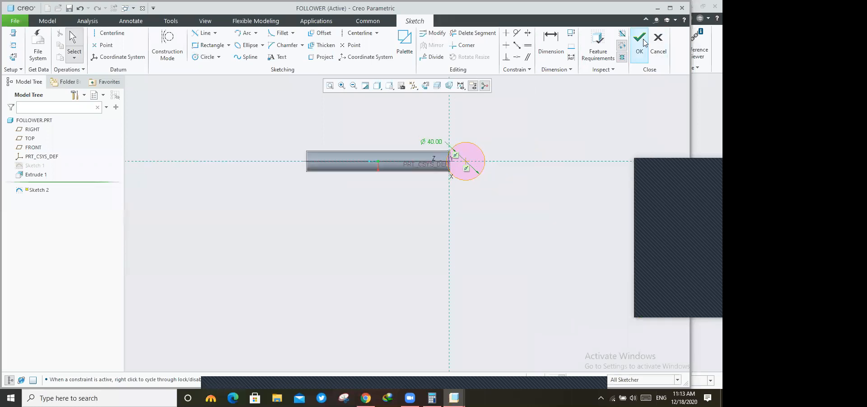
click(473, 33)
scroll(464, 163, up, 3)
scroll(442, 183, up, 3)
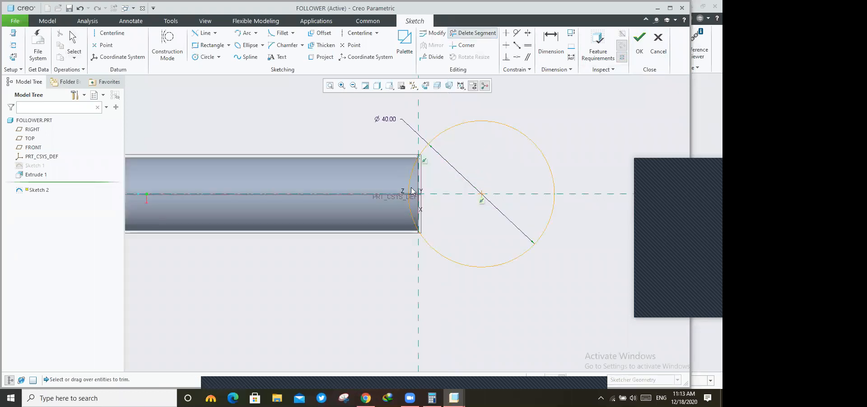
click(411, 196)
- Close the trimmed 40-diameter circle with a line across the rod's end and finish the sketch
click(202, 34)
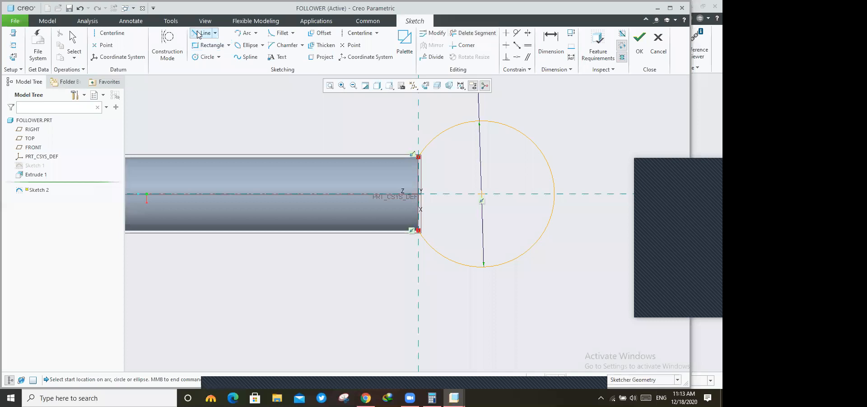
click(215, 34)
click(212, 53)
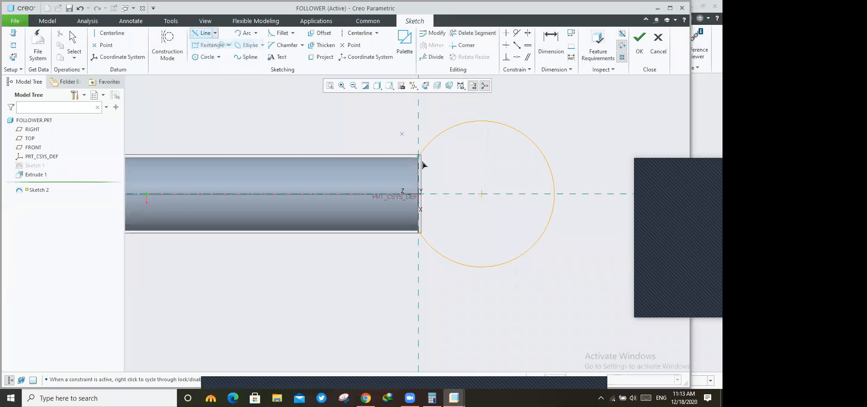
click(419, 232)
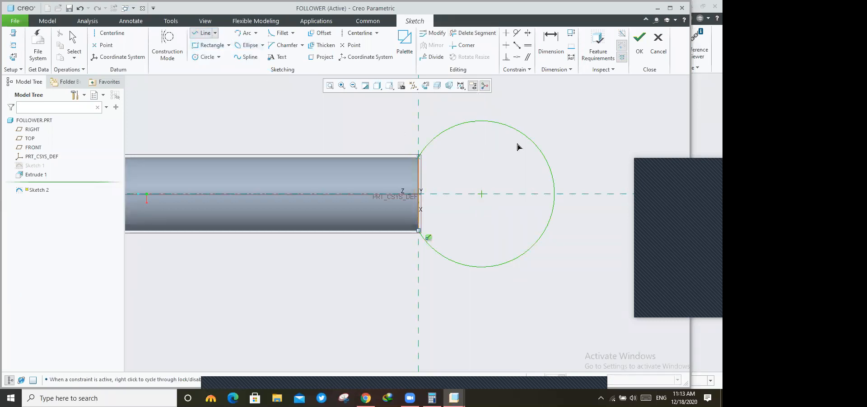
click(634, 48)
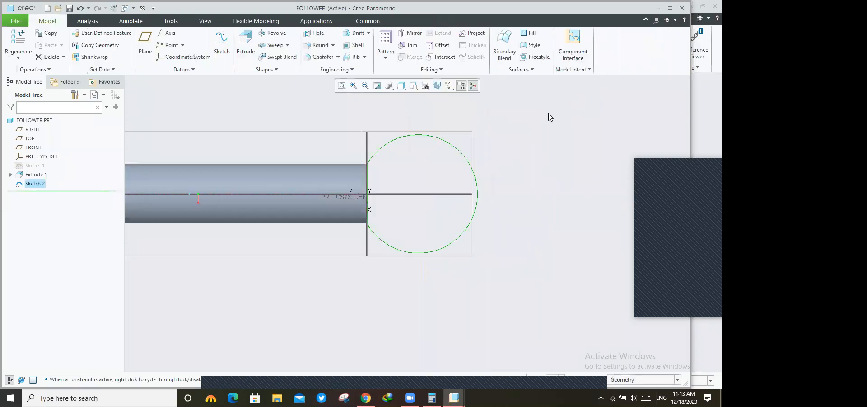
- Start a solid extrusion of the closed circular profile at the rod's end, with its depth symmetric about the sketch plane
click(244, 37)
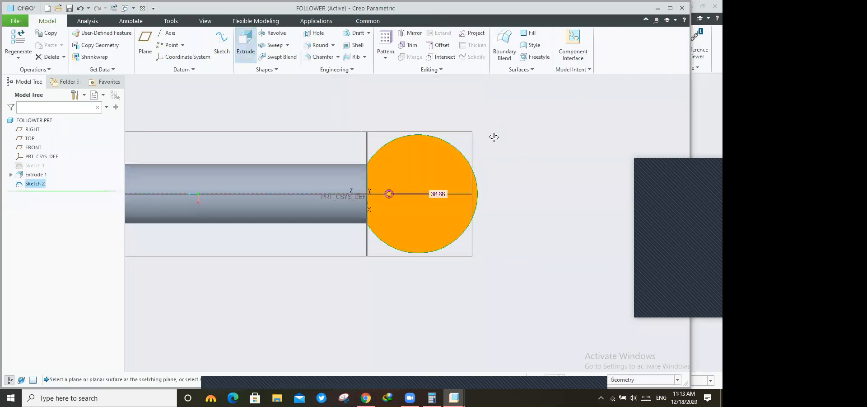
middle_drag(517, 147, 510, 169)
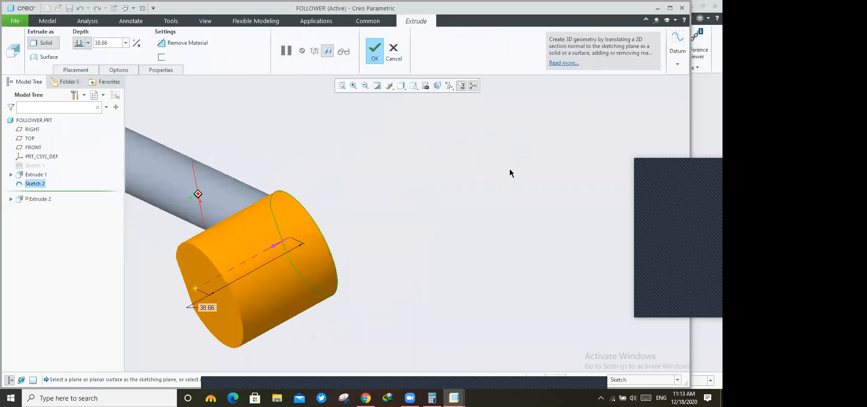
click(88, 43)
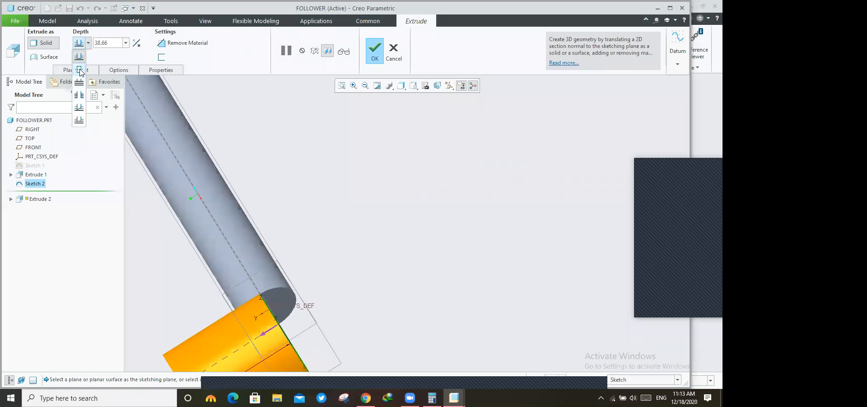
click(79, 69)
middle_drag(395, 202, 381, 253)
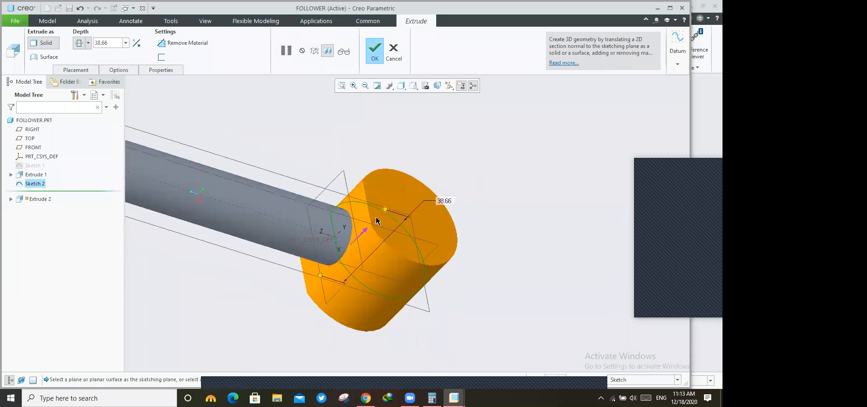
- Change the extrusion's side 1 depth to To Selected, ending at one half of the rod's cylindrical surface
click(117, 69)
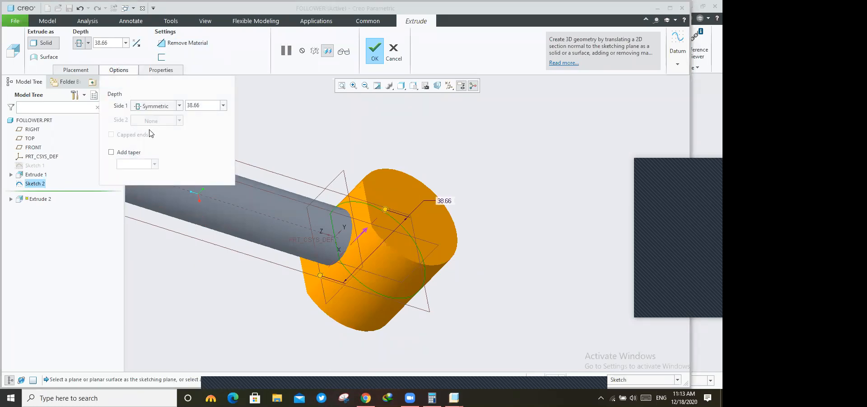
click(157, 70)
click(90, 70)
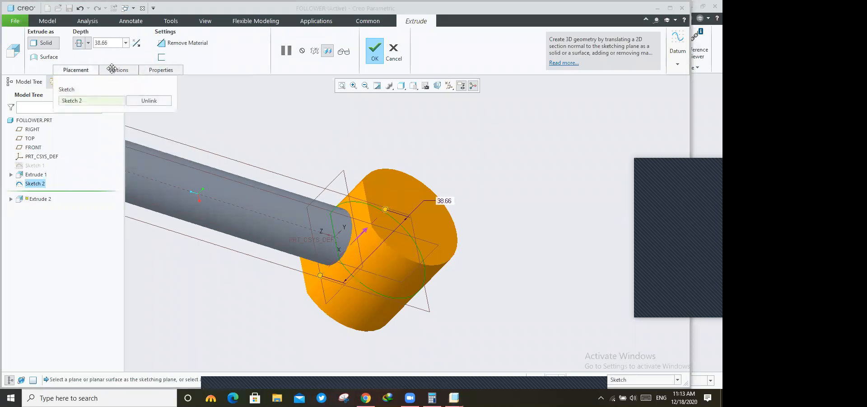
click(112, 69)
click(179, 106)
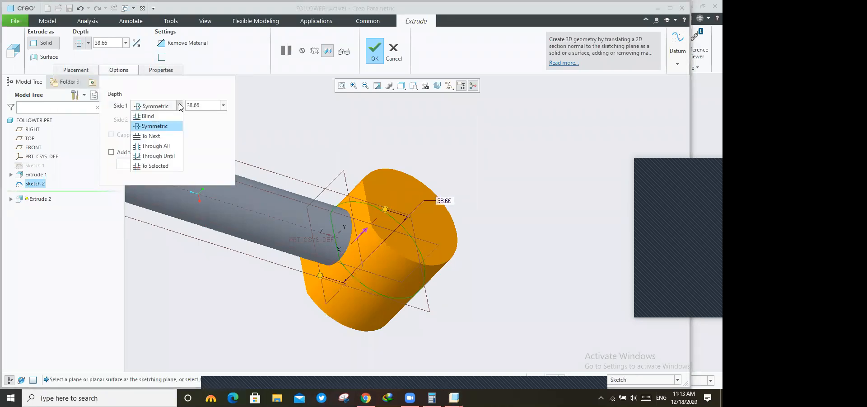
click(155, 166)
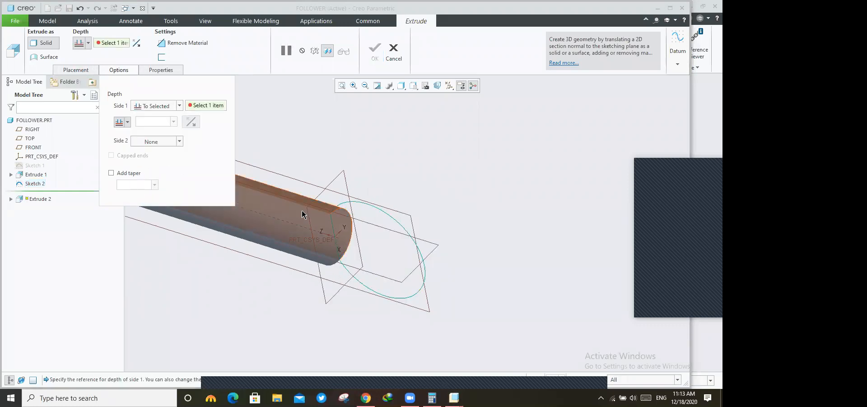
click(302, 214)
middle_drag(509, 180, 519, 153)
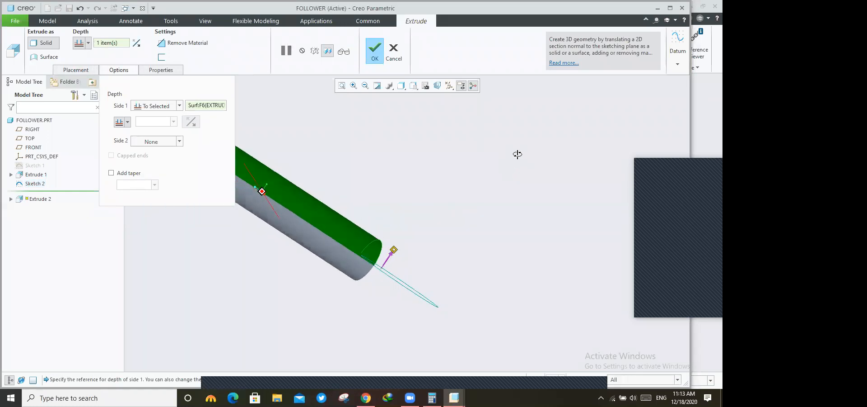
- Try to extend side 2 of the extrusion to the opposite half of the rod's cylindrical surface and accept the feature
click(180, 141)
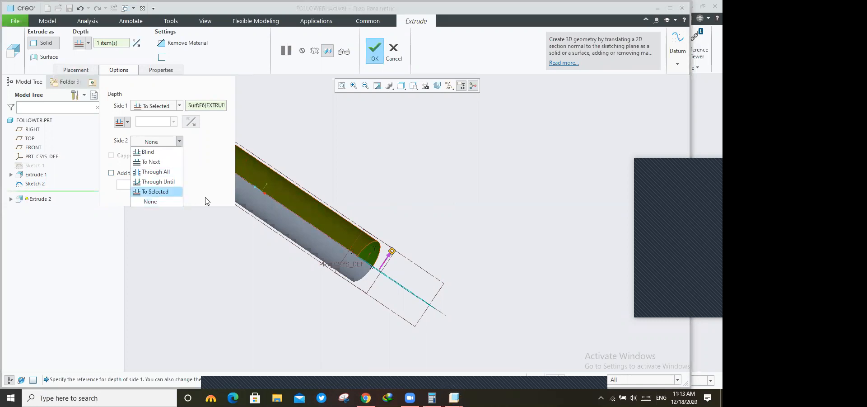
click(154, 193)
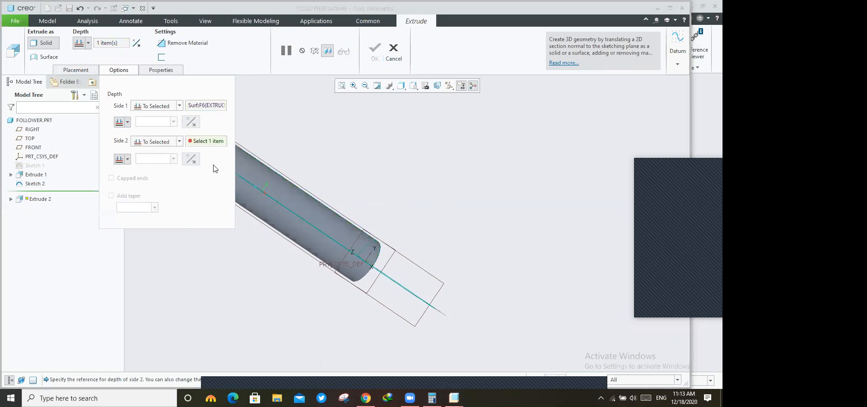
click(345, 269)
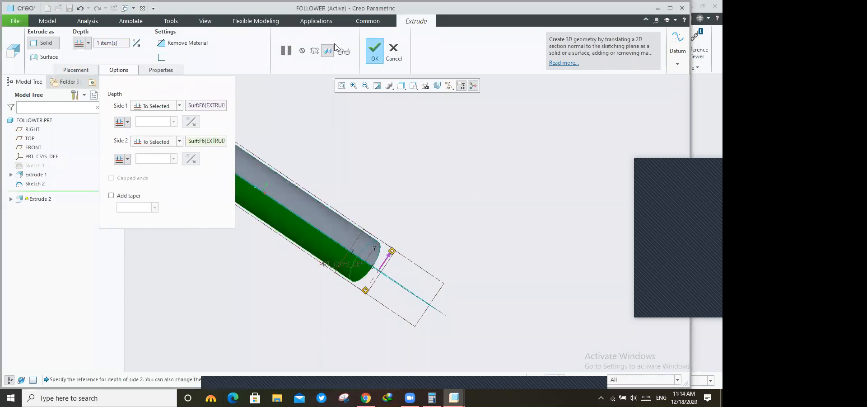
click(382, 52)
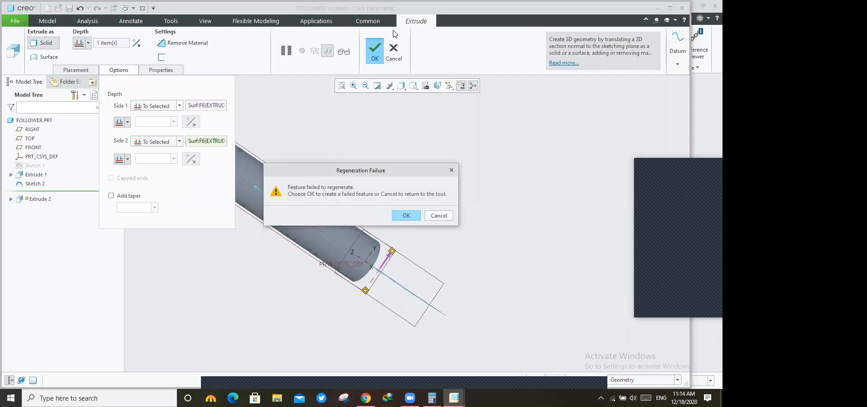
click(409, 216)
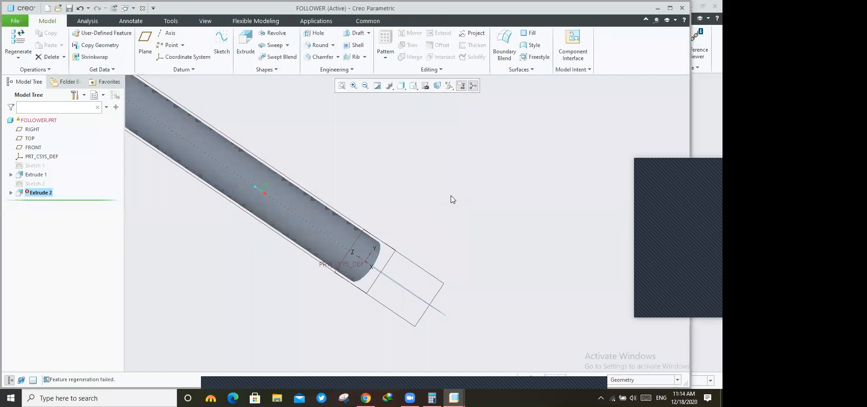
- Reopen the extrusion at the rod's end for editing and examine the reference surfaces of both depth sides
click(36, 157)
click(246, 45)
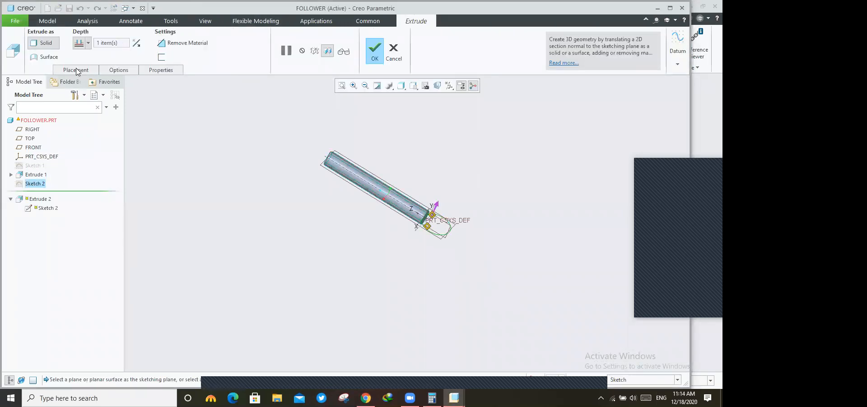
click(119, 71)
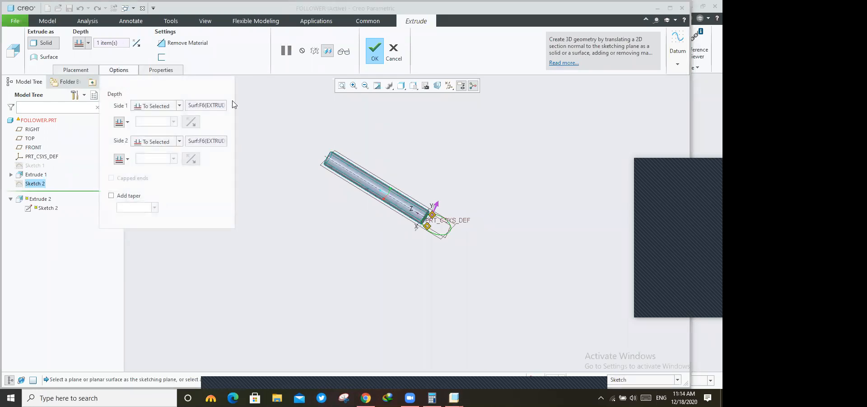
middle_drag(470, 198, 380, 171)
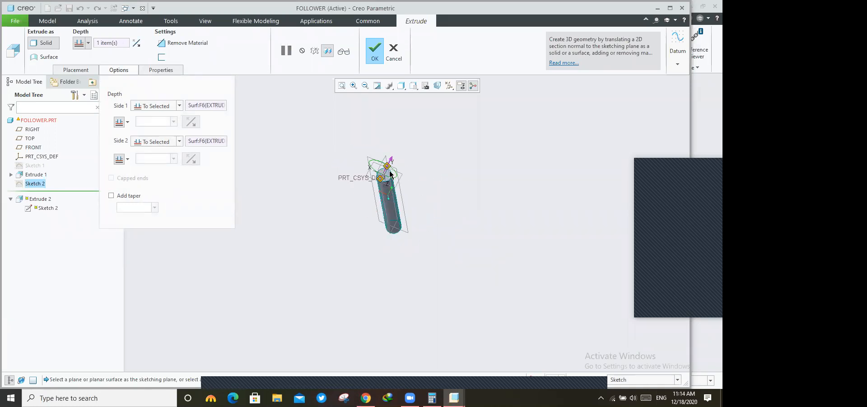
scroll(380, 170, down, 5)
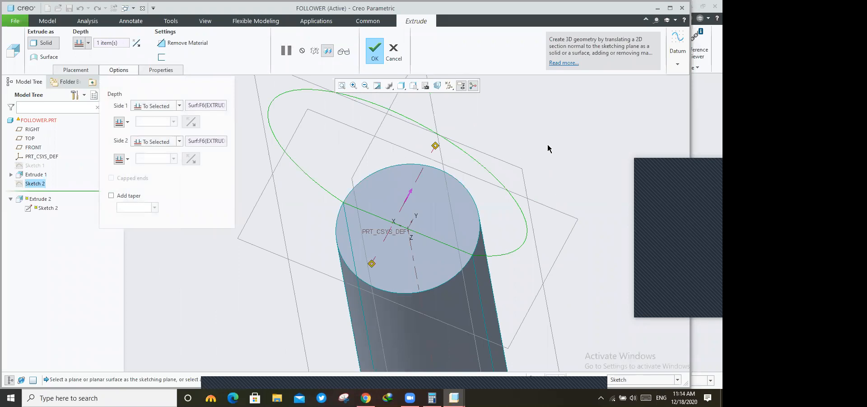
middle_drag(548, 149, 521, 159)
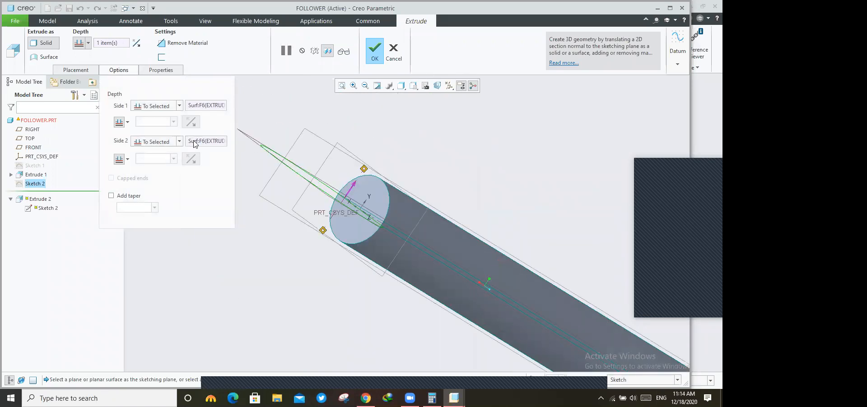
click(199, 107)
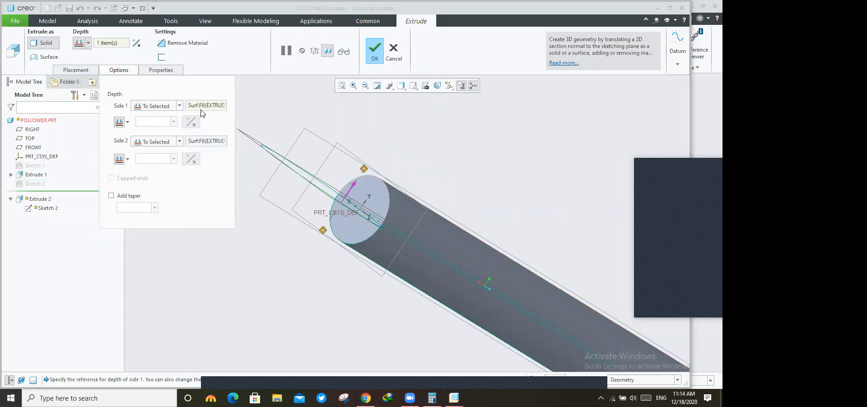
click(207, 141)
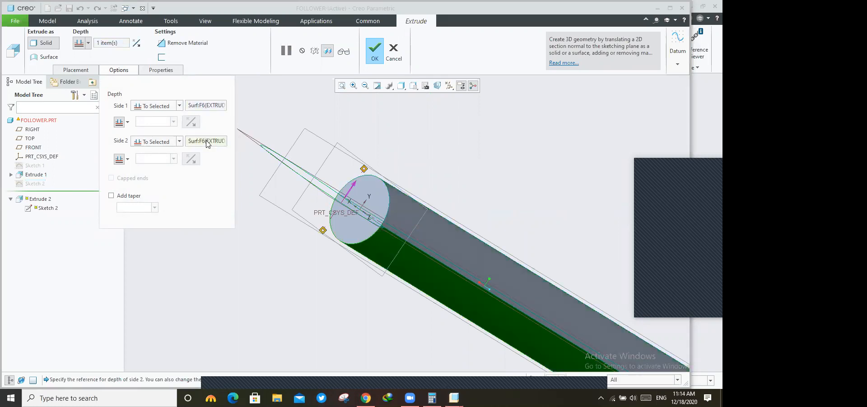
- Switch the side 1 depth of the extrusion back to Symmetric
click(122, 121)
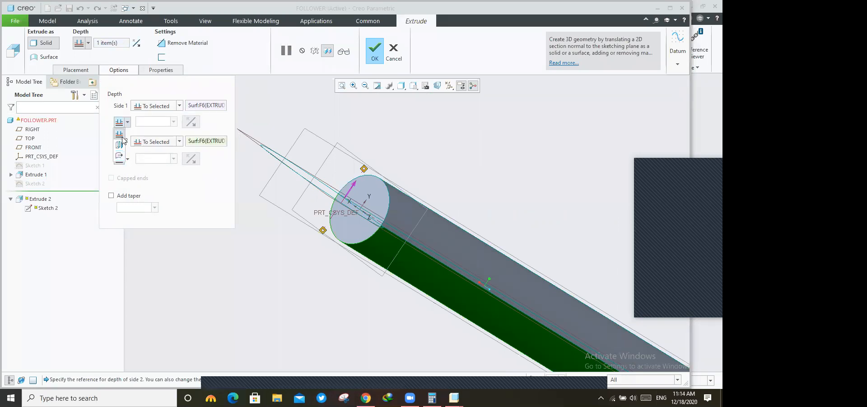
click(179, 105)
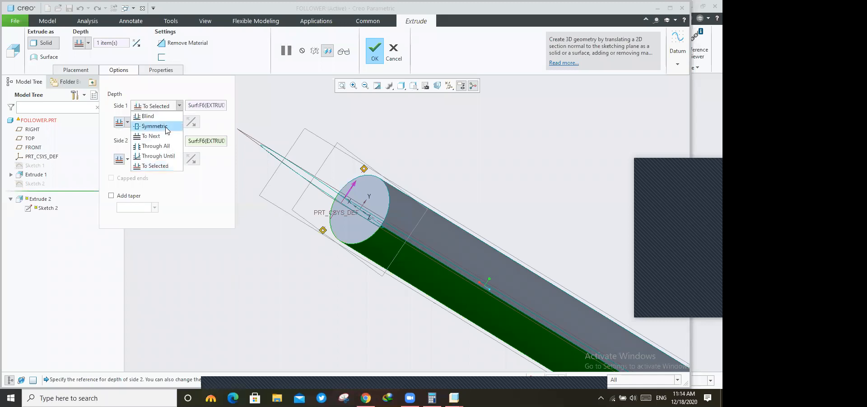
key(Return)
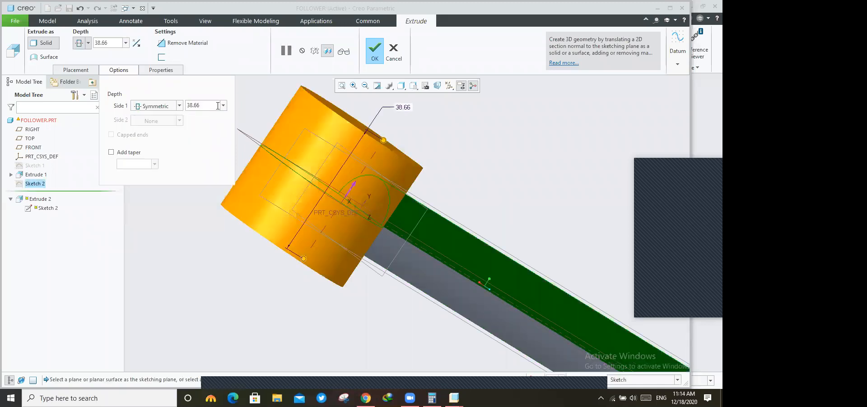
click(224, 105)
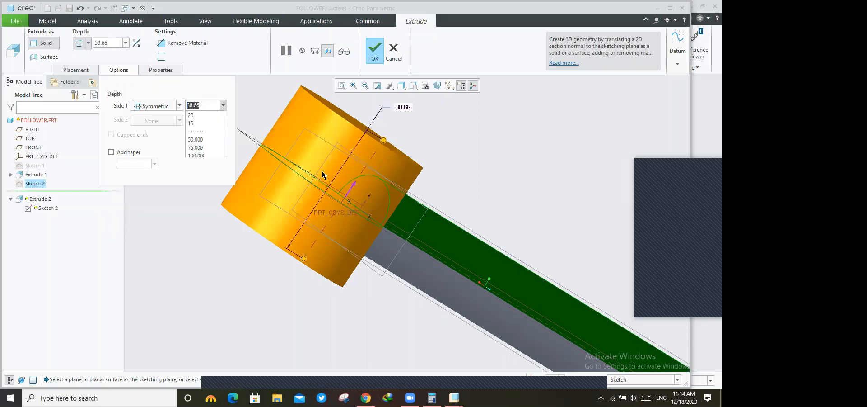
click(322, 170)
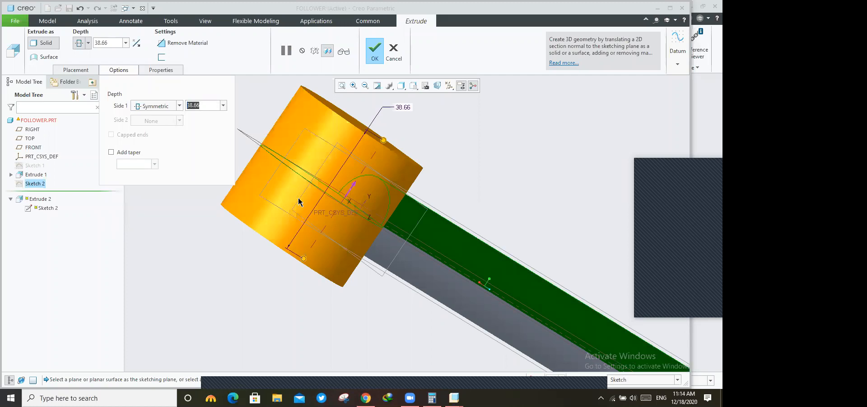
- Try to end side 1 of the extrusion at a newly picked surface of the rod using the To Selected depth option
click(180, 106)
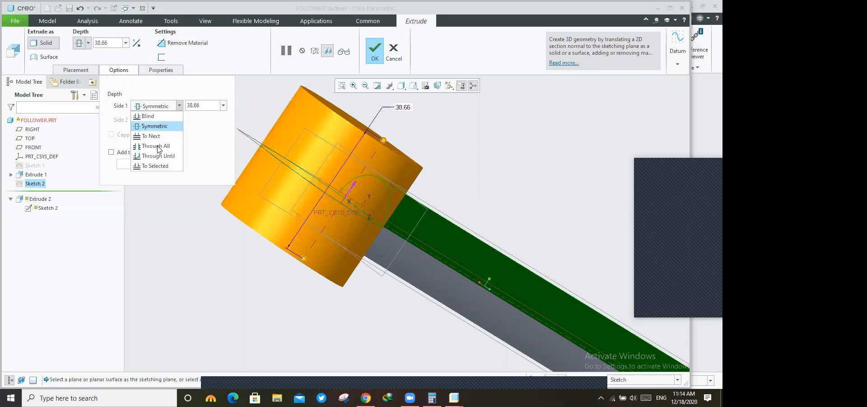
click(156, 166)
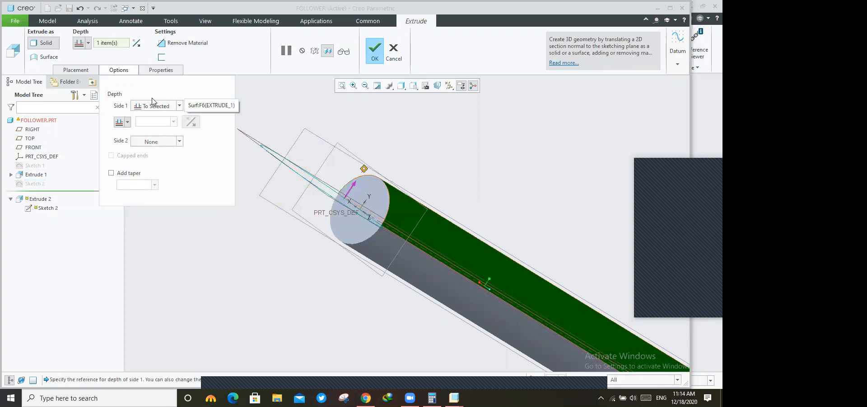
key(Delete)
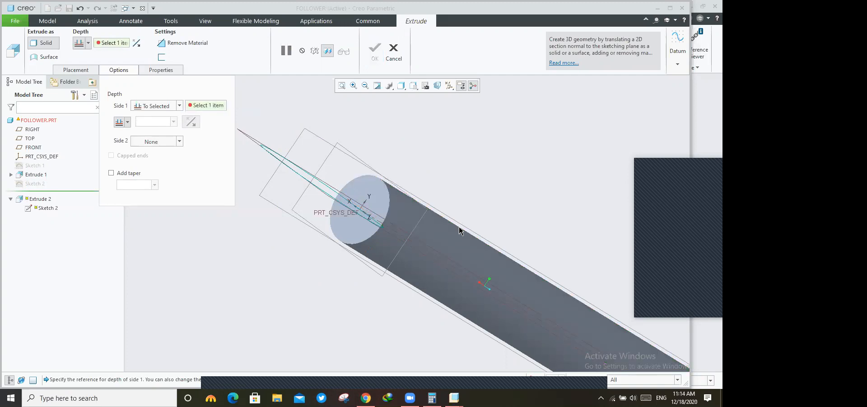
click(342, 177)
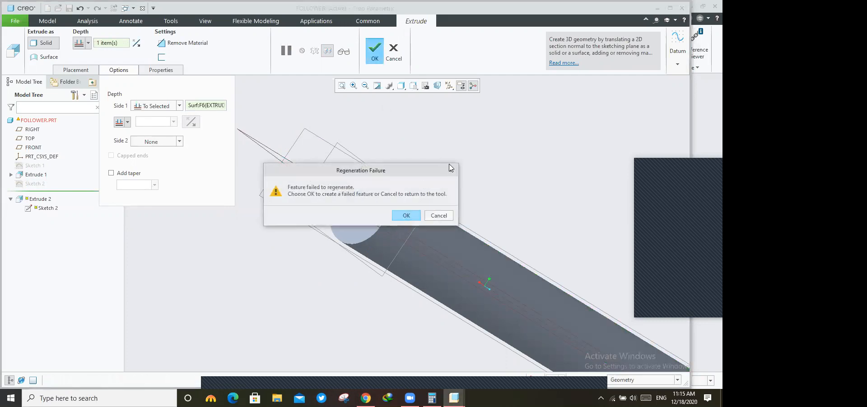
click(406, 215)
drag(680, 86, 428, 56)
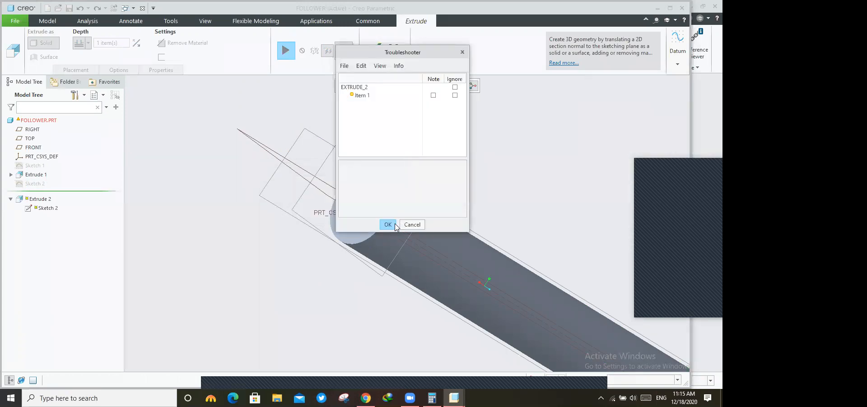
click(388, 224)
middle_drag(387, 230, 317, 265)
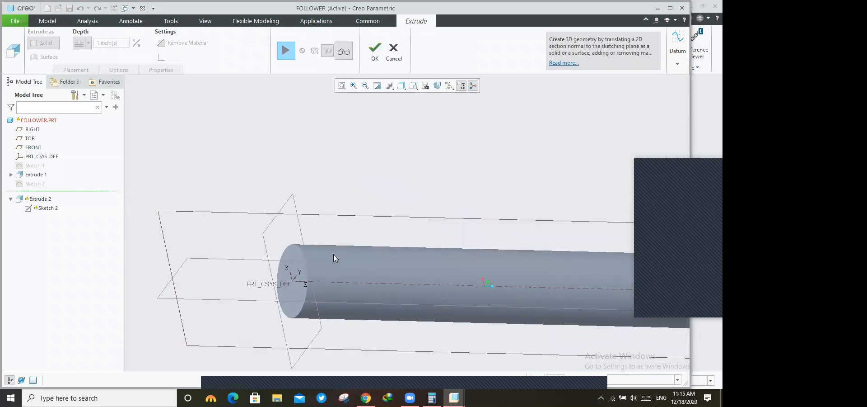
- Resume the extrusion, make its depth symmetric with a value of 20 mm, and accept the feature
click(285, 49)
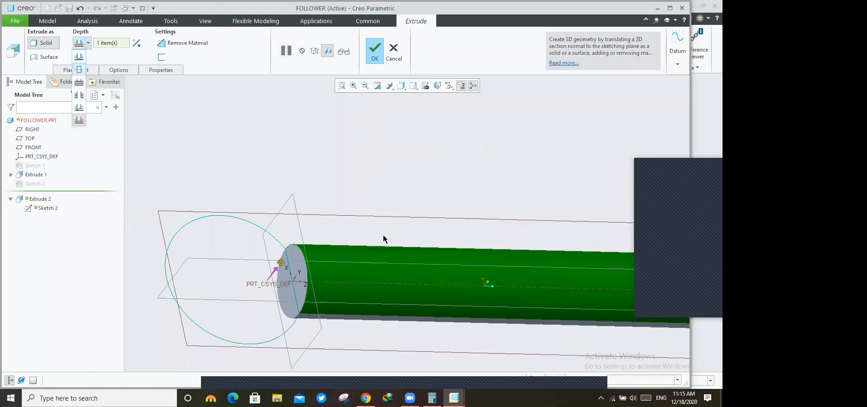
middle_drag(259, 142, 271, 161)
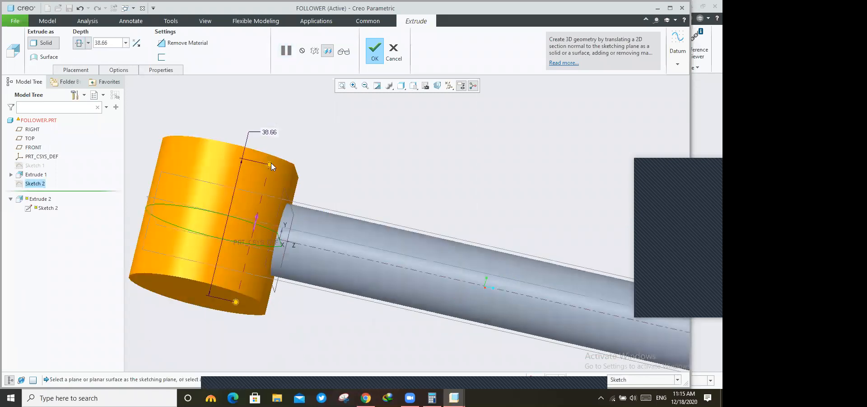
drag(270, 165, 261, 174)
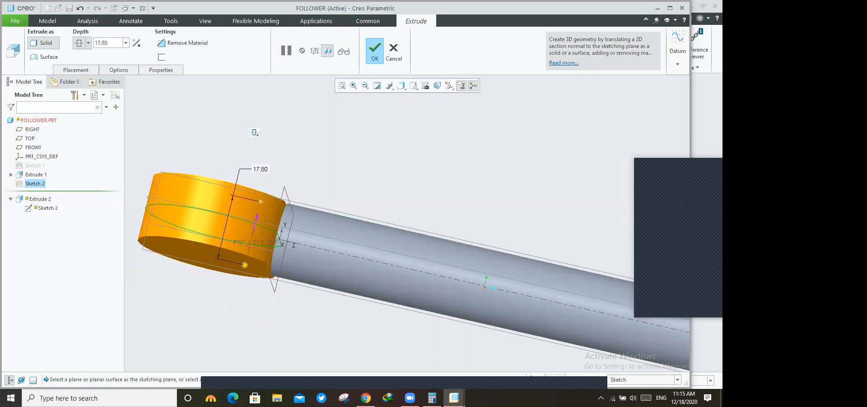
double_click(261, 169)
text(20)
key(Return)
middle_drag(351, 148, 309, 124)
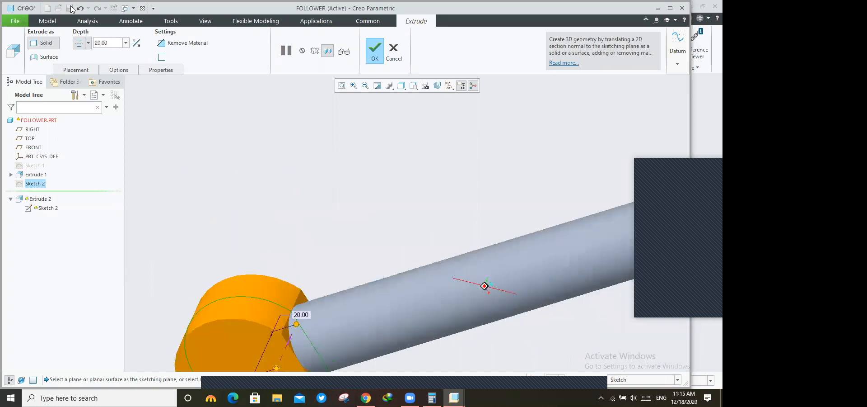
scroll(309, 126, up, 5)
click(375, 51)
- Save the FOLLOWER part in the New folder and close it
key(ctrl+s)
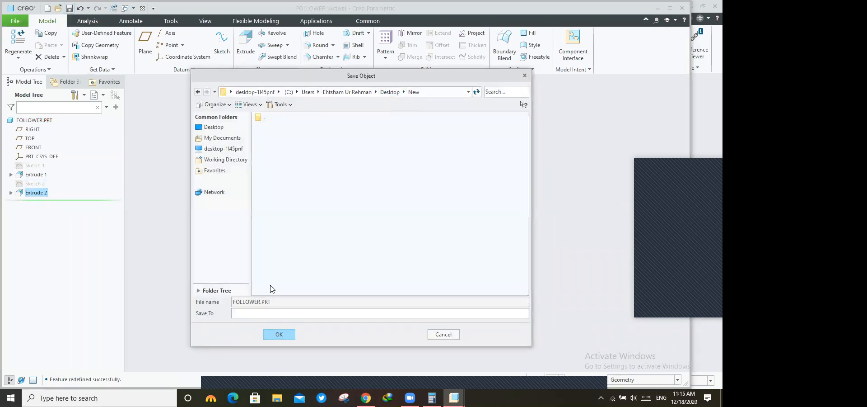
key(Return)
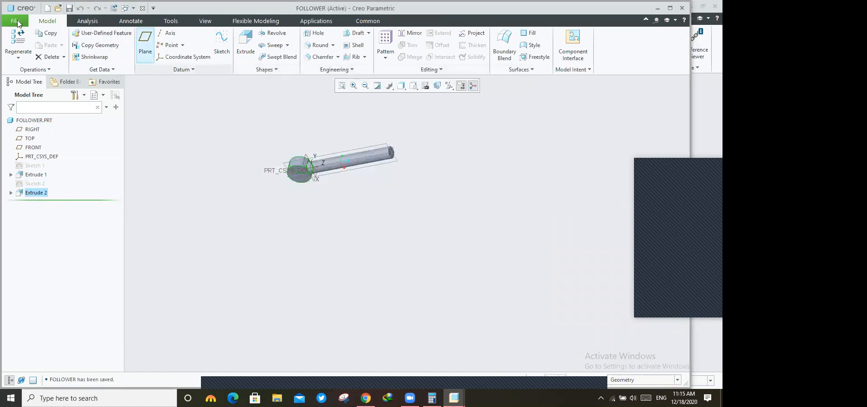
click(15, 21)
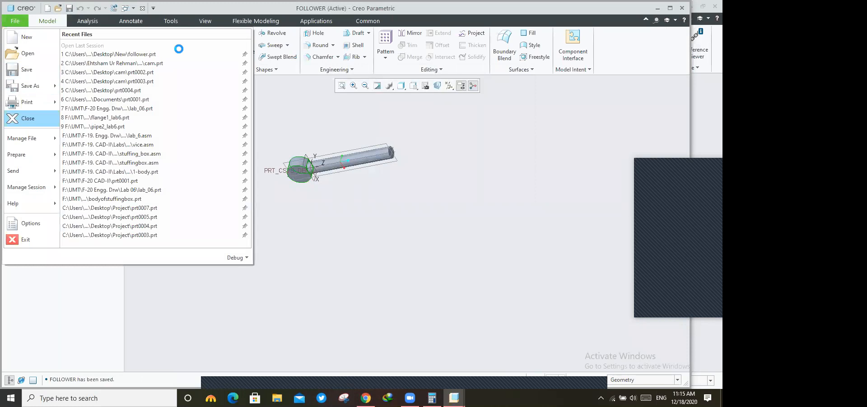
- Create a new solid part named Sleeve using the mmns_part_solid template instead of the default one
click(15, 18)
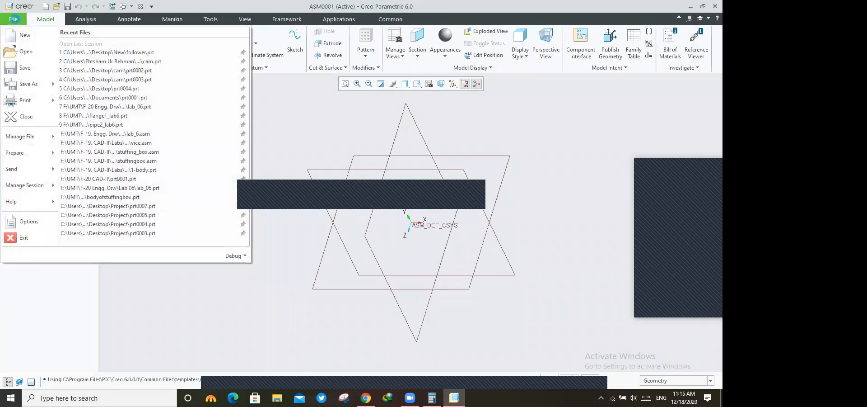
click(23, 35)
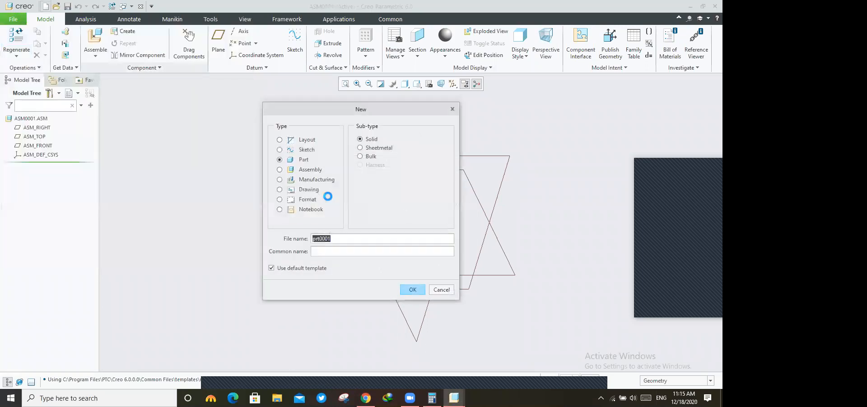
click(271, 268)
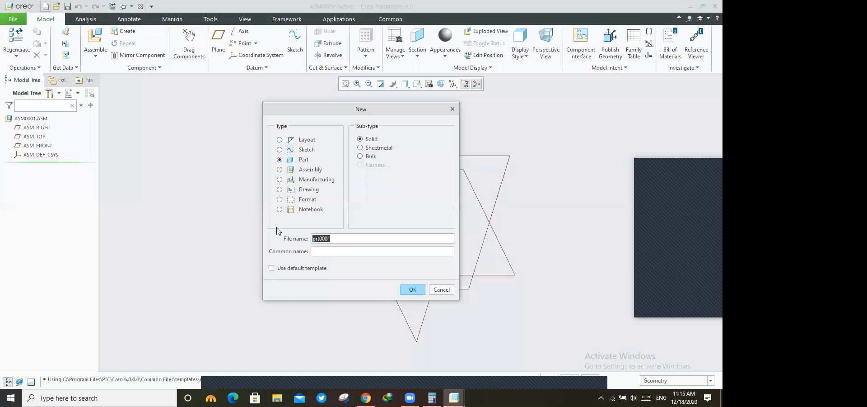
text(Sleeve)
key(Return)
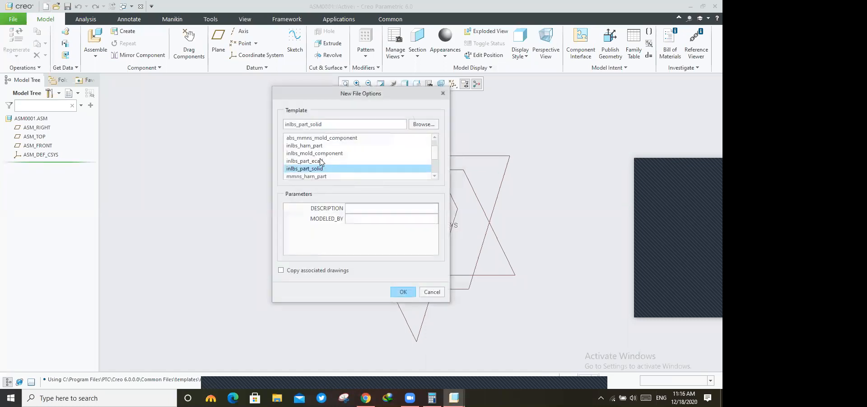
scroll(321, 160, down, 2)
scroll(325, 164, down, 1)
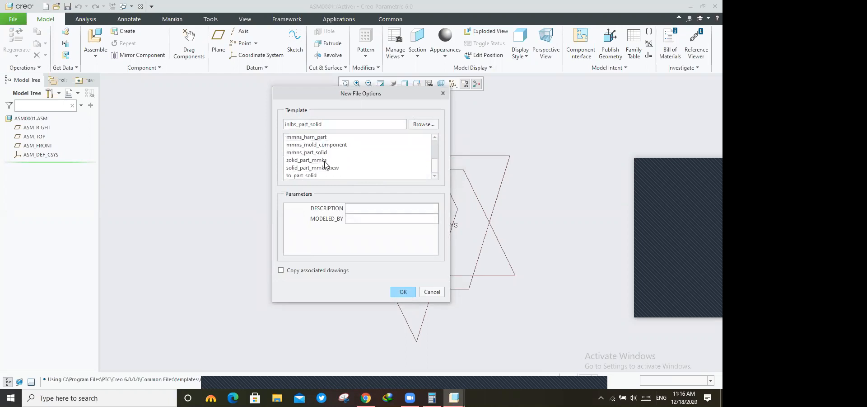
scroll(323, 158, up, 2)
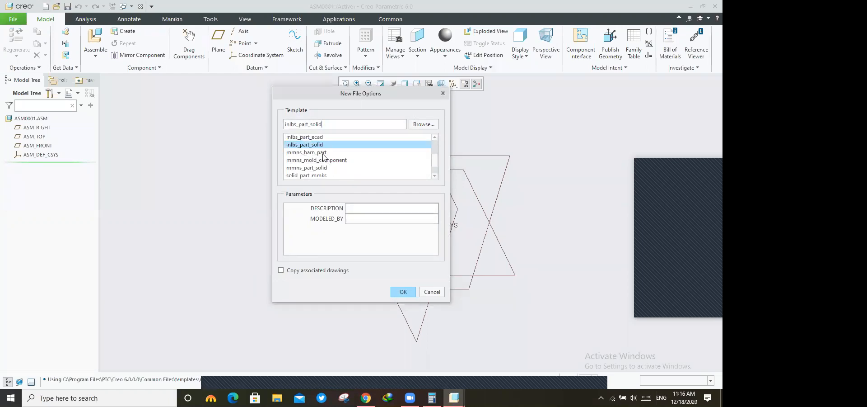
scroll(321, 162, down, 1)
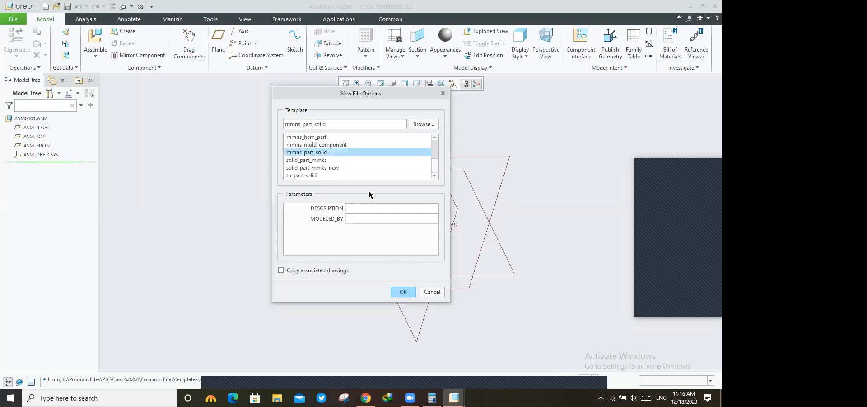
- Start a sketch on the FRONT plane and draw a circle of 20 mm diameter centred on the origin
click(222, 44)
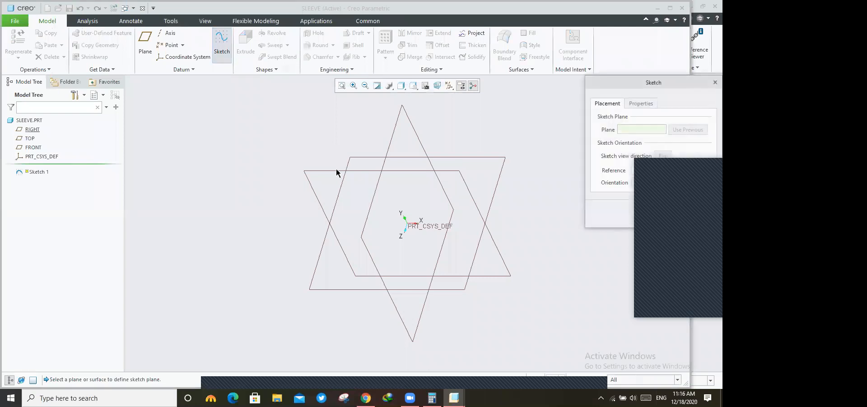
click(337, 171)
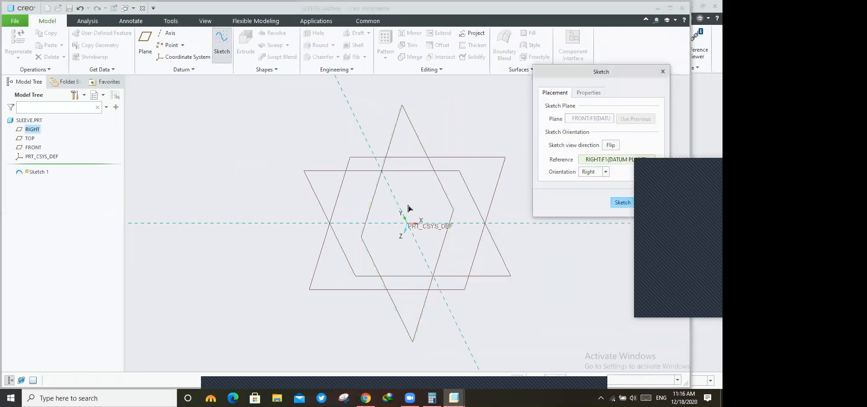
middle_click(347, 204)
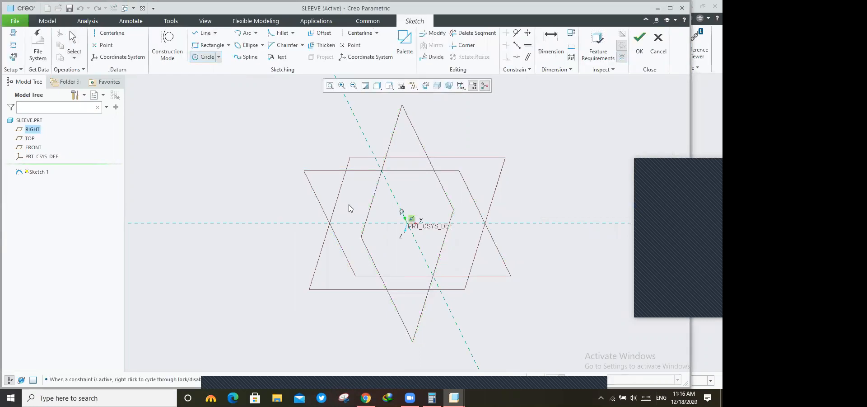
click(408, 223)
click(378, 213)
middle_click(350, 204)
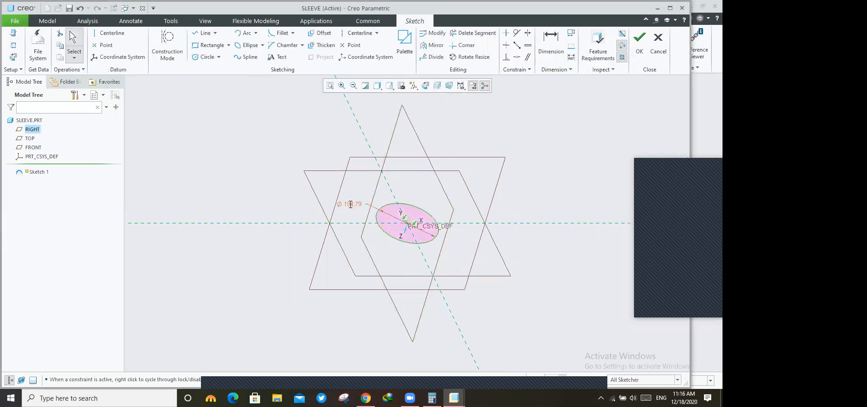
double_click(350, 205)
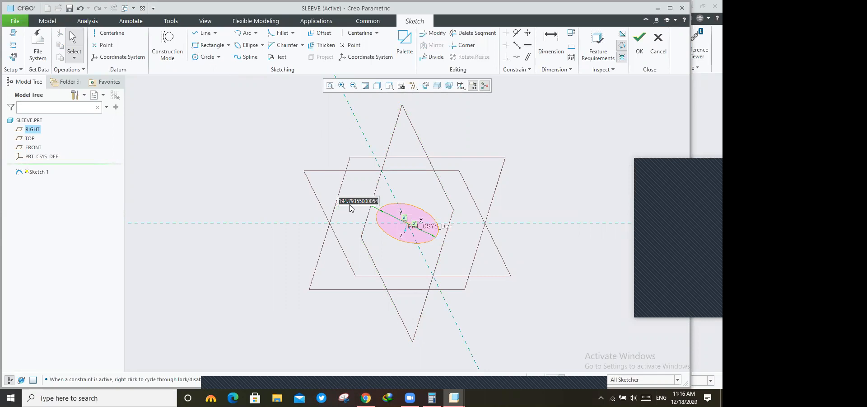
text(20)
key(Return)
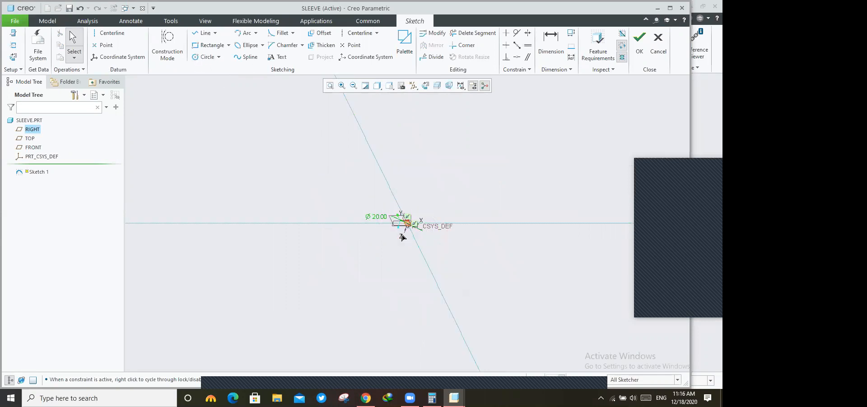
- Draw a larger concentric circle around the first one, set its diameter to 30 mm, and finish the sketch
middle_click(383, 204)
scroll(398, 170, down, 5)
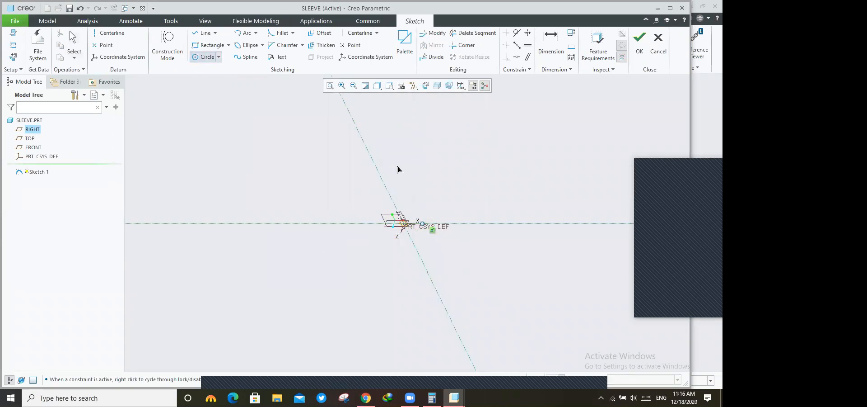
click(379, 200)
click(304, 161)
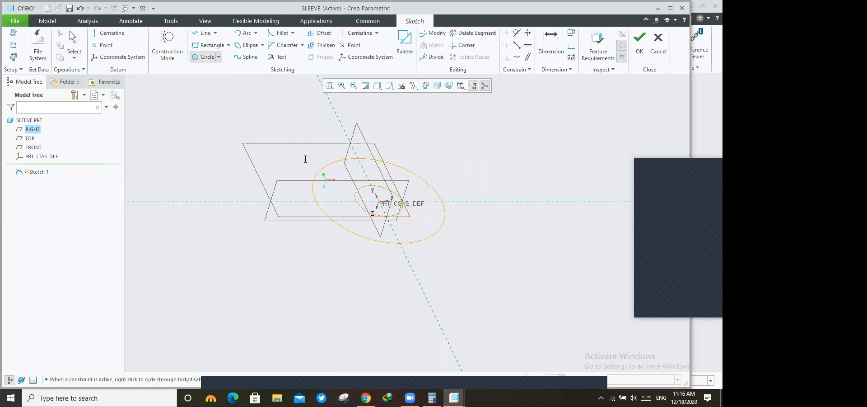
middle_click(310, 161)
double_click(317, 161)
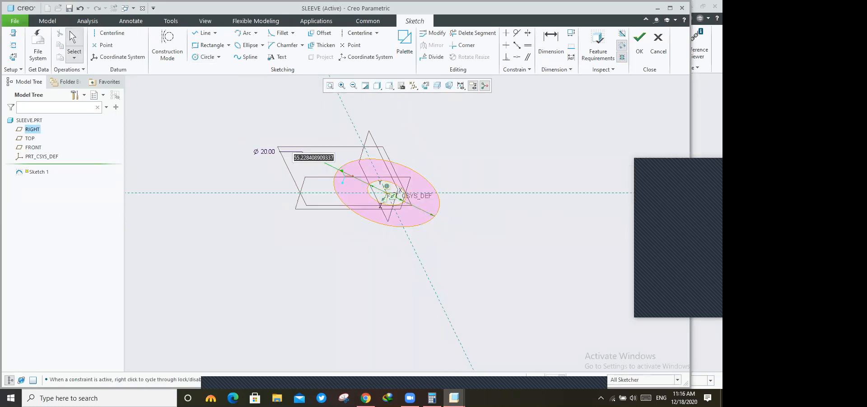
text(40)
key(Return)
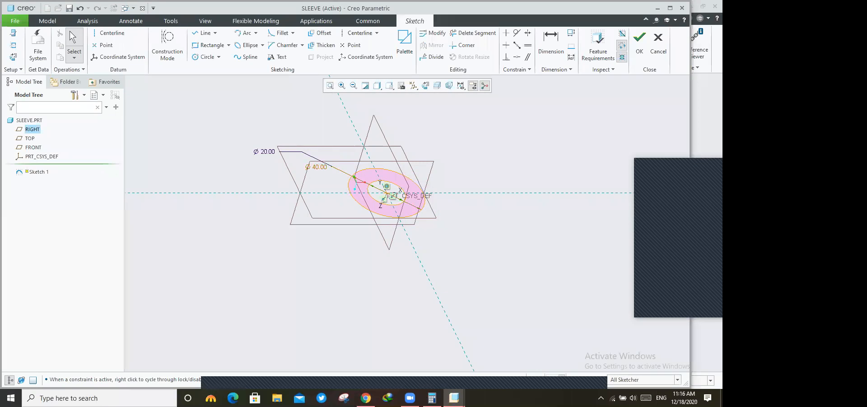
text(30)
key(Return)
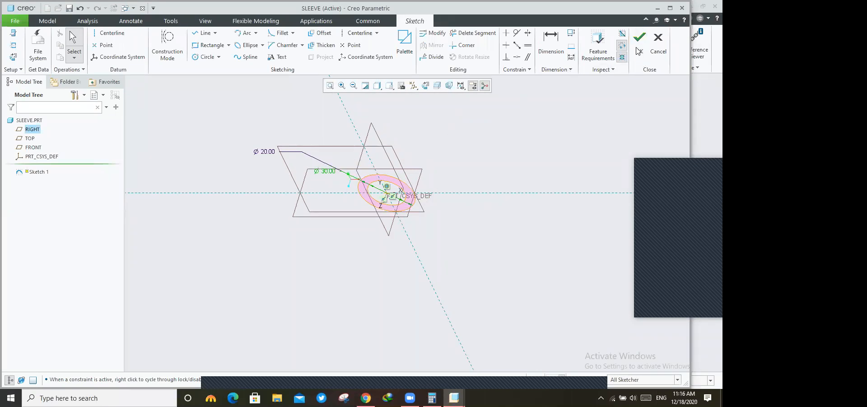
click(639, 45)
- Extrude the ring-shaped sketch to a depth of 25 mm and accept the feature
click(246, 45)
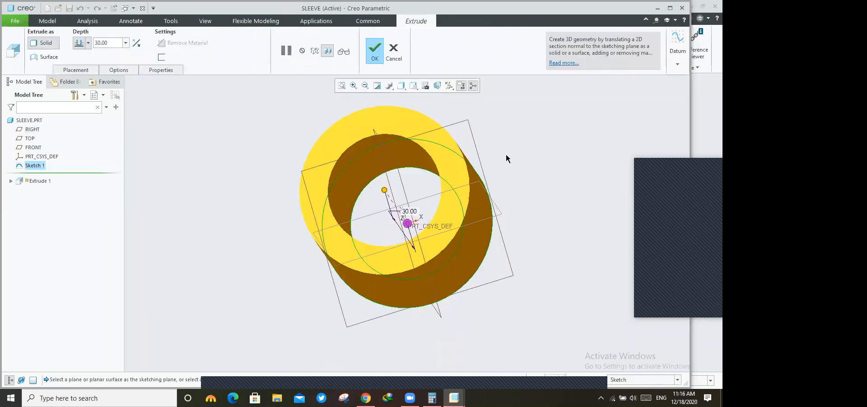
middle_drag(458, 177, 254, 282)
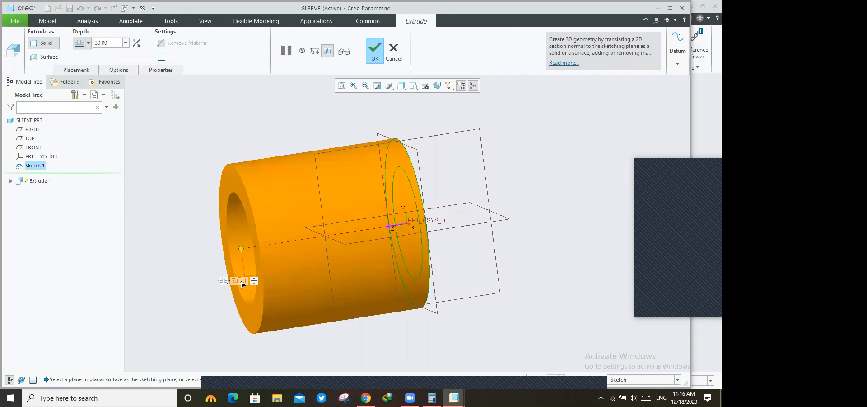
double_click(240, 278)
text(2)
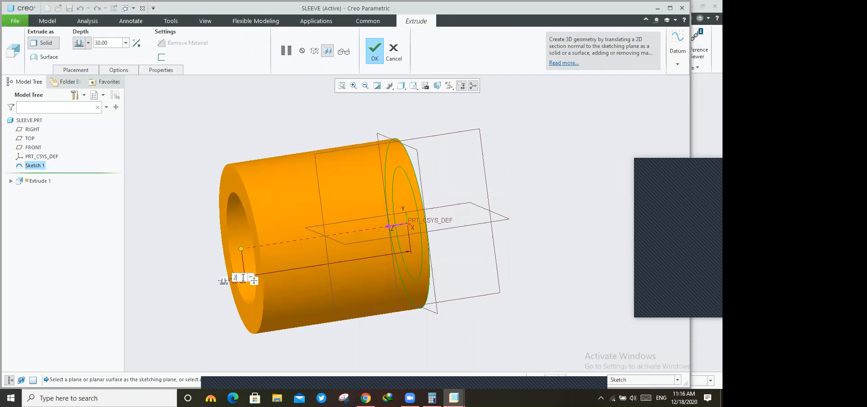
text(5)
key(Return)
click(375, 50)
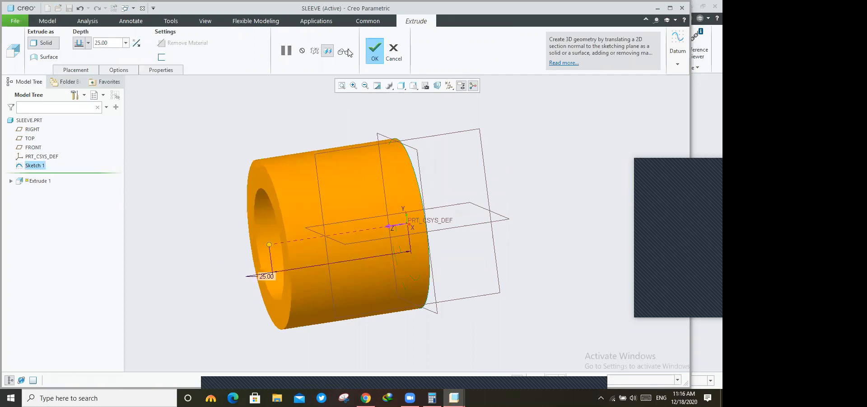
- Save the sleeve part as SLEEVE.PRT in the New folder on the Desktop and close its window
click(14, 21)
click(32, 71)
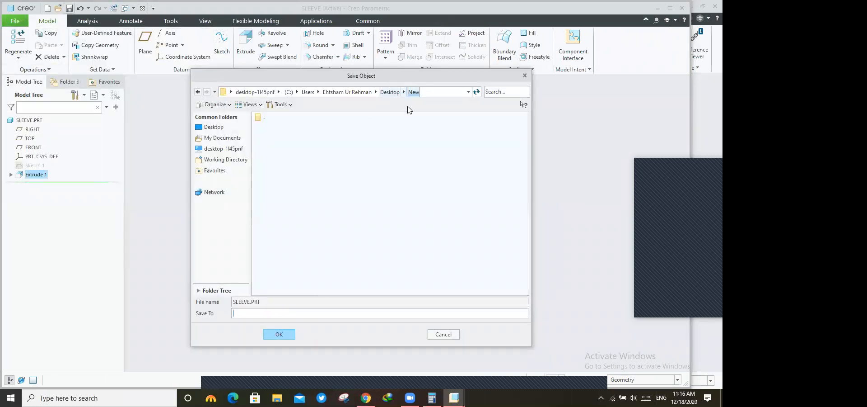
click(279, 334)
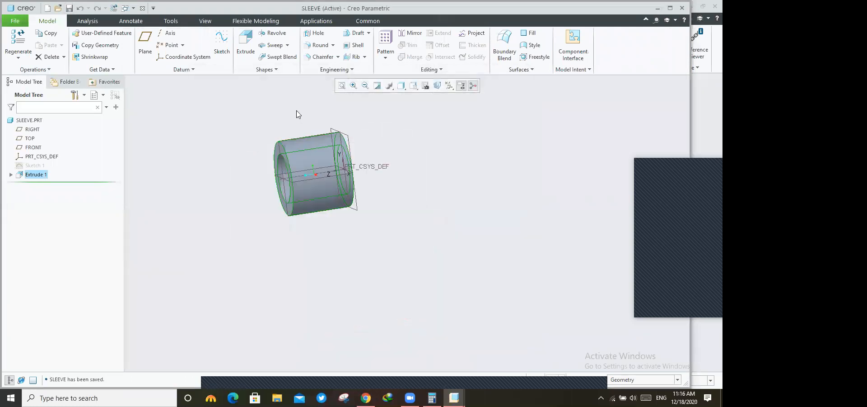
click(15, 20)
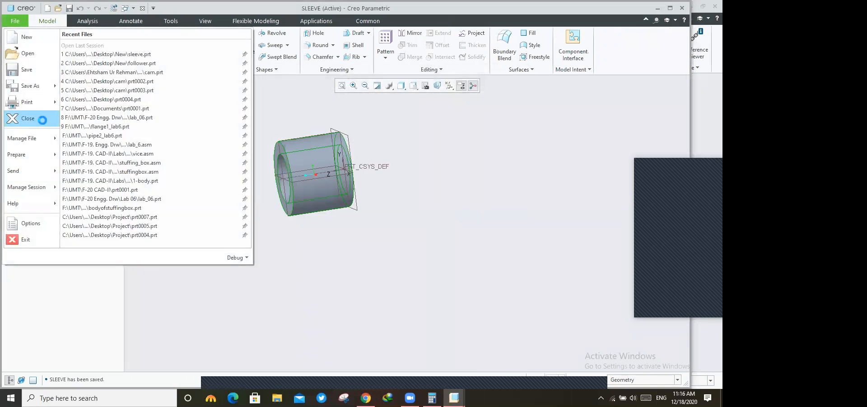
click(38, 119)
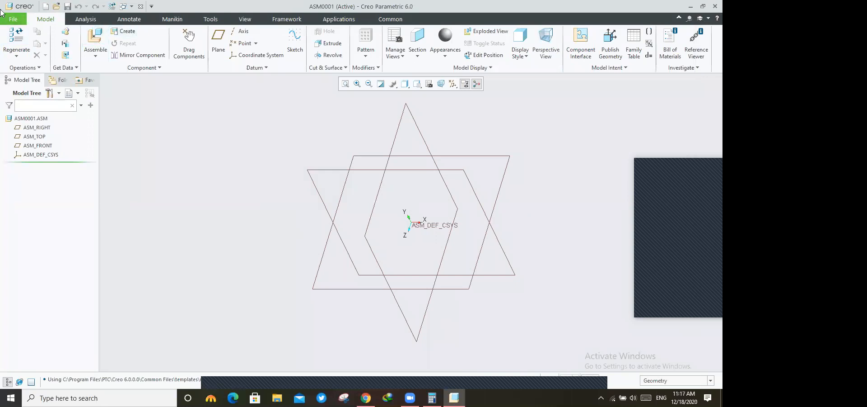
click(13, 19)
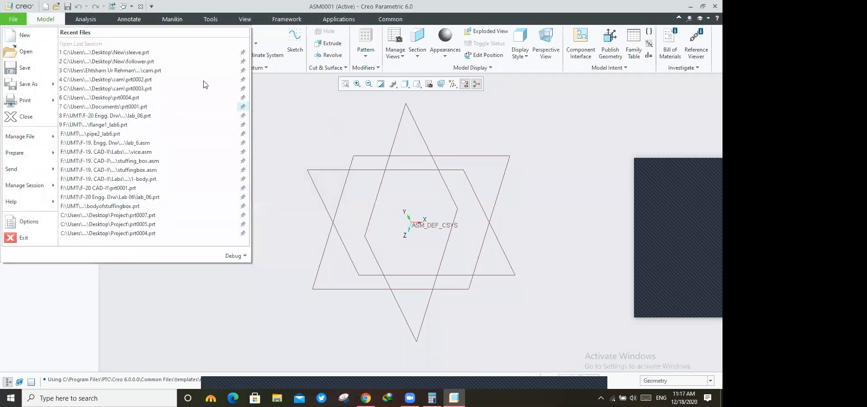
click(14, 19)
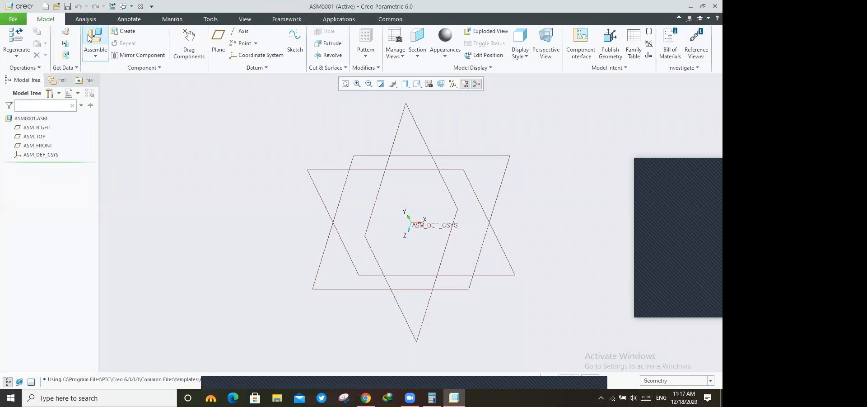
click(89, 38)
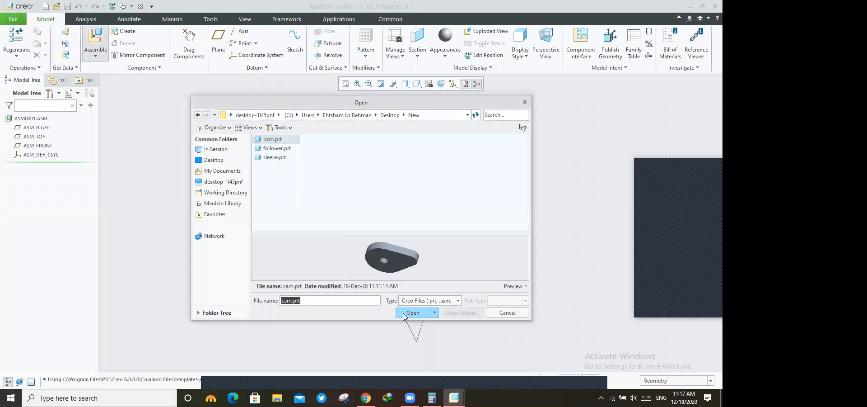
click(416, 311)
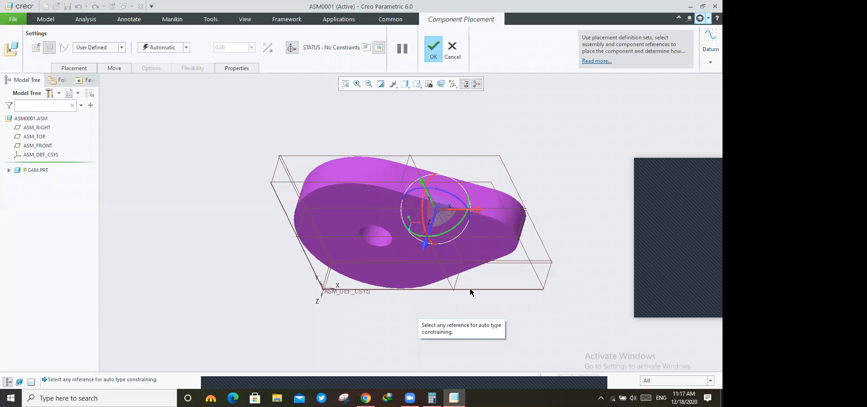
scroll(421, 246, up, 5)
scroll(419, 243, down, 3)
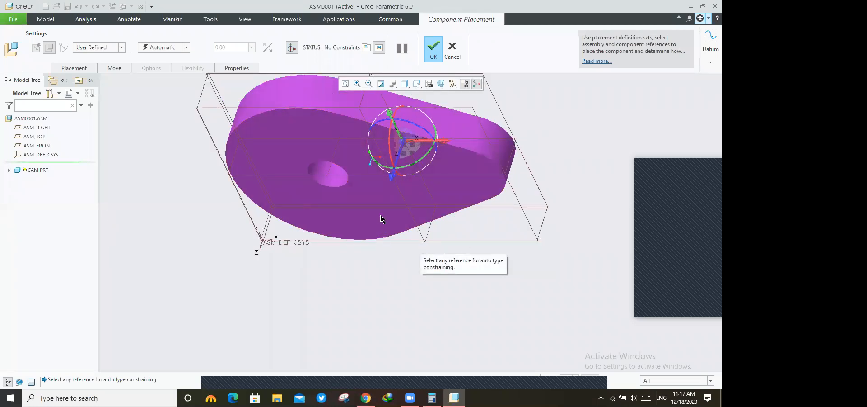
scroll(339, 249, down, 2)
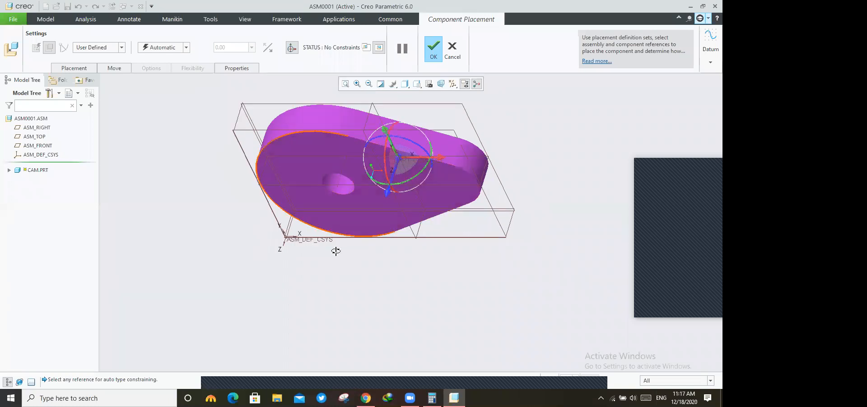
middle_drag(350, 257, 335, 211)
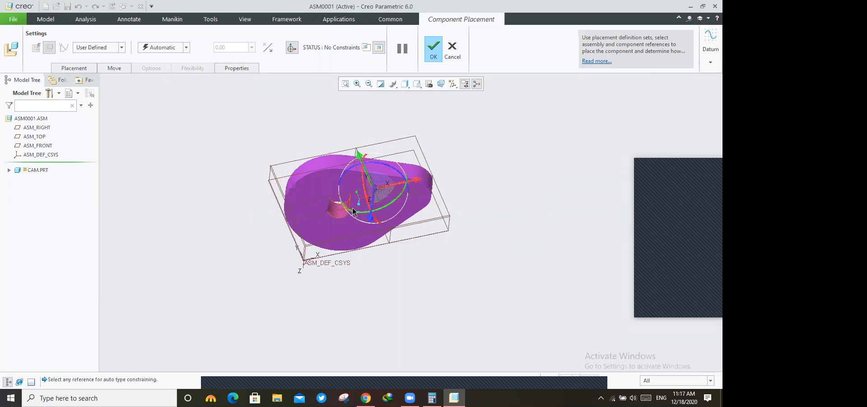
drag(353, 211, 466, 216)
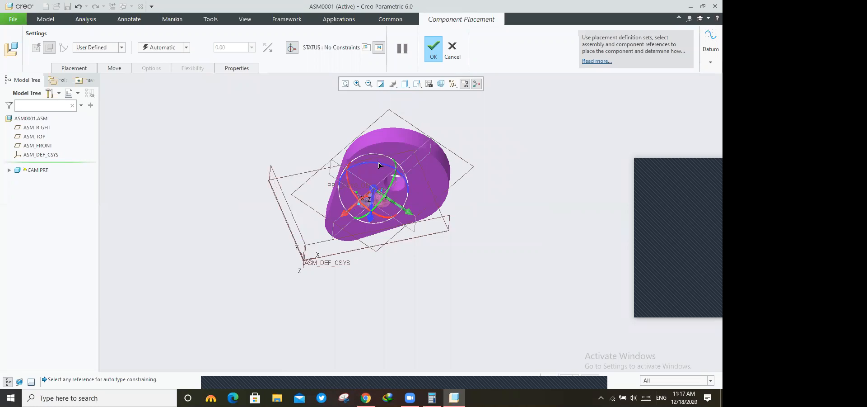
drag(339, 187, 347, 219)
scroll(348, 221, down, 3)
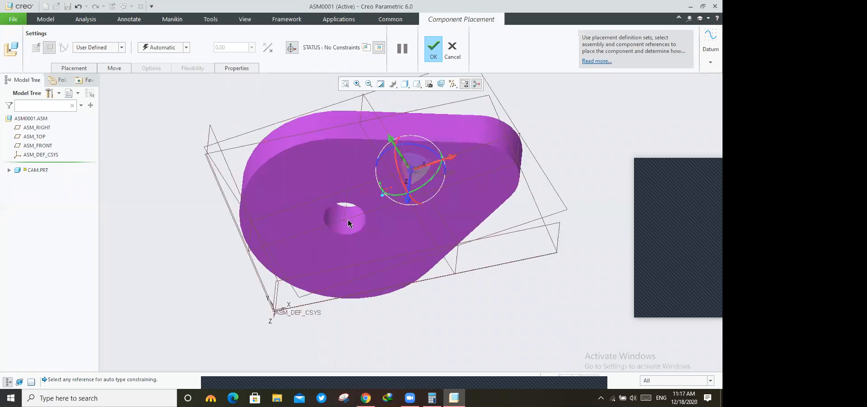
scroll(348, 220, down, 1)
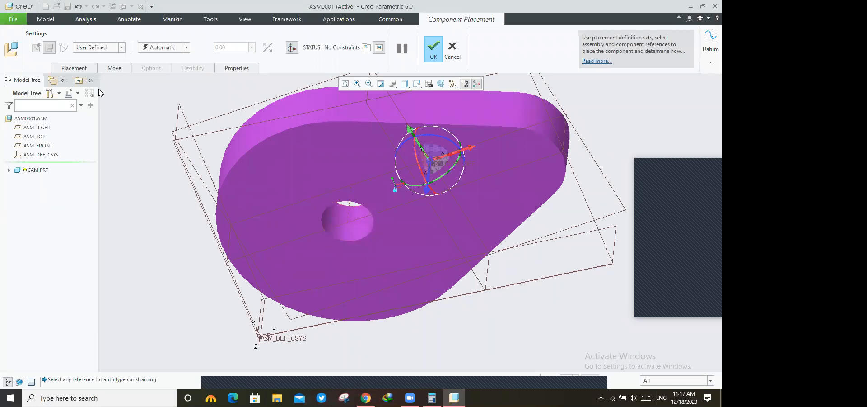
click(121, 47)
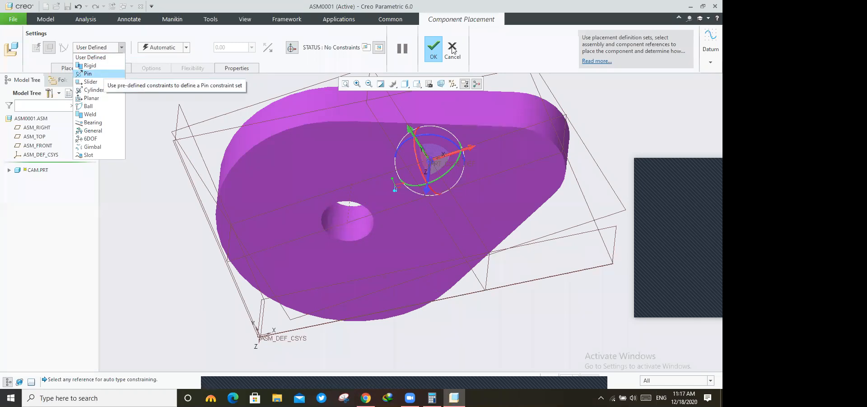
click(365, 216)
key(Escape)
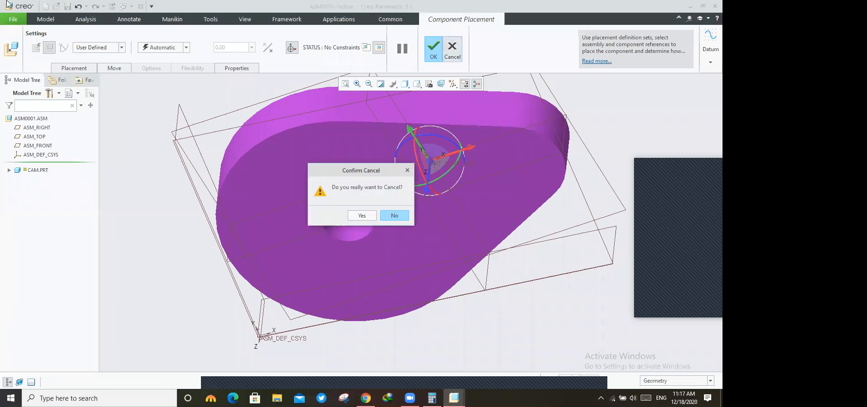
click(362, 216)
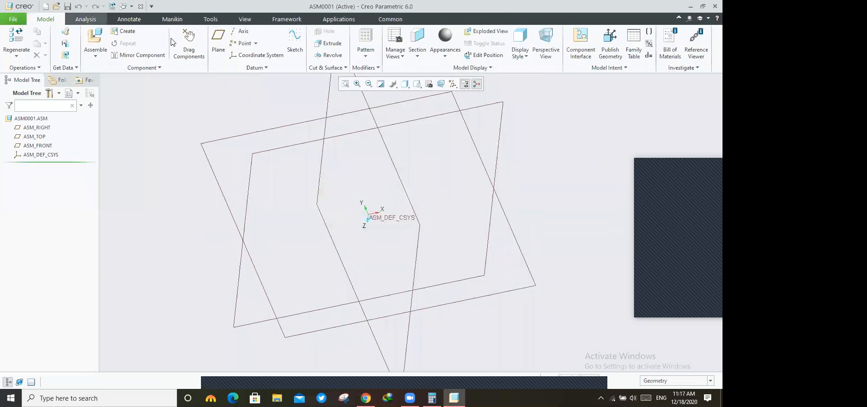
- Create a datum axis in the assembly through the intersection of the ASM_RIGHT and ASM_TOP planes
click(235, 32)
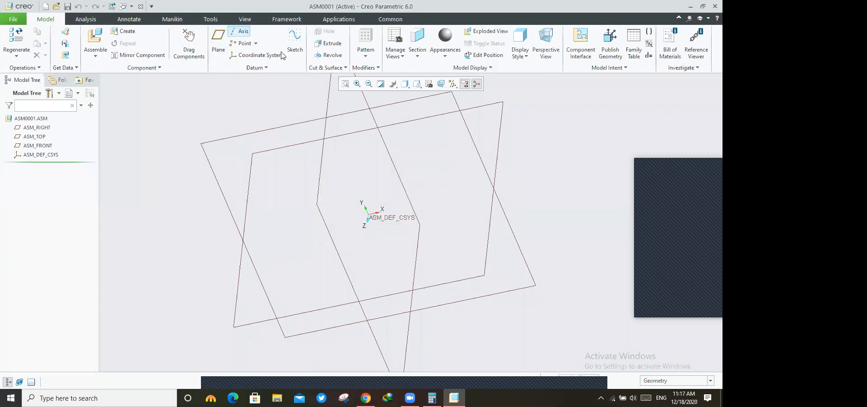
click(320, 171)
ctrl+click(374, 194)
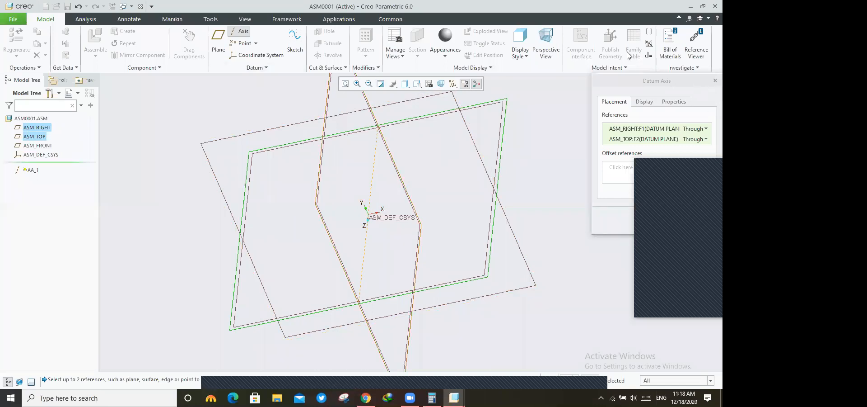
drag(677, 80, 613, 45)
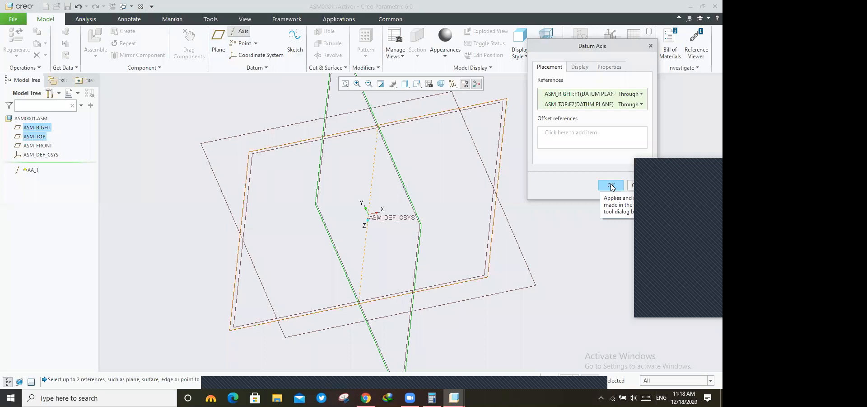
click(612, 185)
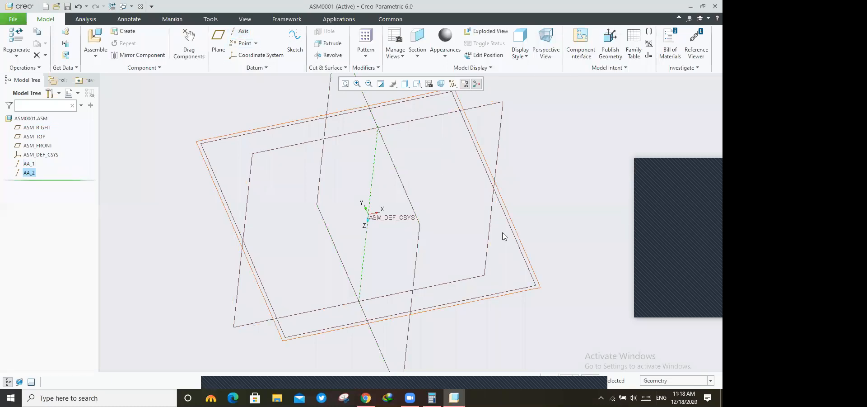
- Create another datum axis through the intersection of the ASM_FRONT and ASM_TOP planes
click(519, 247)
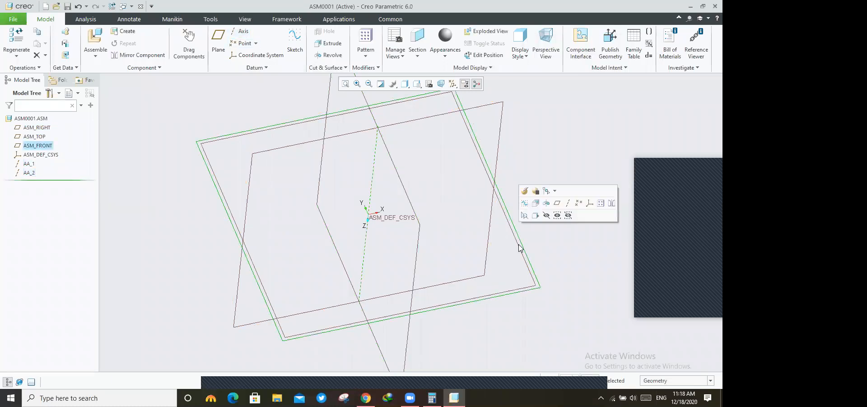
ctrl+click(449, 114)
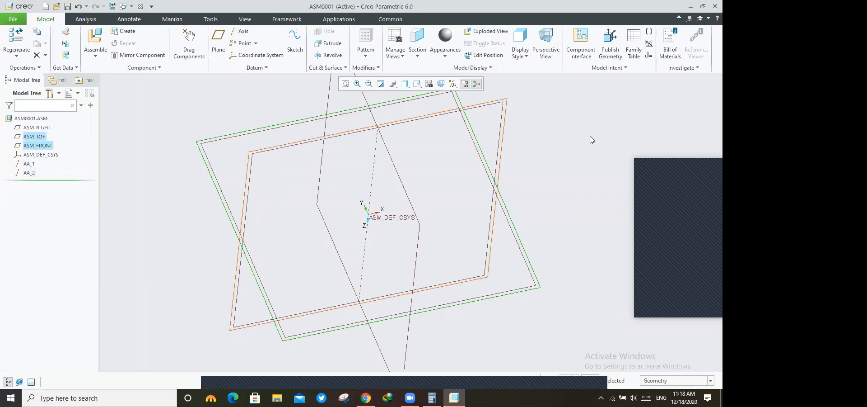
click(244, 35)
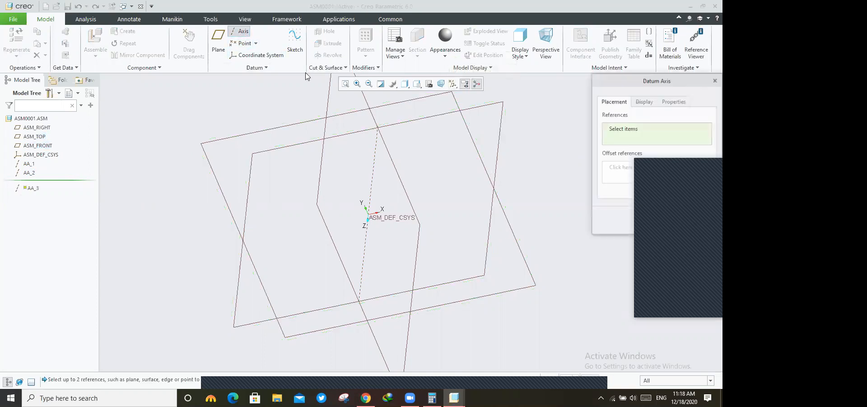
click(449, 117)
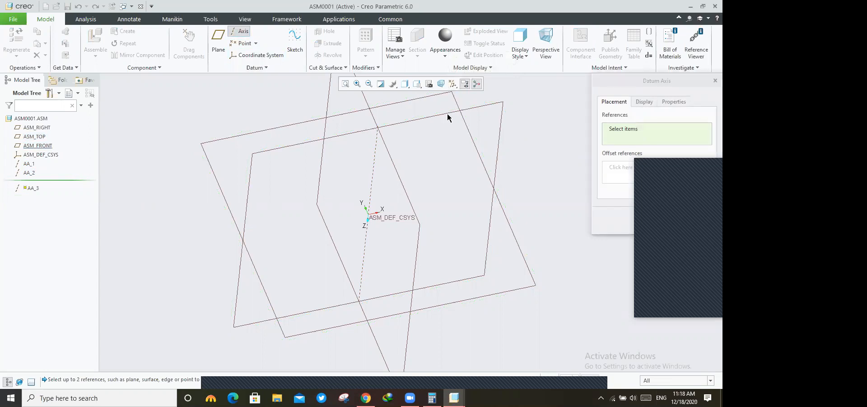
ctrl+click(449, 116)
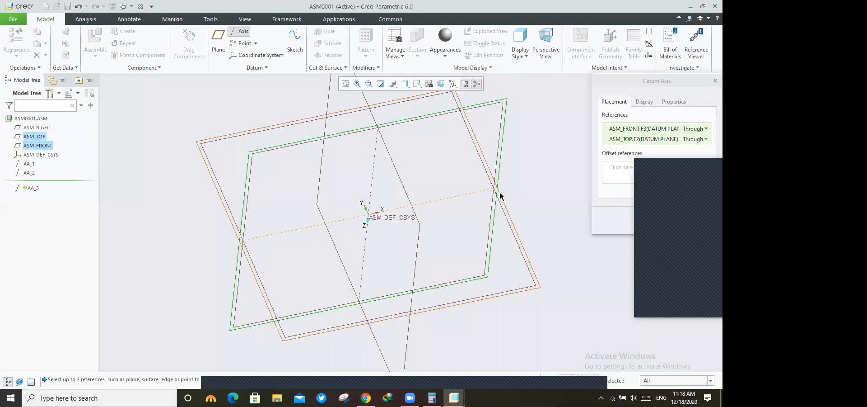
middle_click(31, 166)
- Delete the datum axes AA_1 and AA_2 together and undo that deletion
click(29, 165)
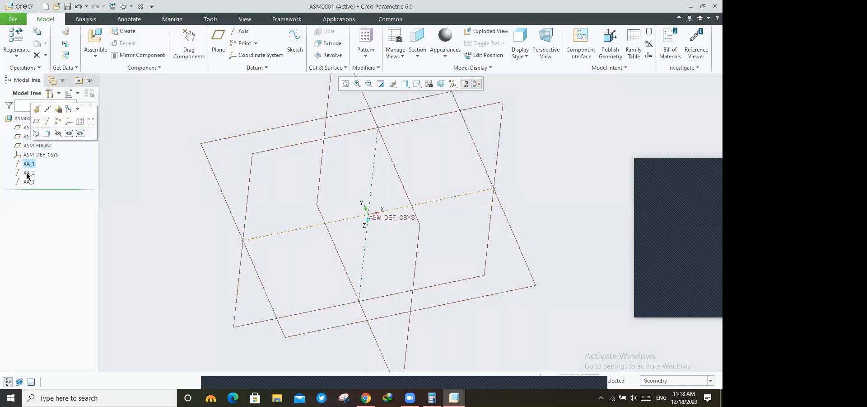
click(29, 173)
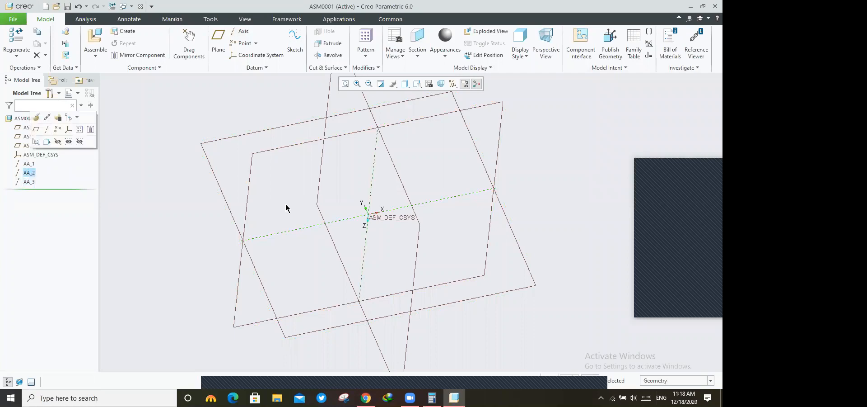
key(Delete)
key(Left)
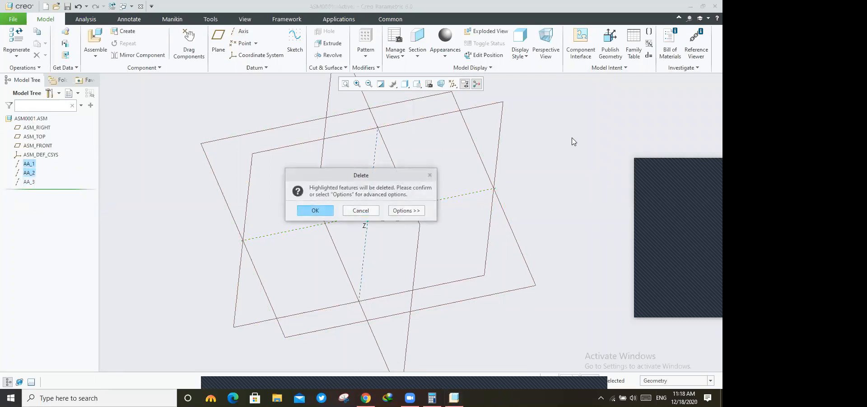
key(Return)
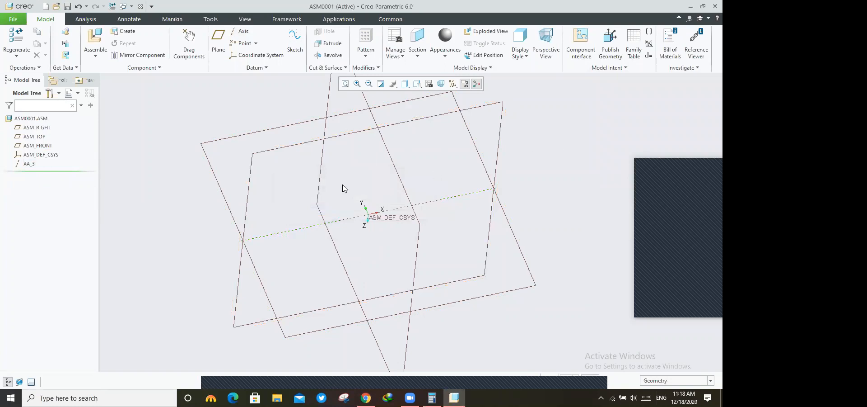
key(ctrl+z)
- Delete only the duplicate datum axis AA_2 from the assembly
click(29, 172)
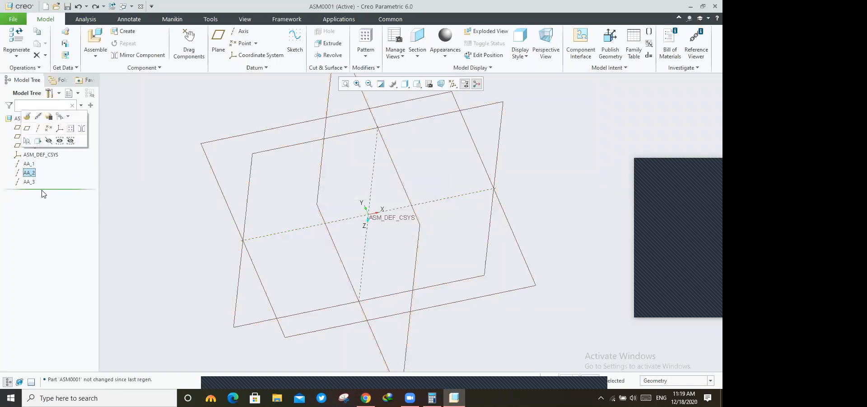
right_click(29, 172)
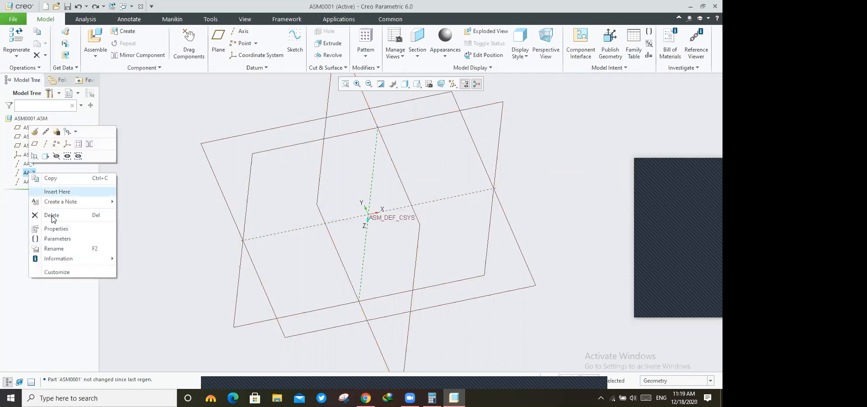
click(54, 215)
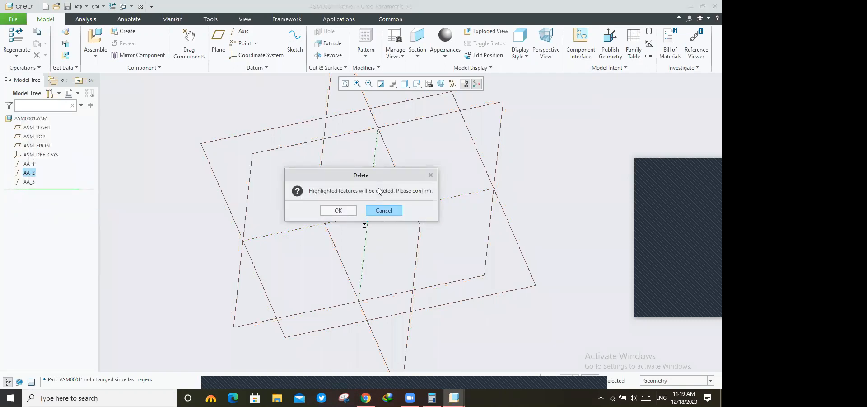
click(332, 211)
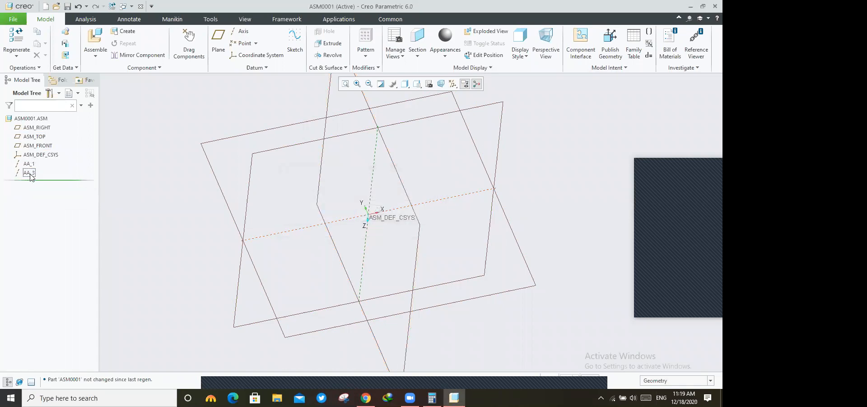
click(30, 173)
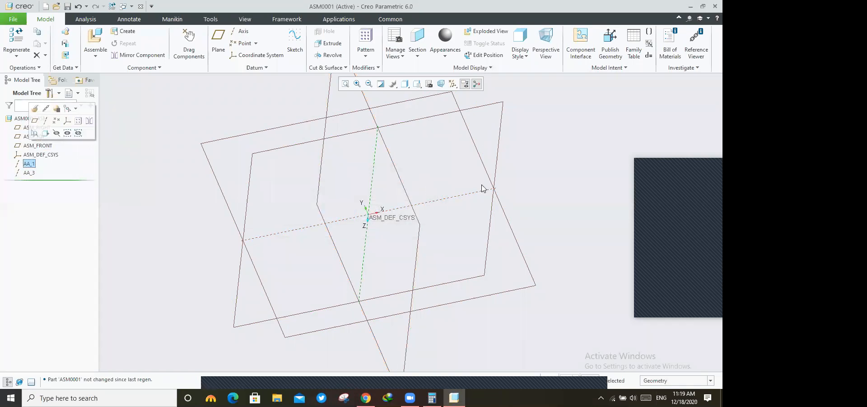
- Insert cam.prt into the assembly and set its connection type to Pin
click(101, 37)
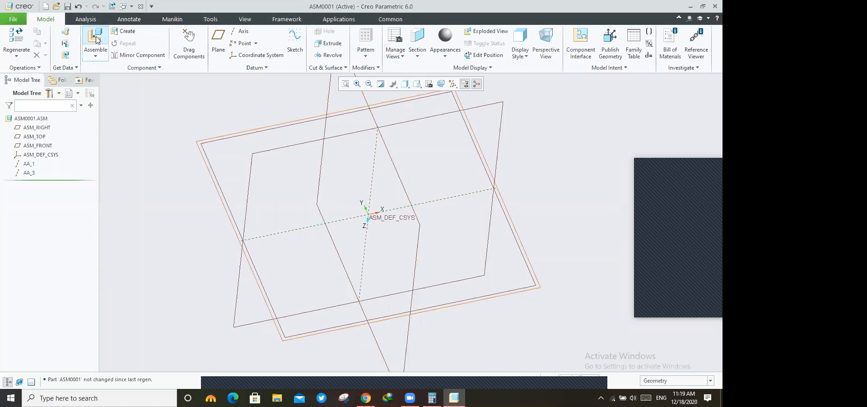
click(96, 38)
key(Return)
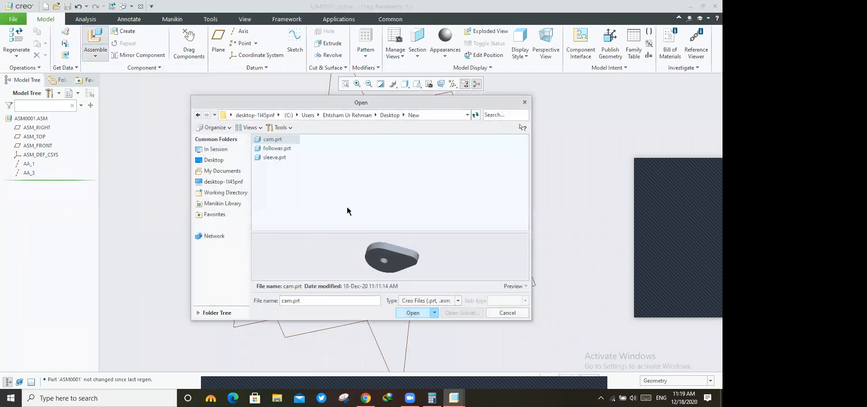
click(121, 47)
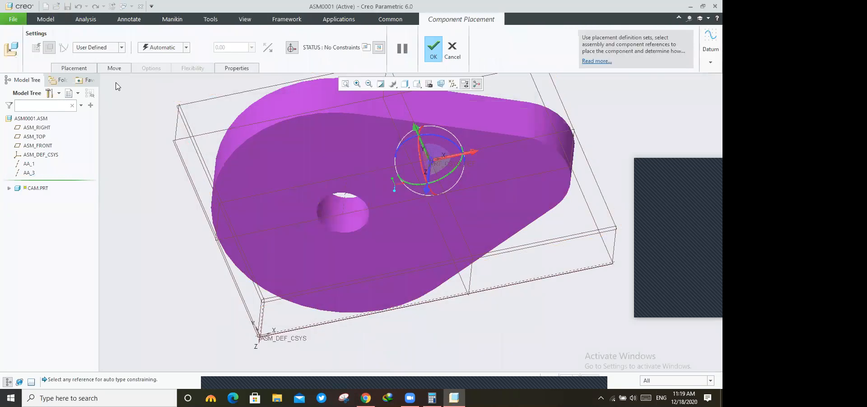
click(111, 74)
scroll(344, 196, up, 2)
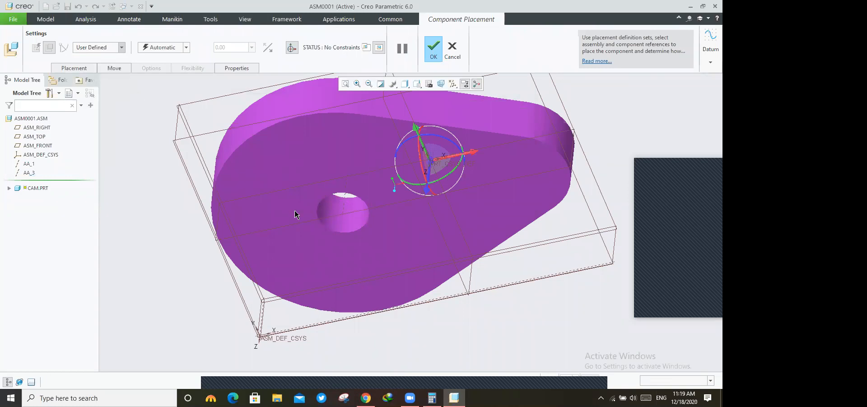
scroll(319, 211, up, 3)
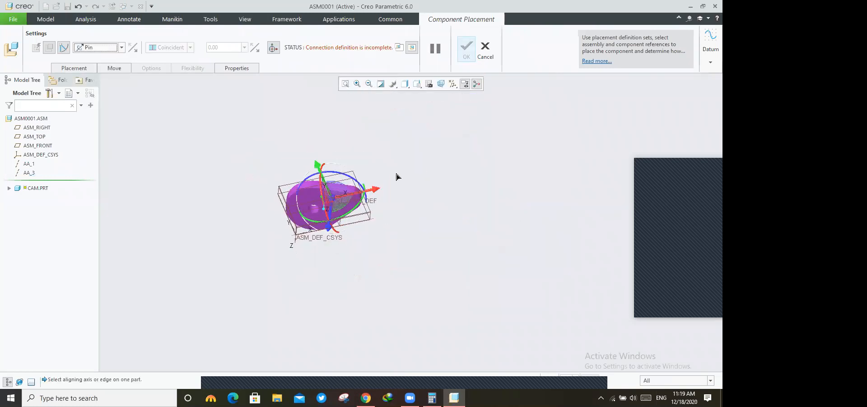
- Move the unplaced cam clear of the assembly's datum planes and axes
scroll(397, 176, down, 1)
drag(398, 174, 571, 159)
scroll(191, 286, down, 5)
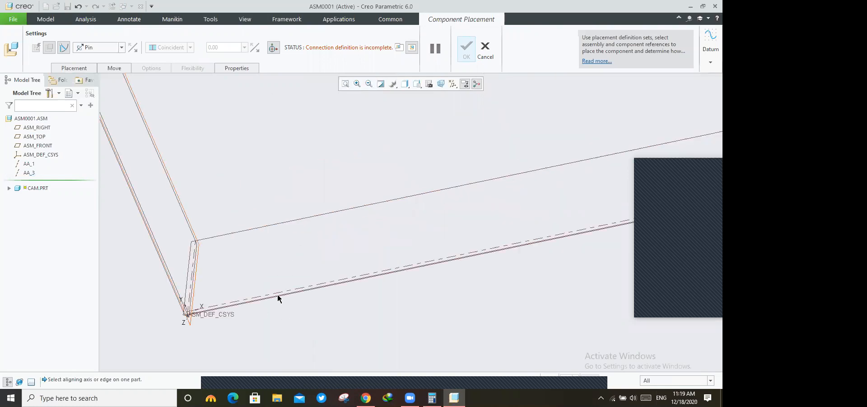
scroll(443, 230, up, 3)
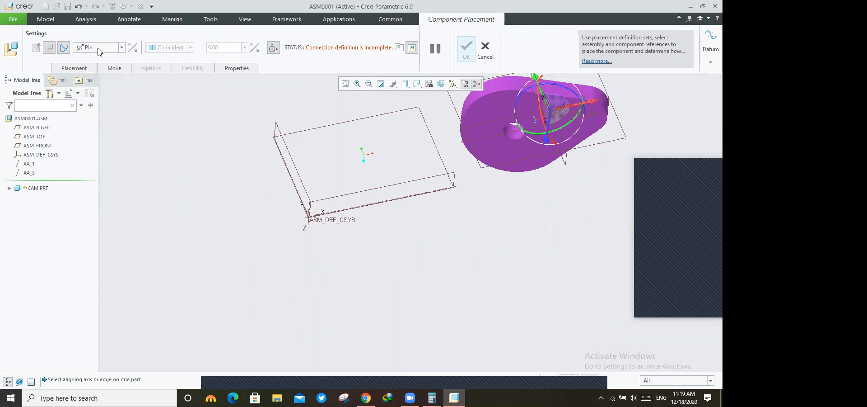
- Align the axis of the cam's hole with the assembly datum axis normal to ASM_FRONT and turn the cam about it
click(88, 71)
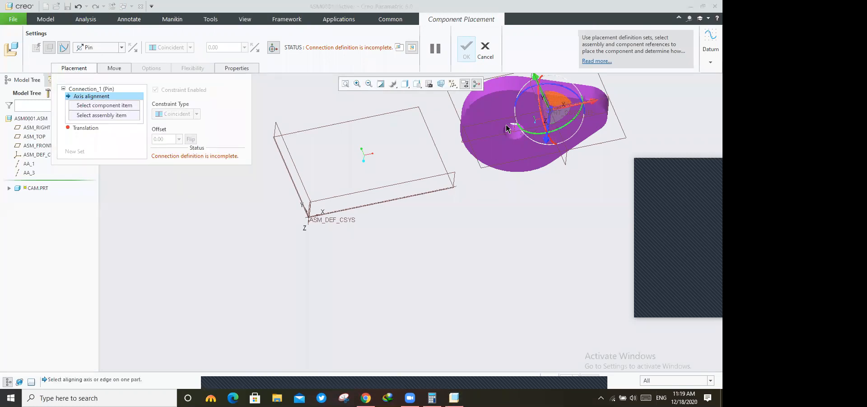
scroll(506, 126, up, 5)
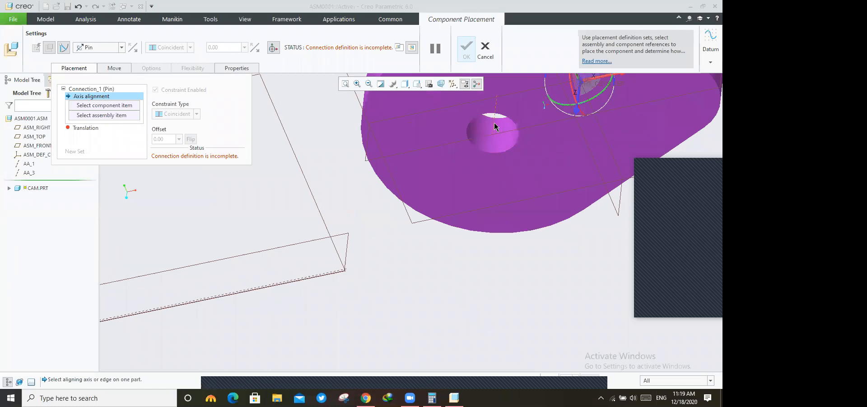
click(494, 127)
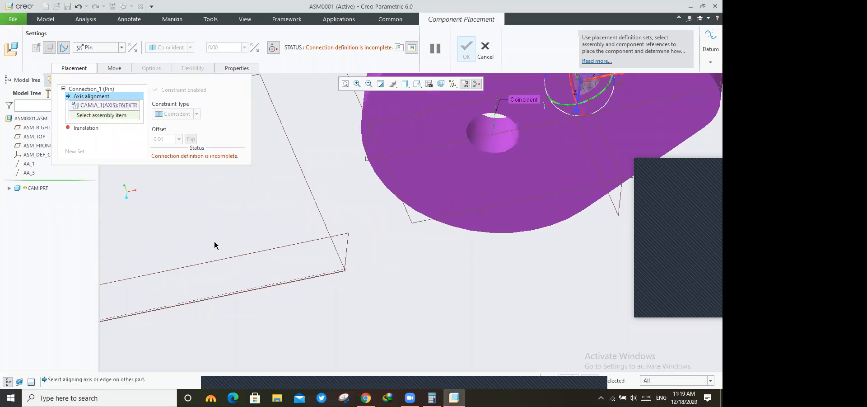
scroll(215, 245, down, 3)
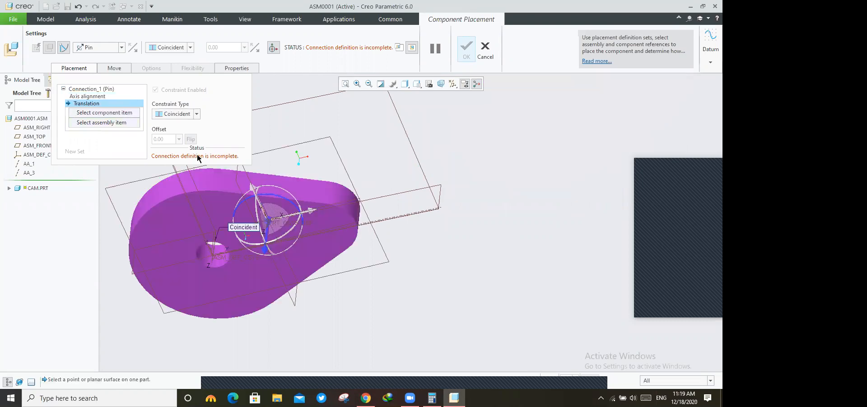
drag(304, 221, 257, 244)
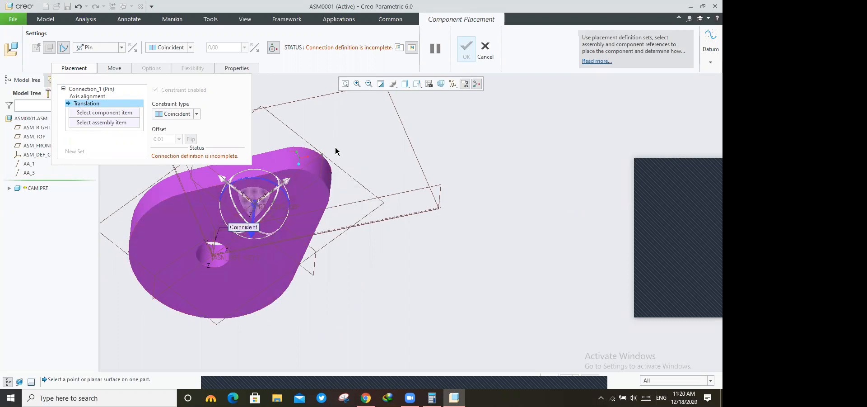
- Show the cam in a separate component window and place that window, enlarged, beside the assembly model
middle_drag(301, 153, 287, 179)
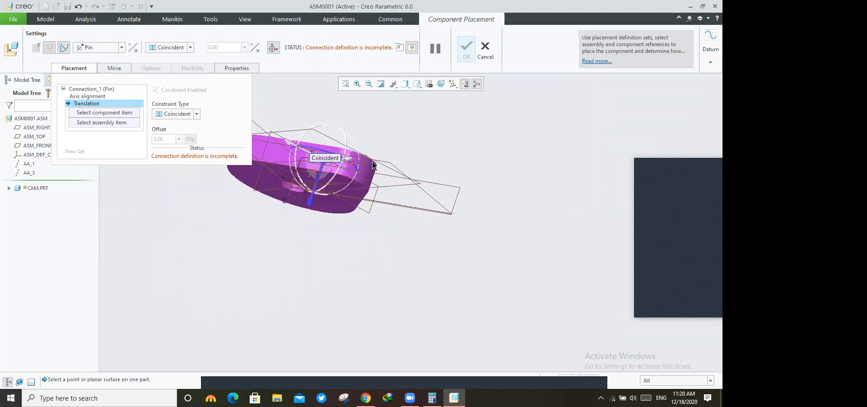
scroll(372, 163, up, 5)
scroll(217, 246, down, 2)
scroll(199, 221, up, 2)
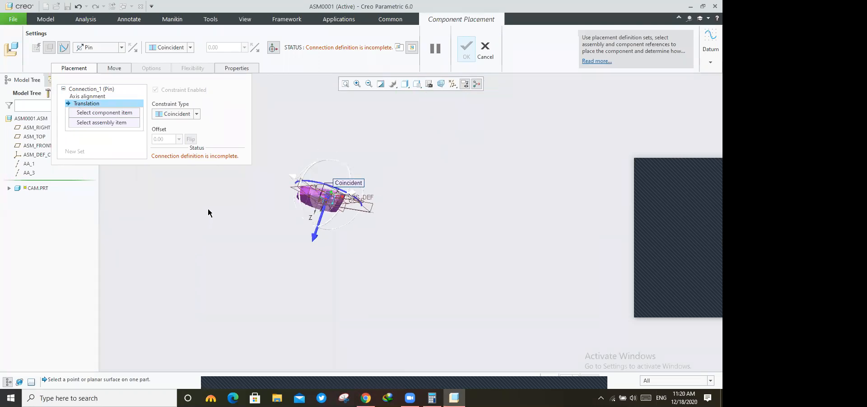
scroll(316, 149, down, 5)
click(400, 47)
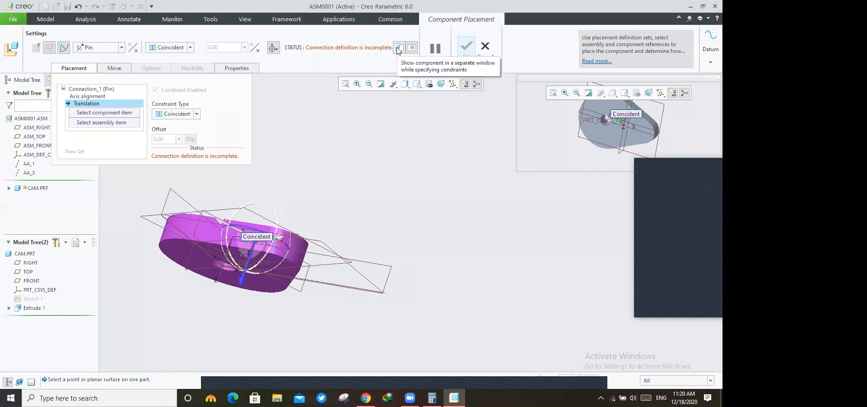
drag(547, 81, 456, 101)
drag(549, 207, 542, 270)
scroll(535, 226, down, 4)
scroll(541, 182, up, 2)
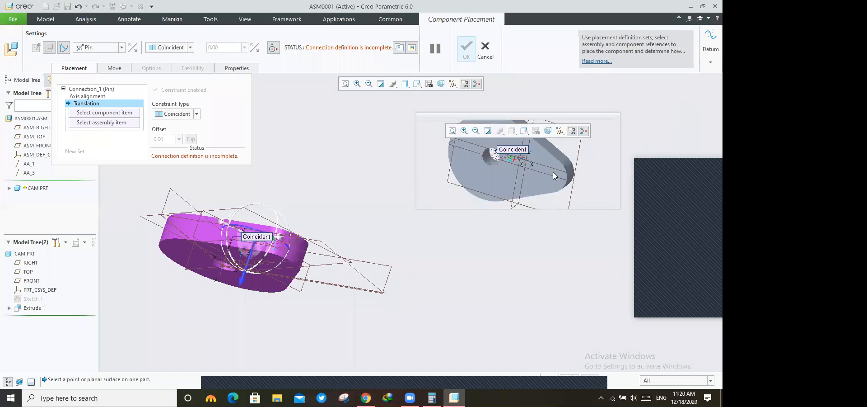
- Make the cam's FRONT plane coincident with ASM_FRONT as the pin's translation reference and accept the placement
scroll(572, 166, down, 3)
scroll(573, 171, up, 3)
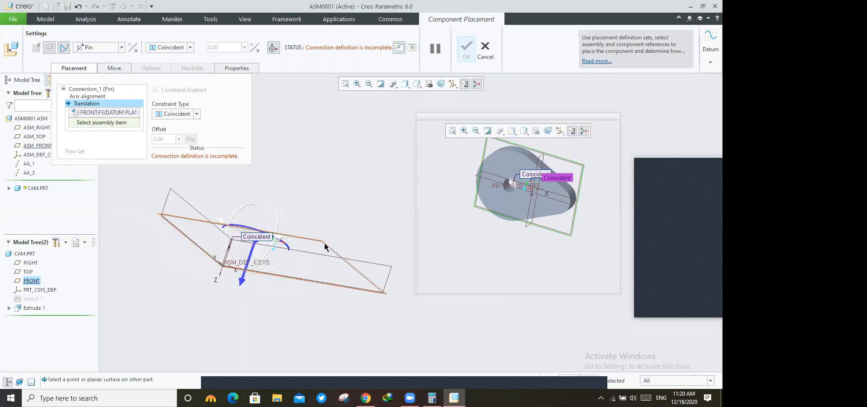
click(325, 246)
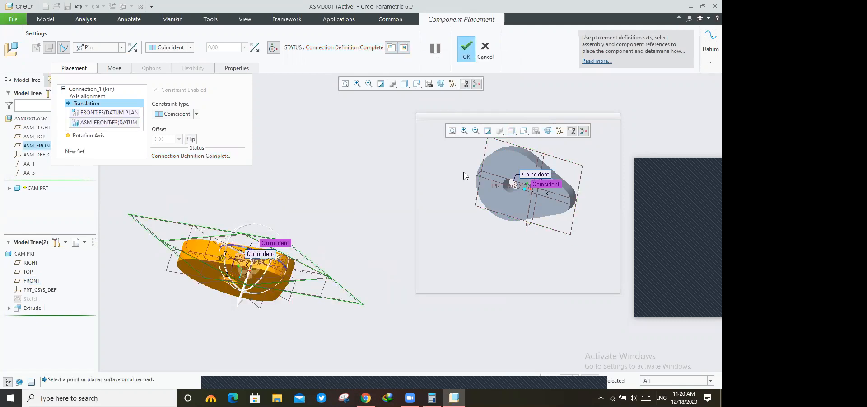
click(466, 49)
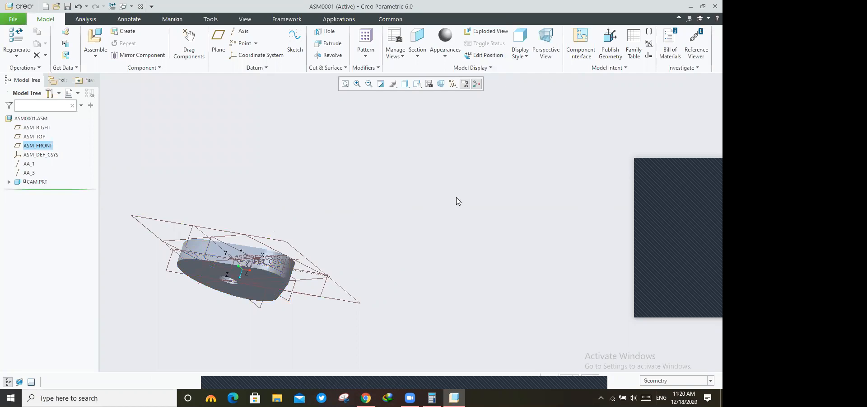
- Open the placed CAM.PRT from the assembly in its own part window
scroll(458, 201, up, 3)
middle_drag(418, 204, 433, 243)
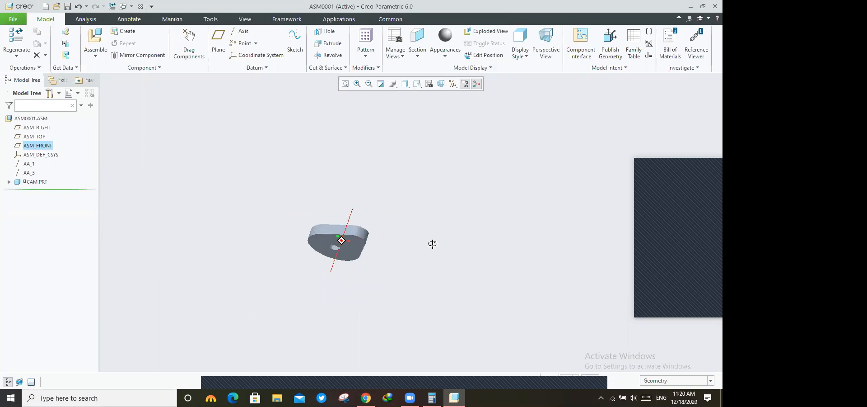
middle_drag(433, 243, 433, 243)
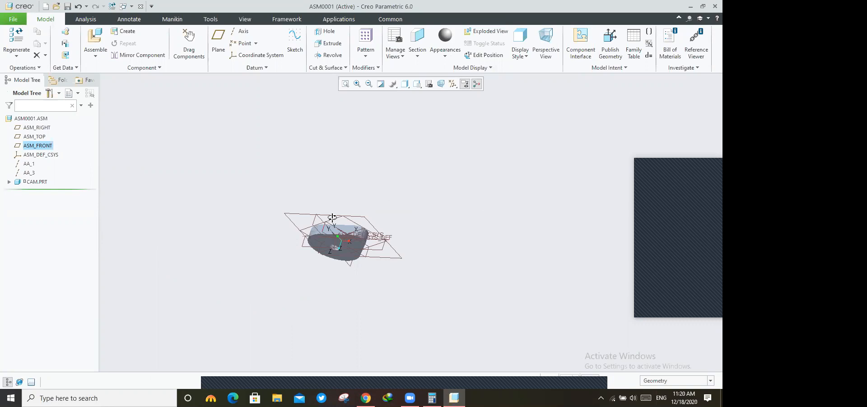
scroll(333, 218, down, 8)
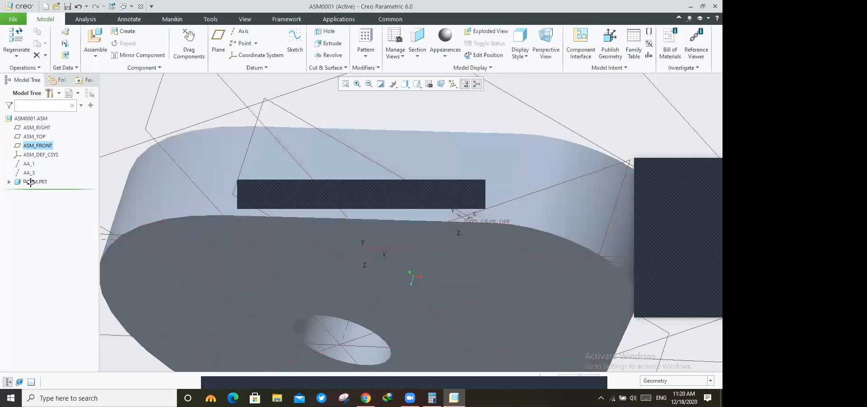
click(30, 182)
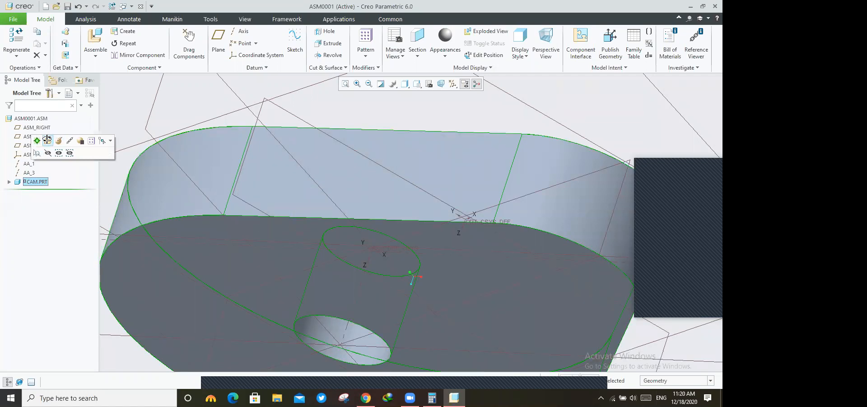
click(47, 139)
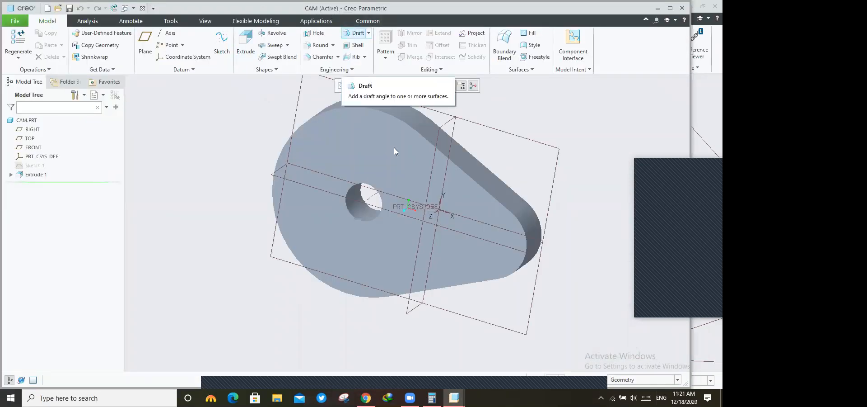
- Redefine the cam's Extrude 1 to extend symmetrically about its sketch plane and return to the assembly
click(35, 175)
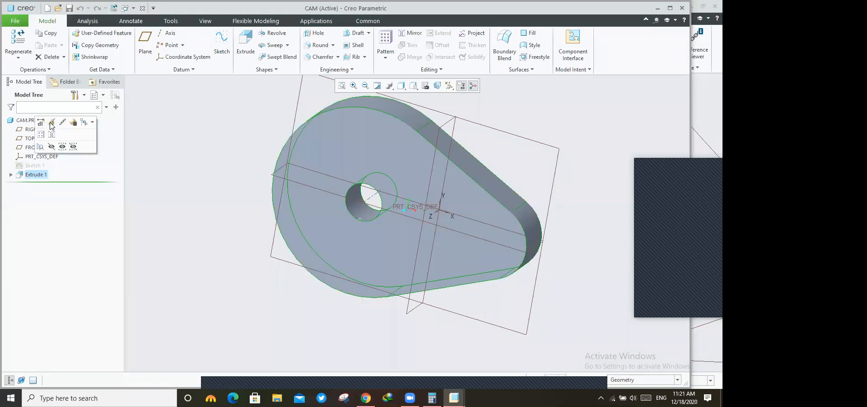
click(51, 122)
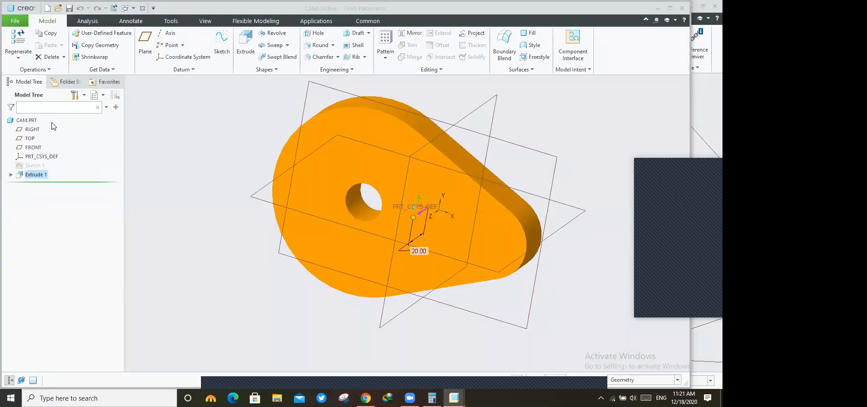
click(88, 43)
click(80, 63)
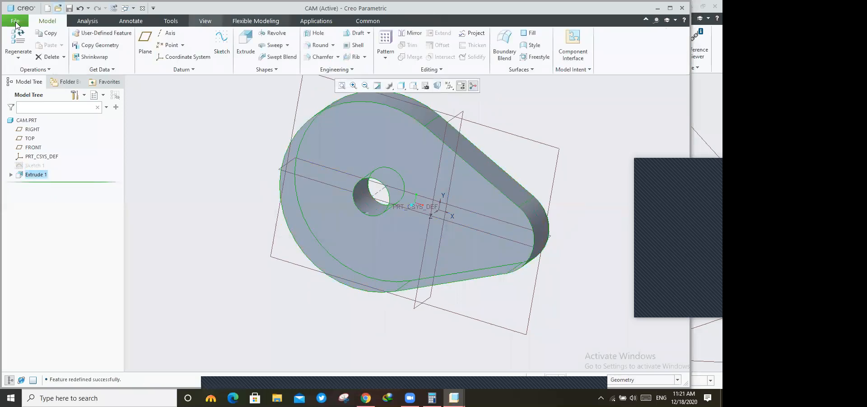
key(alt+f)
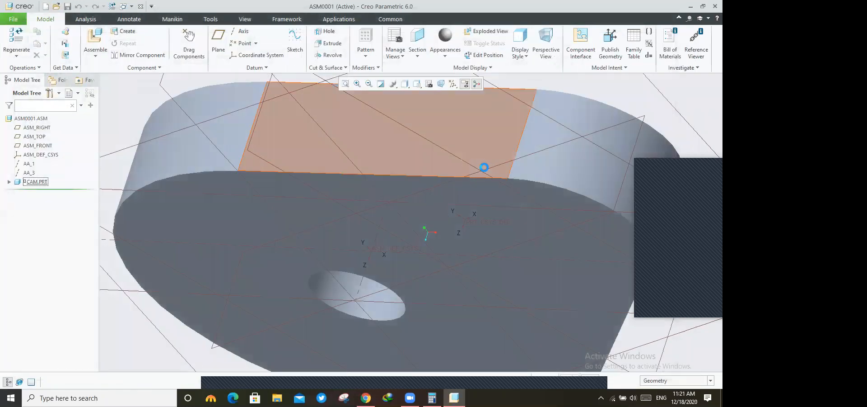
- Examine from several angles how the cam sits relative to the assembly's datum planes and axes
scroll(484, 168, up, 5)
middle_drag(471, 140, 426, 163)
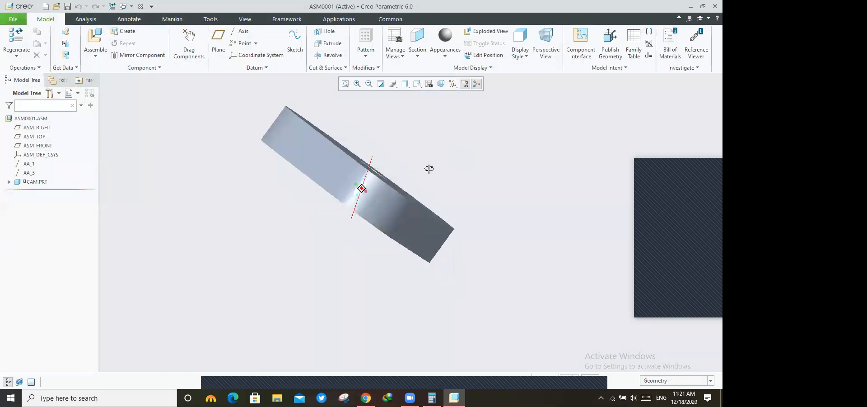
key(ctrl+d)
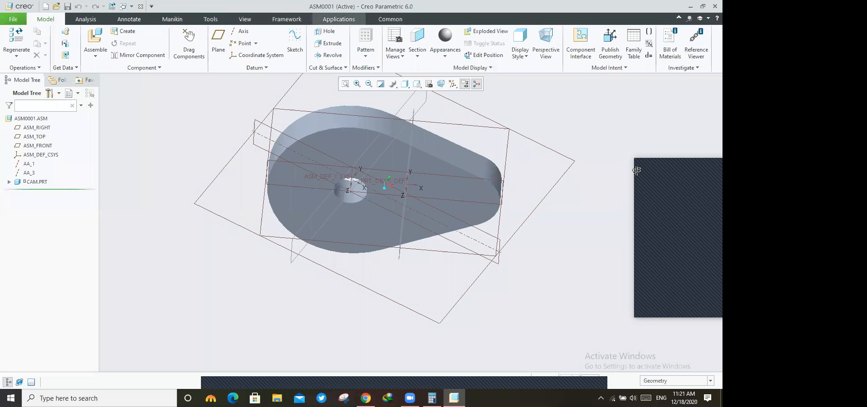
middle_drag(510, 207, 348, 247)
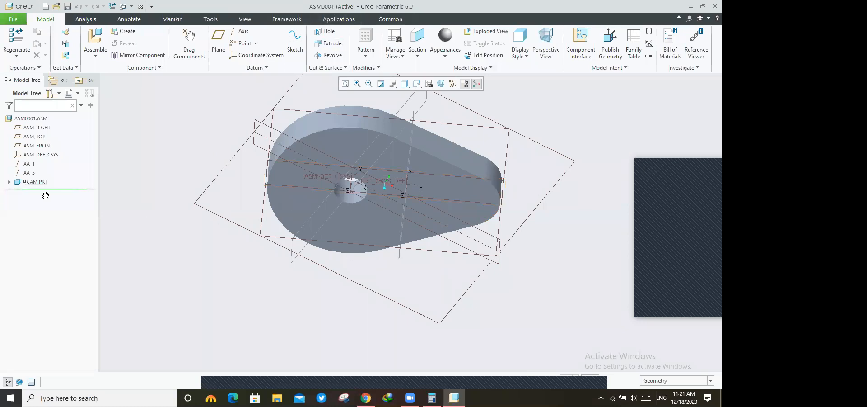
click(33, 183)
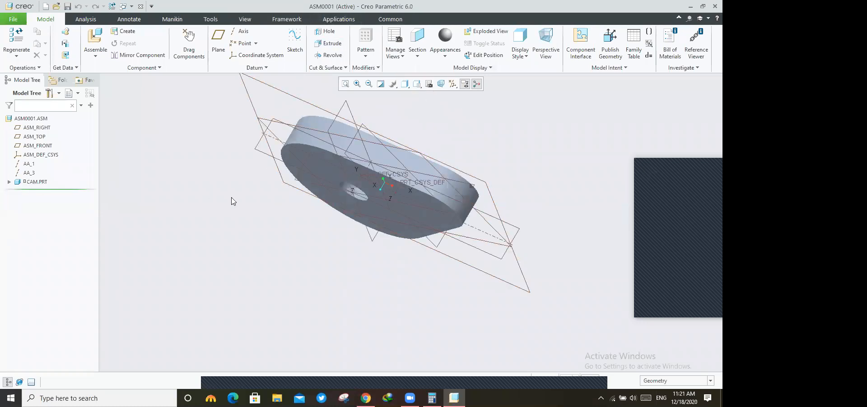
click(243, 206)
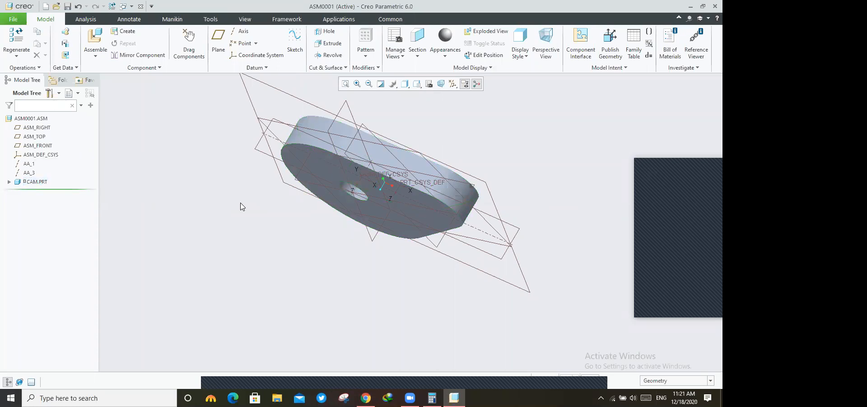
click(94, 36)
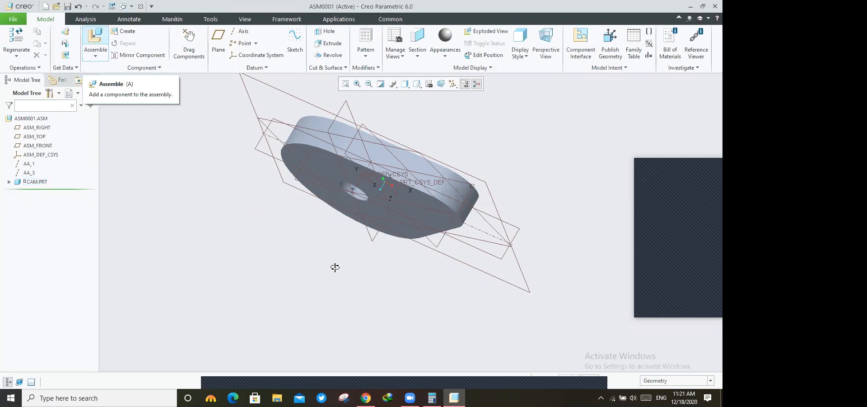
middle_drag(348, 252, 351, 224)
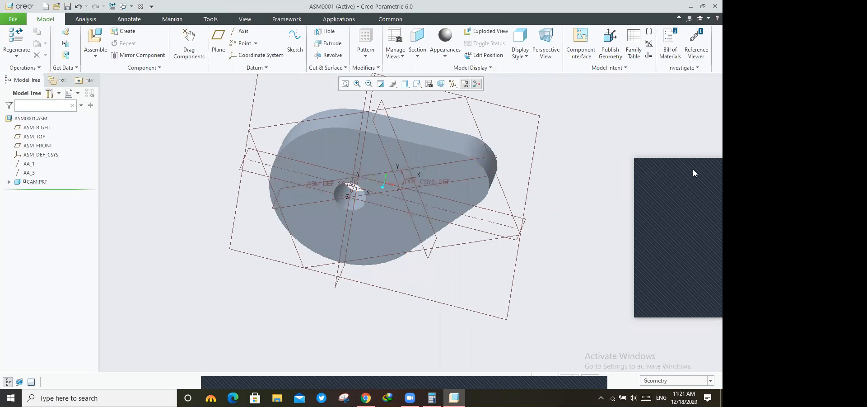
- Inspect the placed cam edge-on and close up to see how its thickness lies about the assembly's front plane
drag(693, 165, 643, 175)
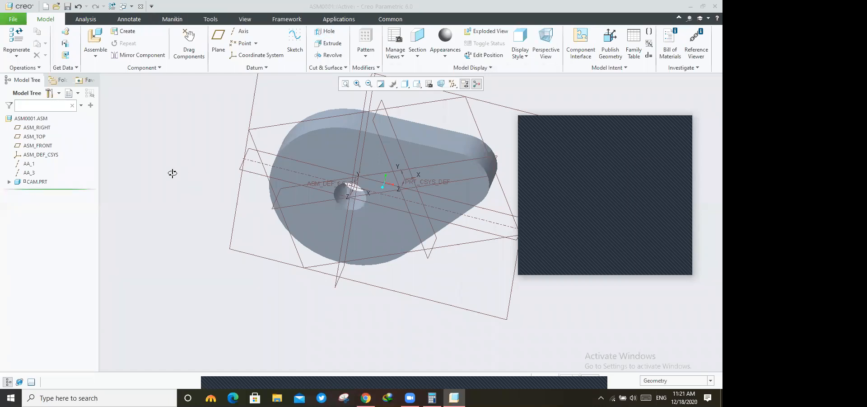
middle_drag(254, 193, 329, 129)
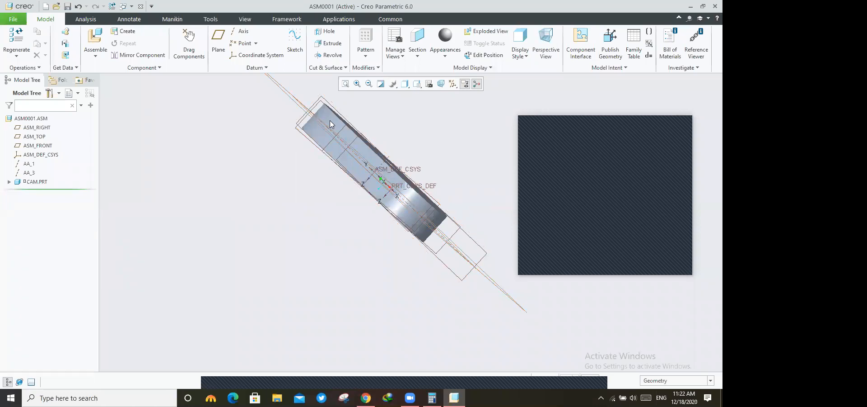
scroll(330, 120, up, 5)
click(309, 182)
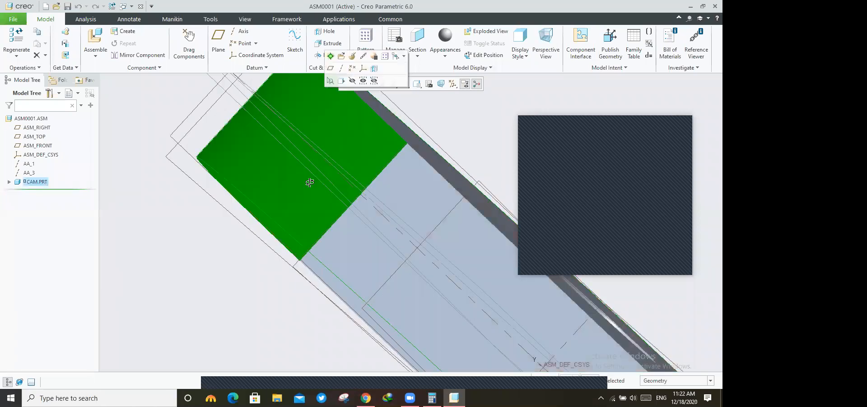
middle_drag(315, 176, 333, 153)
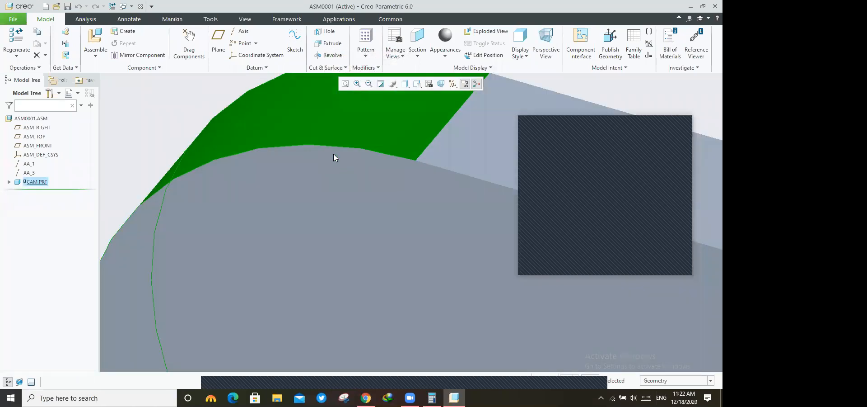
scroll(333, 153, down, 5)
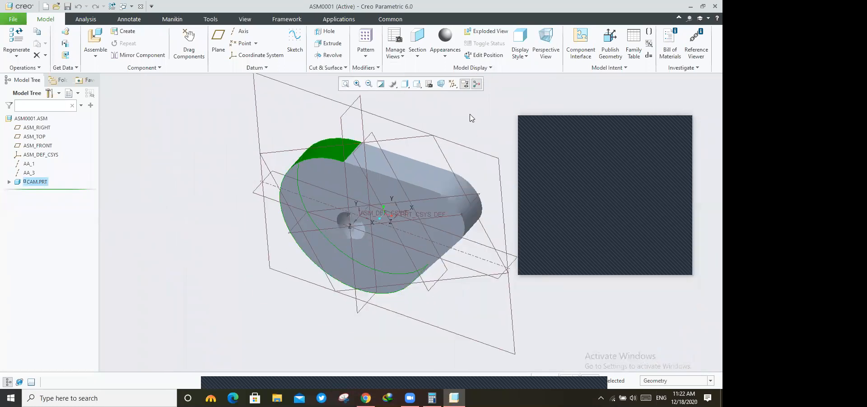
click(455, 120)
middle_drag(455, 120, 452, 121)
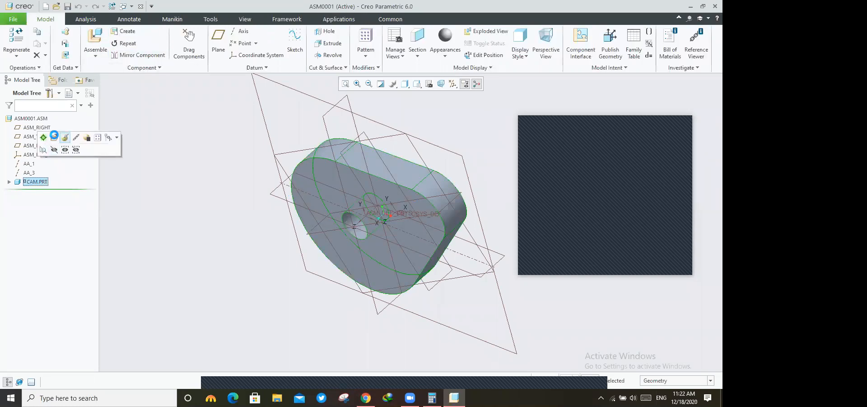
- Open the placed CAM.PRT in its own window and review the depth definition of Extrude 1
click(54, 136)
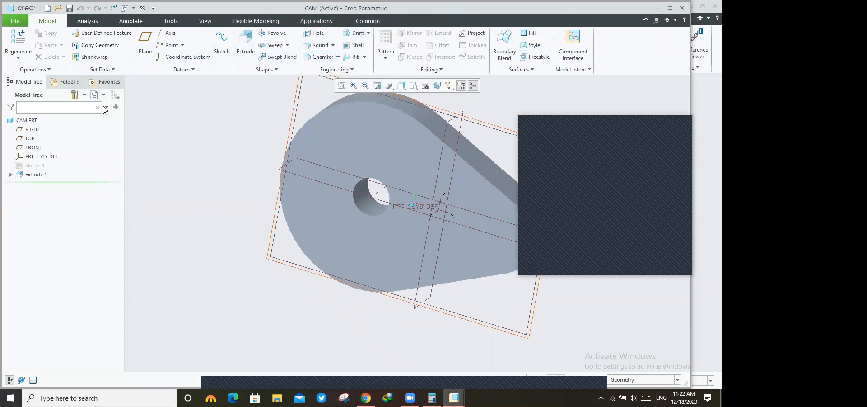
click(36, 174)
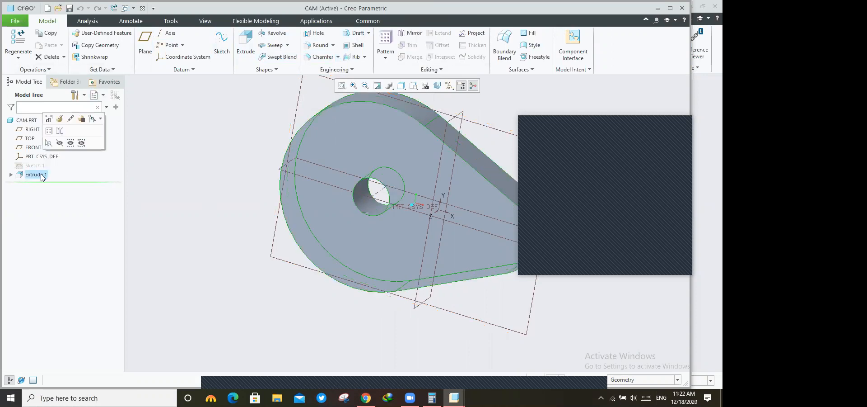
click(59, 119)
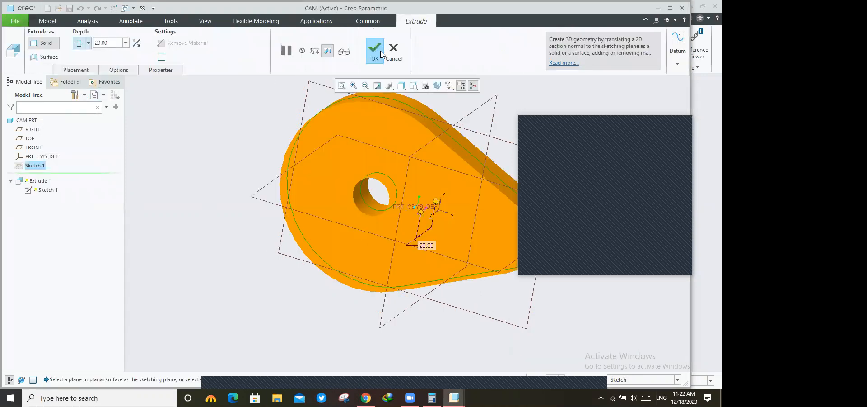
key(Return)
key(Return)
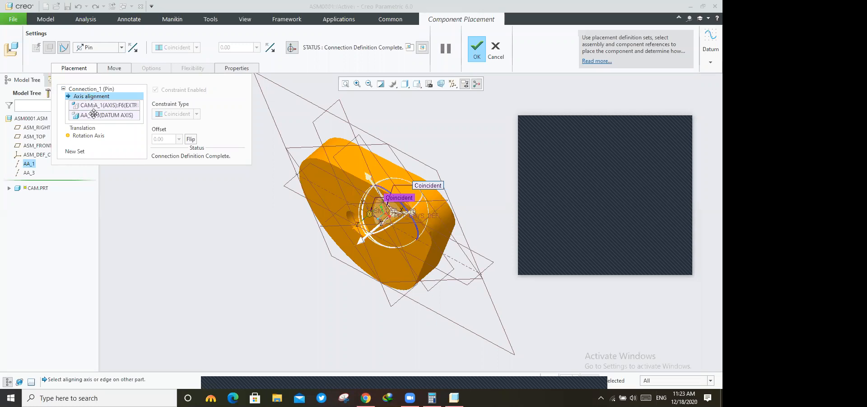
click(111, 124)
right_click(111, 122)
click(111, 119)
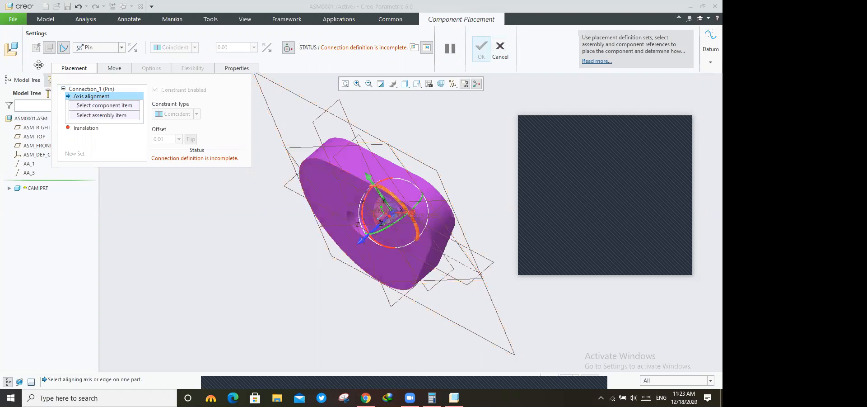
click(505, 42)
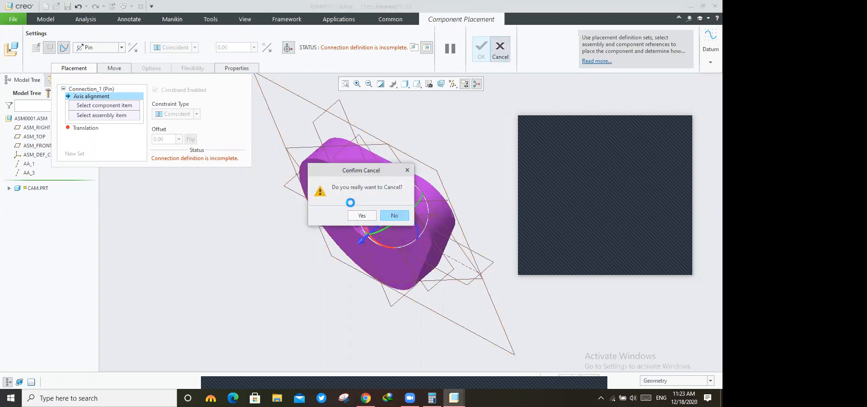
click(355, 213)
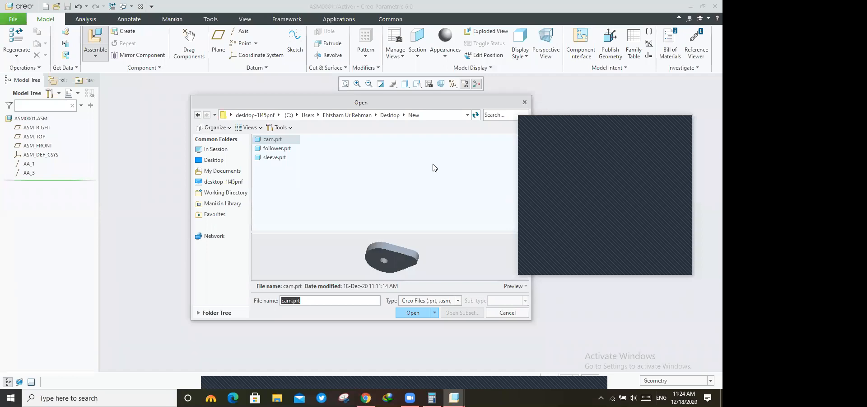
- Insert cam.prt into the assembly, turn off its separate component window and move the cam clear of the assembly datums
click(409, 311)
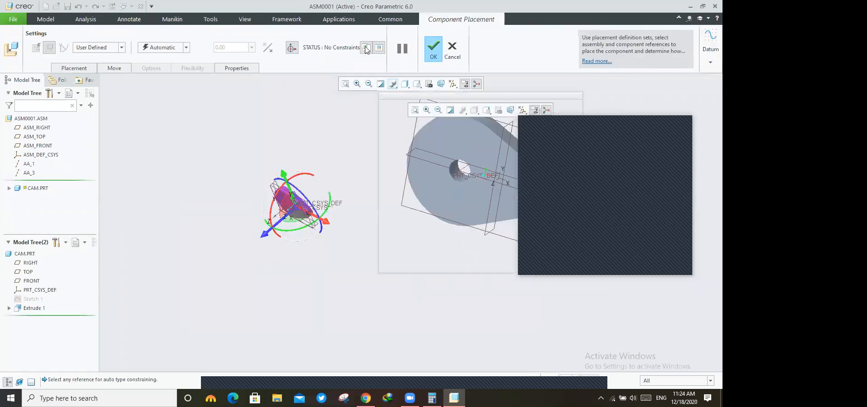
click(366, 48)
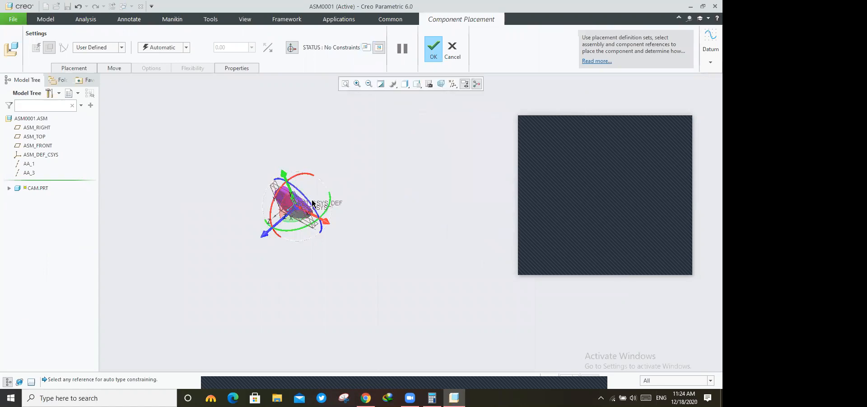
scroll(296, 204, up, 4)
scroll(296, 201, down, 7)
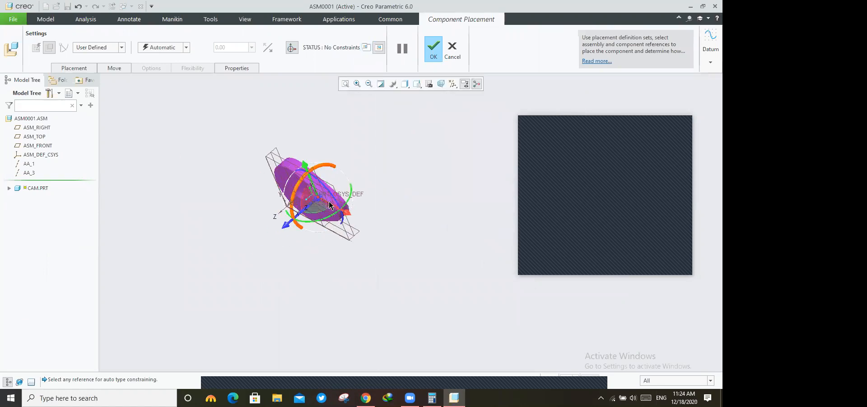
drag(401, 214, 441, 257)
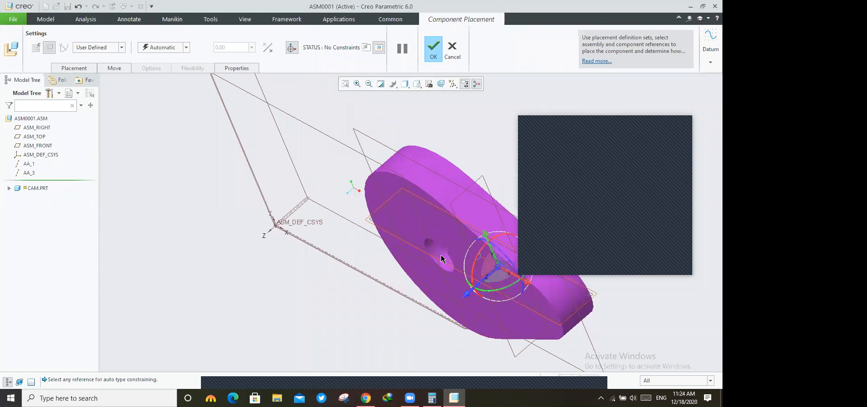
click(293, 214)
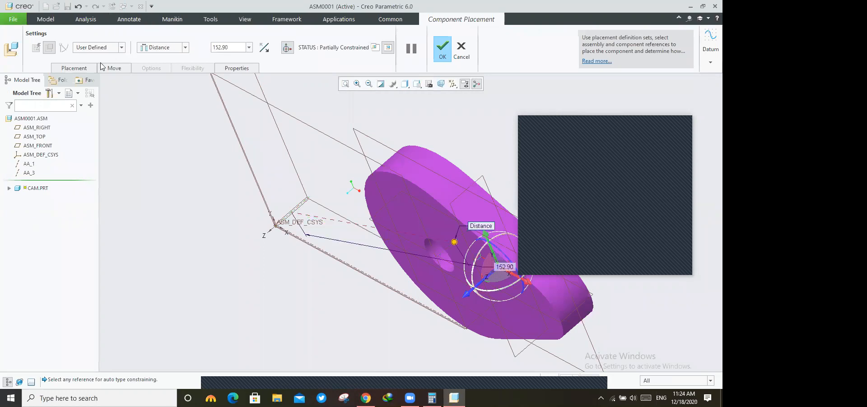
click(122, 48)
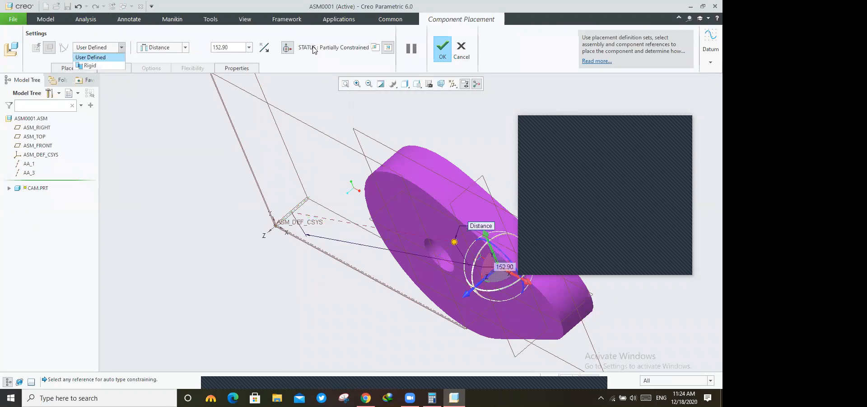
click(64, 67)
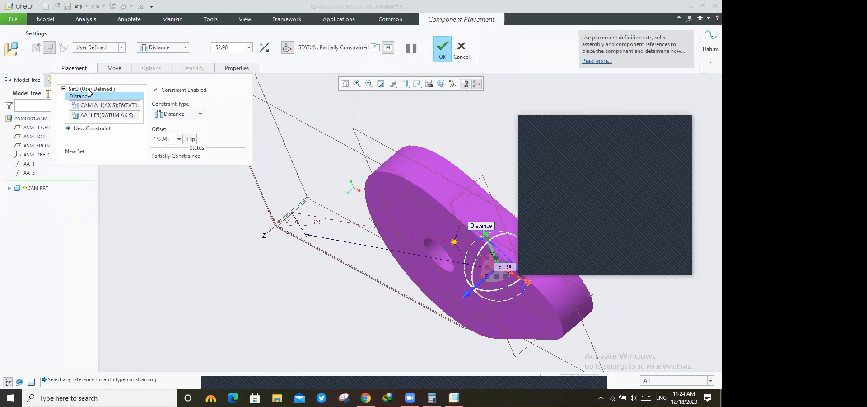
right_click(89, 95)
click(110, 94)
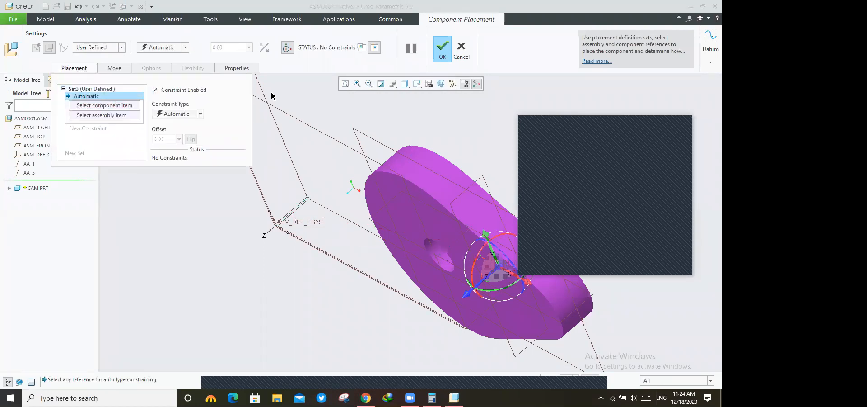
- Define a Pin connection for the cam, aligning its hole axis A_1 with the assembly datum axis AA_1
click(122, 47)
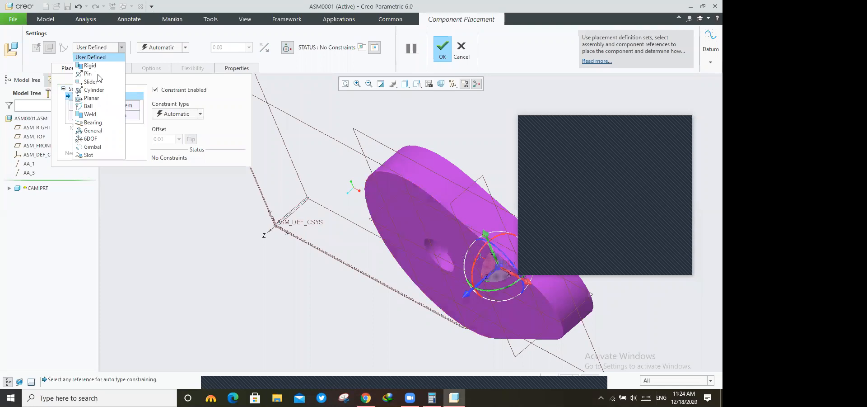
click(88, 73)
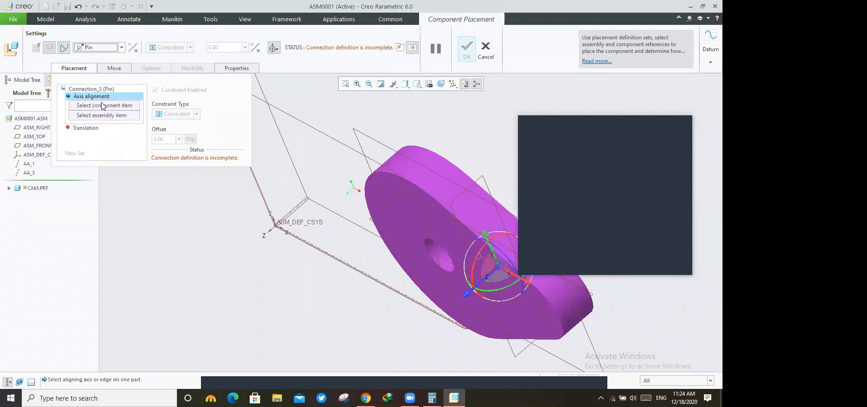
click(441, 256)
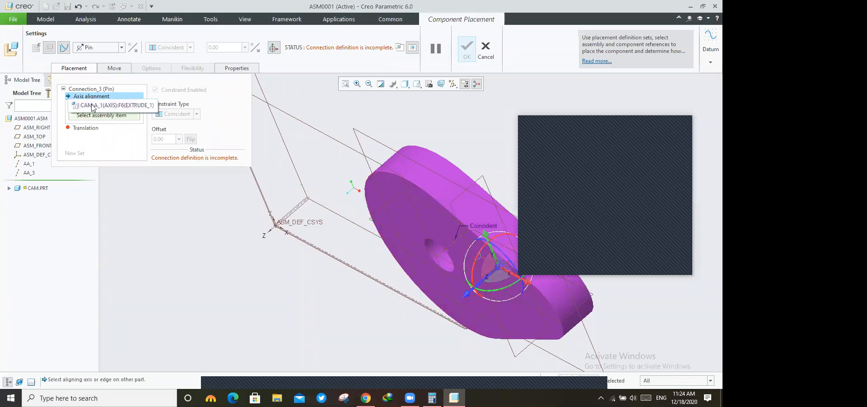
click(298, 213)
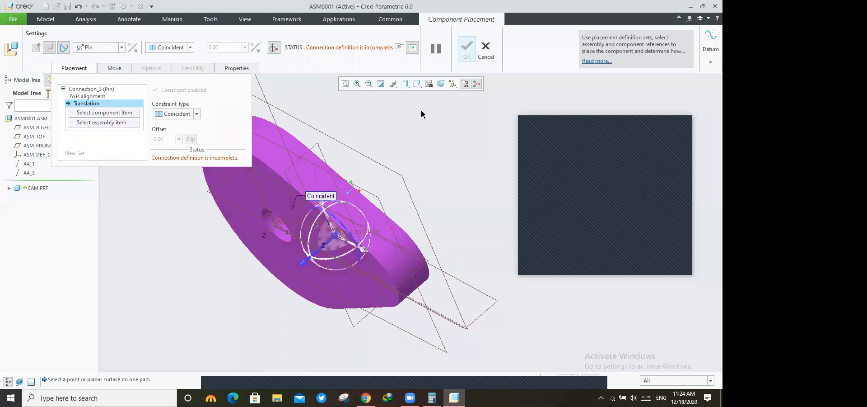
- Slide the cam along its pin axis away from the assembly datum planes and turn it slightly about that axis
mouse_move(432, 149)
middle_down()
mouse_move(303, 266)
mouse_move(327, 274)
middle_up()
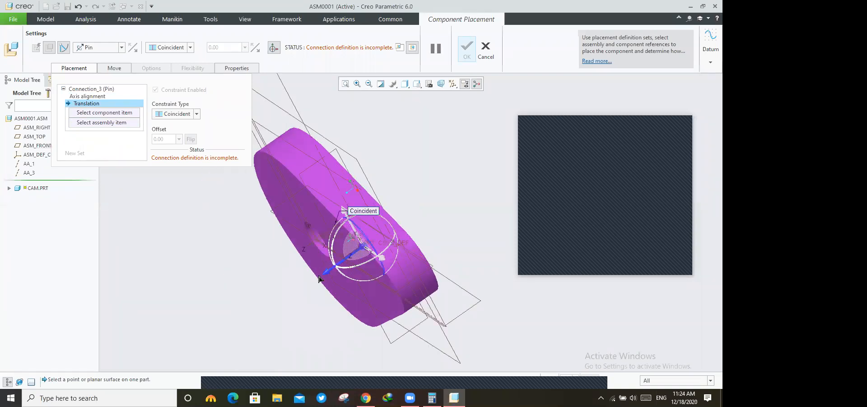
drag(320, 276, 406, 224)
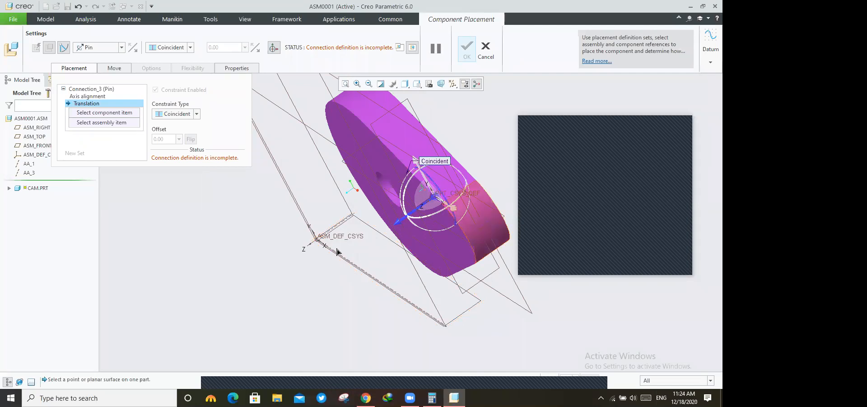
drag(399, 221, 82, 108)
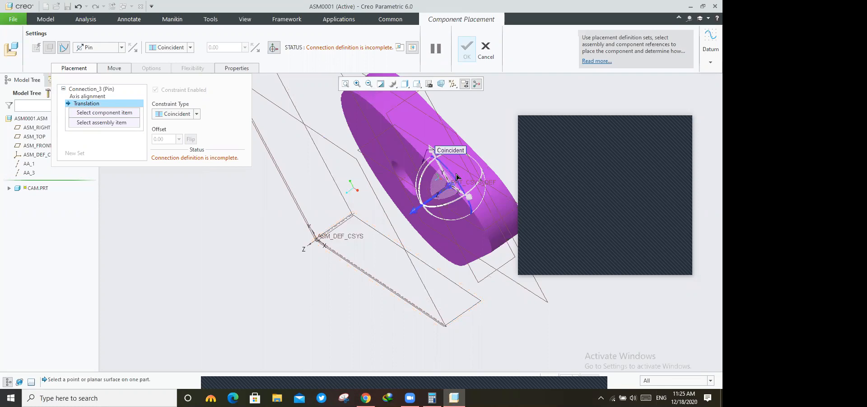
drag(447, 167, 456, 190)
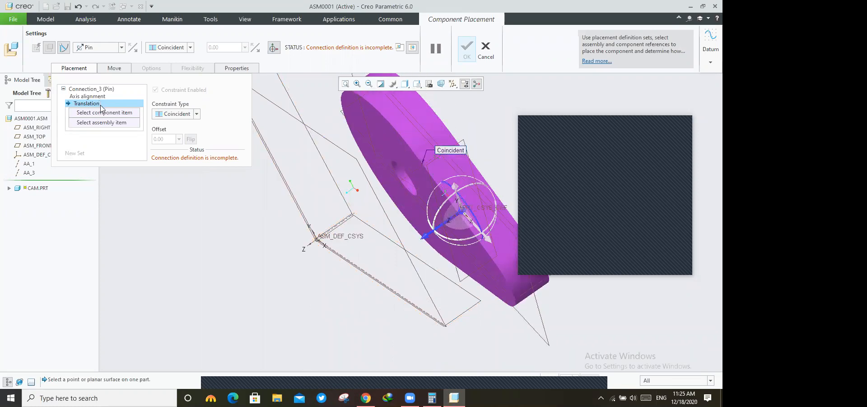
- Set the pin's translation reference by making the cam's FRONT plane coincident with ASM_FRONT
click(100, 105)
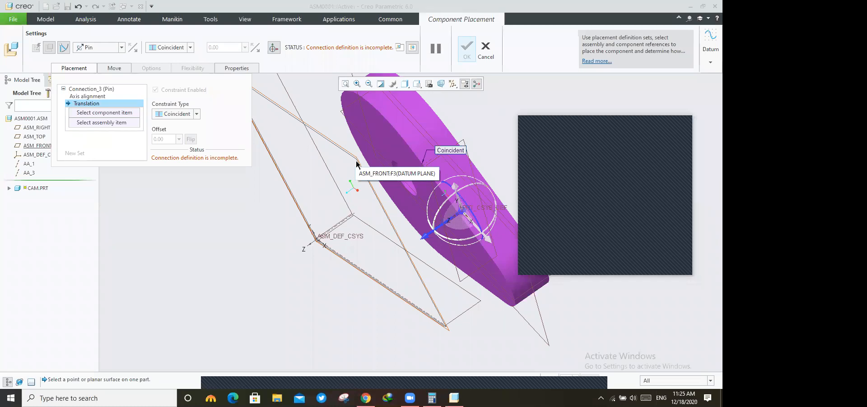
click(349, 188)
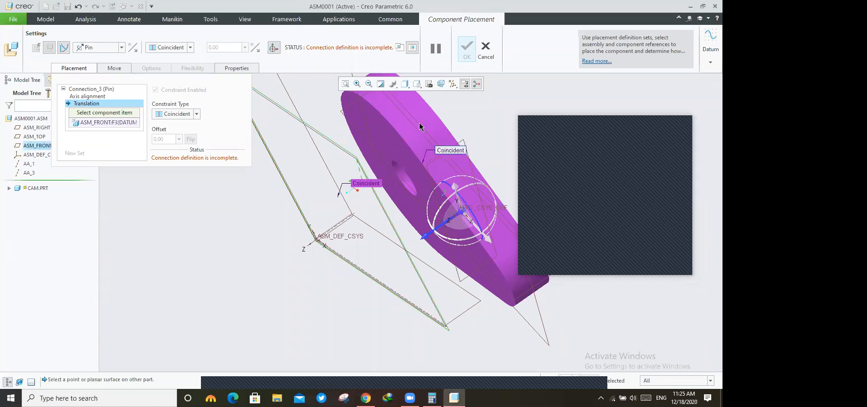
click(420, 127)
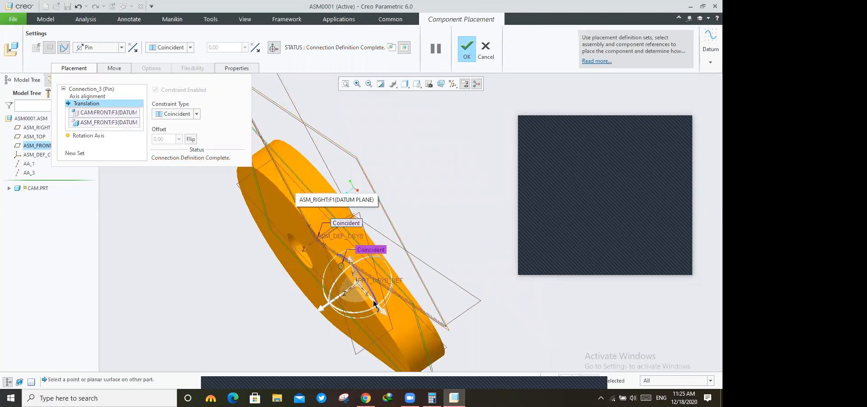
- Rotate the cam about its pin axis to test the remaining rotational freedom
scroll(373, 300, up, 3)
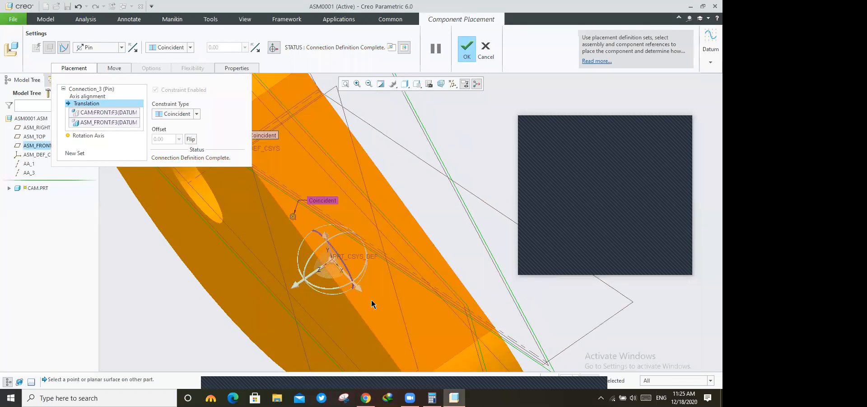
scroll(372, 299, up, 2)
drag(293, 201, 329, 168)
scroll(329, 170, down, 5)
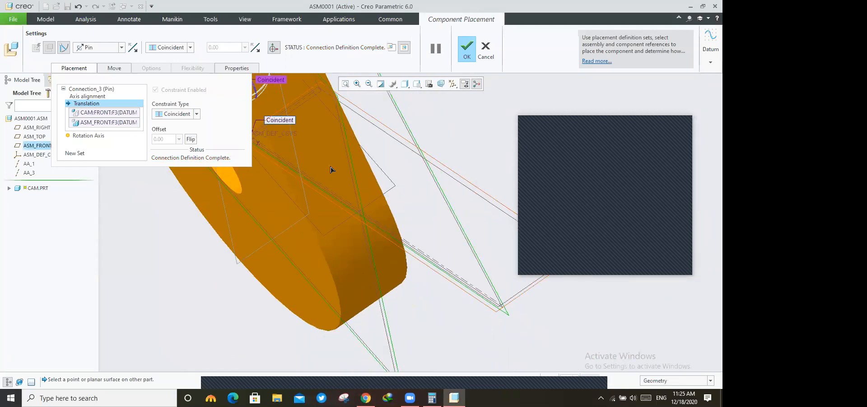
drag(296, 191, 370, 184)
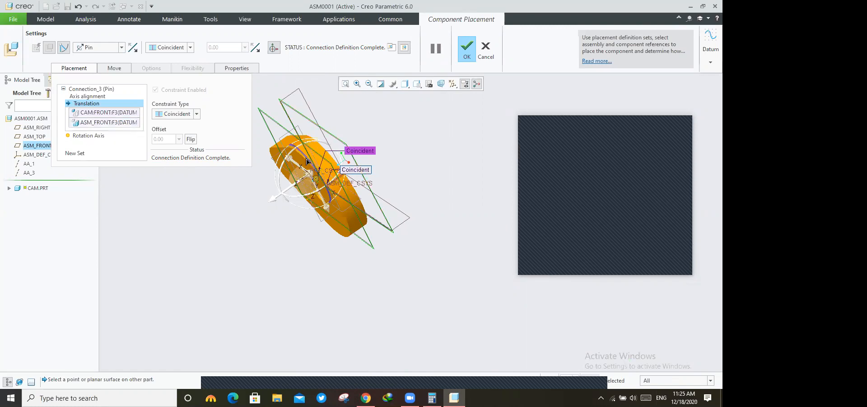
- Turn the cam once more about its pin axis and accept its placement
drag(315, 181, 340, 156)
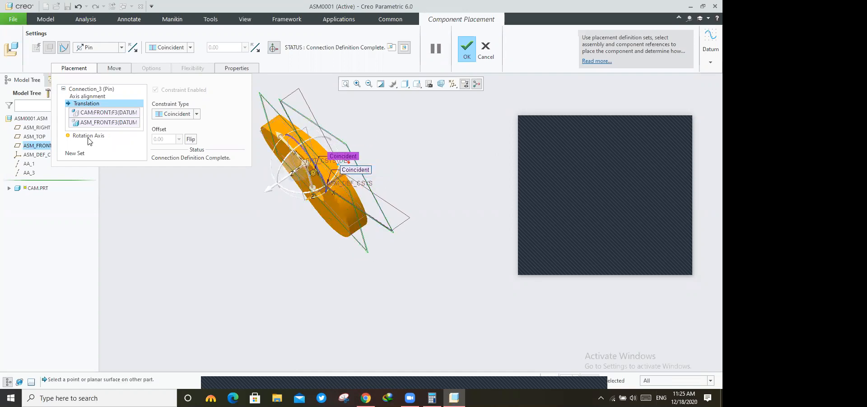
click(467, 48)
- Insert follower.prt into the assembly as the component to place after the cam
middle_drag(405, 151, 365, 156)
scroll(364, 156, down, 3)
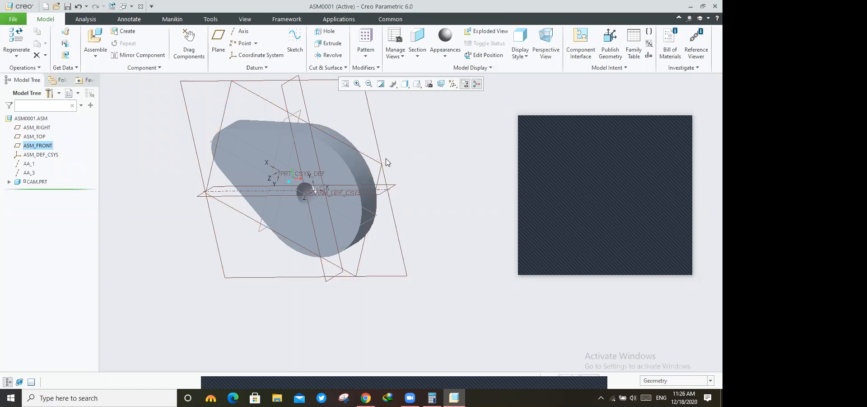
scroll(386, 162, down, 2)
click(95, 36)
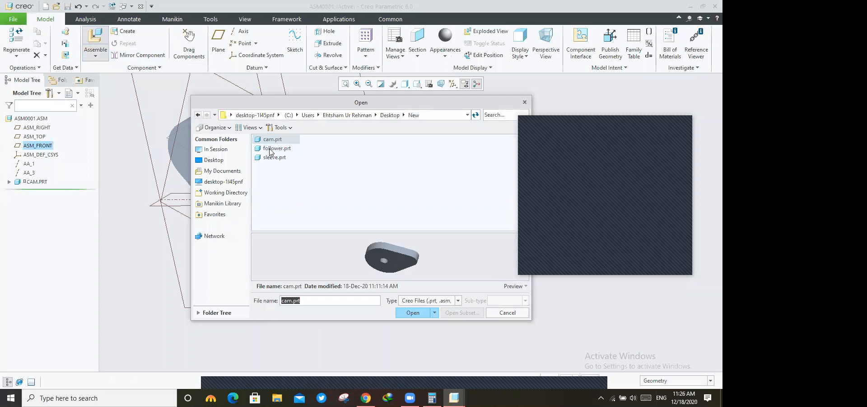
click(272, 149)
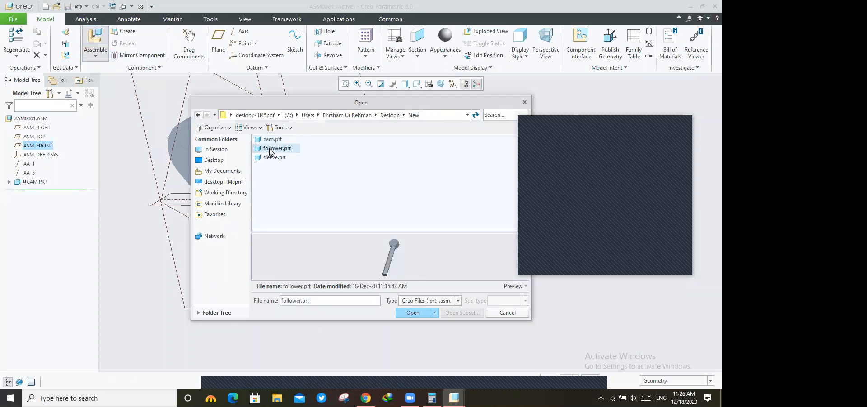
click(413, 312)
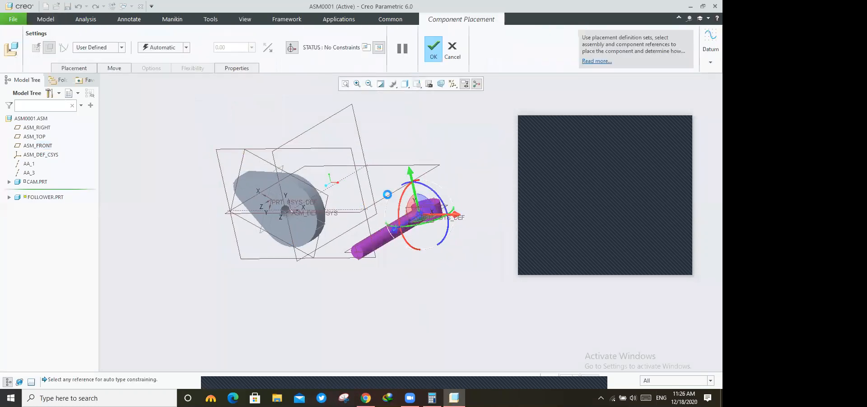
scroll(420, 209, up, 2)
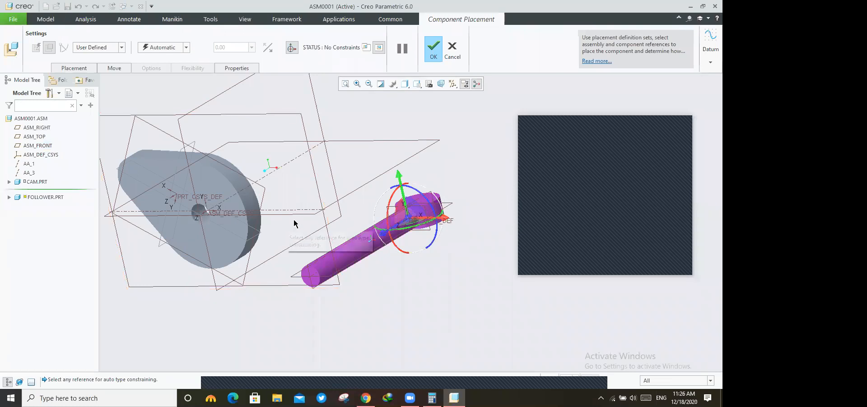
middle_drag(318, 169, 354, 181)
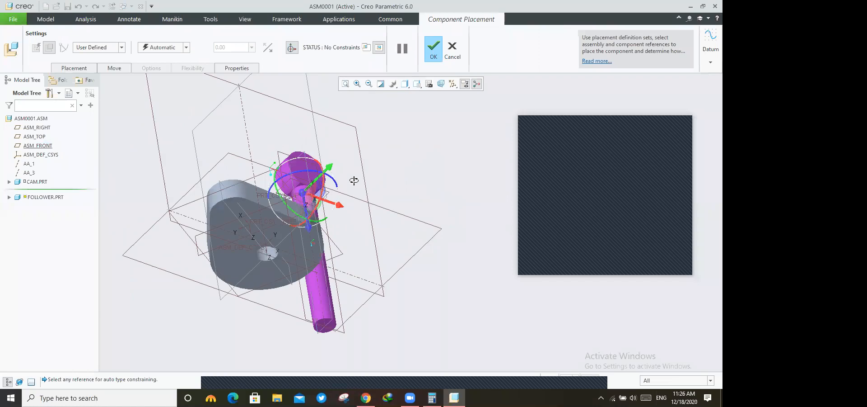
middle_drag(354, 181, 401, 199)
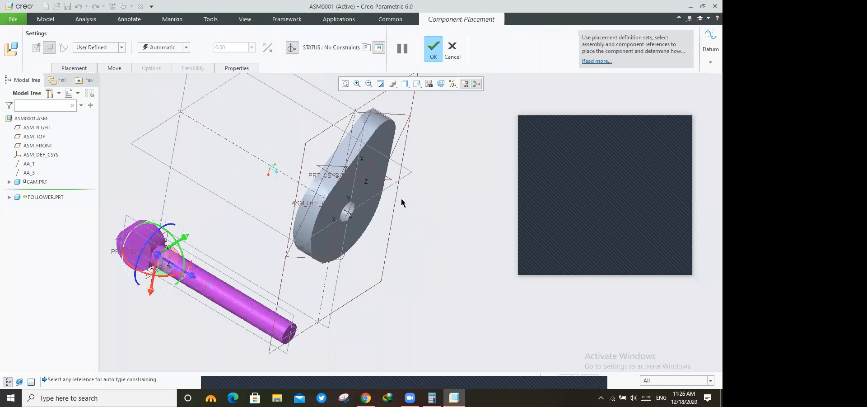
middle_drag(406, 205, 407, 207)
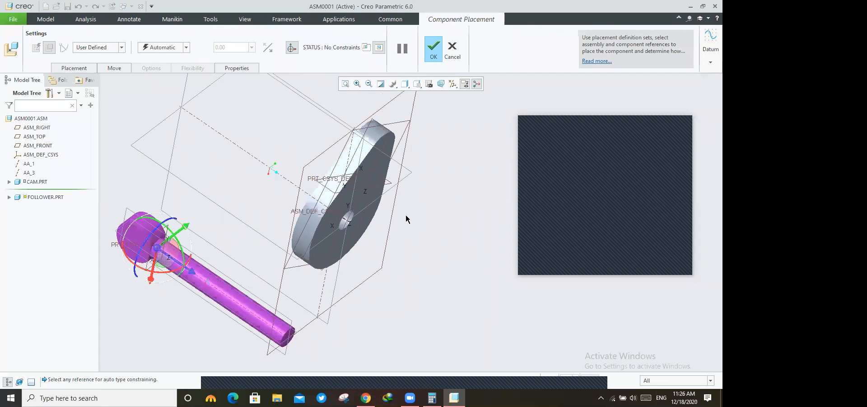
- Define a Slider connection for the follower, aligning its axis A_1 with the assembly datum axis AA_3
click(74, 68)
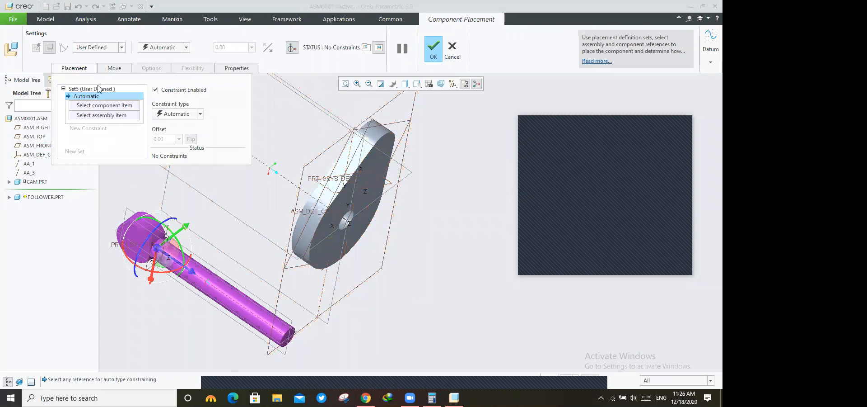
click(122, 47)
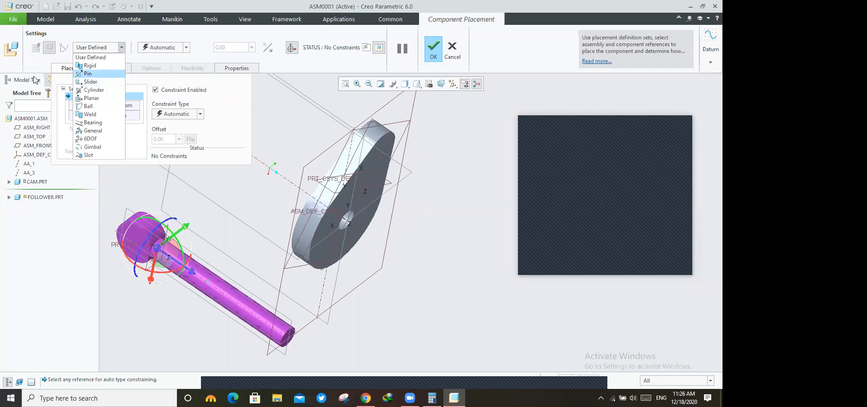
click(91, 81)
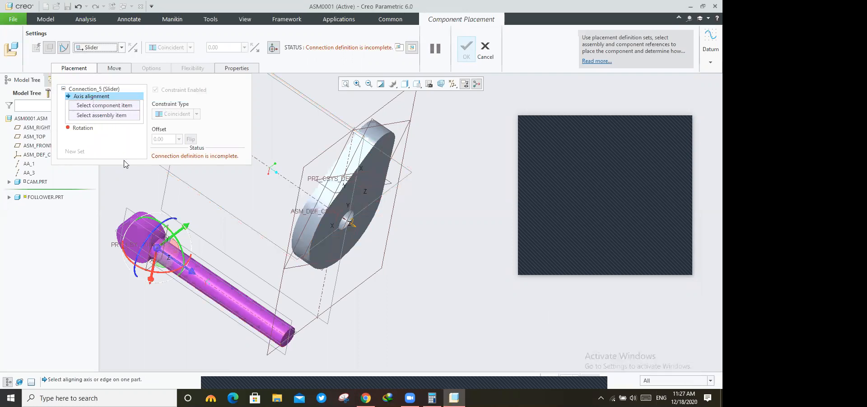
click(217, 288)
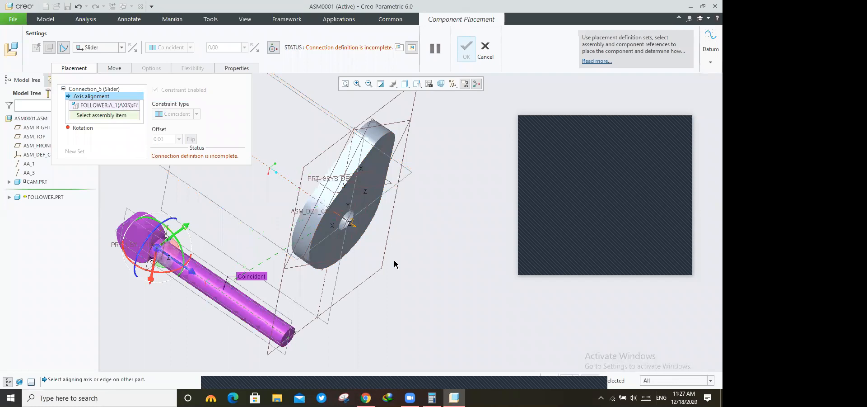
mouse_move(414, 201)
middle_down()
mouse_move(434, 184)
mouse_move(425, 171)
mouse_move(408, 201)
middle_up()
middle_drag(413, 206, 280, 179)
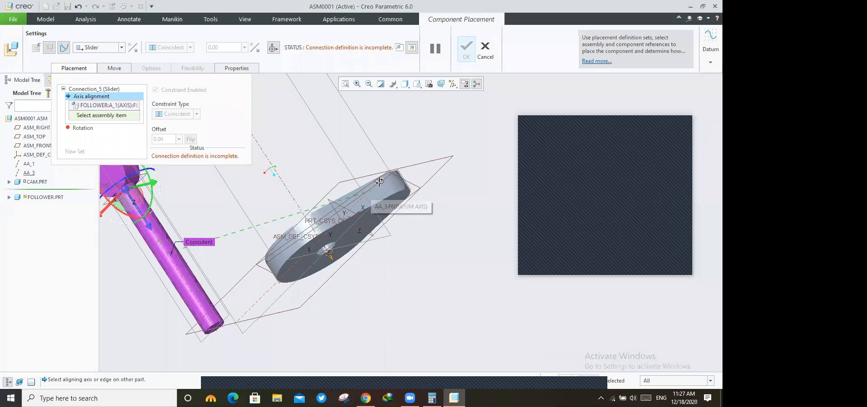
scroll(375, 185, down, 5)
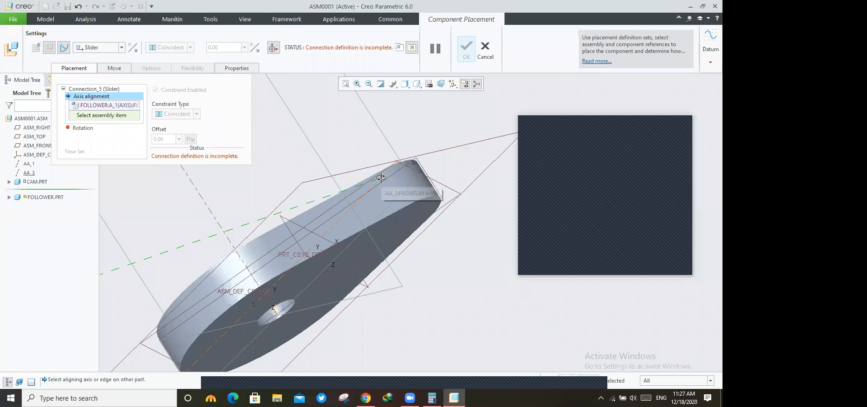
click(382, 179)
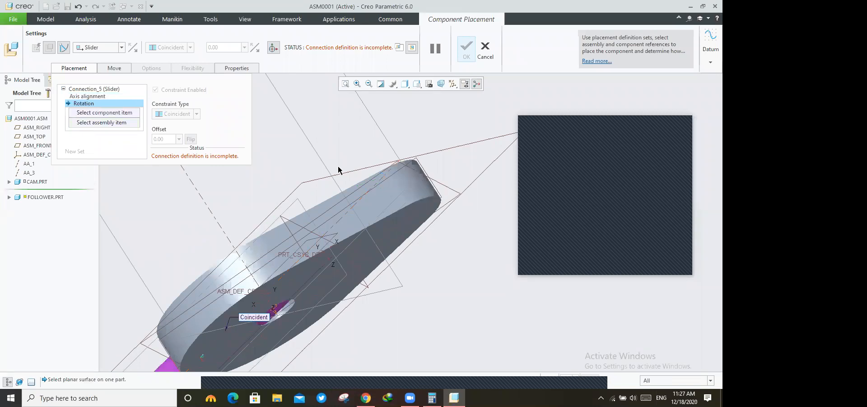
- Slide the follower along AA_3 to the other side of the cam so its rounded head faces the cam's nose
scroll(324, 156, up, 4)
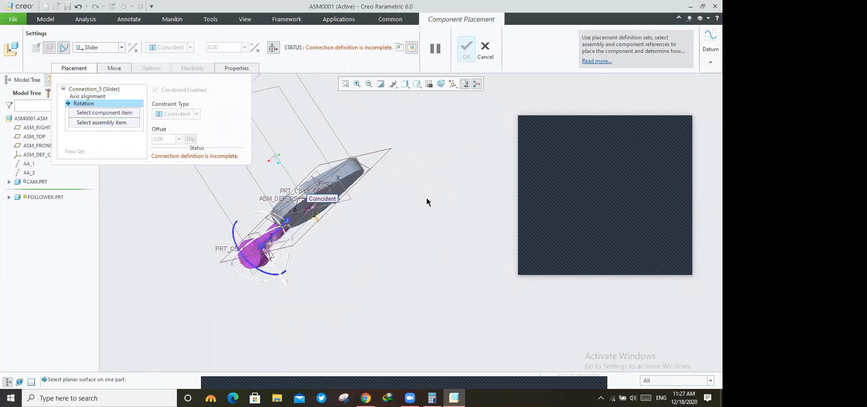
middle_drag(428, 202, 290, 280)
drag(324, 198, 295, 272)
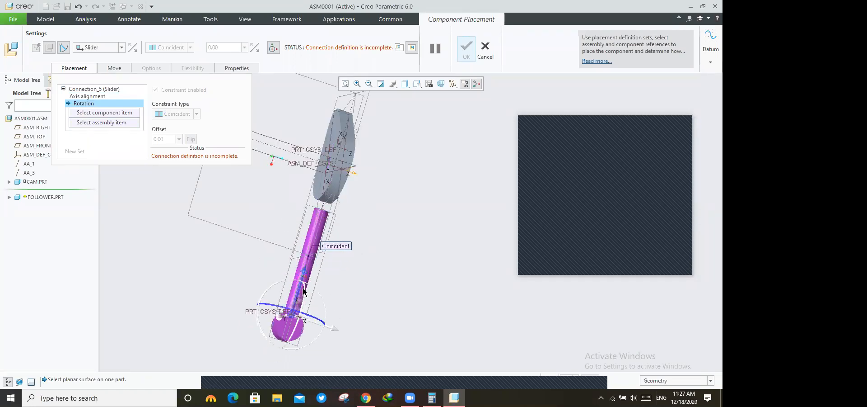
mouse_move(411, 262)
middle_down()
mouse_move(358, 300)
mouse_move(368, 328)
middle_up()
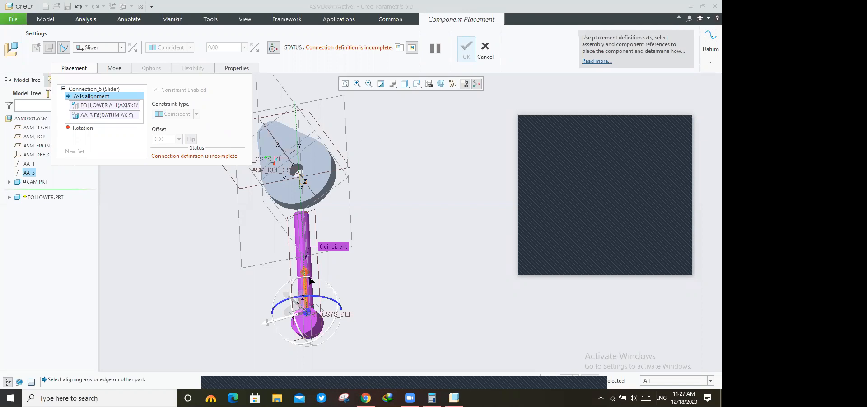
drag(304, 271, 313, 58)
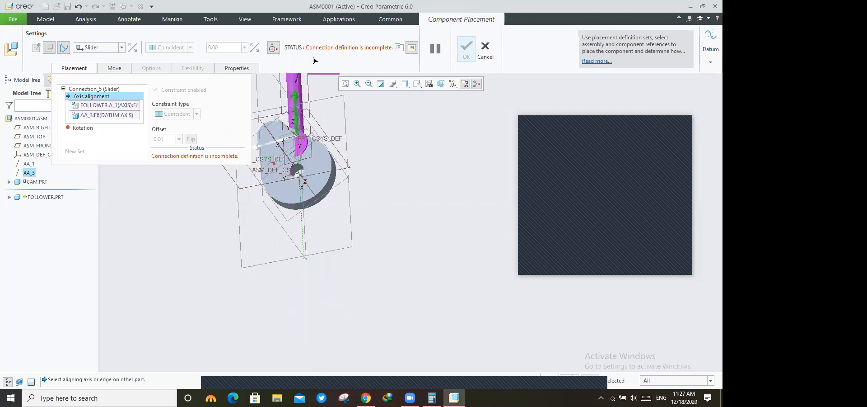
middle_drag(346, 178, 318, 215)
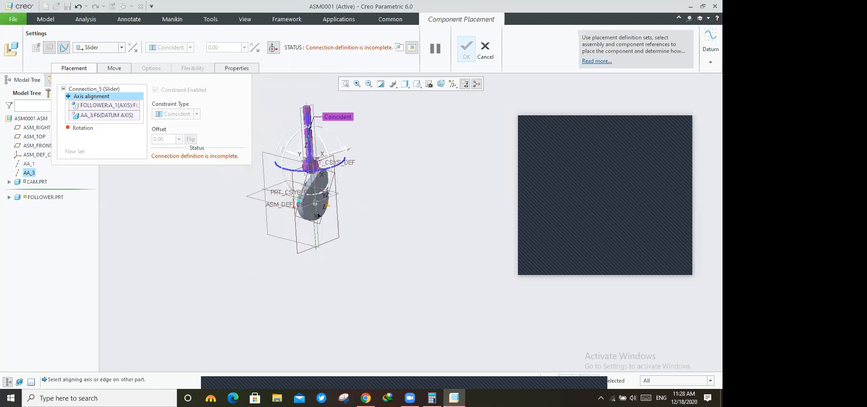
drag(319, 165, 182, 145)
- Set the slider's rotation reference by making the follower's TOP plane coincident with ASM_FRONT
middle_drag(254, 243, 338, 112)
scroll(337, 113, up, 4)
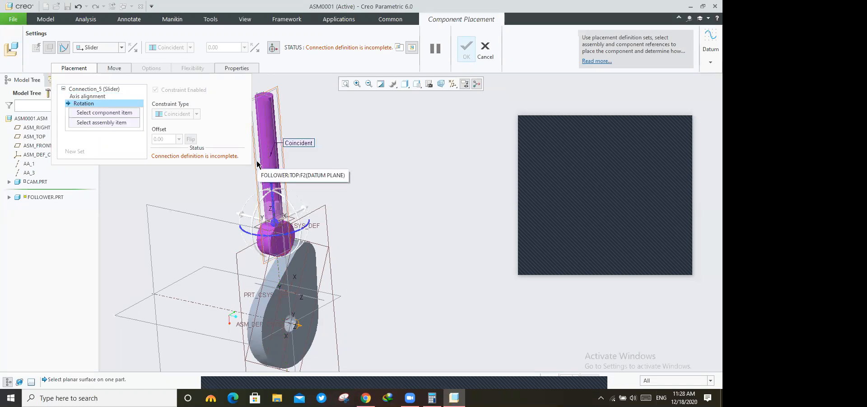
click(266, 288)
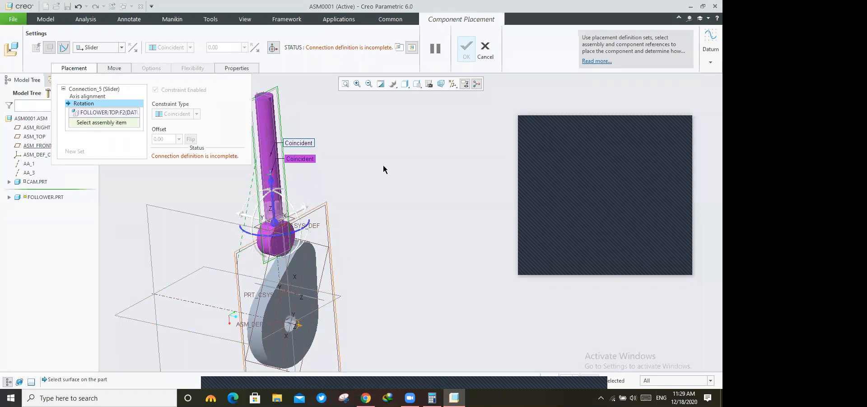
click(431, 183)
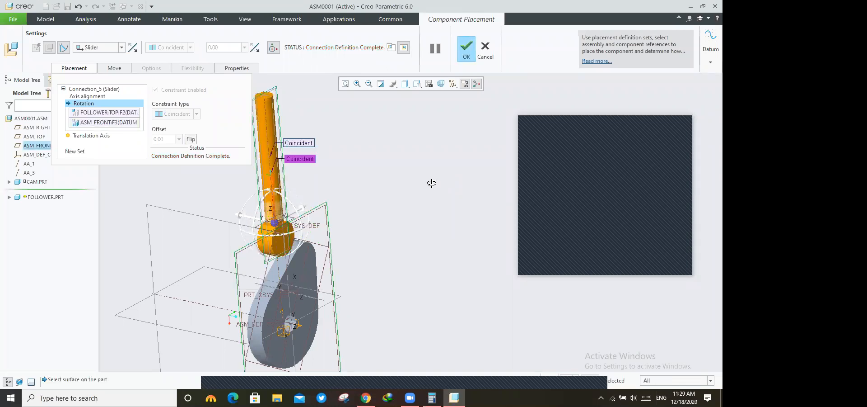
- Slide the follower along its axis clear of the cam's nose and accept its placement
middle_drag(418, 186, 312, 214)
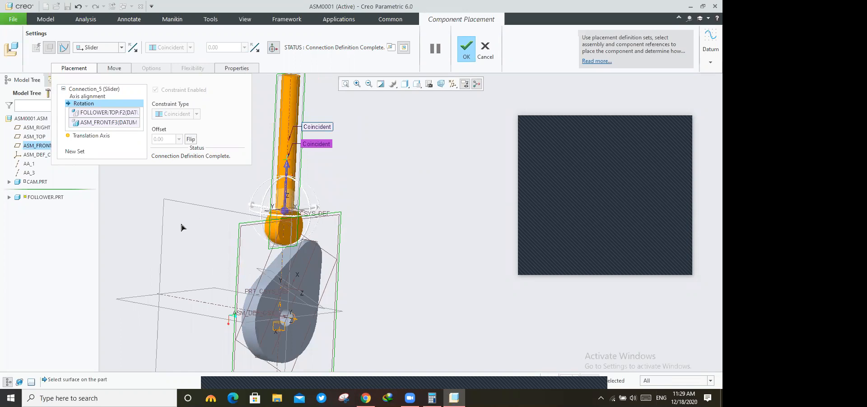
scroll(312, 212, up, 5)
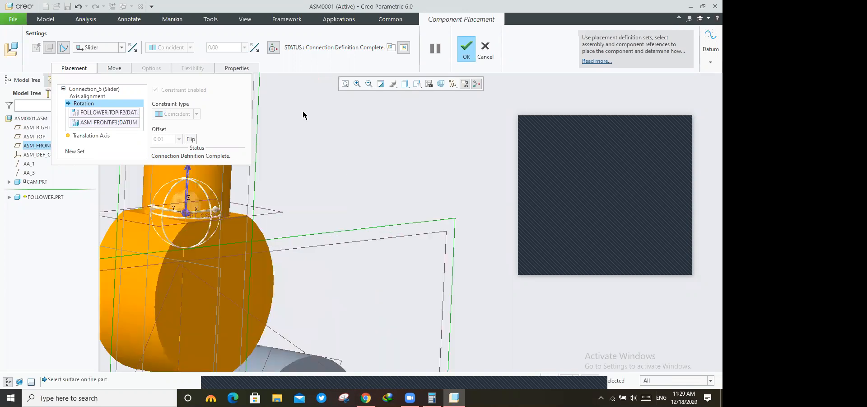
scroll(299, 131, down, 5)
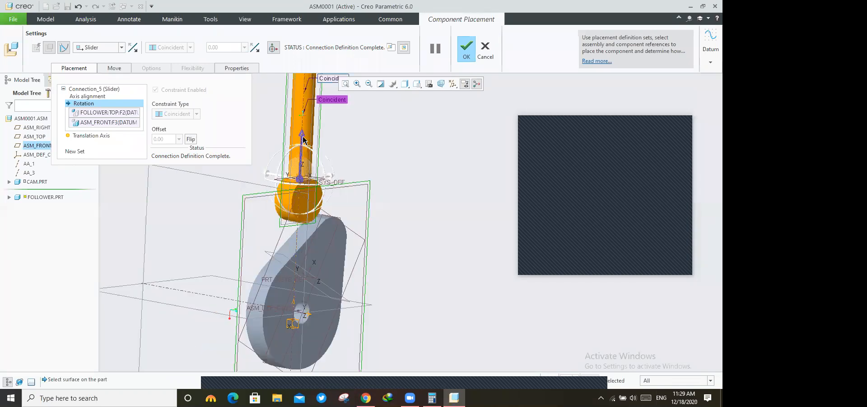
drag(305, 153, 311, 169)
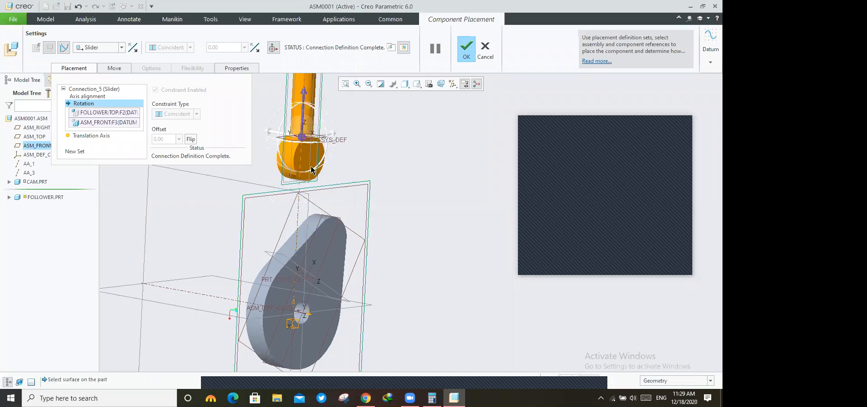
scroll(312, 172, down, 3)
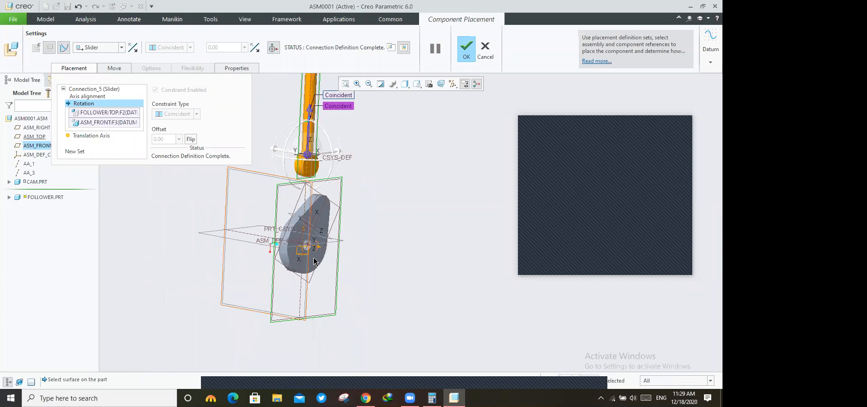
scroll(314, 258, up, 2)
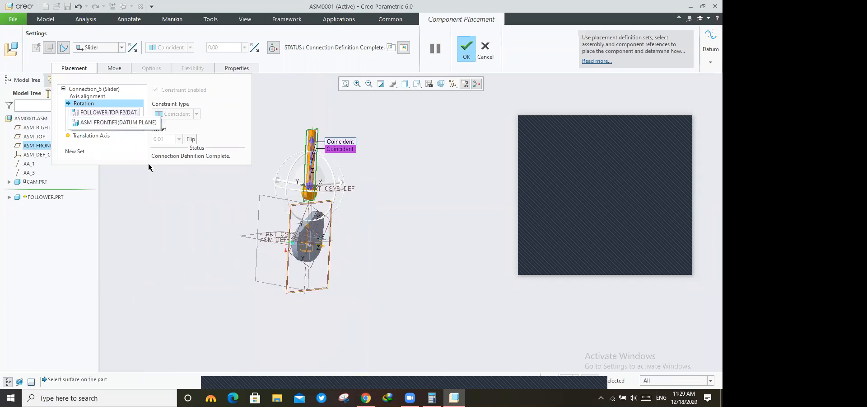
middle_click(285, 172)
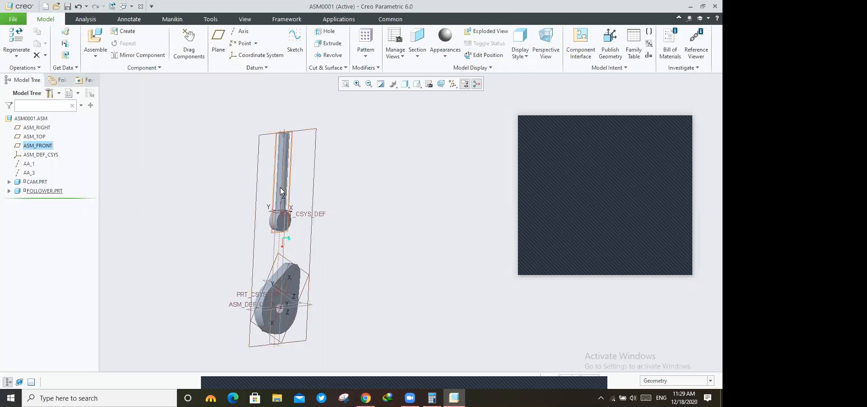
- Switch the assembly to the Mechanism application
scroll(365, 190, up, 5)
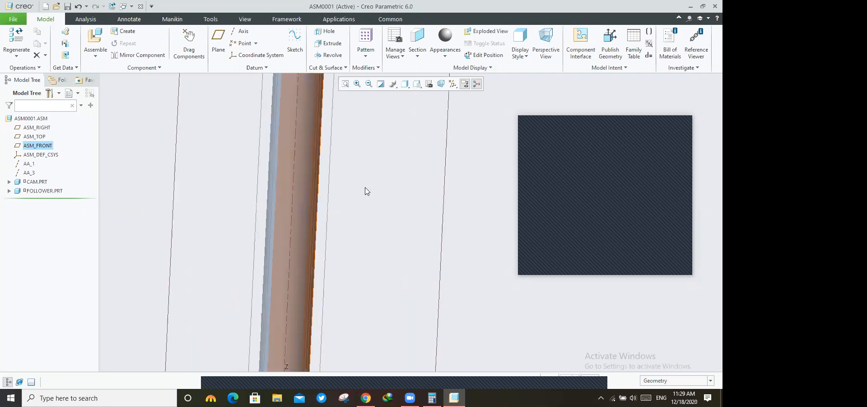
scroll(366, 191, down, 3)
scroll(353, 183, down, 5)
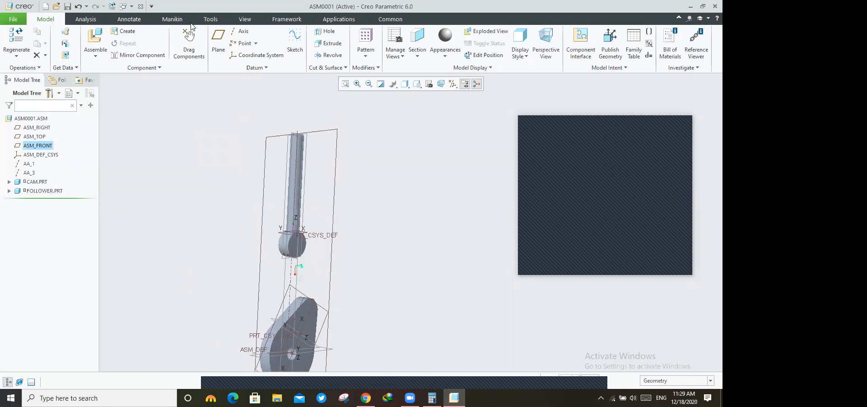
click(339, 19)
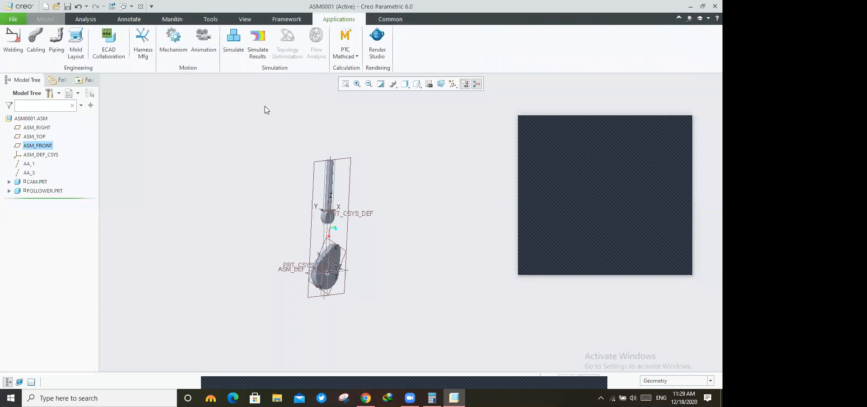
click(173, 41)
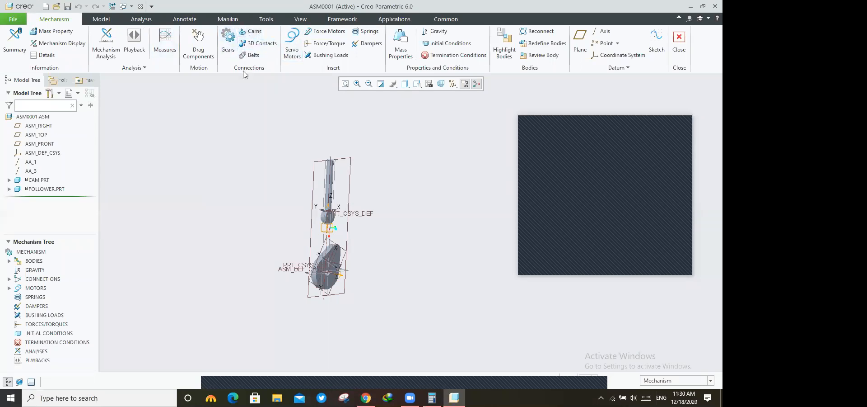
- Start a cam-follower connection and define Cam 1 from the cam's outer profile surface
click(254, 32)
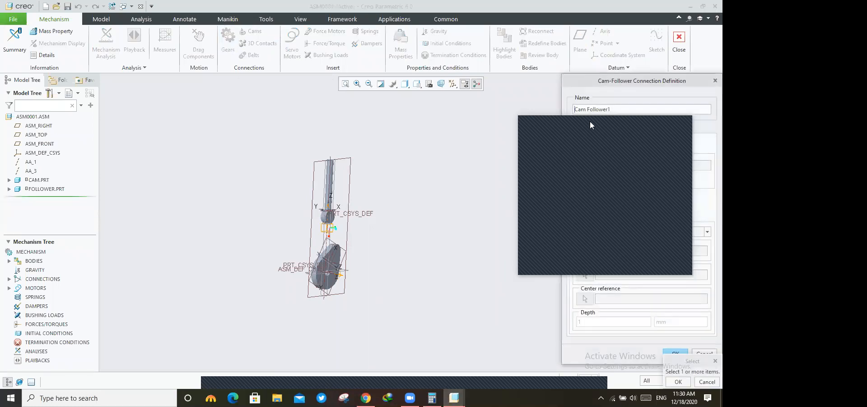
drag(574, 126, 412, 12)
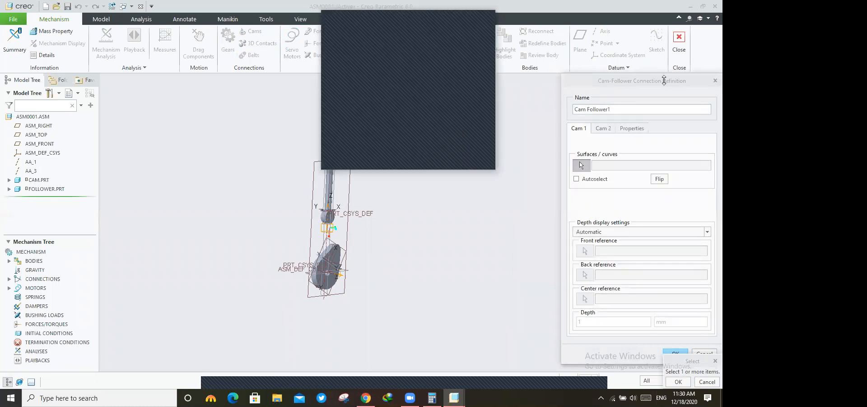
drag(642, 80, 539, 101)
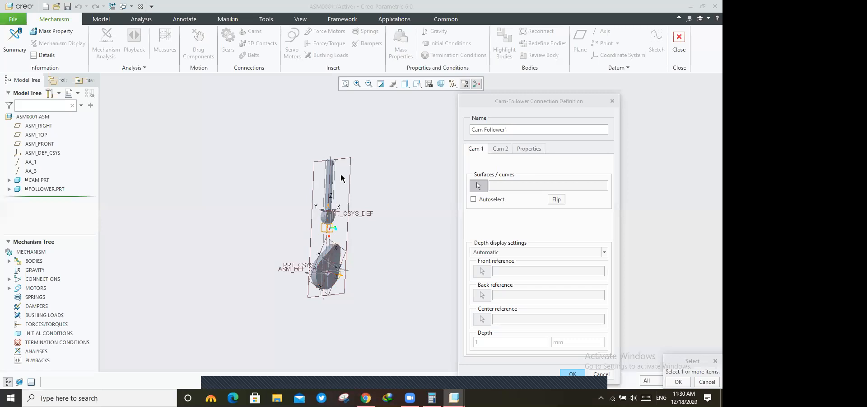
scroll(311, 232, down, 4)
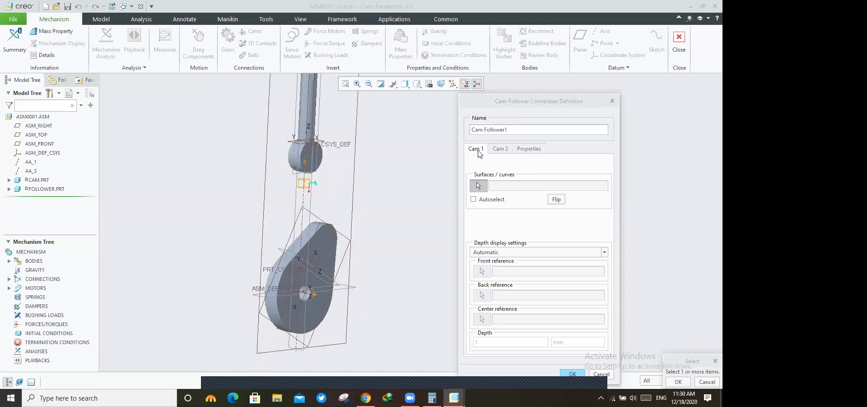
click(501, 151)
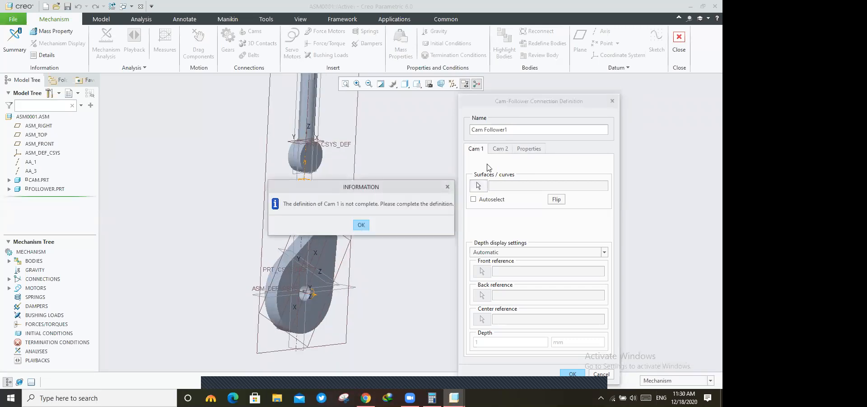
click(448, 187)
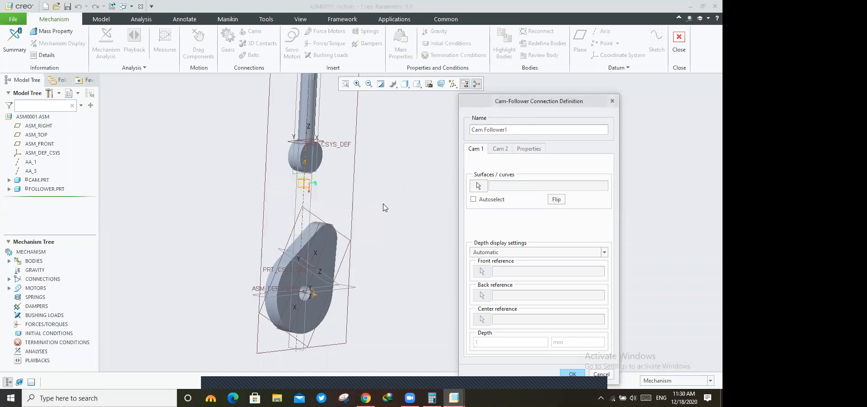
click(478, 185)
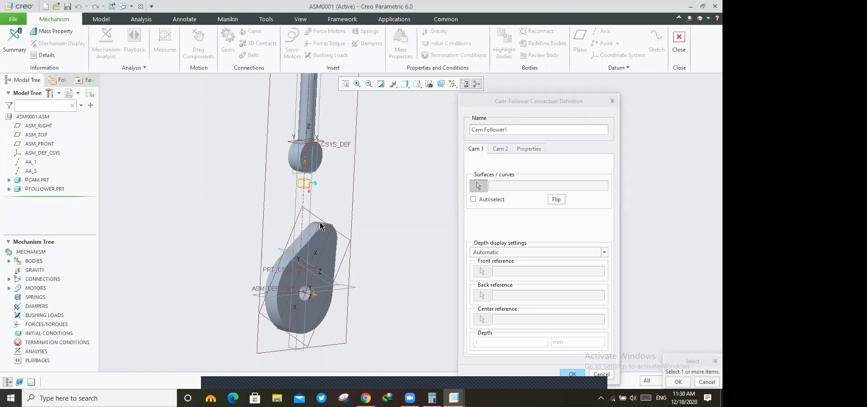
ctrl+click(280, 269)
middle_drag(374, 262, 310, 254)
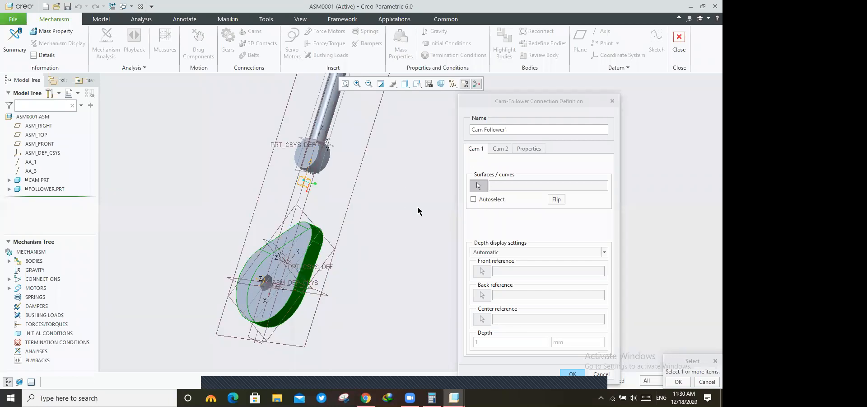
middle_click(412, 184)
scroll(404, 226, up, 1)
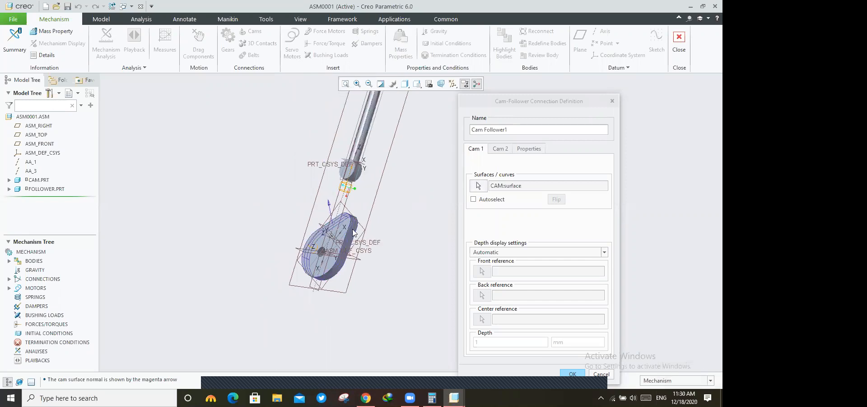
middle_click(338, 205)
click(359, 186)
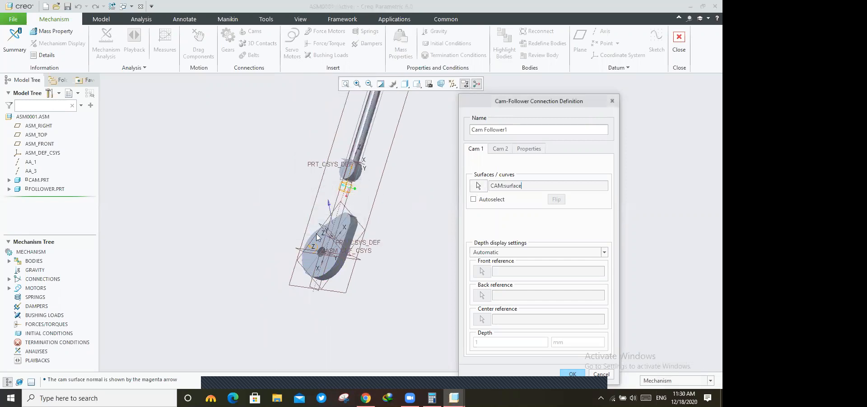
- Define Cam 2 from the rounded surface of the follower's head and accept the cam-follower connection
middle_drag(334, 231, 331, 221)
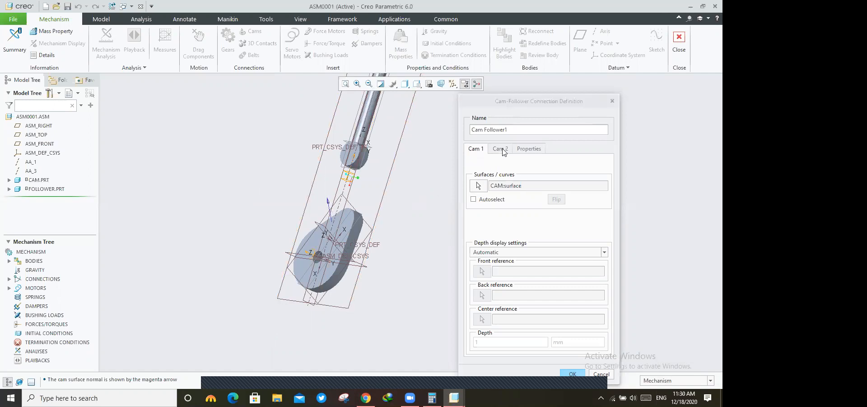
scroll(388, 271, down, 4)
scroll(369, 237, up, 6)
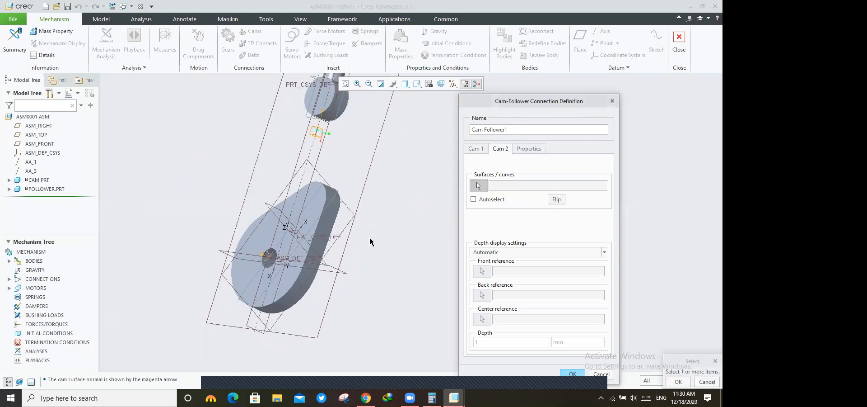
scroll(367, 176, down, 3)
scroll(369, 183, down, 4)
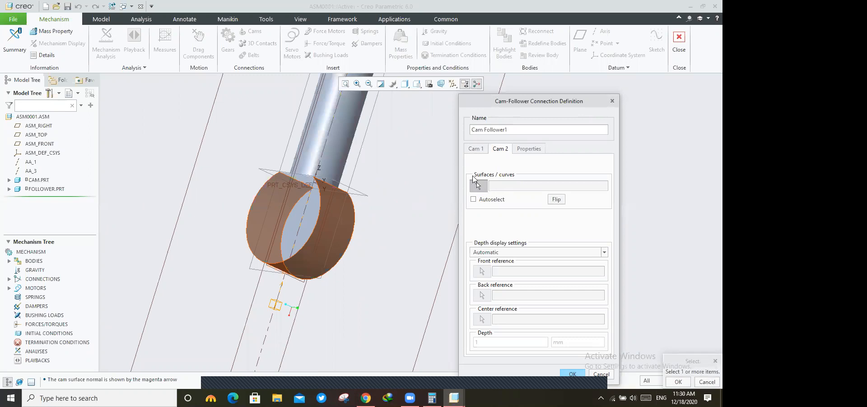
scroll(419, 208, up, 3)
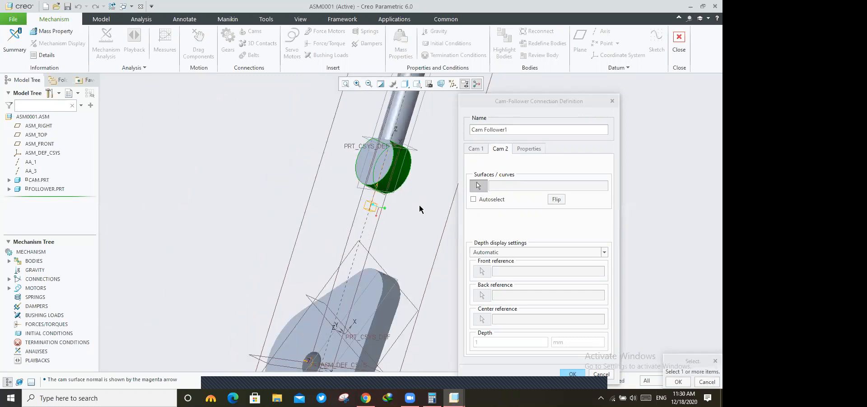
middle_click(255, 130)
scroll(465, 193, up, 3)
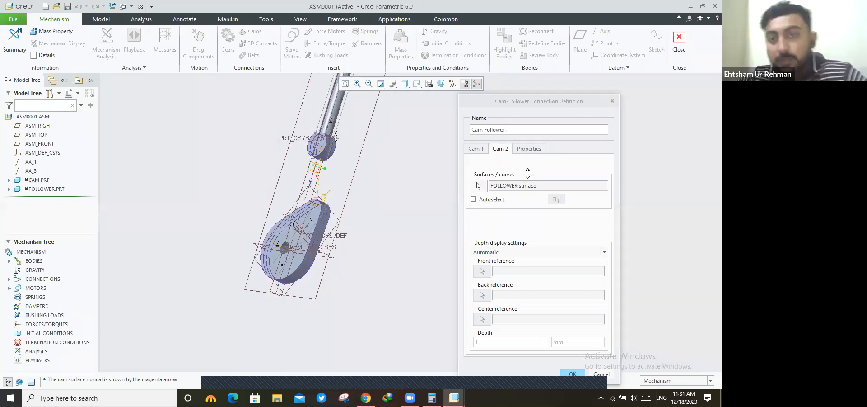
drag(514, 103, 509, 65)
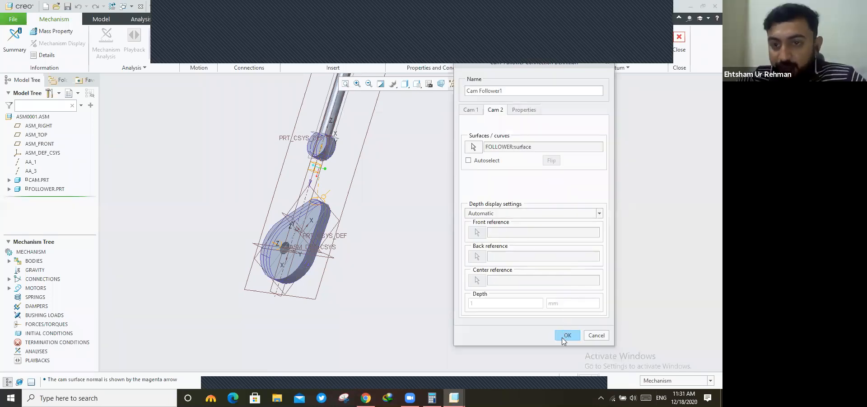
click(568, 336)
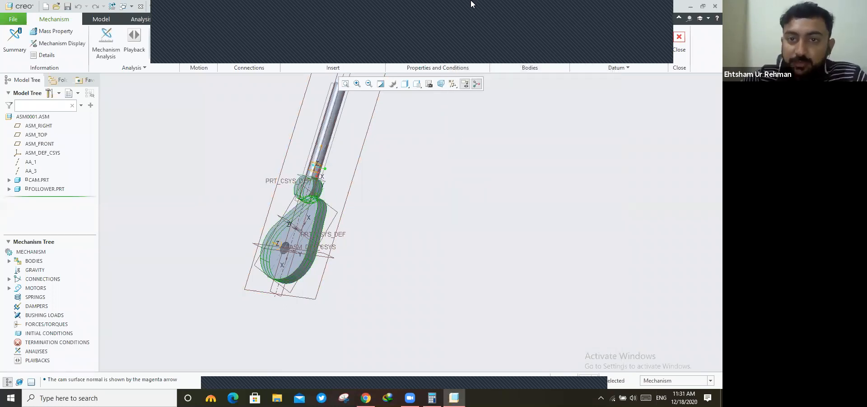
- Add a servo motor on the cam's pin joint axis and set its driven quantity to Angular Velocity
scroll(690, 0, up, 5)
scroll(693, 5, down, 5)
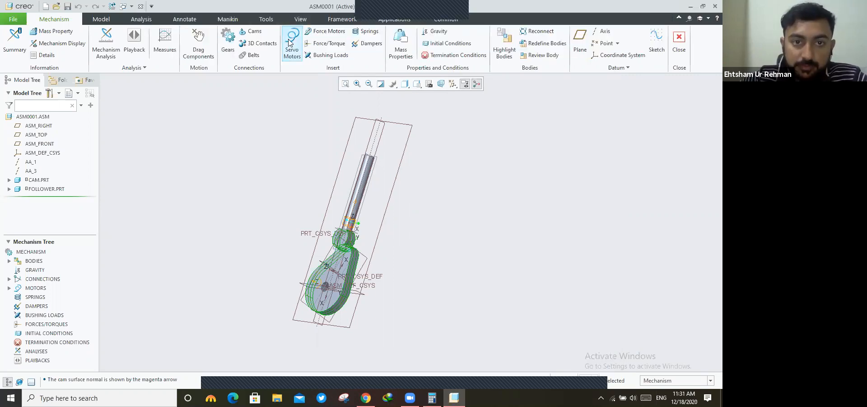
click(292, 42)
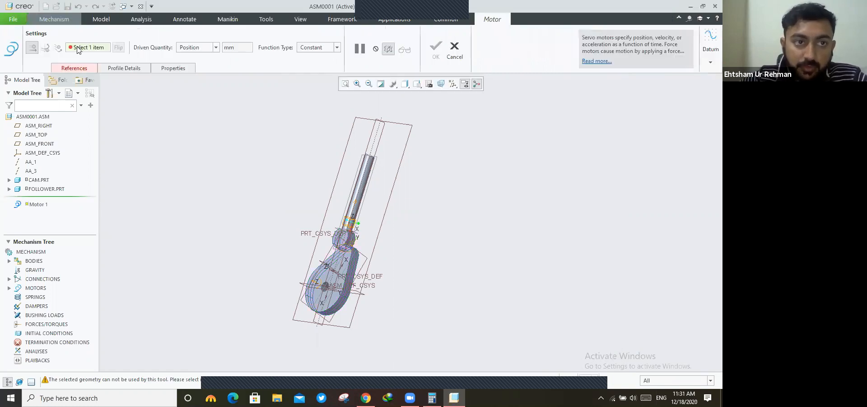
click(323, 288)
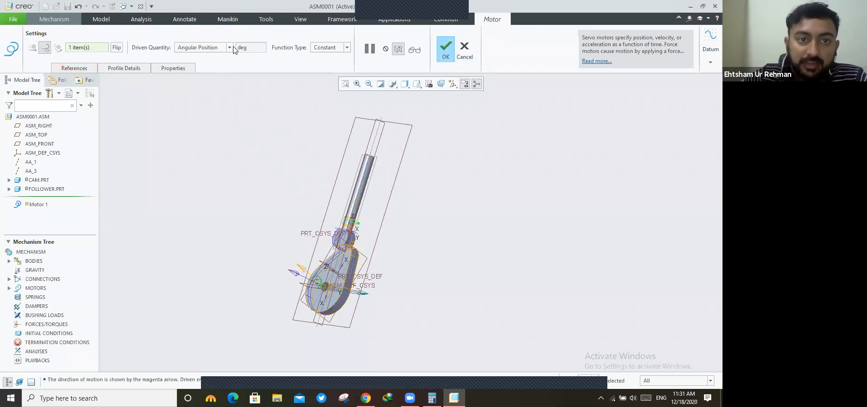
click(230, 47)
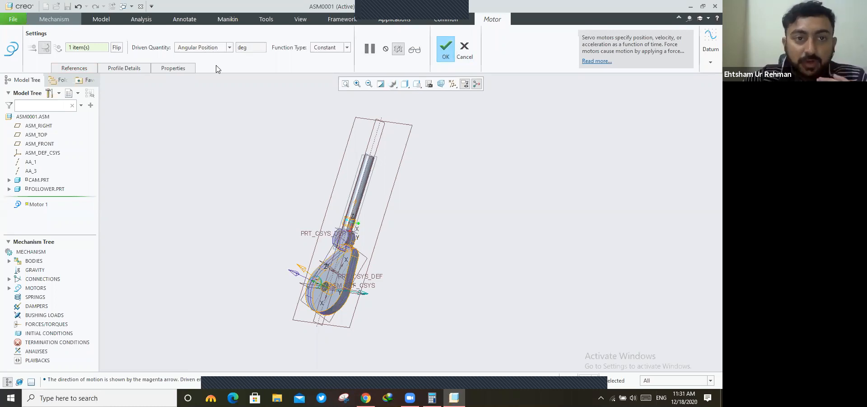
click(202, 67)
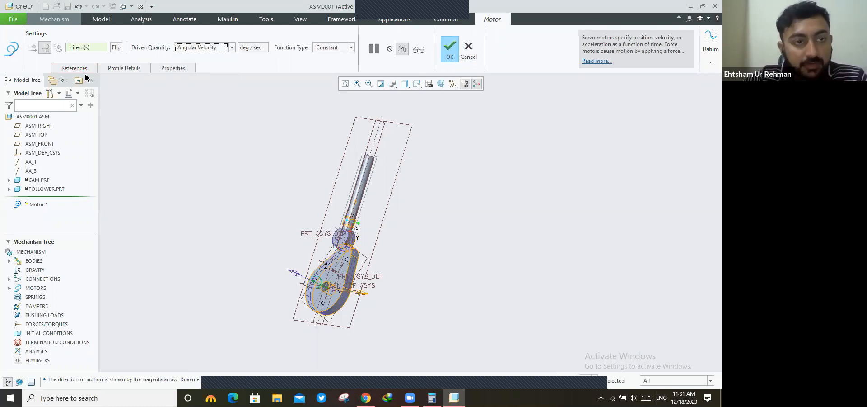
- Set the motor's constant coefficient A to 30 deg/sec and accept the motor
click(128, 69)
drag(150, 177, 76, 171)
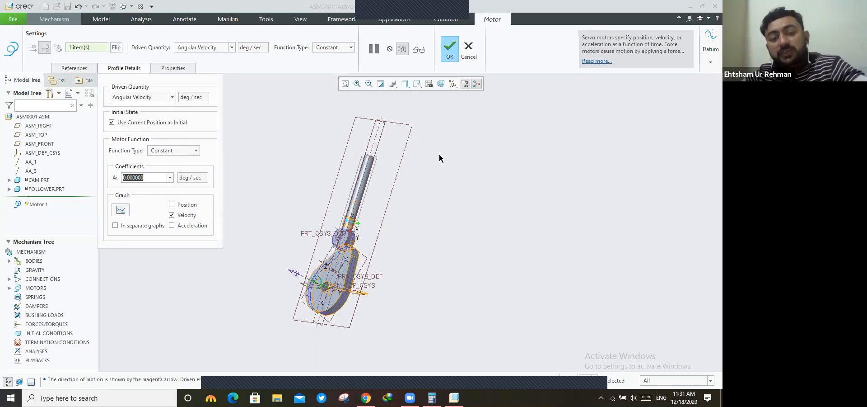
text(2)
key(BackSpace)
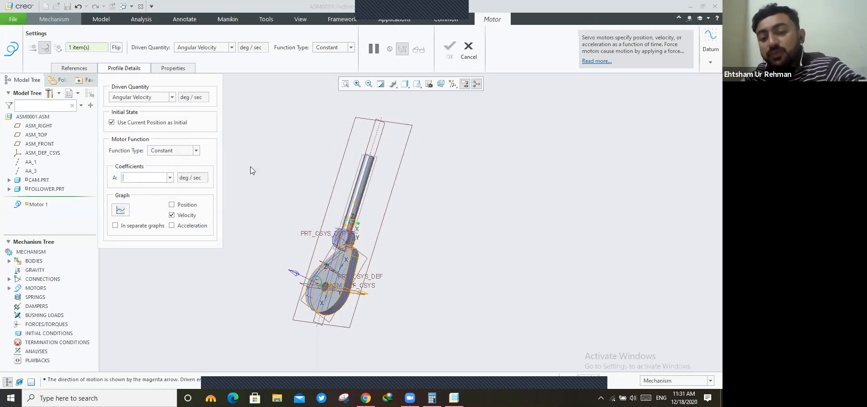
text(30)
key(Return)
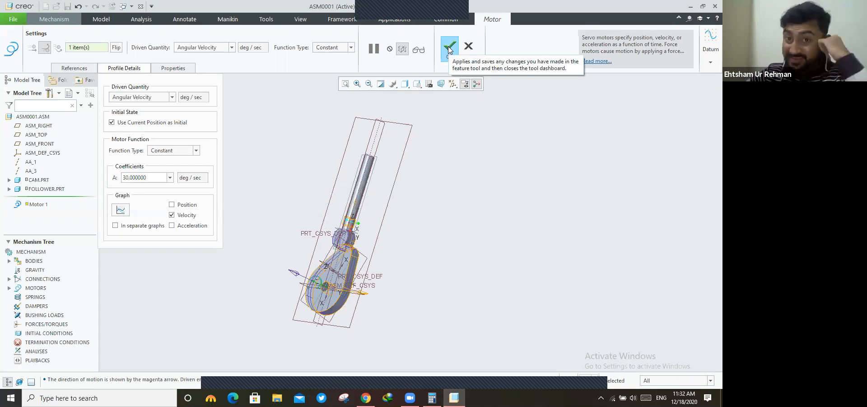
click(449, 50)
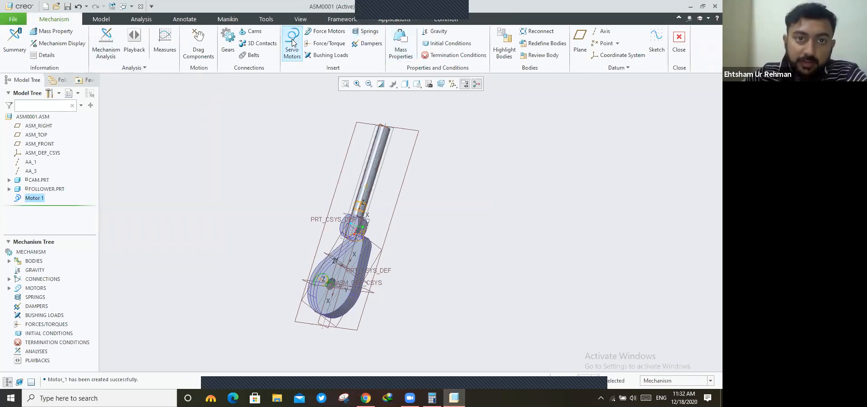
- Create a Kinematic mechanism analysis with an end time of 30, run it and save the definition
click(101, 40)
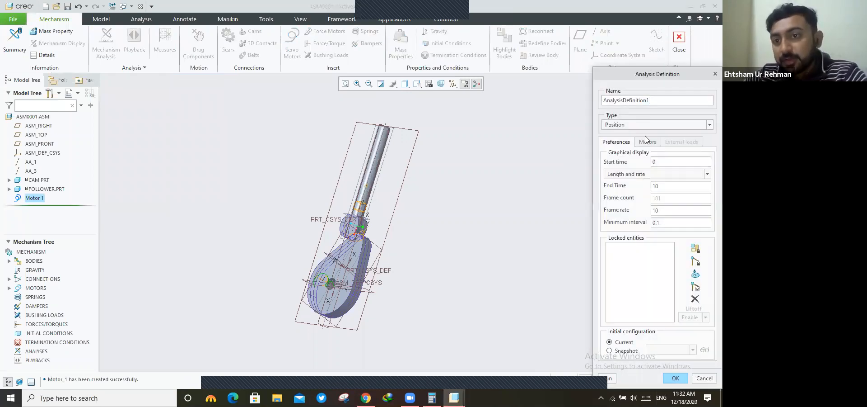
click(651, 126)
click(638, 142)
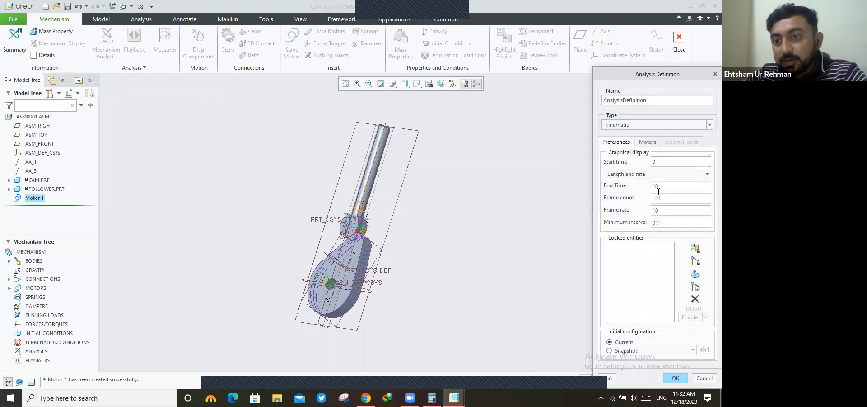
drag(661, 186, 626, 189)
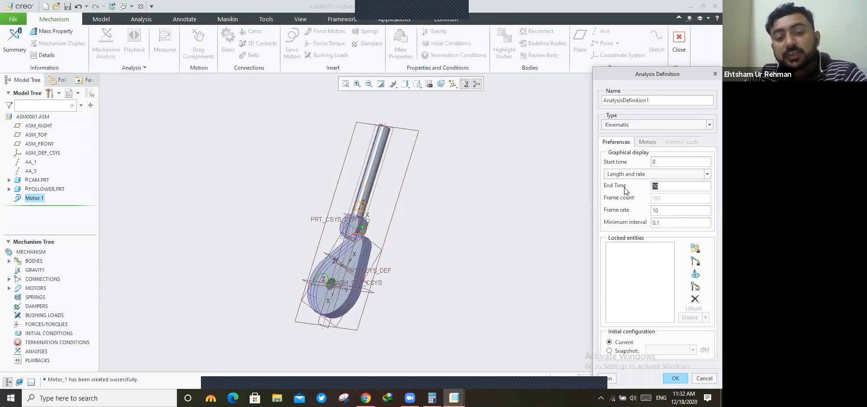
text(30)
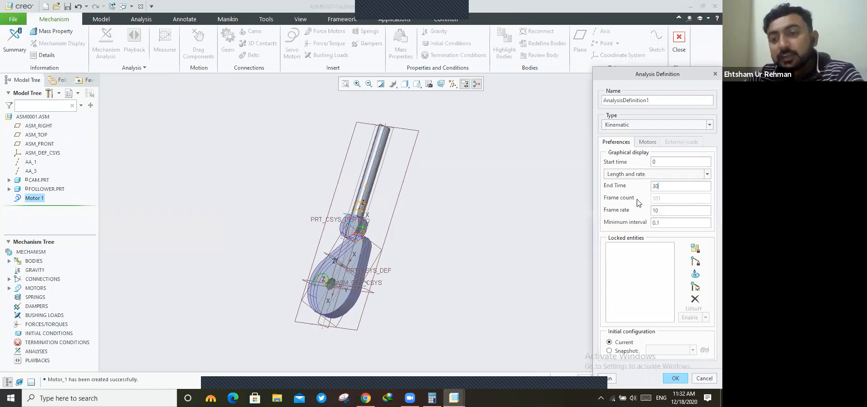
click(607, 377)
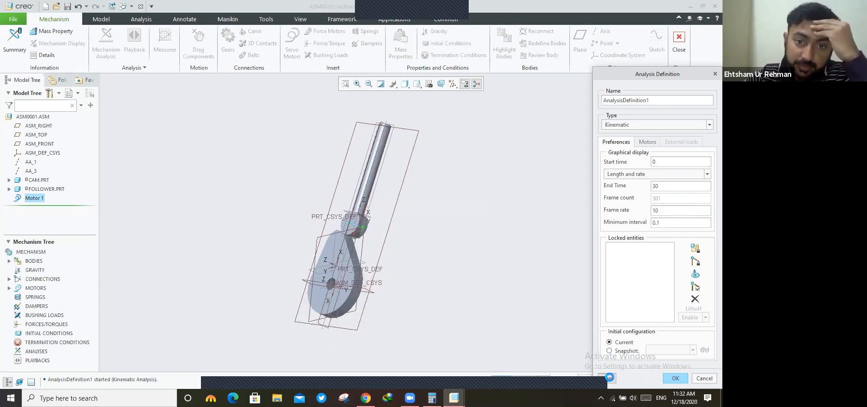
click(676, 377)
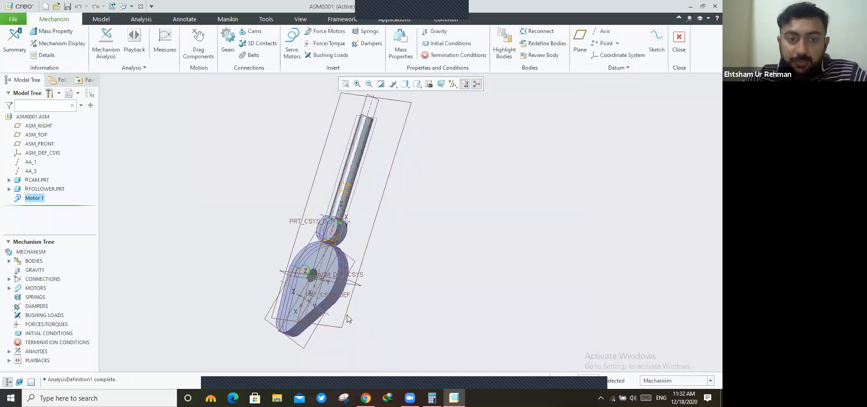
- Open the analysis result from the mechanism's playbacks for animation
scroll(476, 253, down, 5)
scroll(481, 290, up, 8)
scroll(483, 271, down, 3)
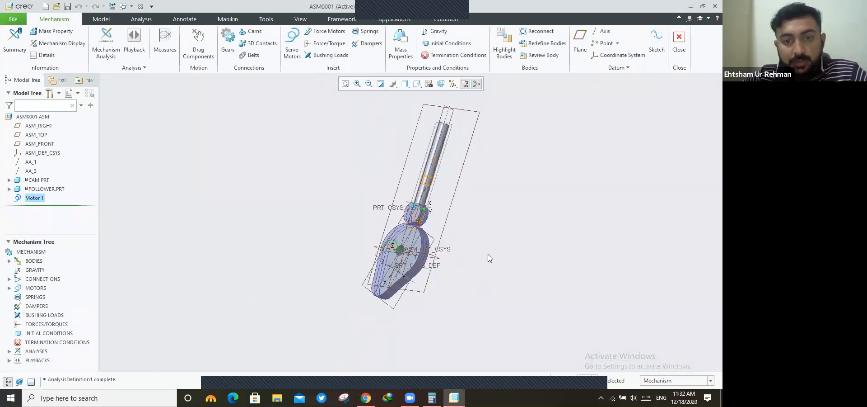
click(37, 360)
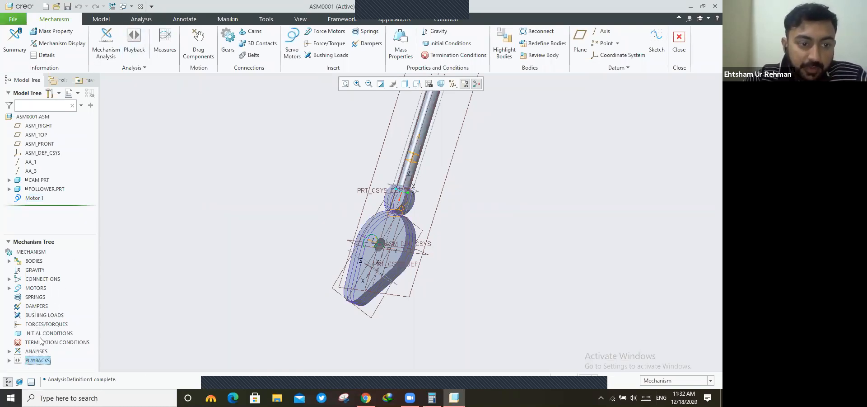
double_click(37, 360)
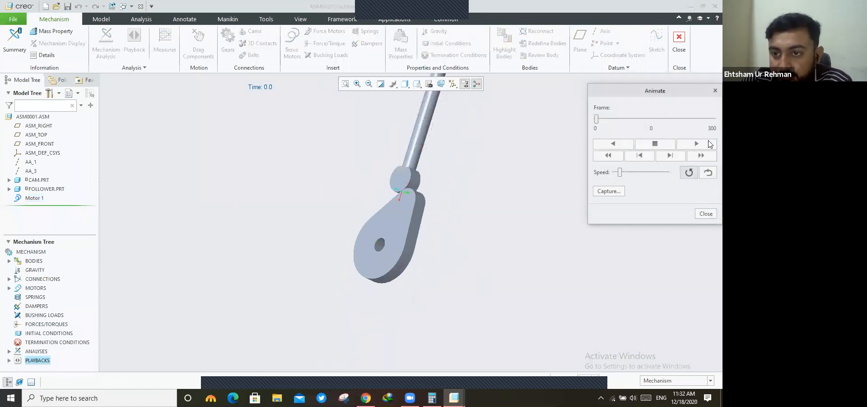
- Play the cam and follower animation at maximum speed with direction reversal at the end, and close the playback
click(700, 144)
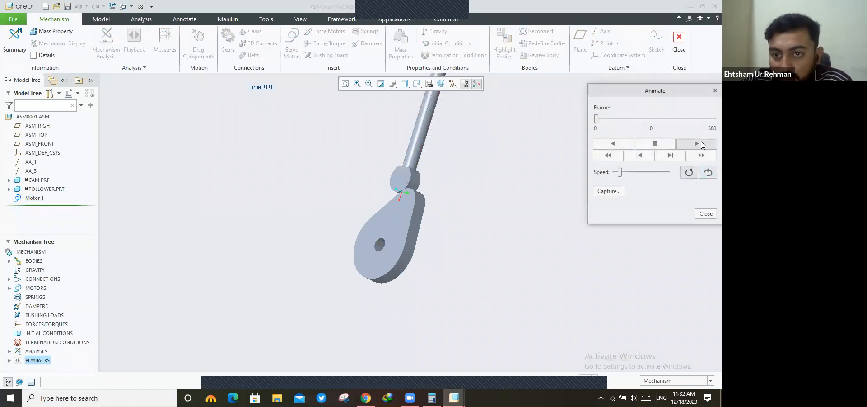
drag(620, 172, 674, 176)
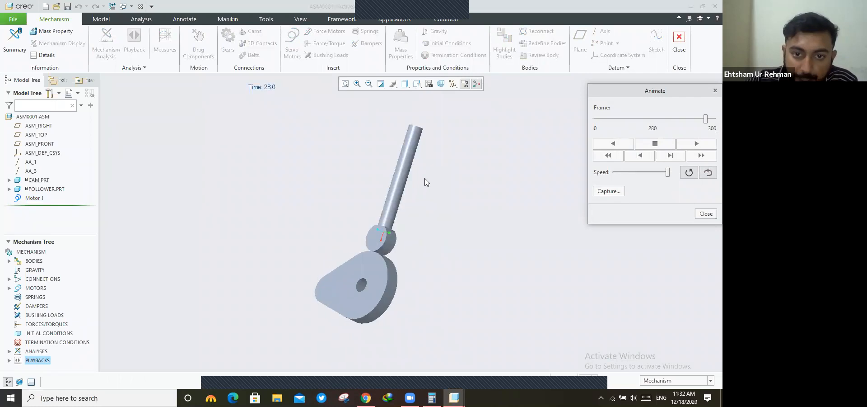
click(708, 174)
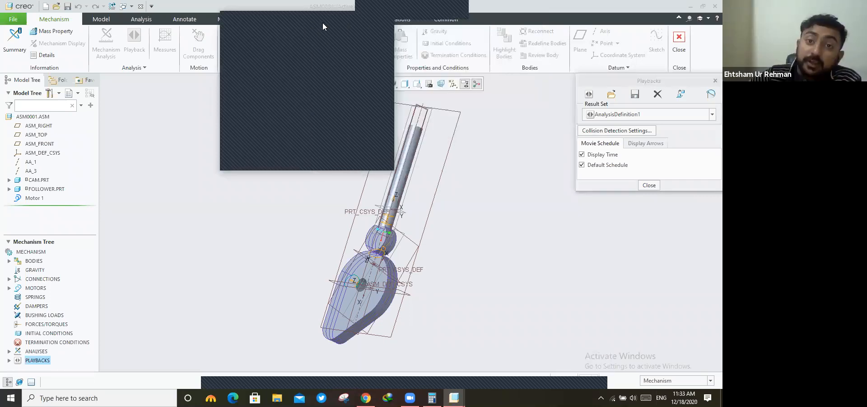
click(649, 185)
click(301, 20)
drag(303, 21, 321, 21)
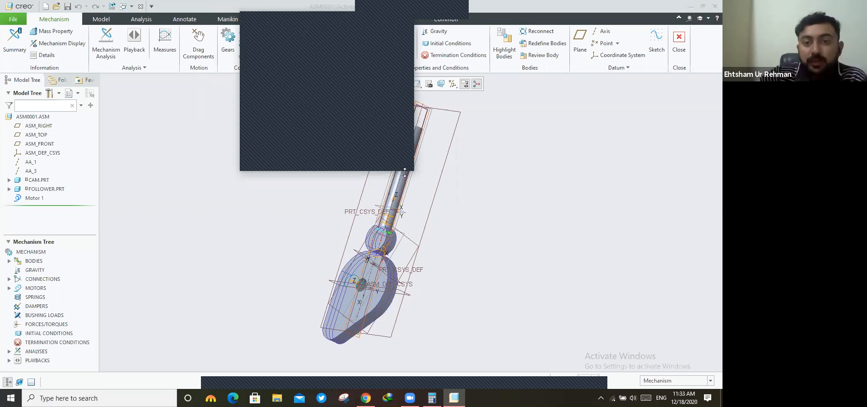
drag(405, 172, 418, 289)
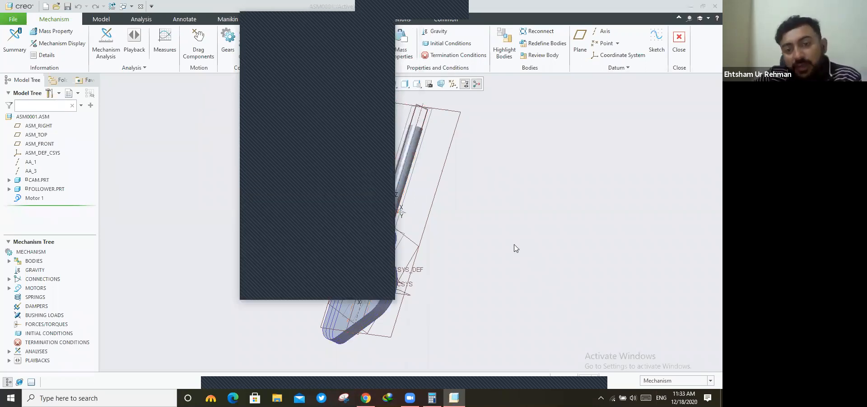
scroll(514, 245, up, 5)
scroll(477, 266, down, 7)
scroll(507, 242, up, 3)
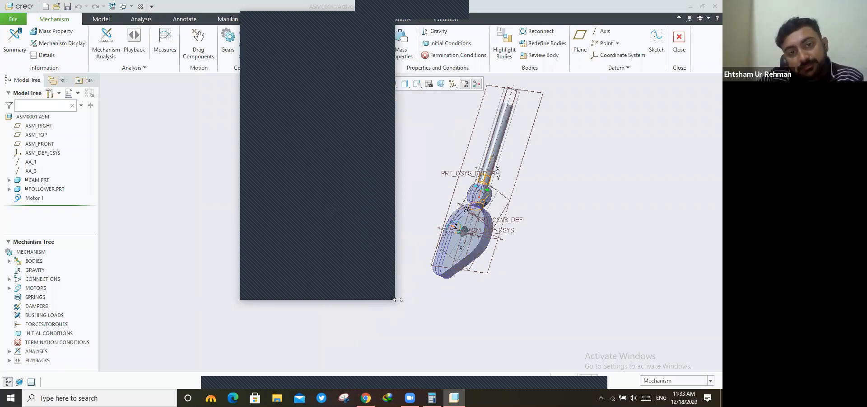
click(318, 96)
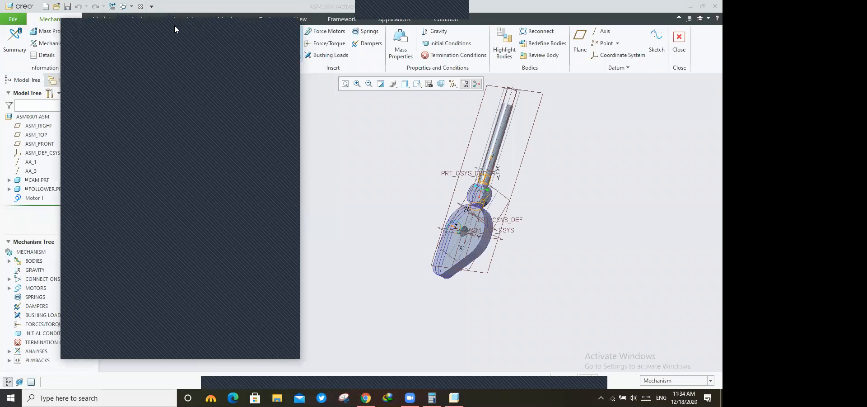
scroll(226, 186, up, 4)
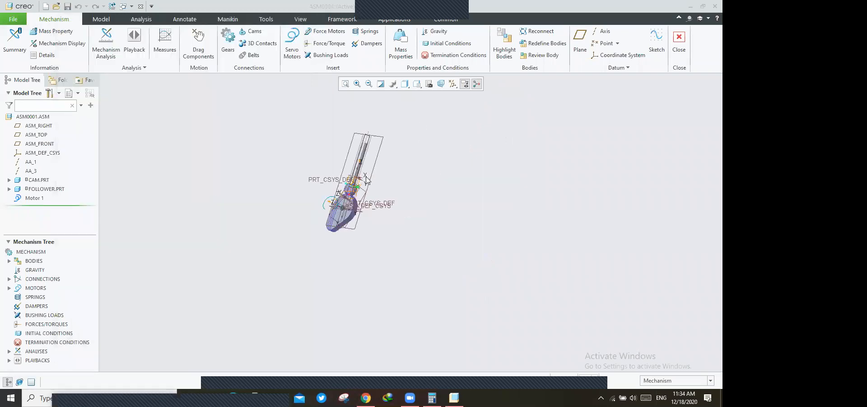
scroll(368, 178, down, 8)
scroll(527, 210, up, 5)
scroll(477, 202, down, 5)
scroll(478, 213, up, 5)
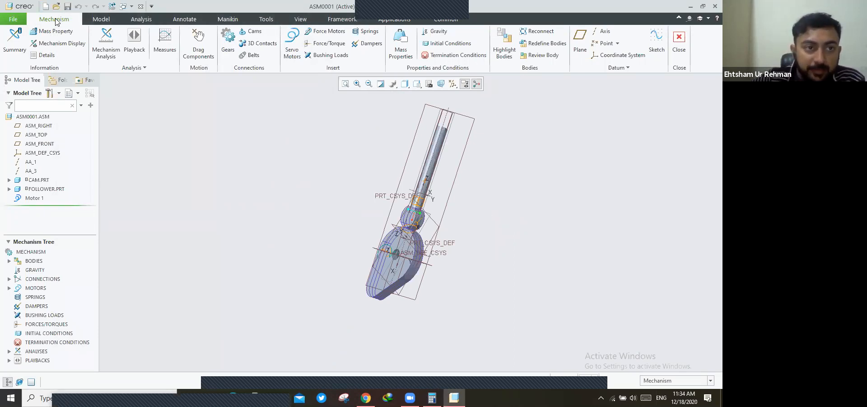
click(112, 19)
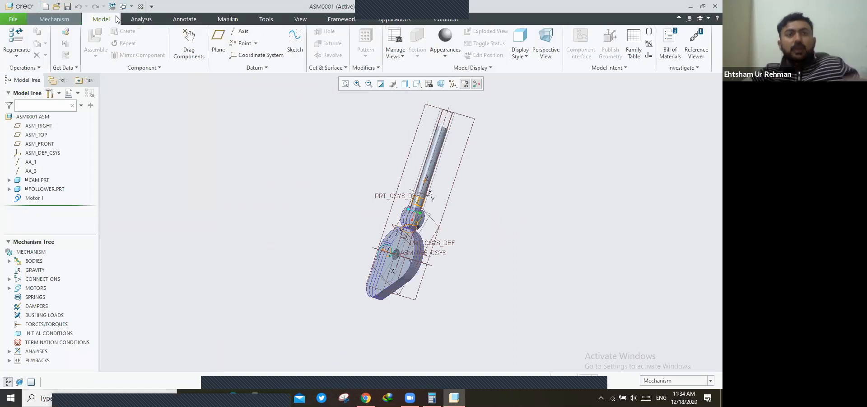
click(52, 20)
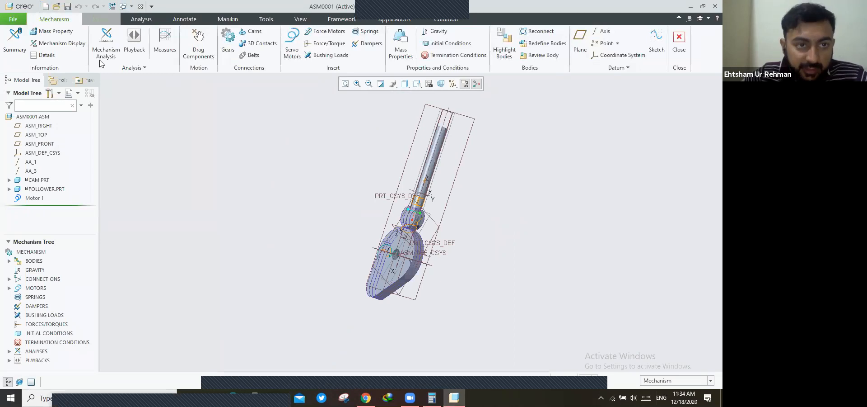
click(101, 19)
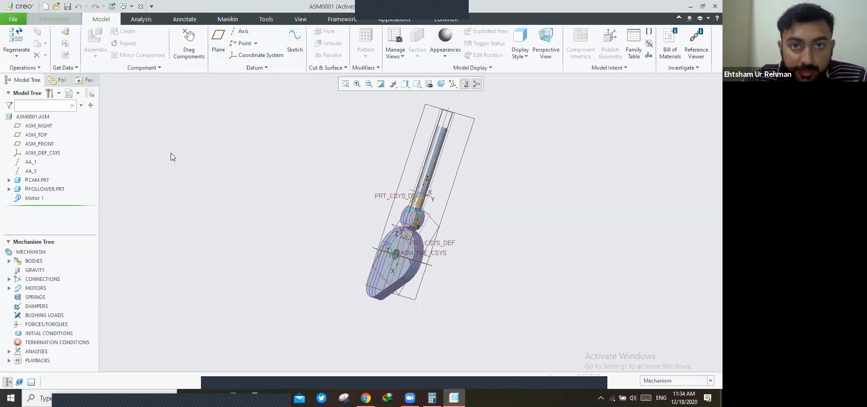
- Exit the Mechanism application without saving the AnalysisDefinition1 playback results
click(55, 19)
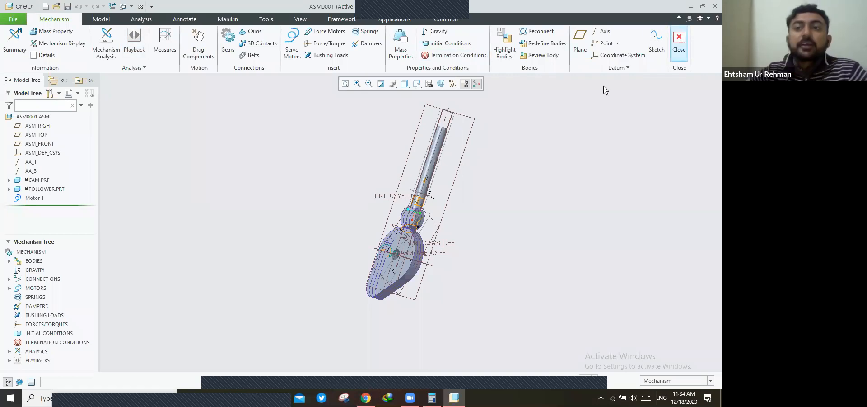
click(679, 46)
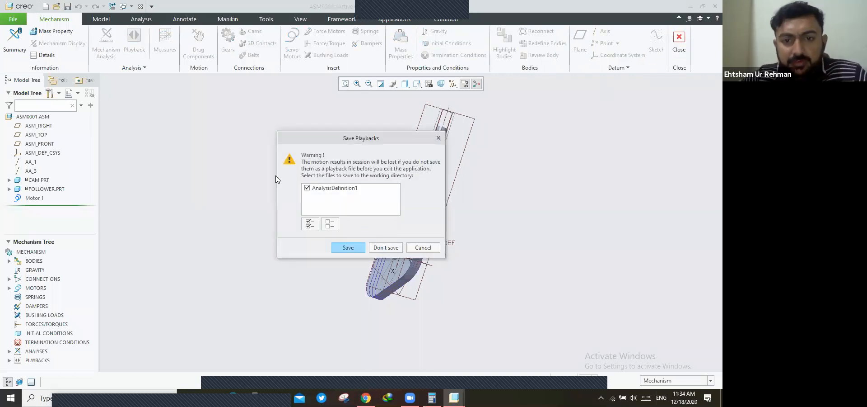
click(386, 247)
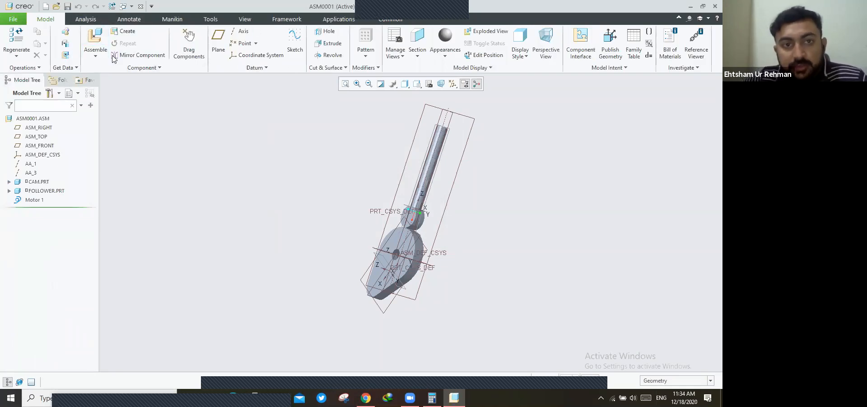
click(96, 46)
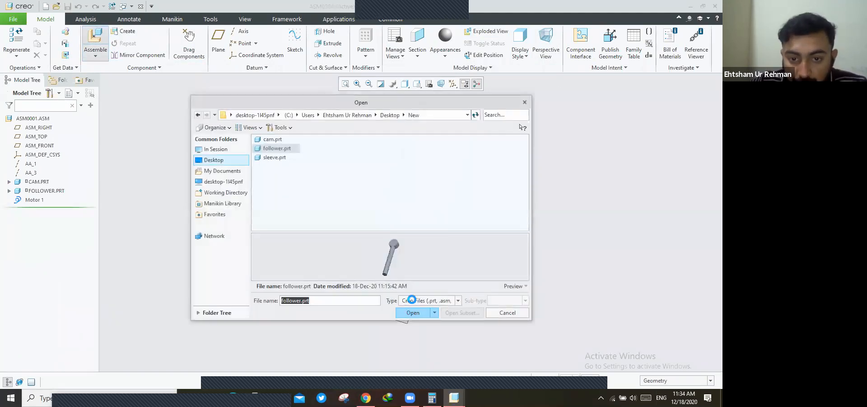
click(413, 312)
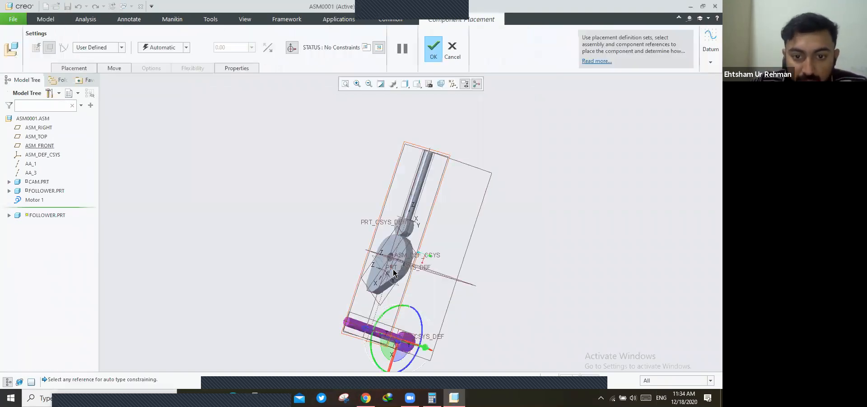
click(121, 47)
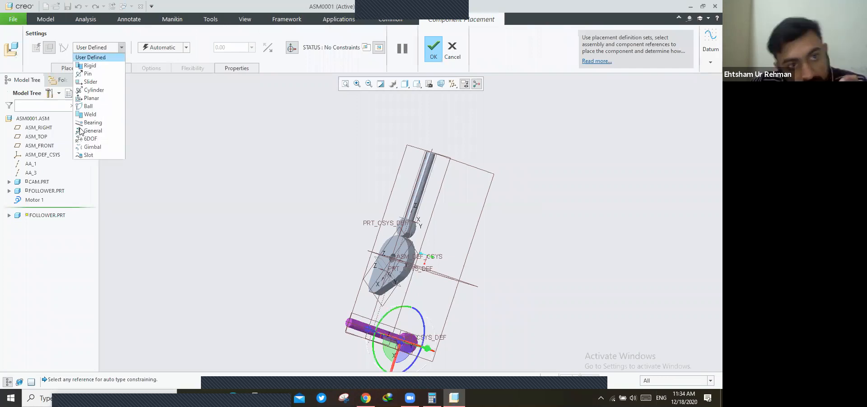
click(452, 50)
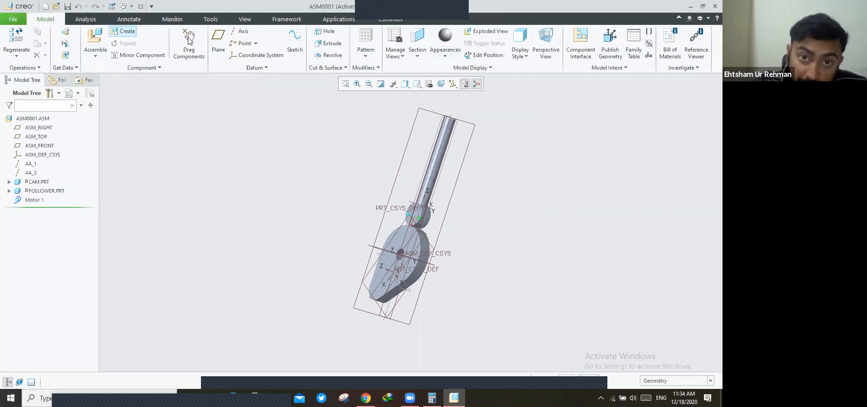
- Reopen the Mechanism application for the cam assembly and return to the standard assembly environment
click(339, 19)
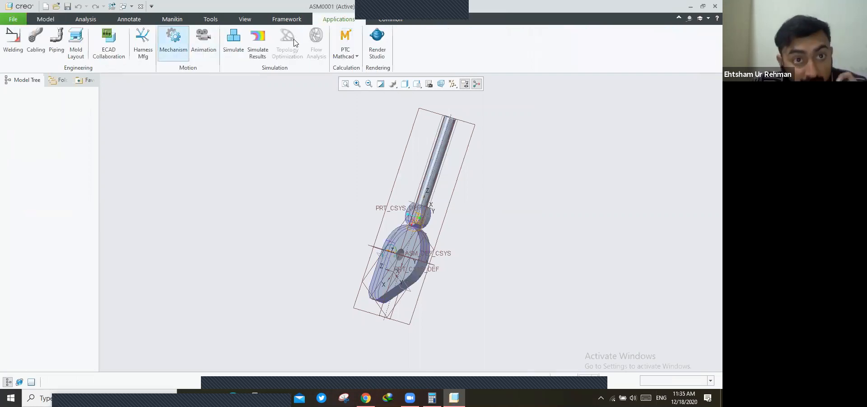
click(175, 43)
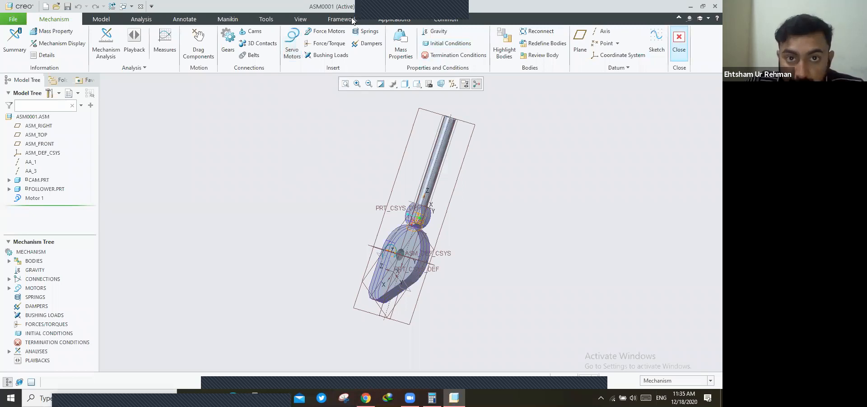
click(679, 43)
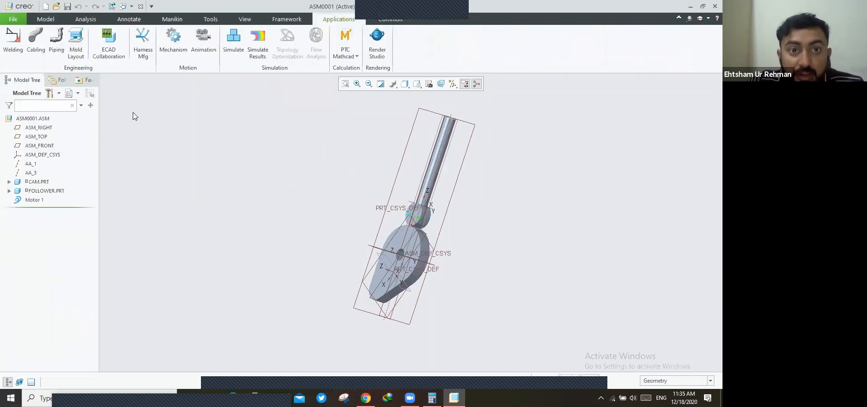
click(173, 41)
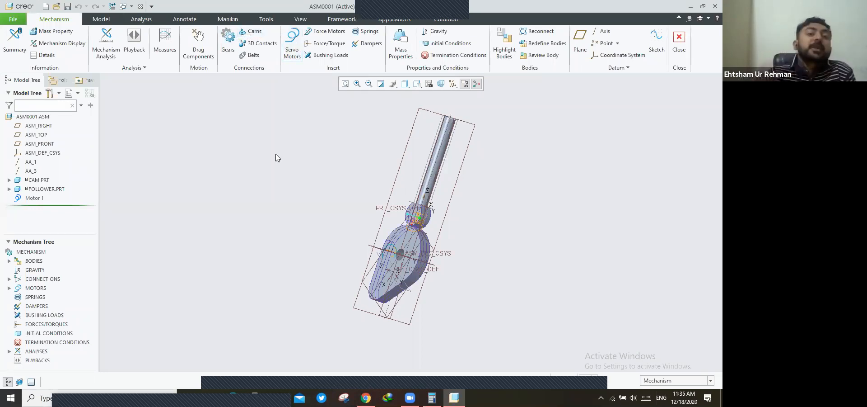
click(101, 18)
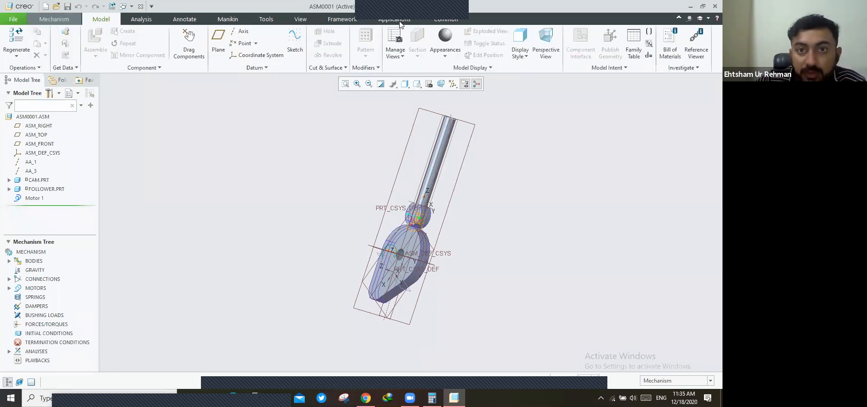
click(54, 19)
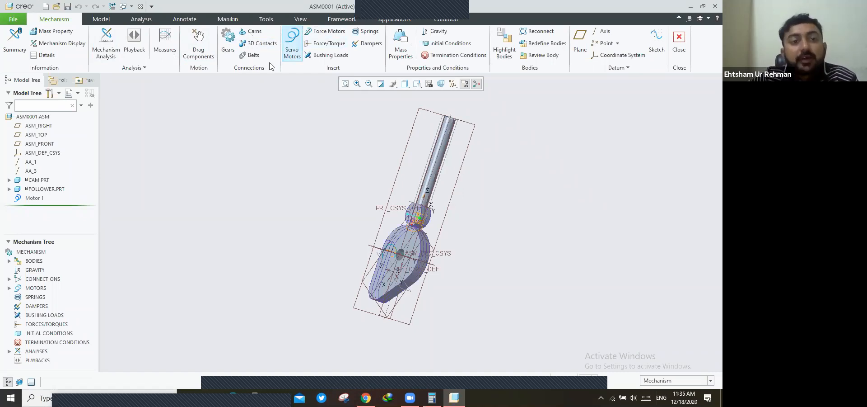
click(137, 40)
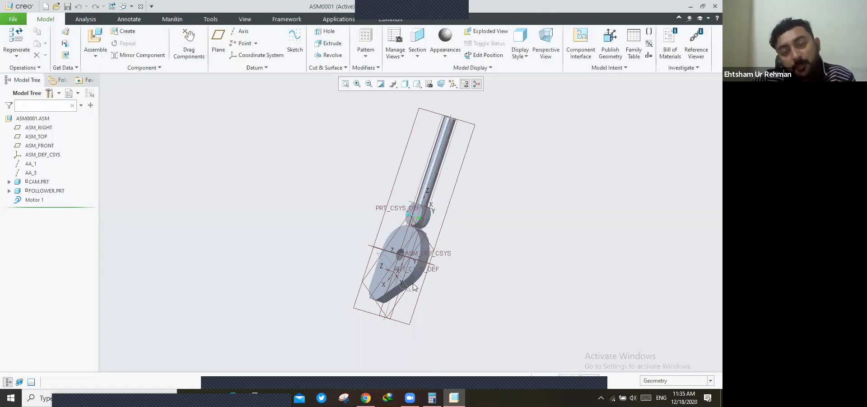
scroll(415, 282, down, 4)
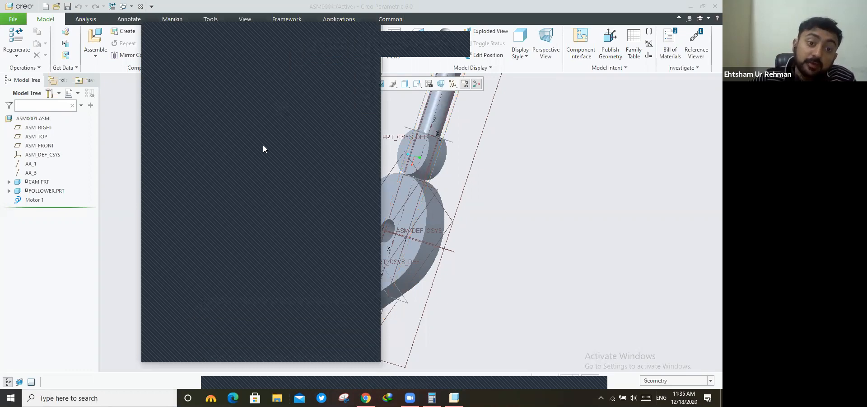
drag(251, 28, 292, 11)
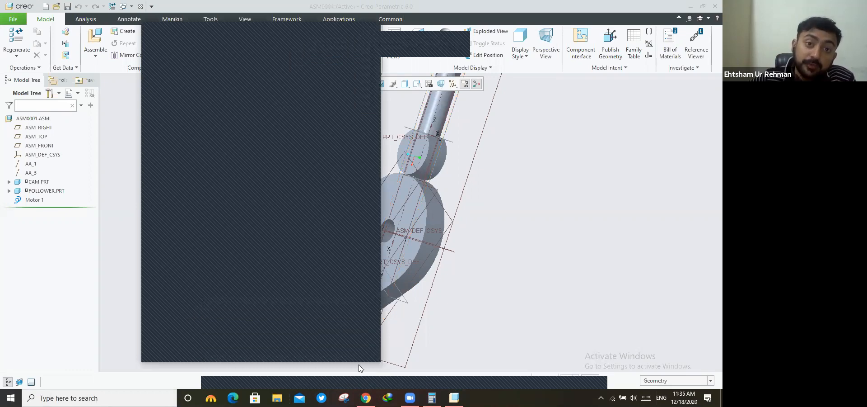